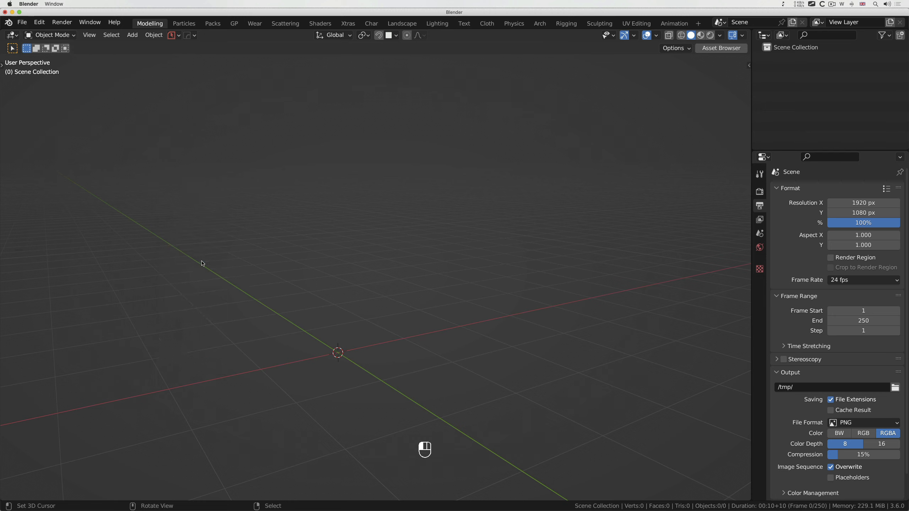
Step: Import the file start logo2.svg from the Desktop folder as curves and bring the artwork into close view
left_click(200, 340)
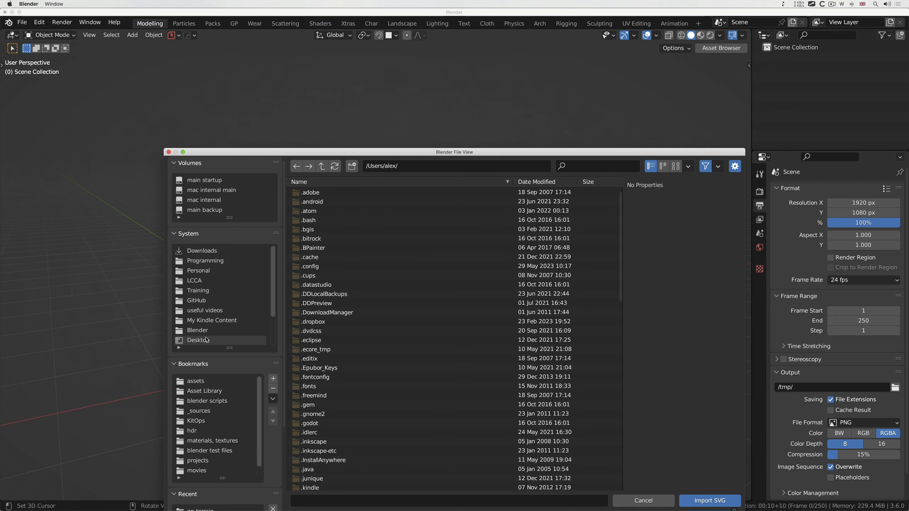
double_click(330, 214)
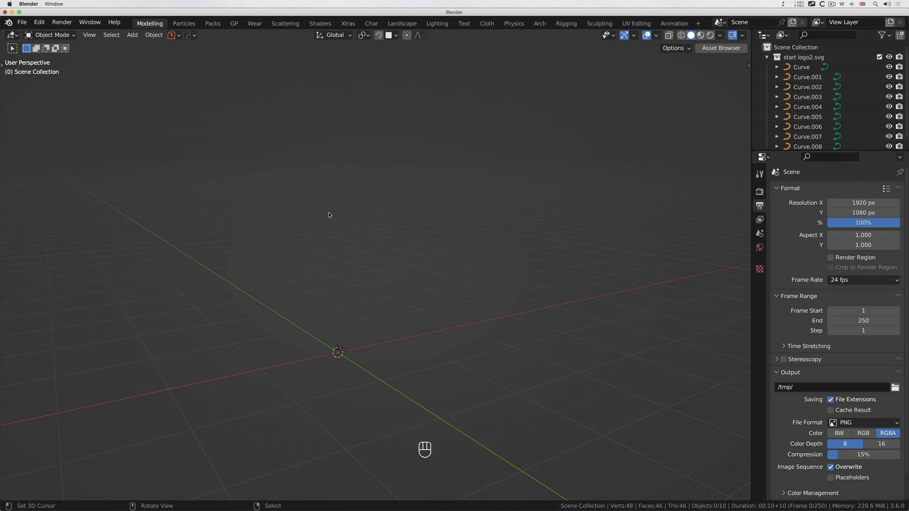
scroll(346, 355, "up", 5)
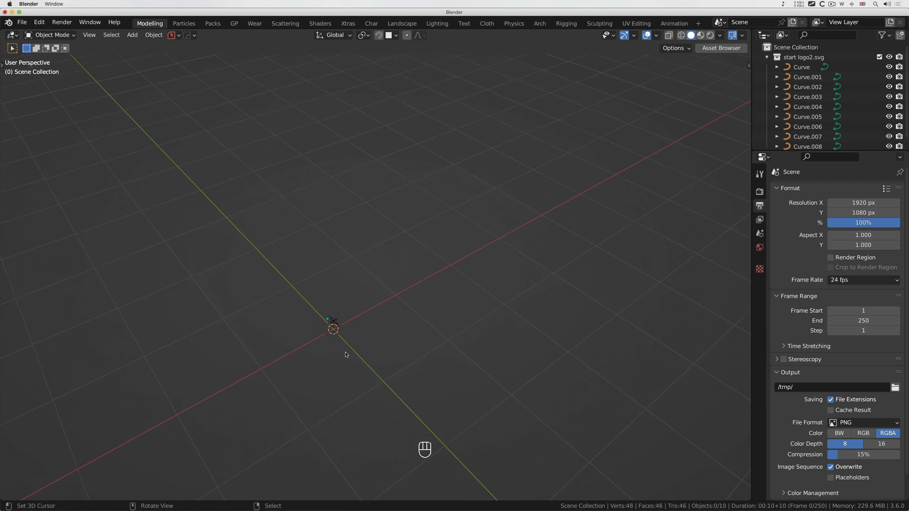
scroll(332, 321, "up", 5, "ctrl")
scroll(333, 321, "up", 5, "ctrl")
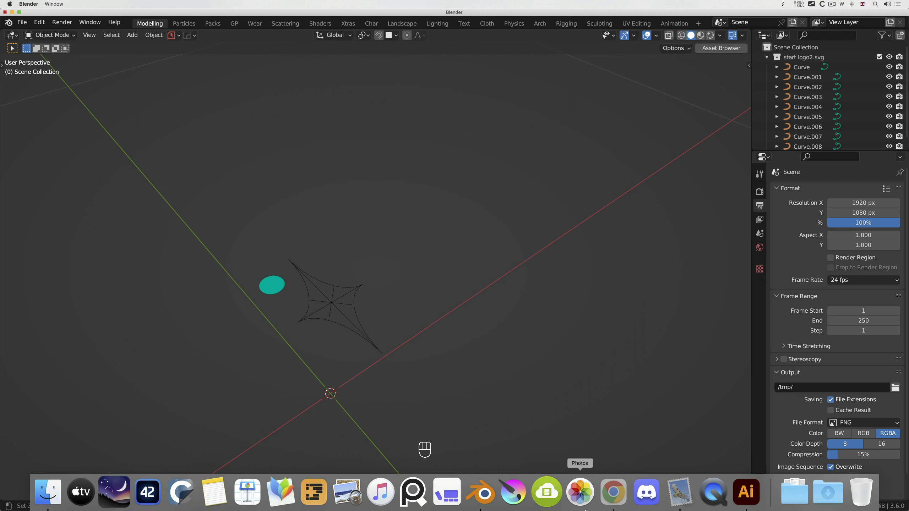
Step: Check in Illustrator which CSS Properties choices the SVG save options offer, cancel without saving, and return to Blender
left_click(746, 491)
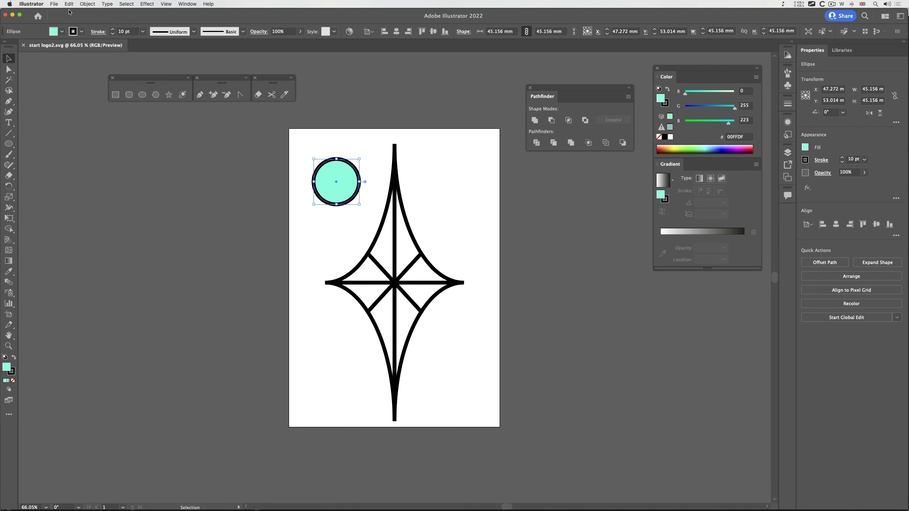
left_click(54, 4)
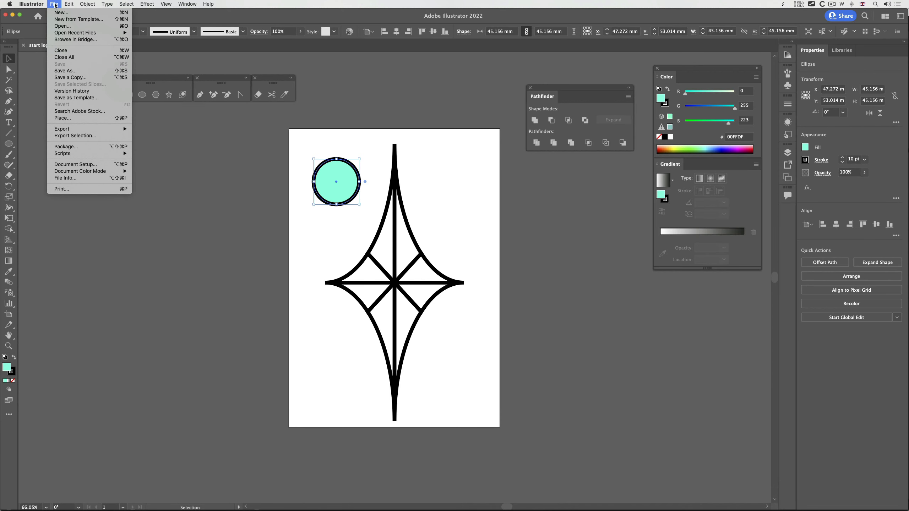
left_click(85, 71)
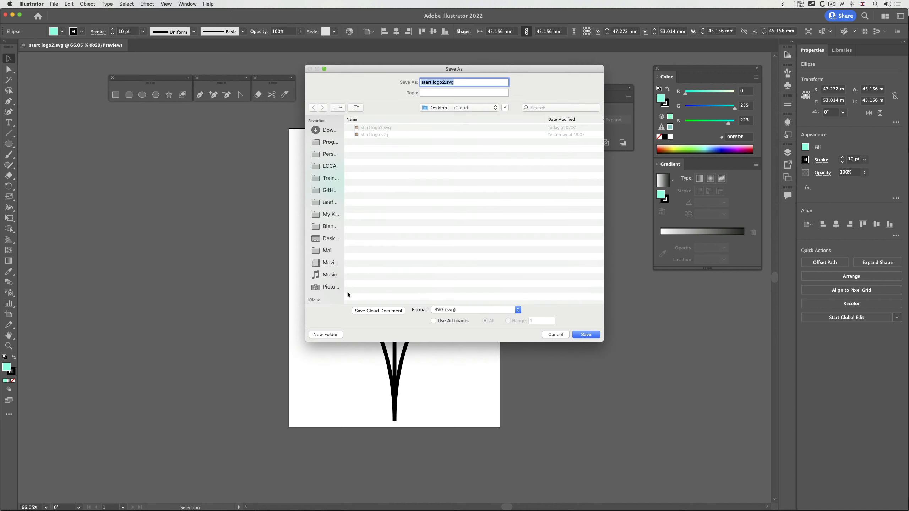
left_click_drag(344, 288, 306, 288)
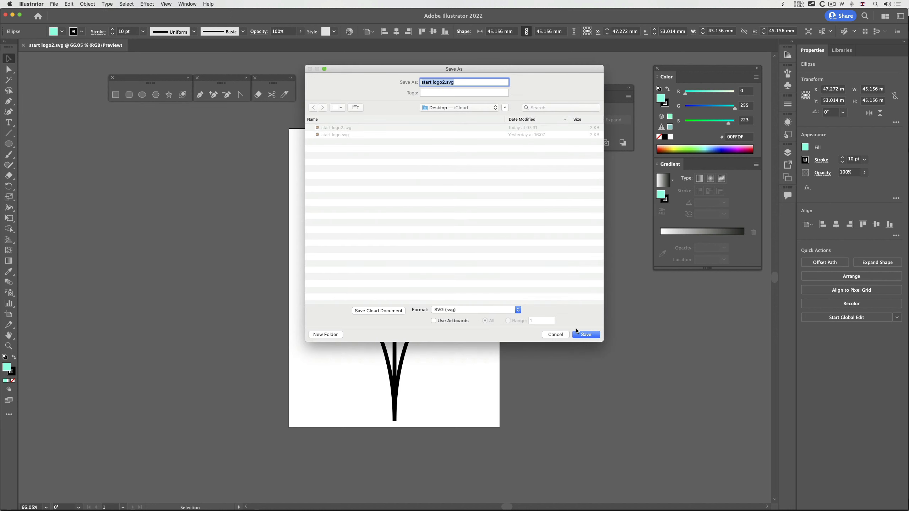
left_click(577, 334)
left_click(501, 116)
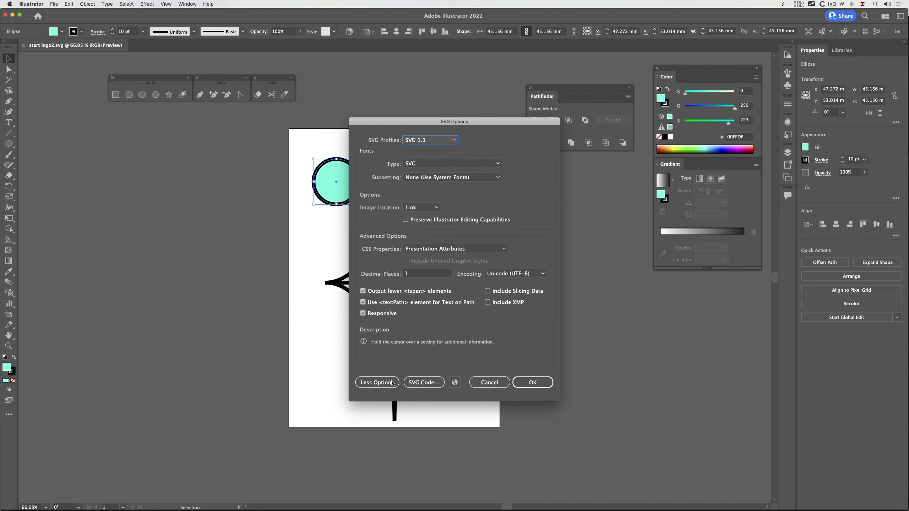
left_click(412, 251)
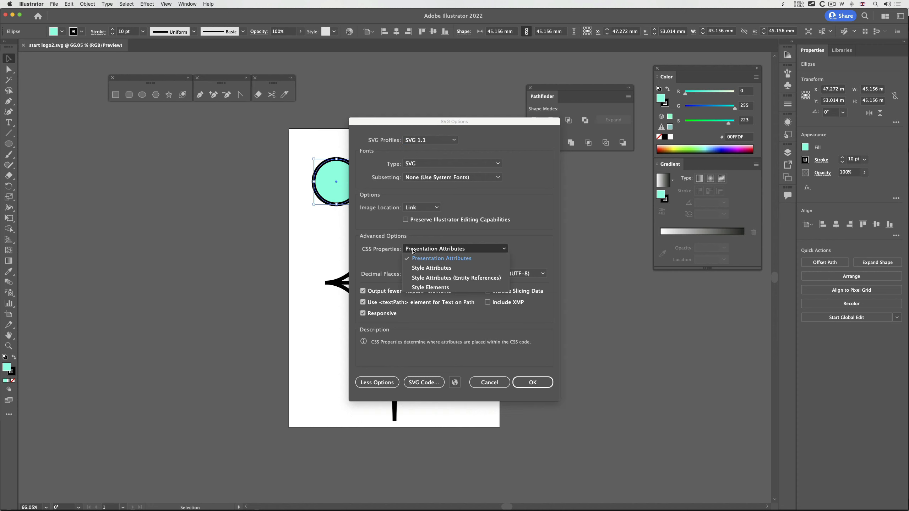
left_click(393, 255)
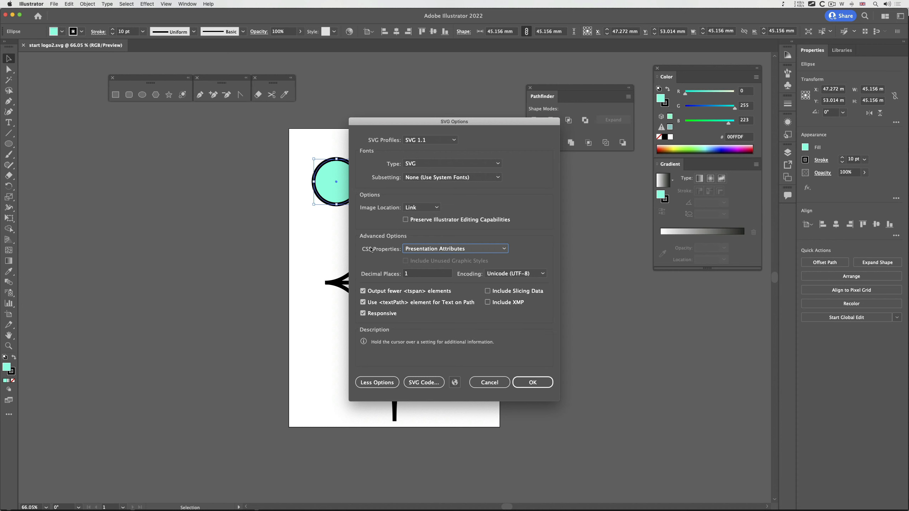
left_click(478, 384)
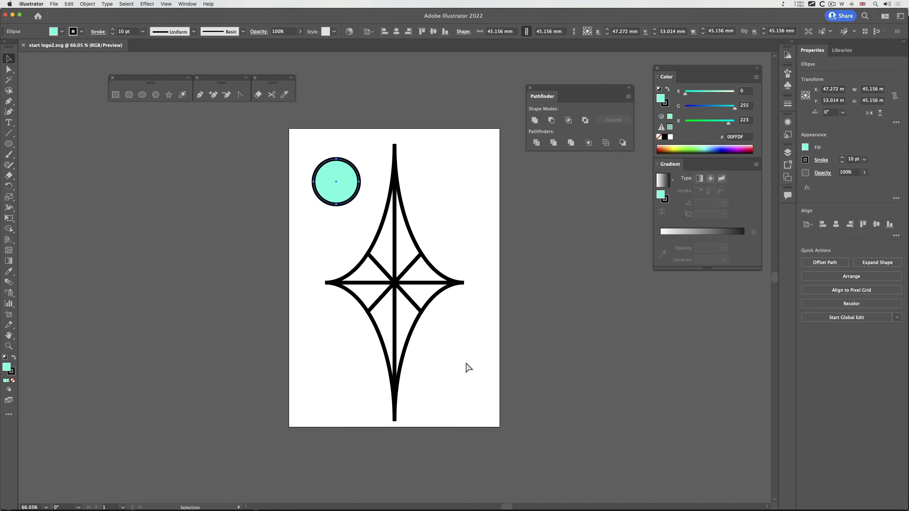
key("super+Tab")
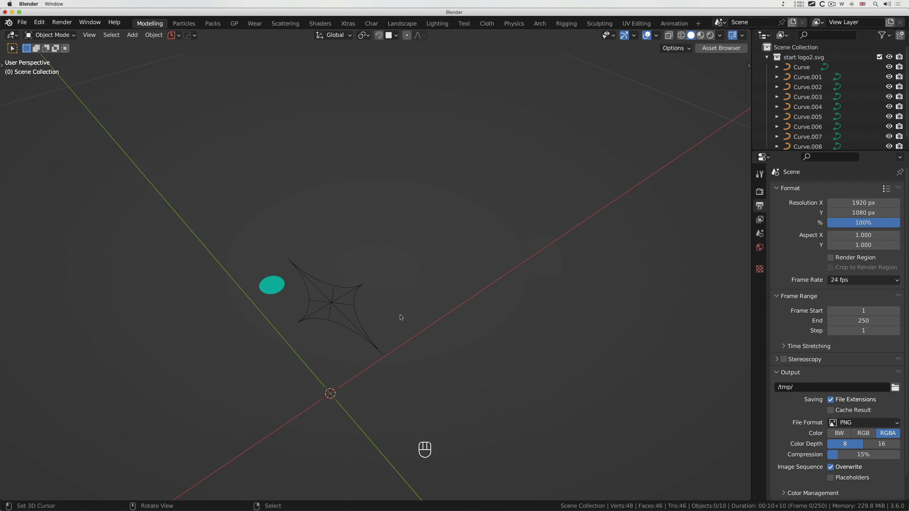
Step: Delete the turquoise circle beside the star
left_click(278, 291)
middle_click_drag(275, 291, 277, 292)
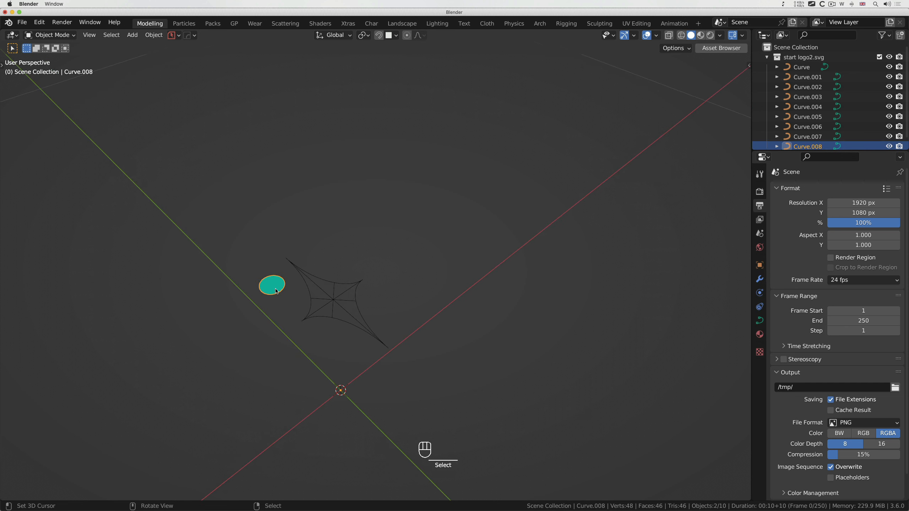
key("x")
left_click(277, 291)
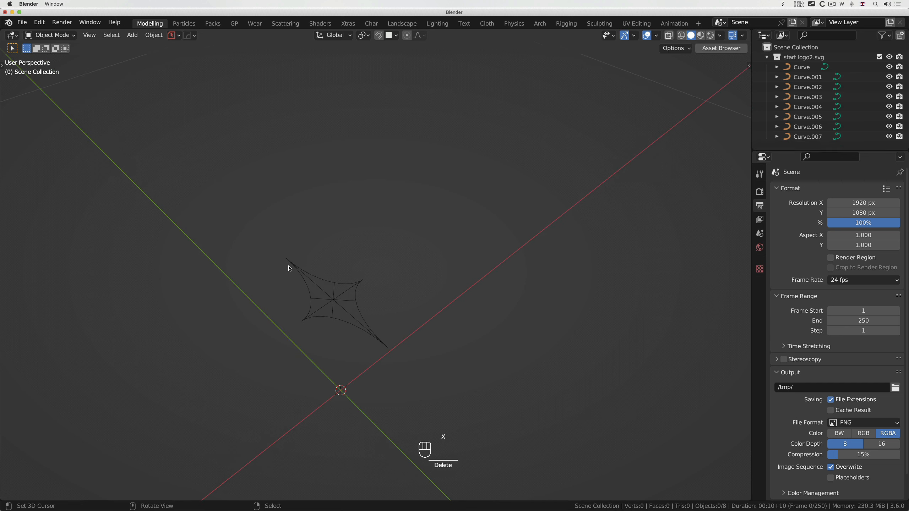
Step: Select all the remaining curves of the star and enlarge the outliner area to show the full object list
left_click_drag(247, 235, 449, 384)
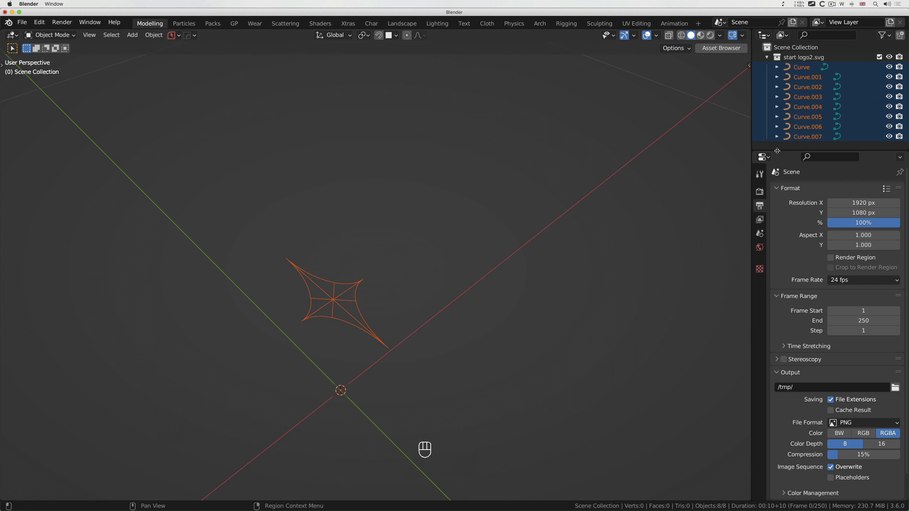
left_click_drag(777, 152, 777, 209)
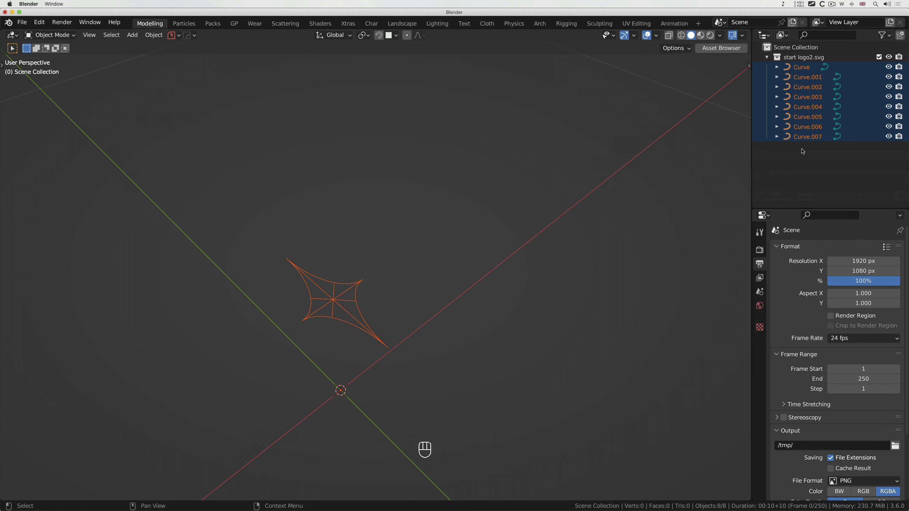
Step: Inspect in Illustrator how the star is divided into separate paths, clear the selection, and return to Blender
left_click(746, 500)
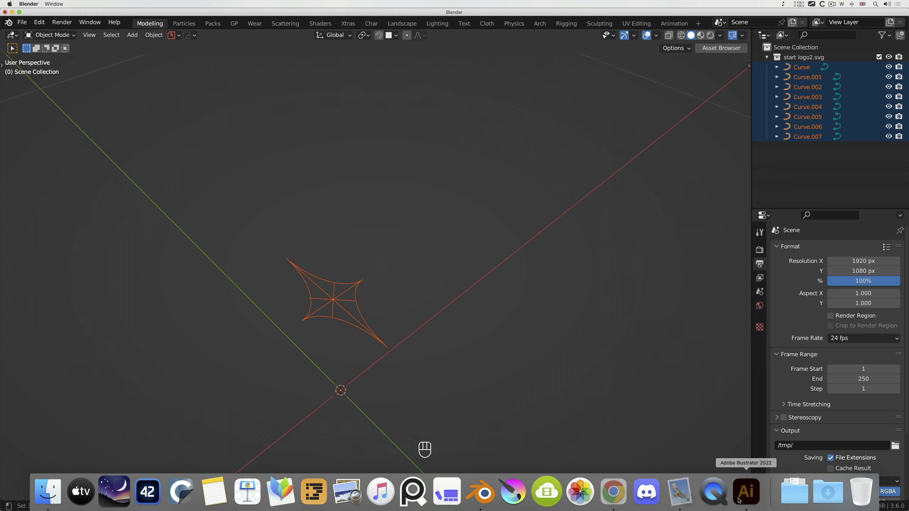
left_click(414, 334)
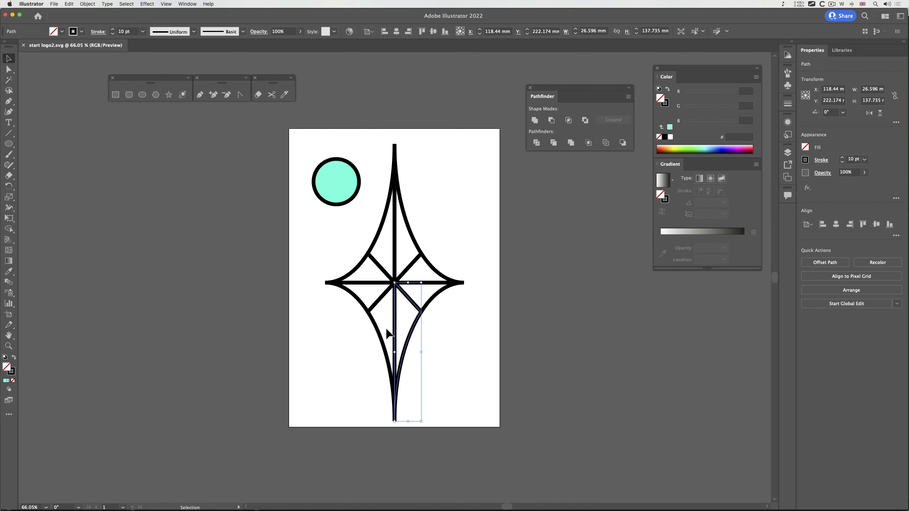
left_click(377, 330)
left_click(362, 302)
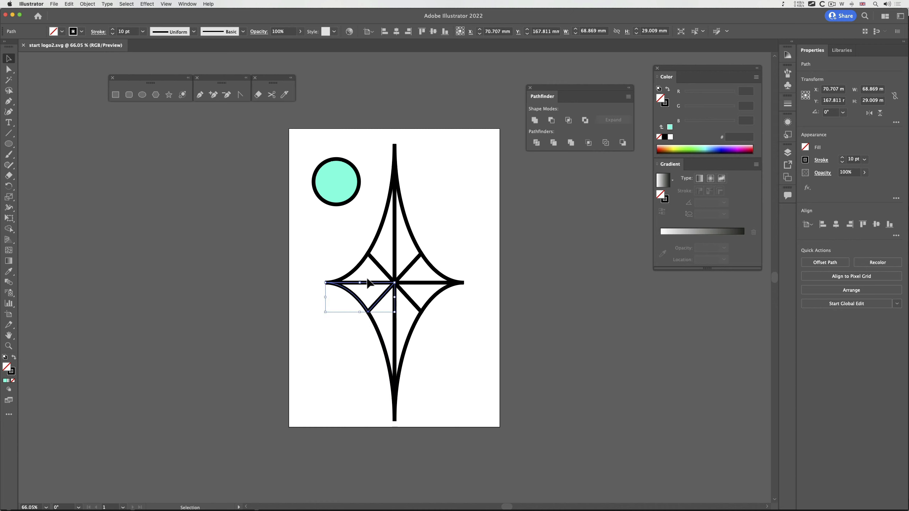
left_click(381, 258)
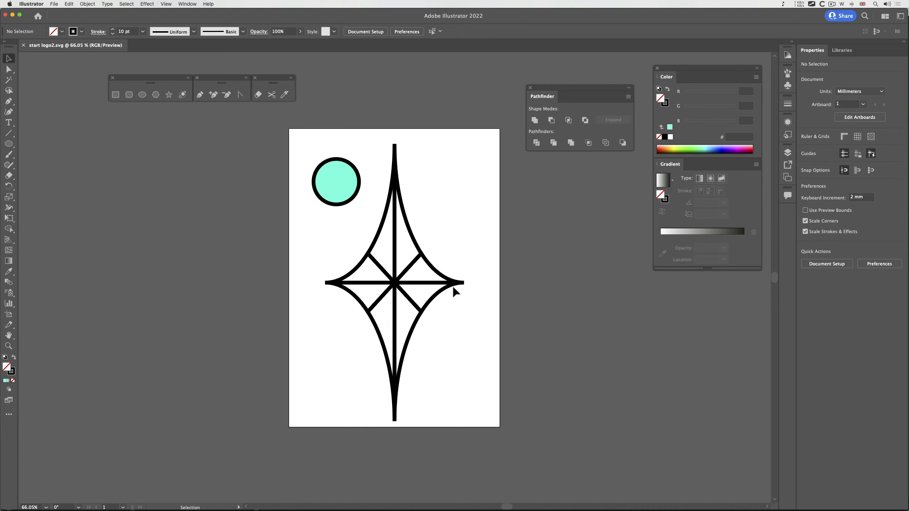
key("super+Tab")
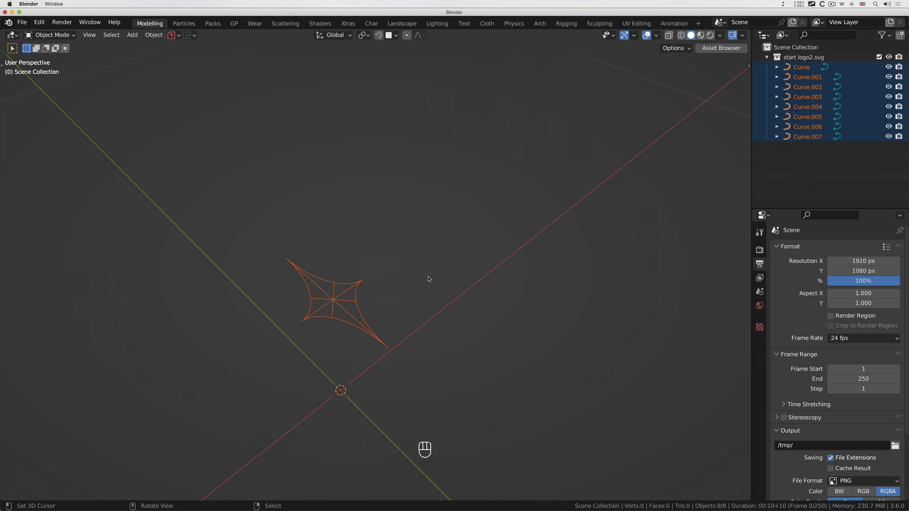
Step: Scale the selected star curves up by a factor of 20
scroll(420, 290, "down", 10, "ctrl")
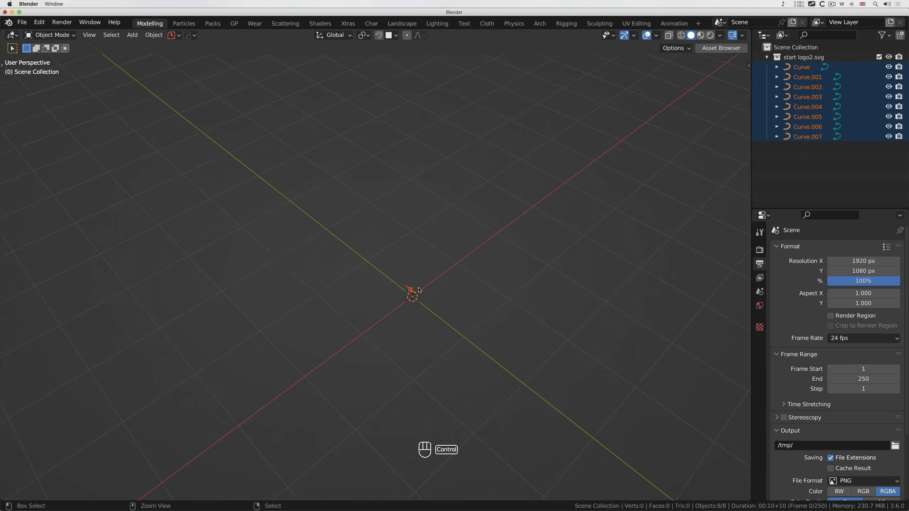
scroll(420, 290, "down", 5, "ctrl")
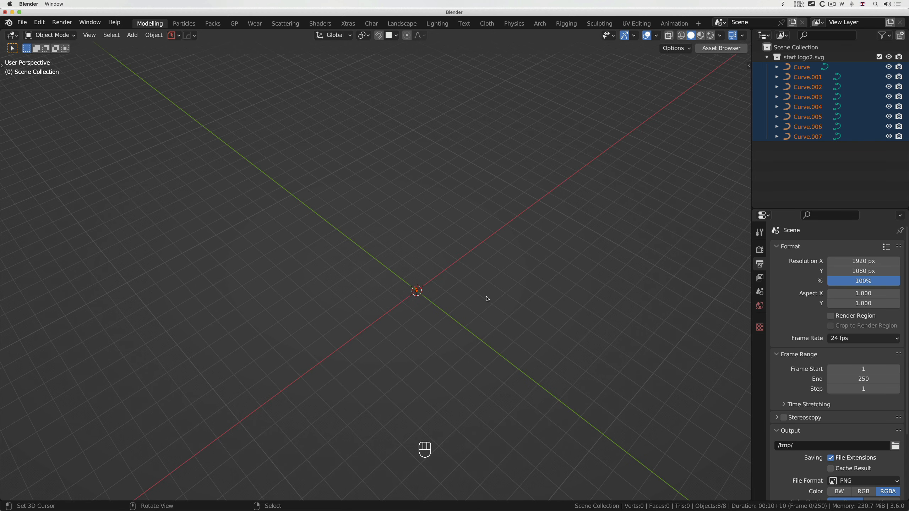
type("s20")
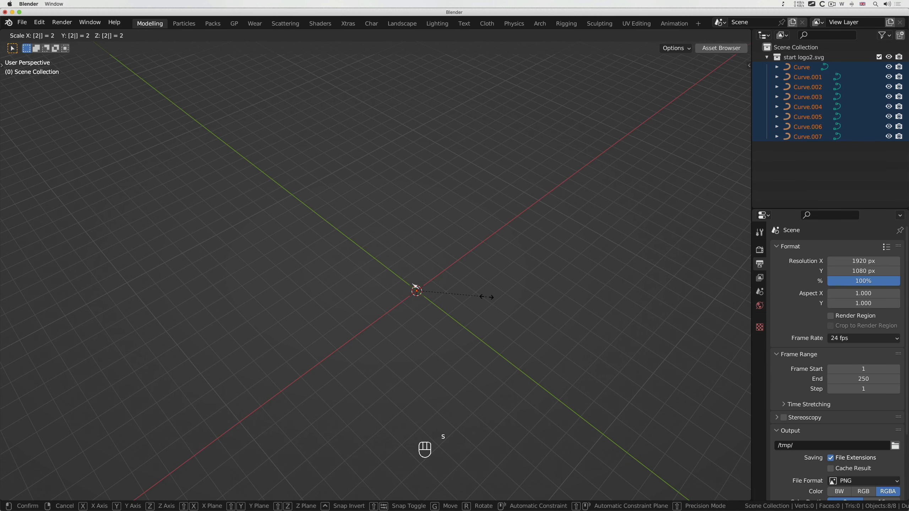
left_click(487, 297)
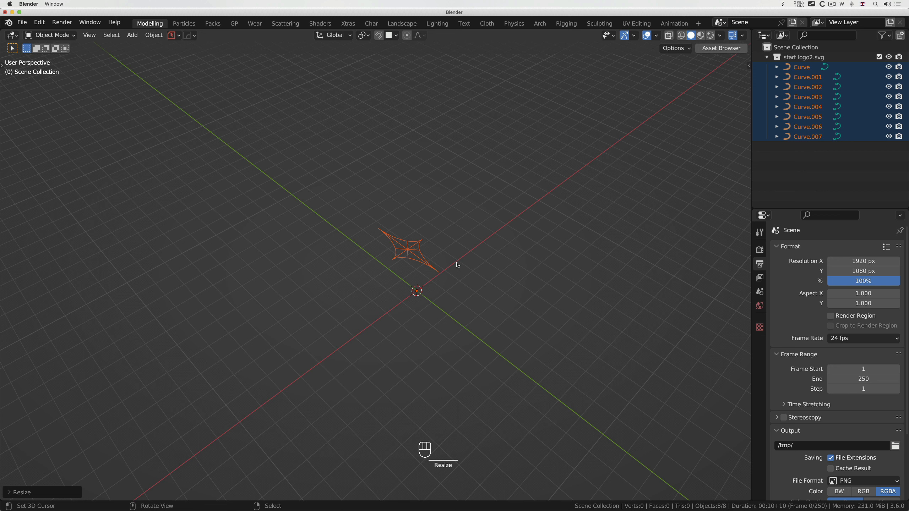
Step: Rotate the selected star curves 90° about the global X axis to stand the star upright
key("r")
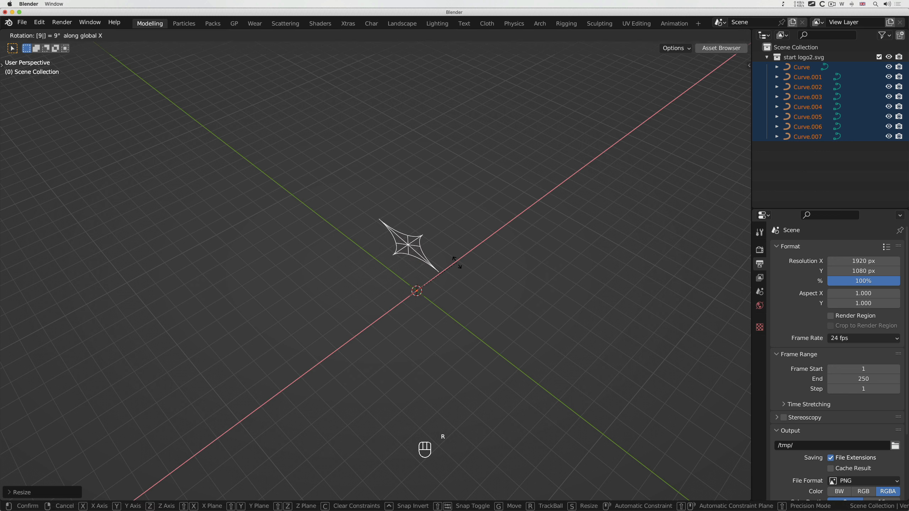
left_click(458, 264)
scroll(502, 237, "right", 10)
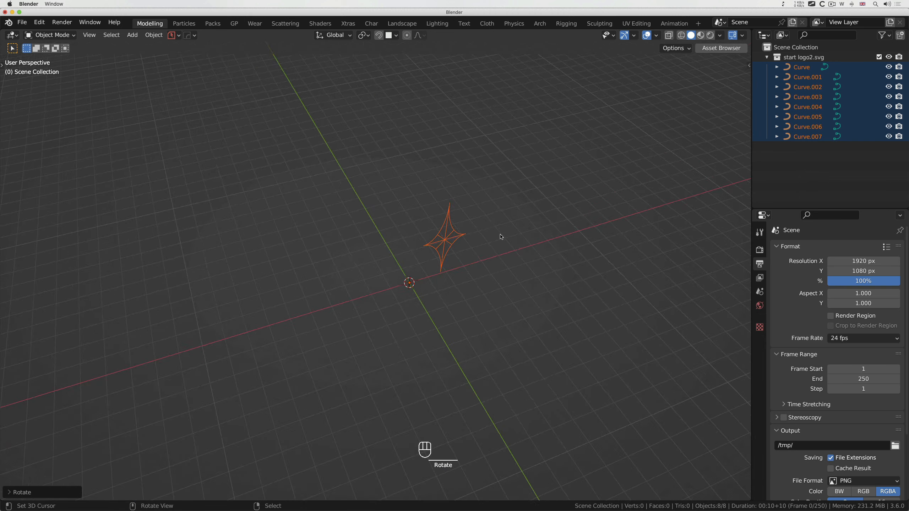
scroll(501, 237, "right", 15)
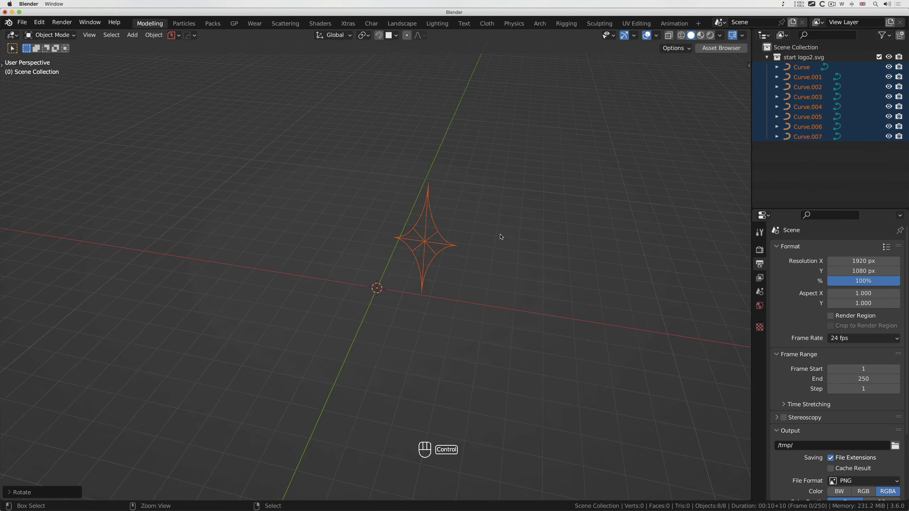
scroll(501, 237, "down", 1, "ctrl")
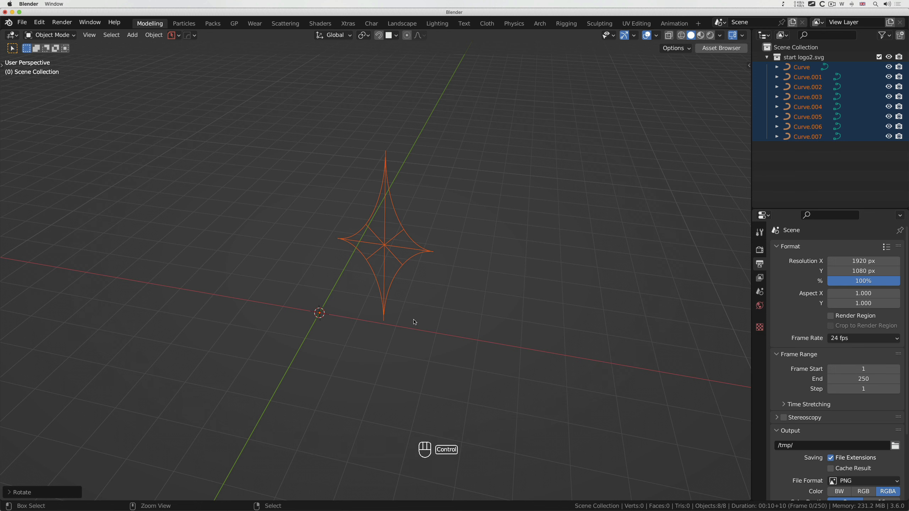
scroll(413, 322, "down", 2, "ctrl")
scroll(413, 323, "up", 4, "ctrl")
scroll(414, 323, "down", 2, "ctrl")
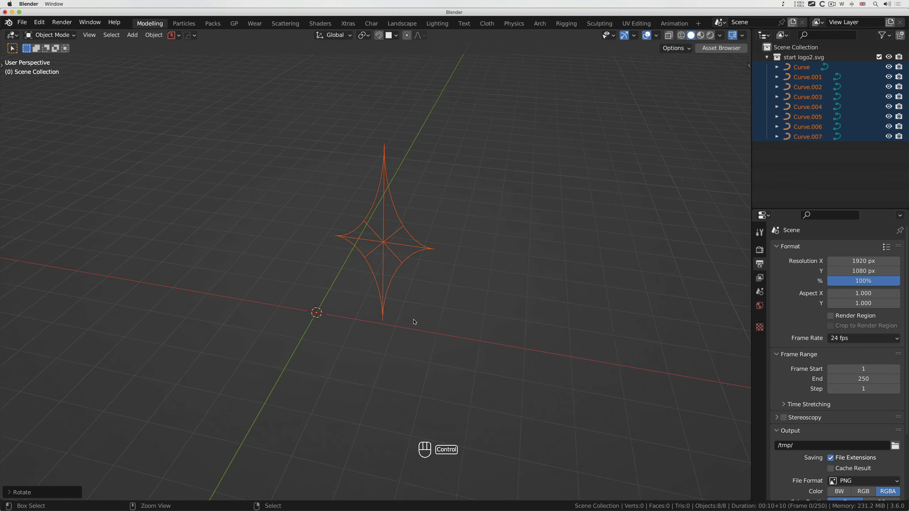
scroll(414, 322, "up", 3, "ctrl")
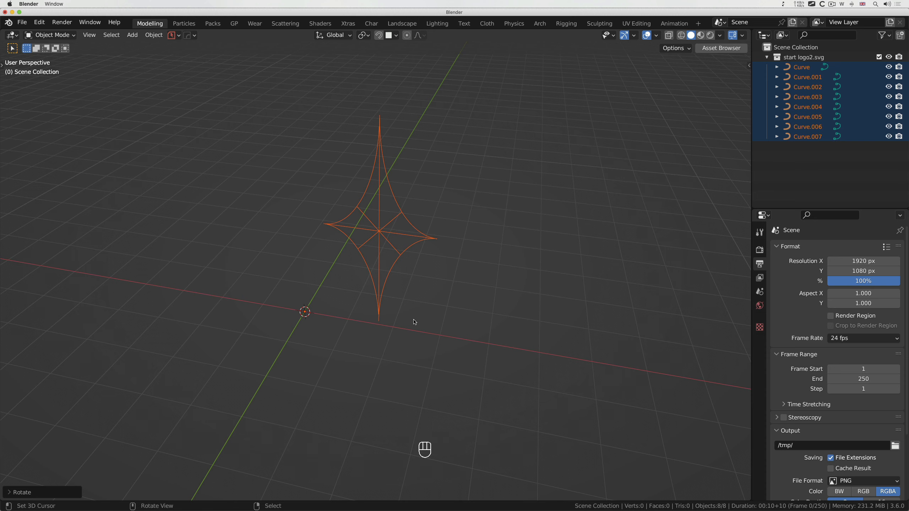
scroll(414, 323, "down", 2, "ctrl")
scroll(414, 322, "up", 4, "ctrl")
scroll(415, 322, "down", 3, "ctrl")
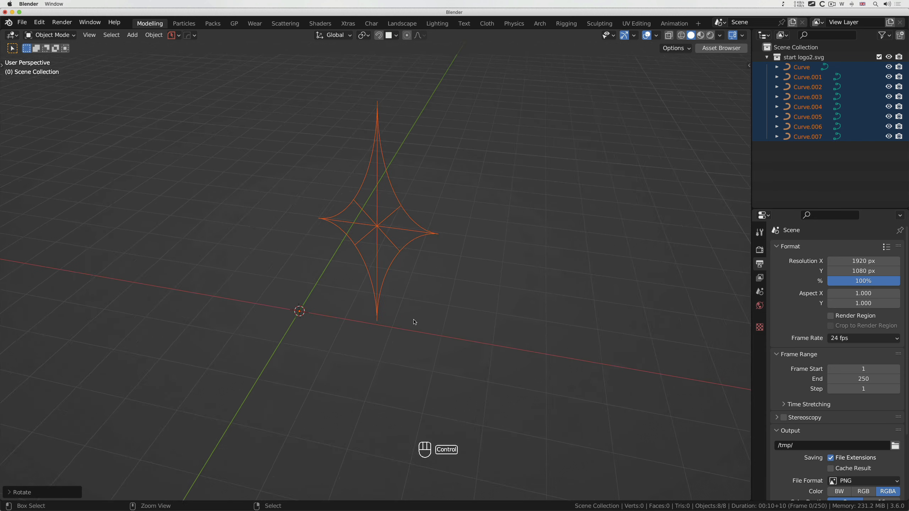
scroll(414, 322, "up", 4, "ctrl")
scroll(414, 323, "down", 2, "ctrl")
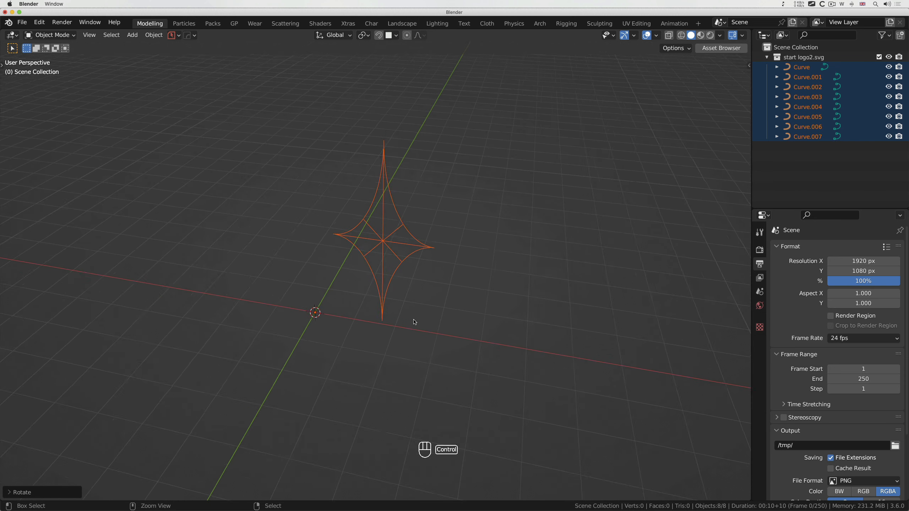
scroll(424, 303, "up", 3, "shift")
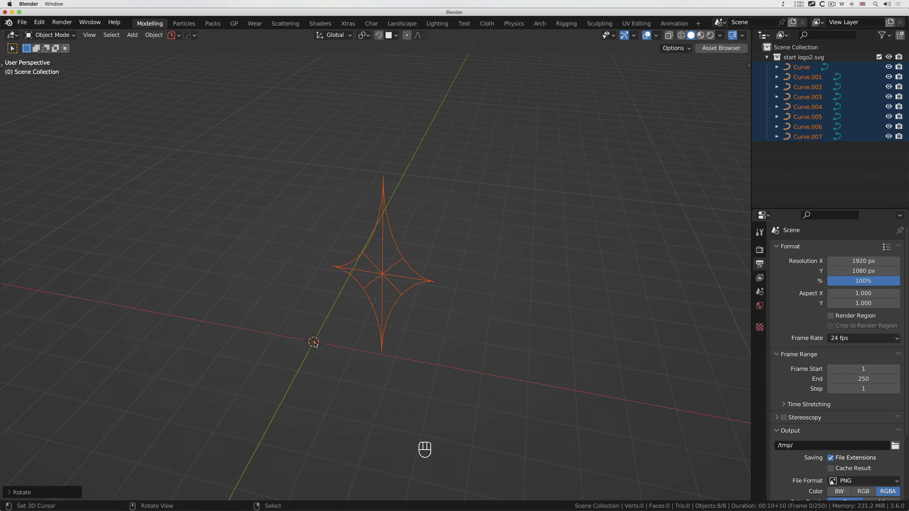
Step: Check how the star is divided by selecting several of its curve segments one at a time
left_click(362, 286)
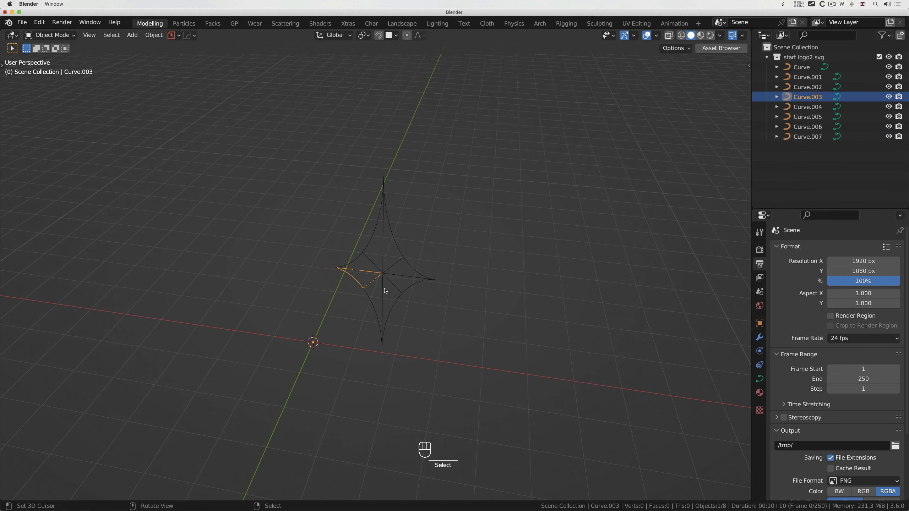
left_click(383, 288)
left_click(395, 289)
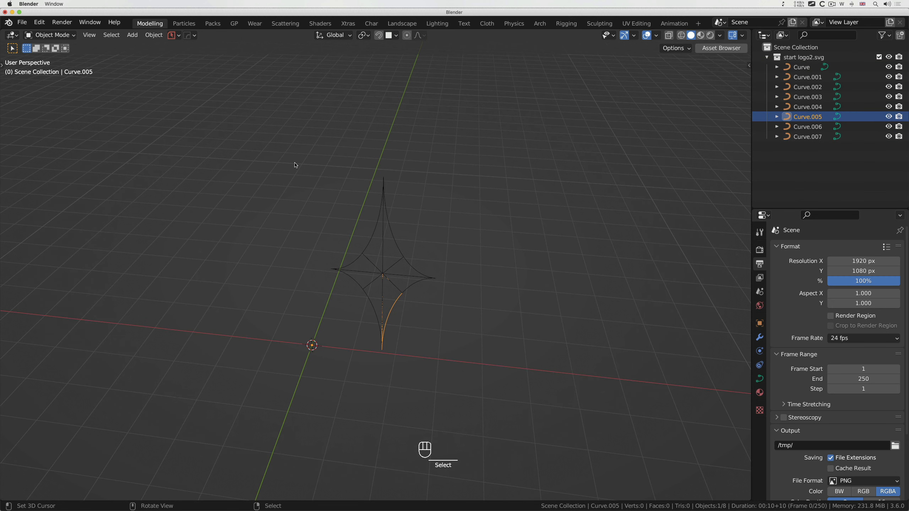
Step: Select all eight star curves and set each one's origin to its own geometry
left_click_drag(296, 166, 456, 355)
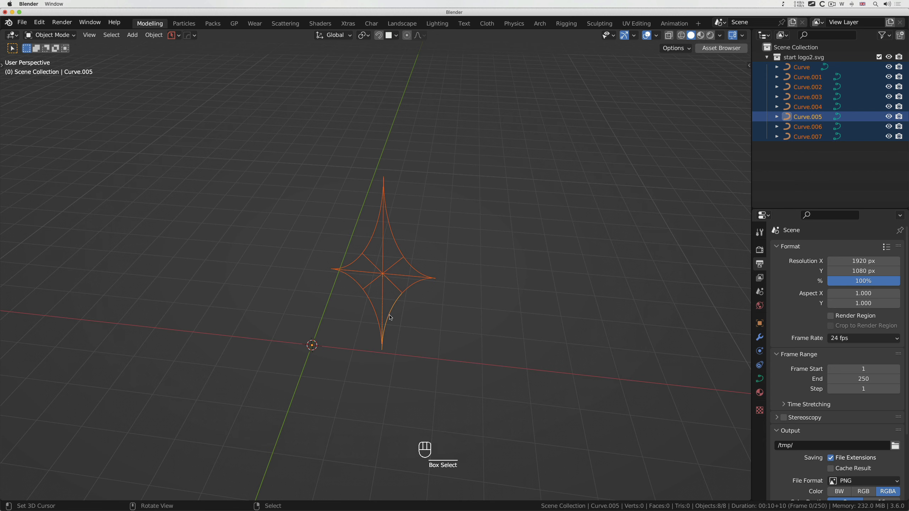
left_click(154, 35)
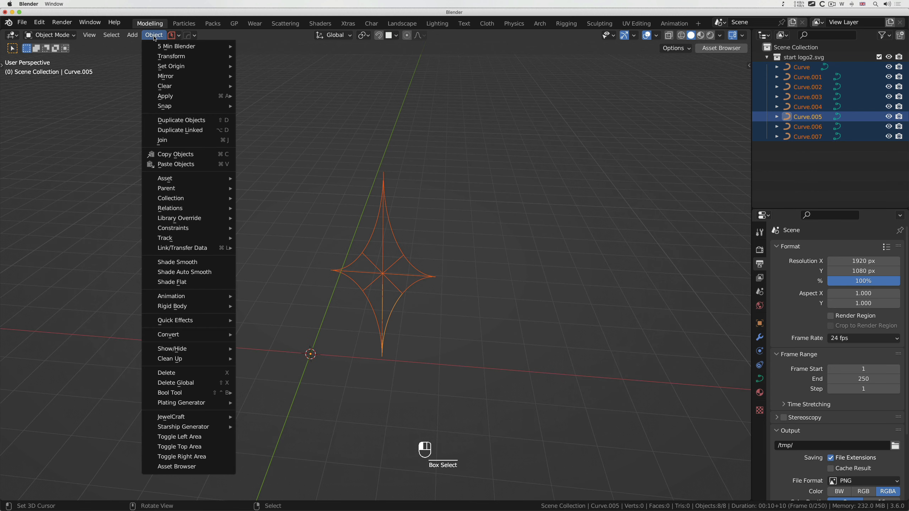
mouse_move(169, 67)
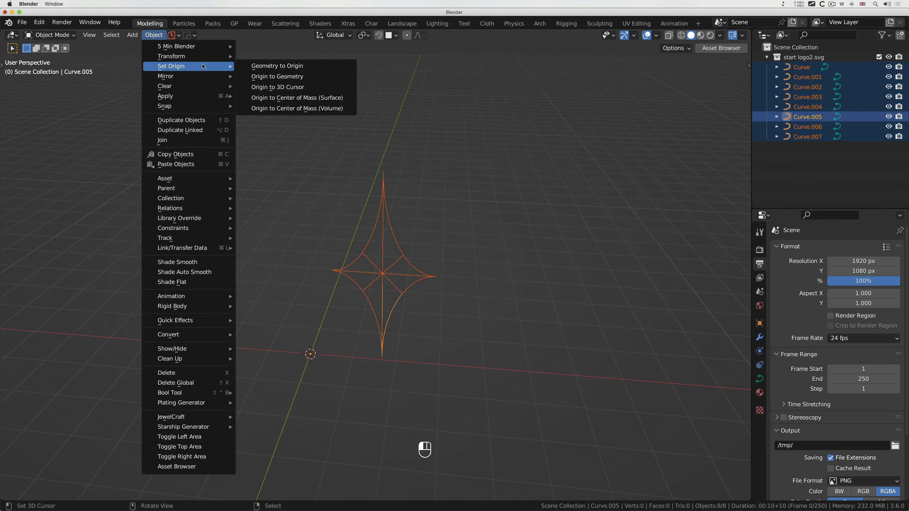
left_click(274, 77)
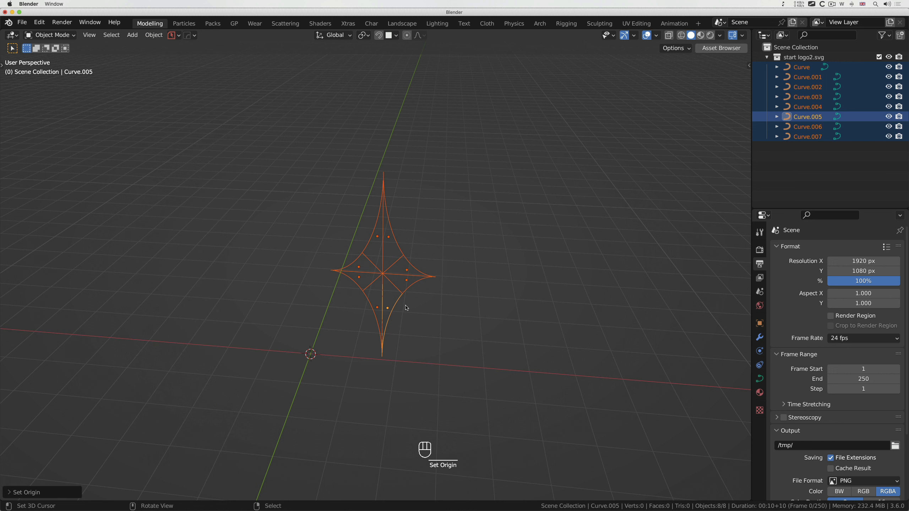
middle_click_drag(443, 266, 465, 267)
Step: Save the Blender file to the Desktop as "logo import"
key("super+s")
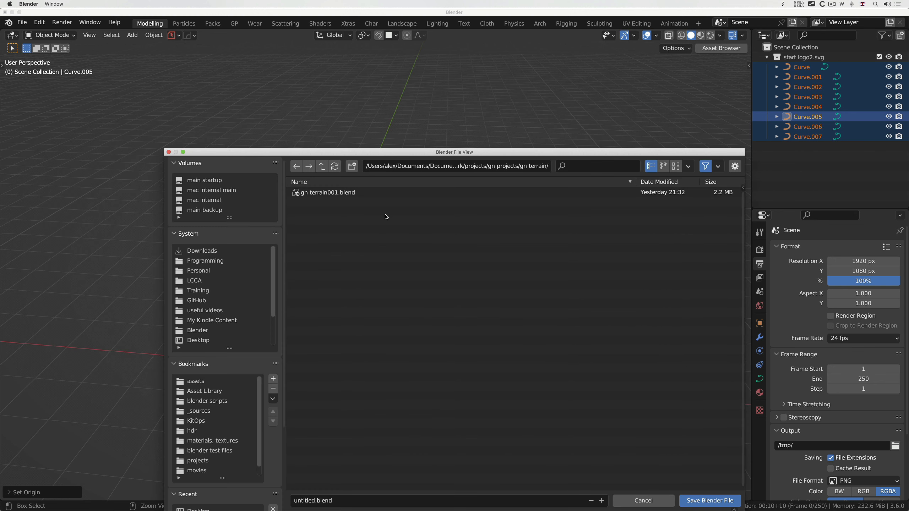
left_click(205, 340)
left_click(307, 501)
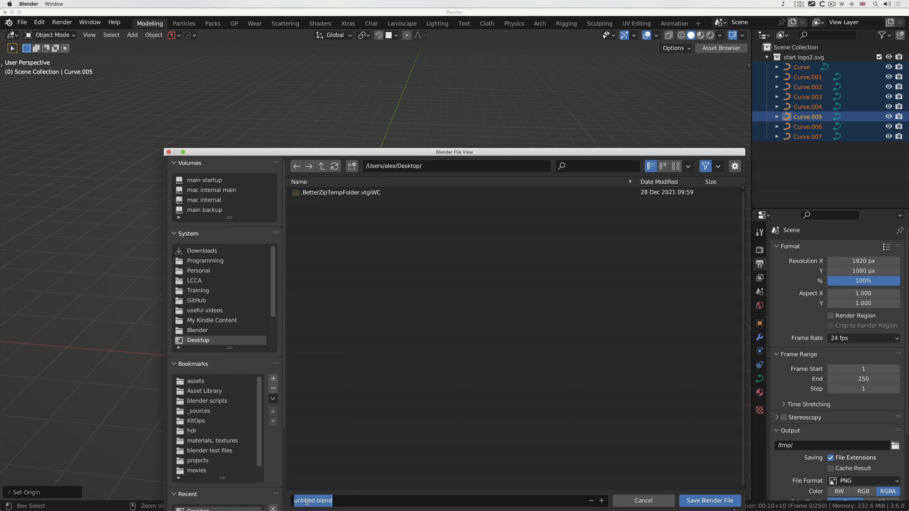
type("logoimport")
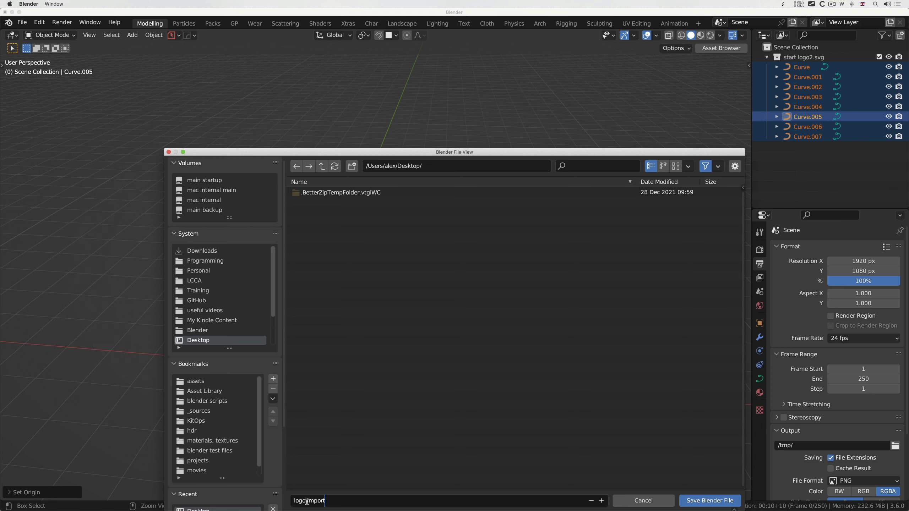
key("Return")
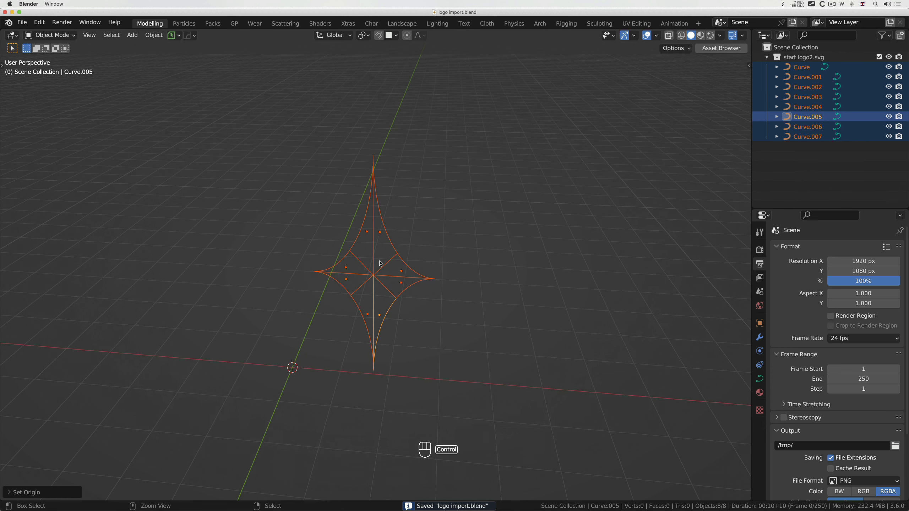
Step: Convert all the selected star curves to mesh objects
scroll(379, 263, "down", 1, "ctrl")
scroll(379, 261, "up", 4, "ctrl")
scroll(380, 264, "up", 1, "ctrl")
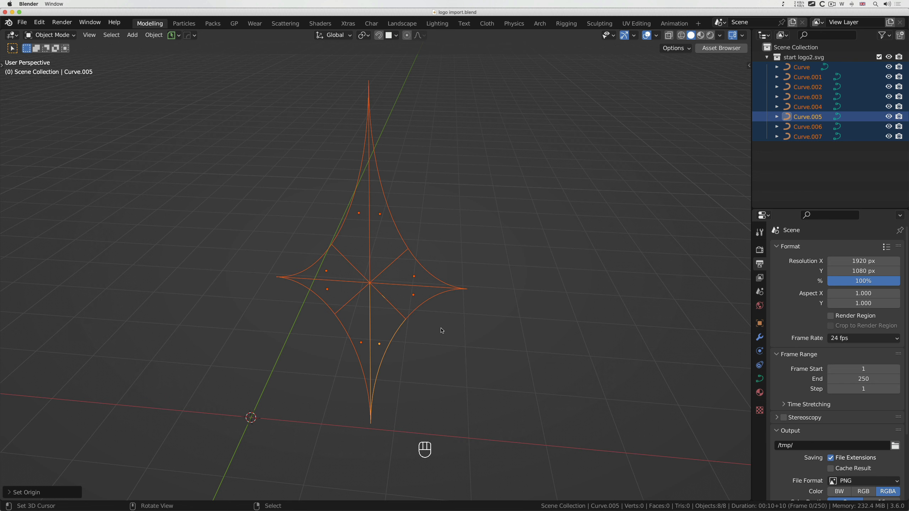
scroll(443, 330, "right", 5)
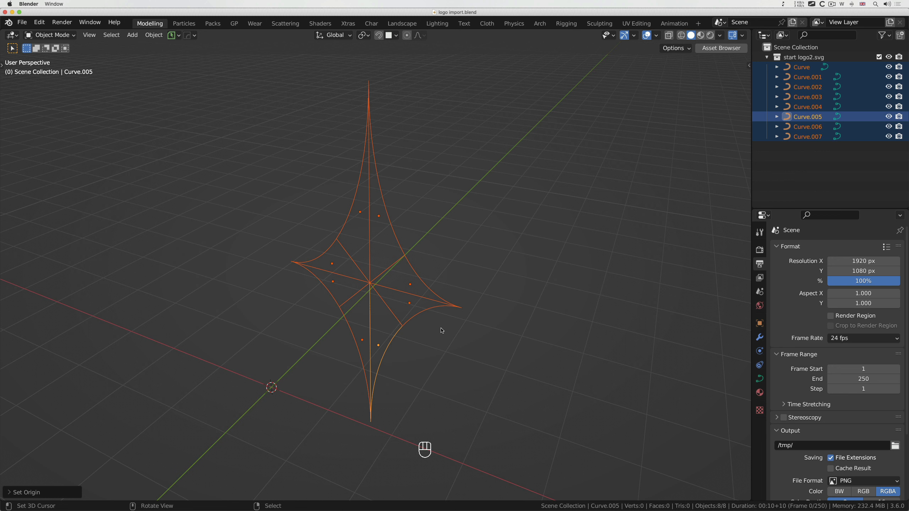
left_click(154, 35)
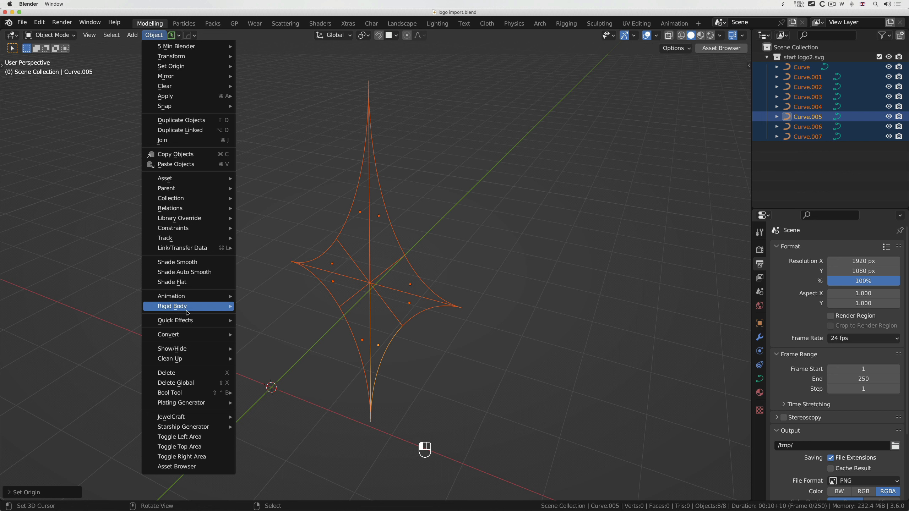
mouse_move(189, 334)
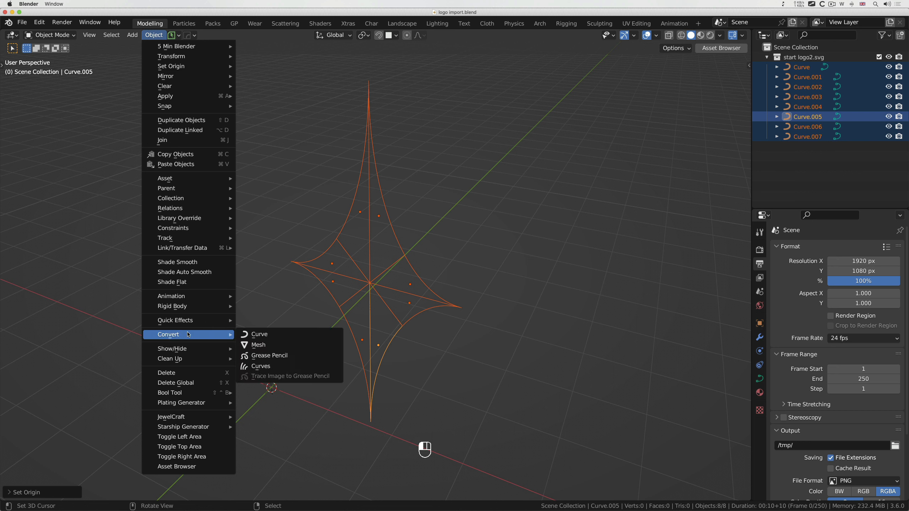
left_click(259, 345)
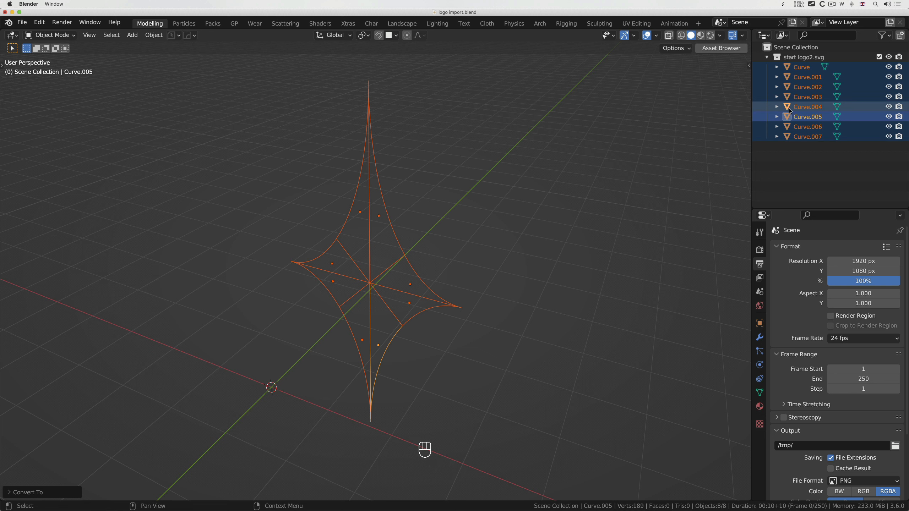
Step: Select all eight star mesh pieces together and put them into Edit Mode with vertex selection
left_click(416, 276)
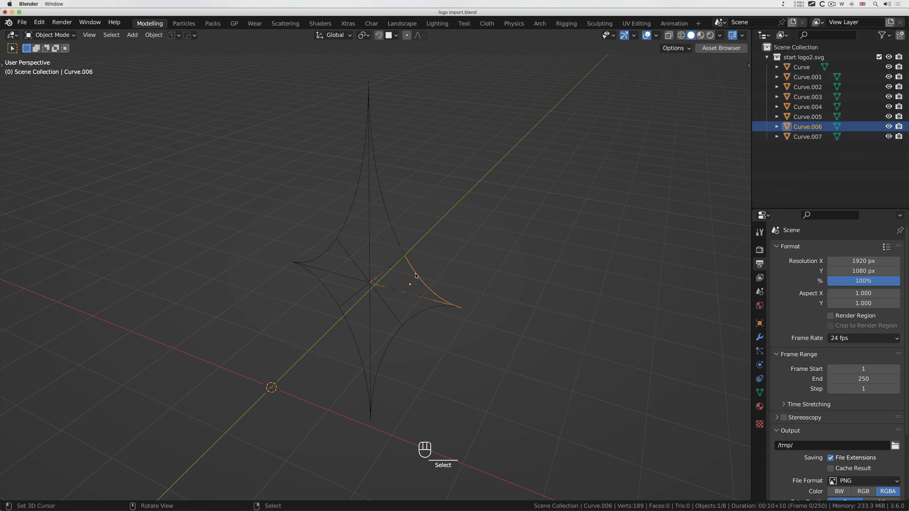
left_click(399, 241)
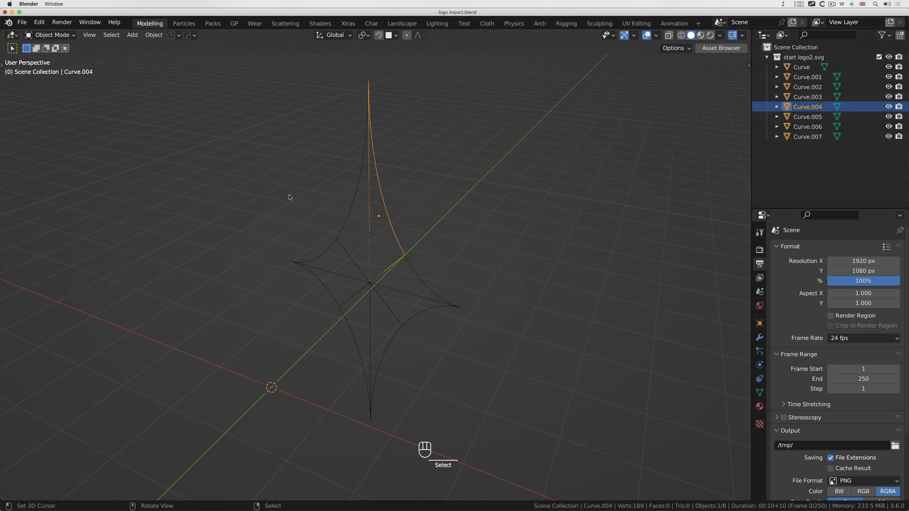
left_click_drag(235, 170, 479, 341)
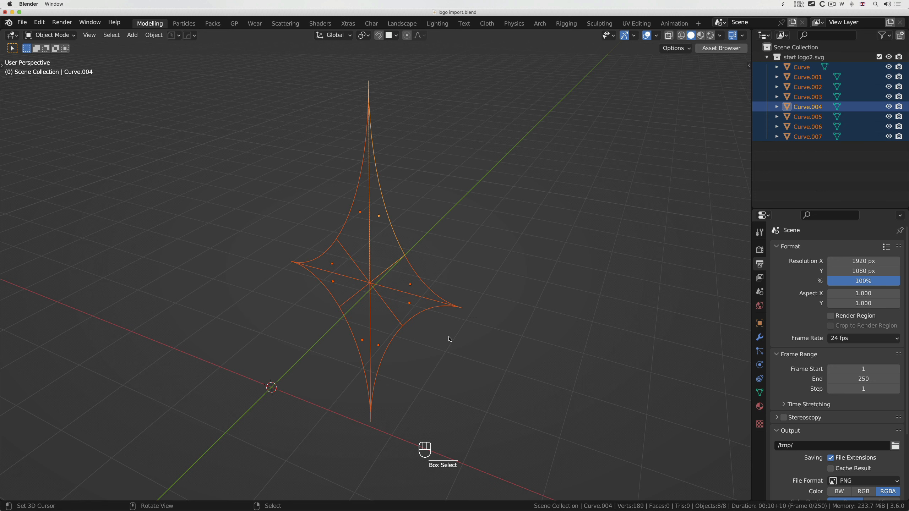
key("Tab")
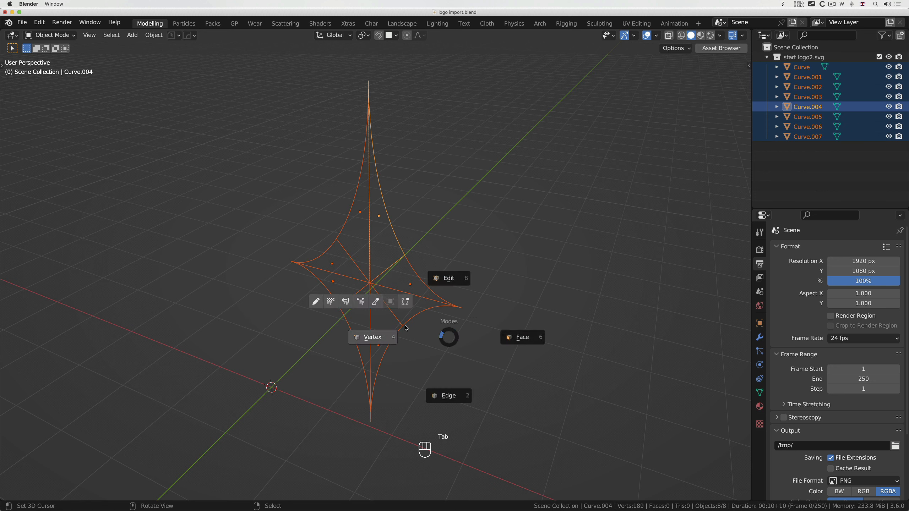
left_click(376, 340)
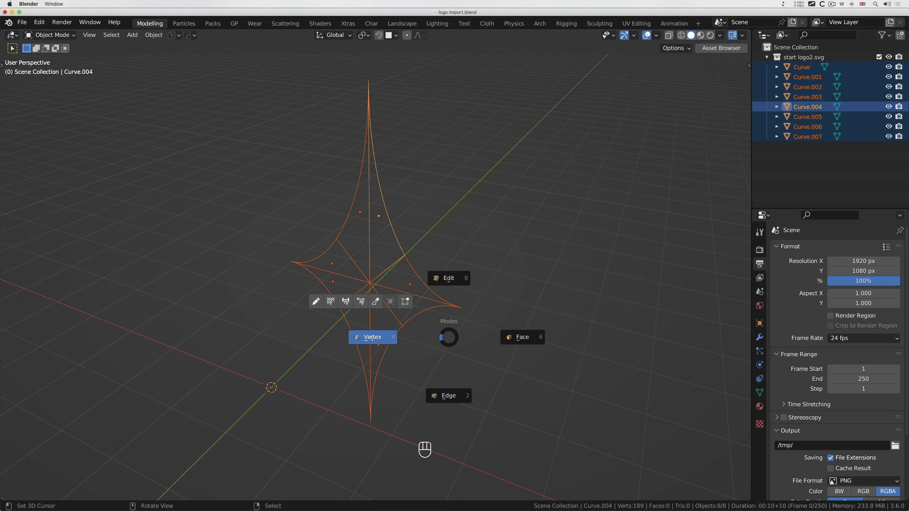
left_click(71, 38)
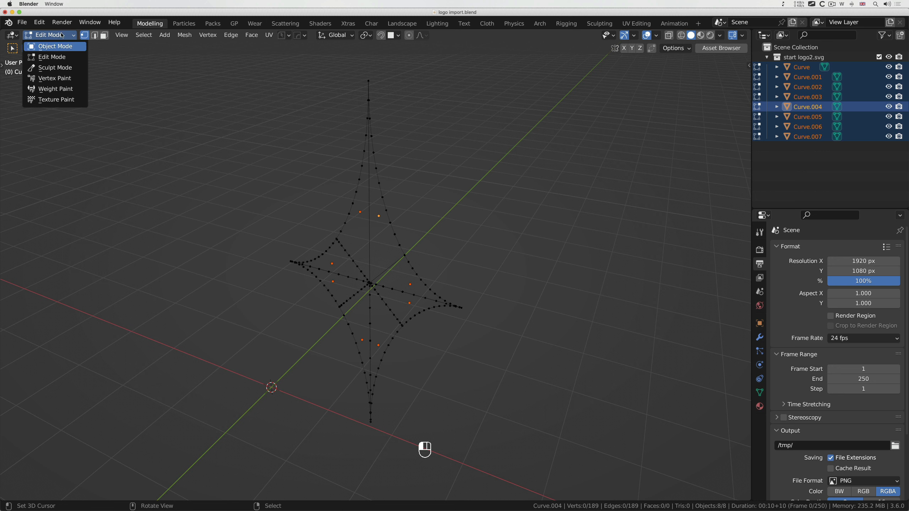
left_click(61, 56)
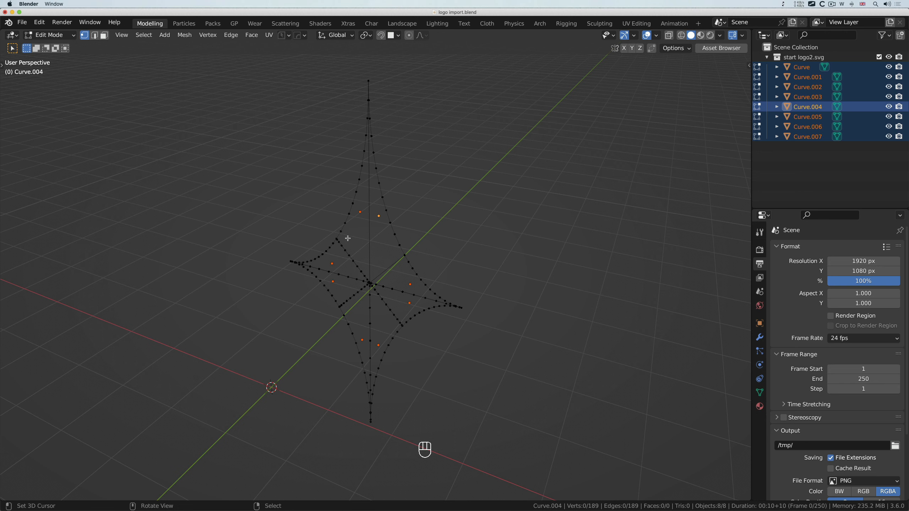
Step: Select all vertices of the star outlines and extrude them about 0.23 m along the global Y axis
scroll(361, 243, "right", 3)
scroll(361, 243, "left", 2)
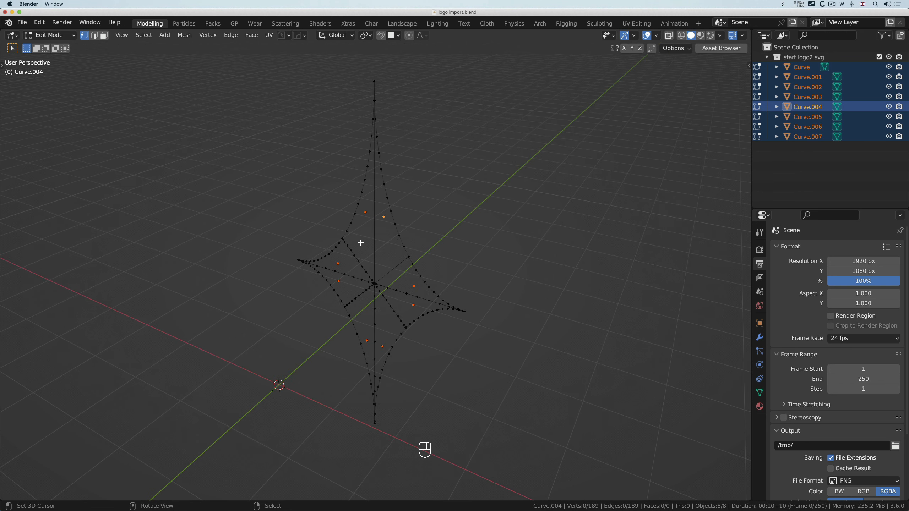
scroll(360, 243, "up", 3)
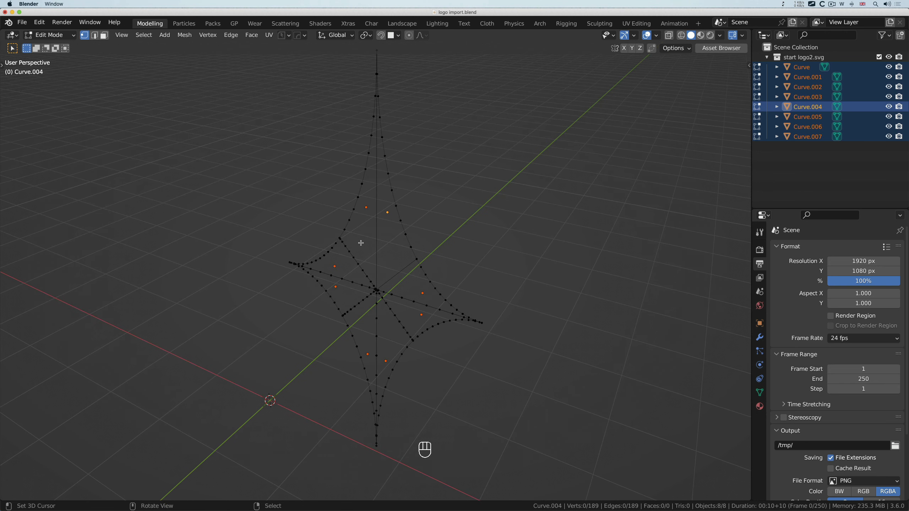
key("a")
key("e")
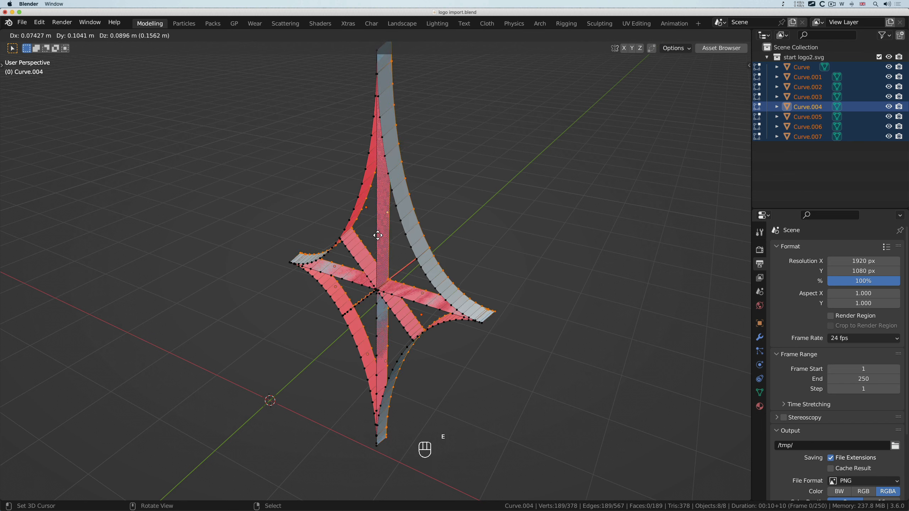
key("y")
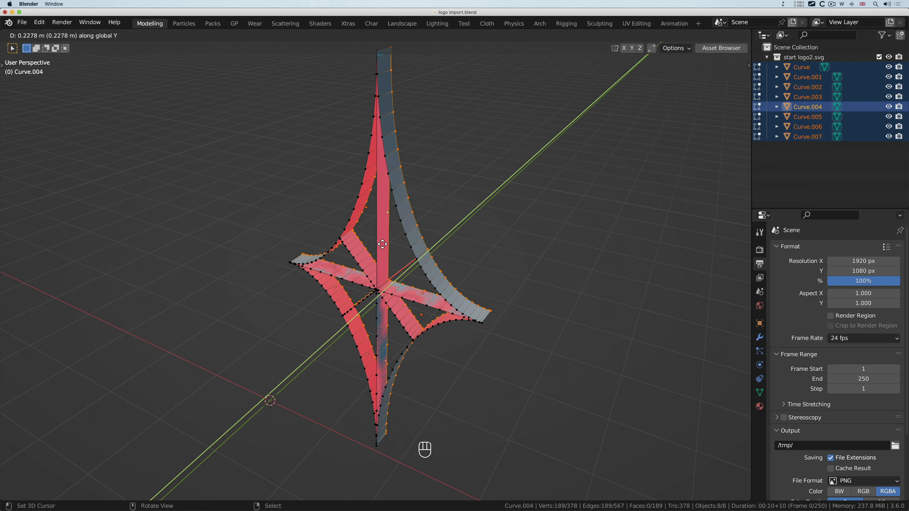
left_click(383, 245)
mouse_move(386, 244)
middle_mouse_down()
mouse_move(353, 239)
mouse_move(380, 242)
middle_mouse_up()
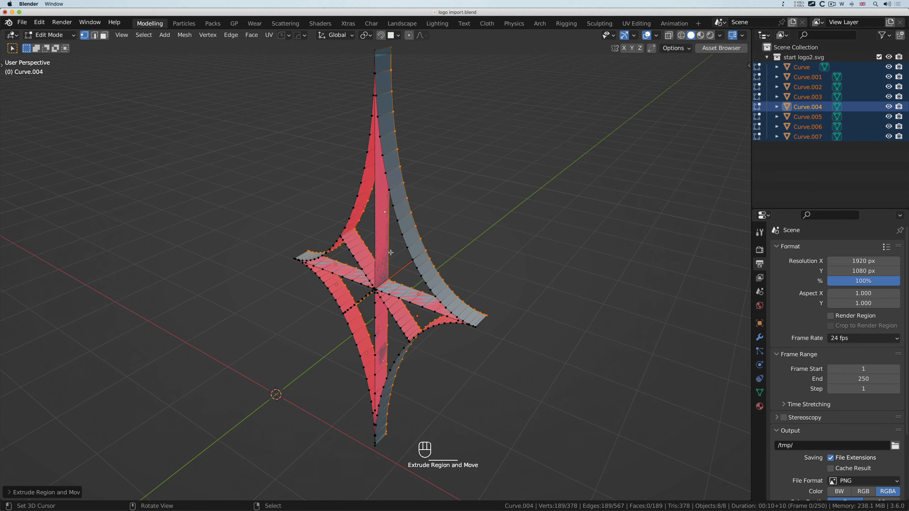
Step: Toggle the Face Orientation overlay off and back on, and examine the face directions of the extruded star from several angles
scroll(390, 252, "left", 3)
scroll(391, 252, "down", 2, "ctrl")
scroll(391, 252, "up", 2, "ctrl")
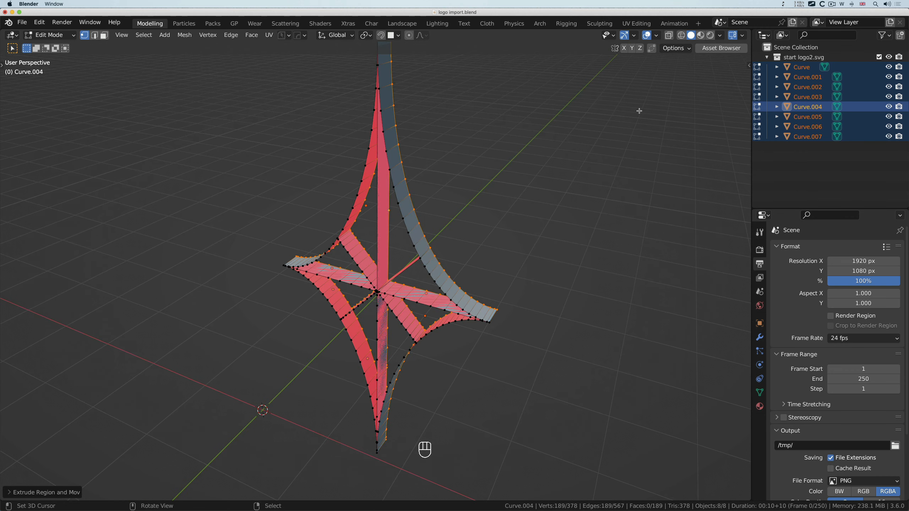
scroll(639, 111, "up", 3)
left_click(657, 35)
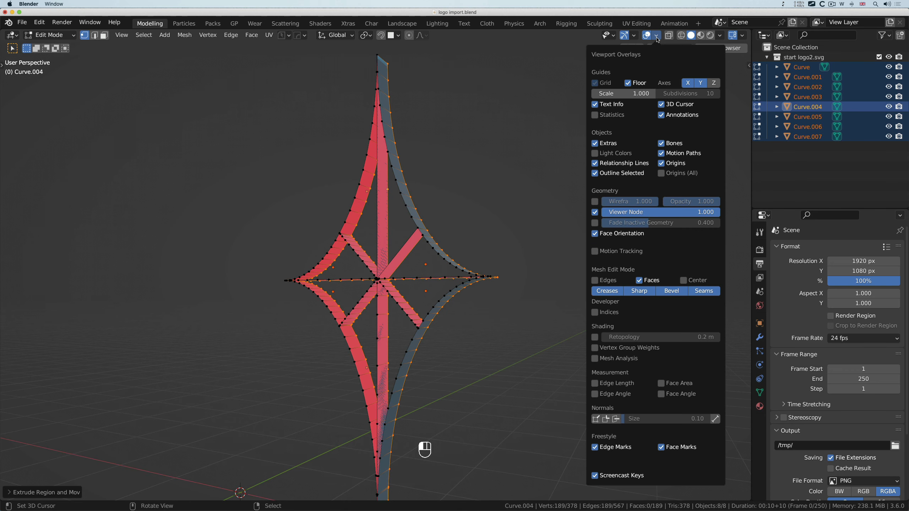
left_click(595, 234)
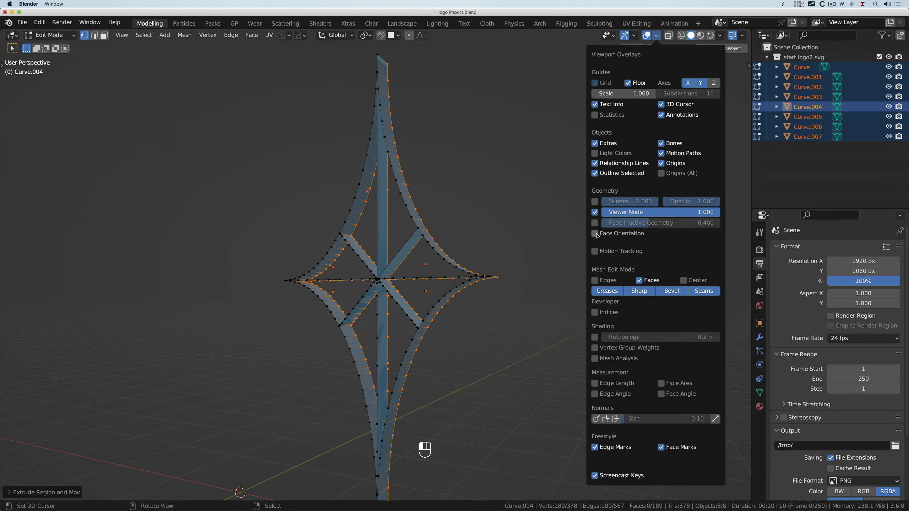
left_click(595, 233)
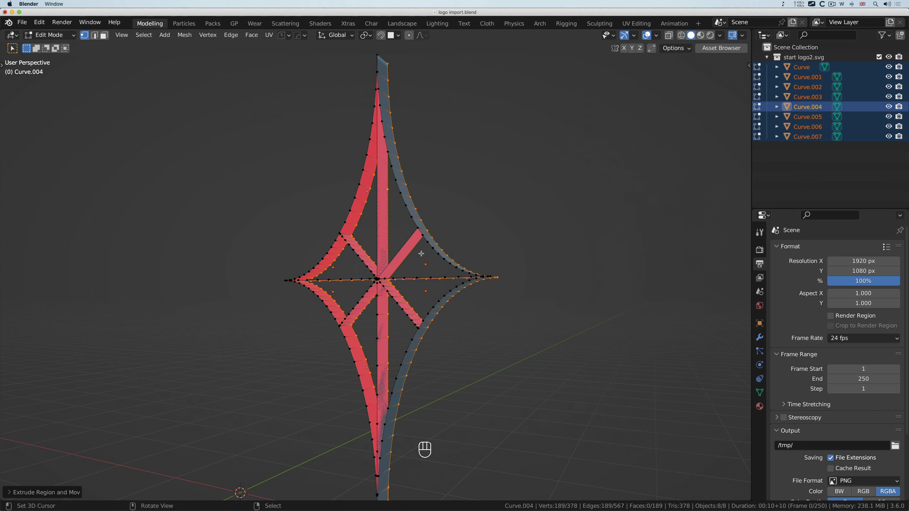
scroll(406, 253, "down", 10)
scroll(405, 252, "right", 3)
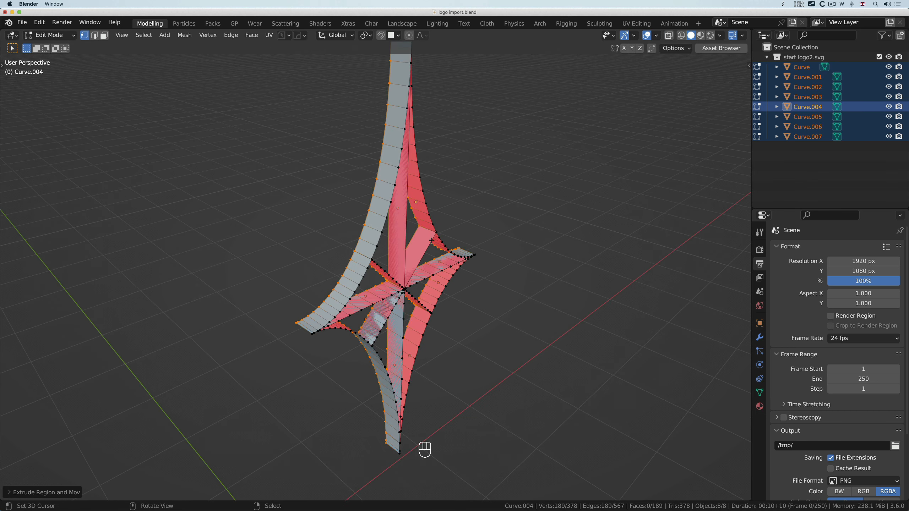
scroll(443, 229, "right", 12)
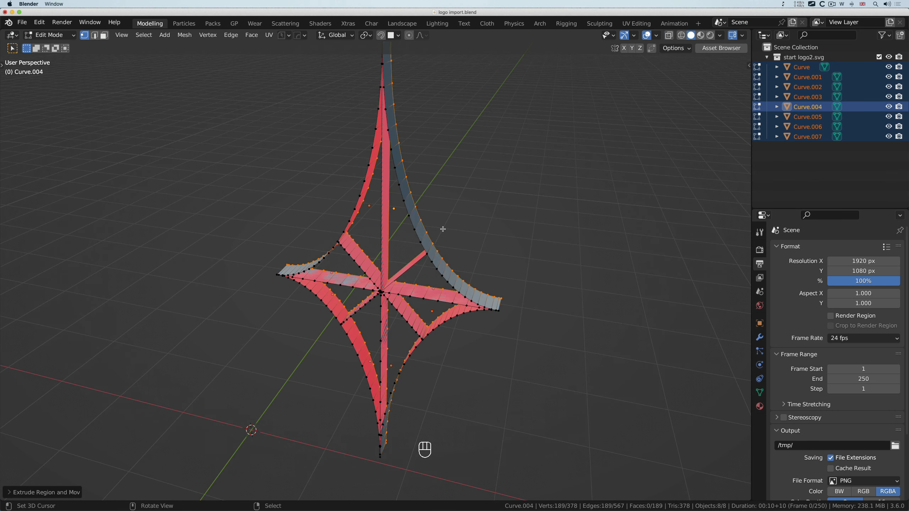
scroll(443, 229, "right", 10)
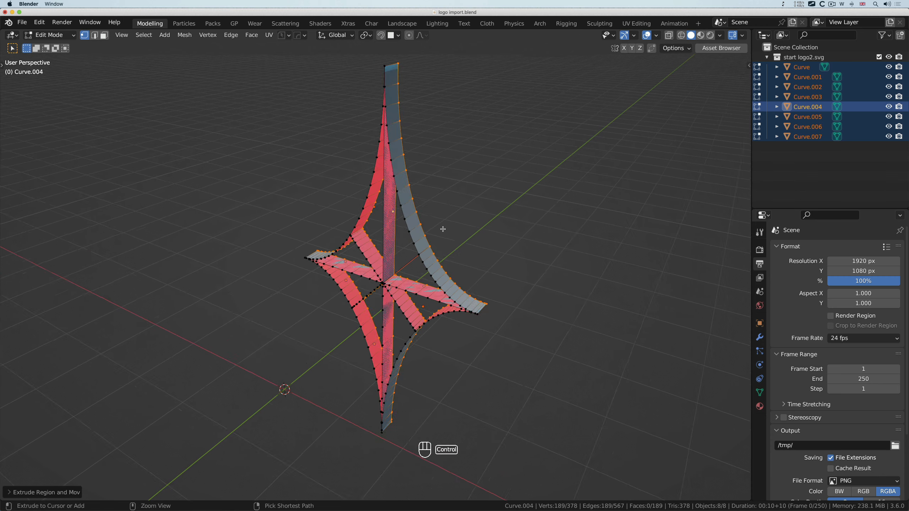
scroll(443, 229, "up", 10)
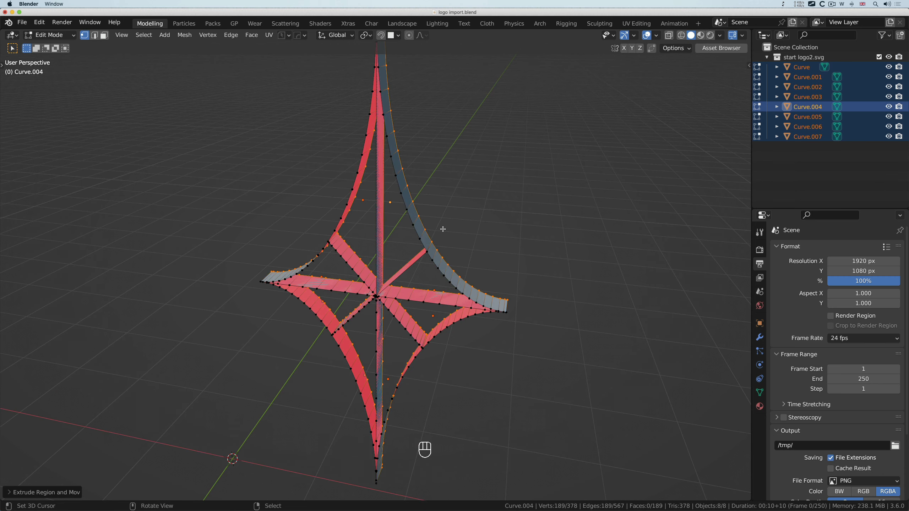
Step: Leave Edit Mode and join the eight star mesh pieces into a single object
scroll(443, 229, "up", 3)
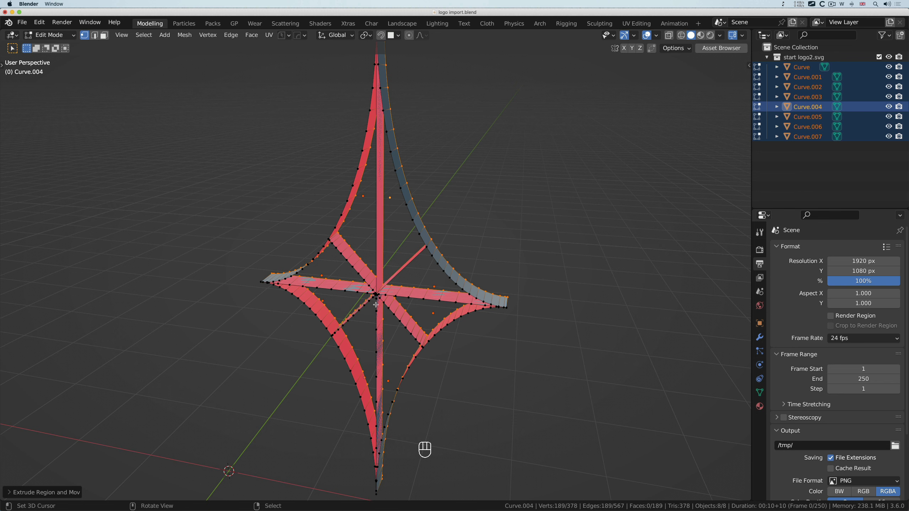
scroll(364, 286, "up", 5)
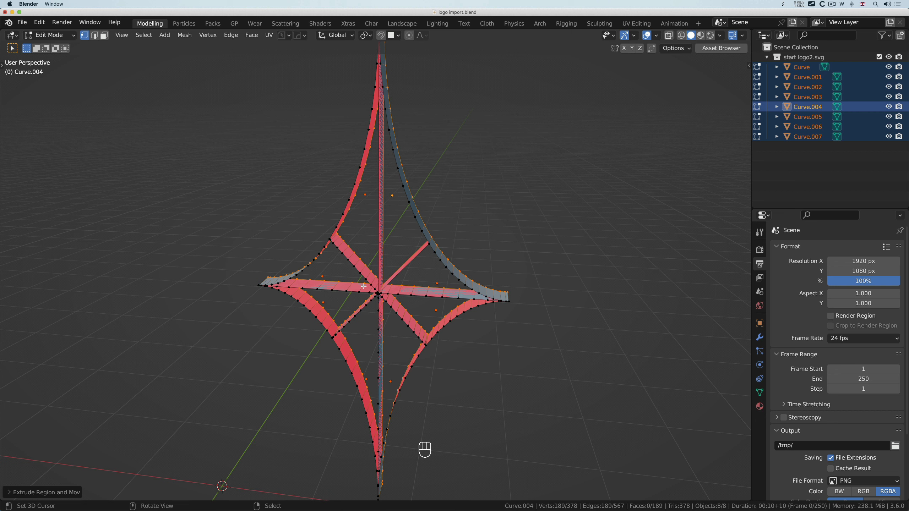
key("Tab")
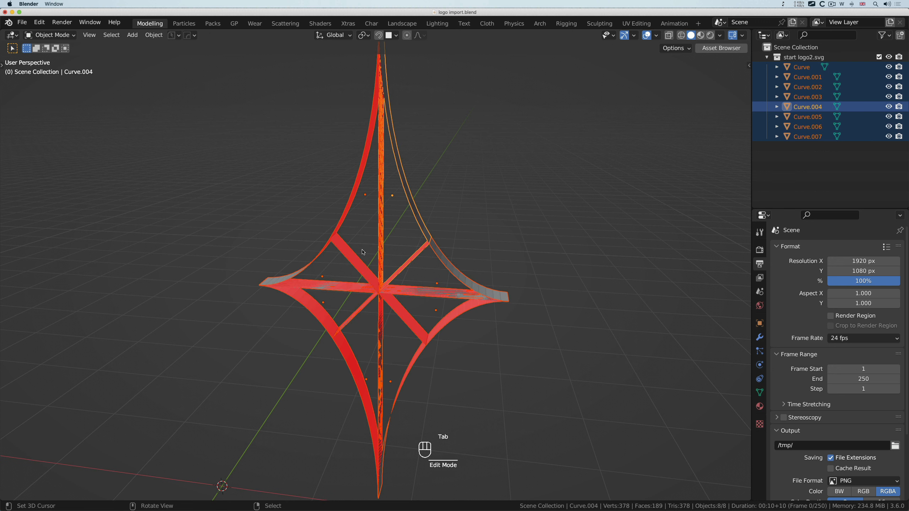
key("ctrl+j")
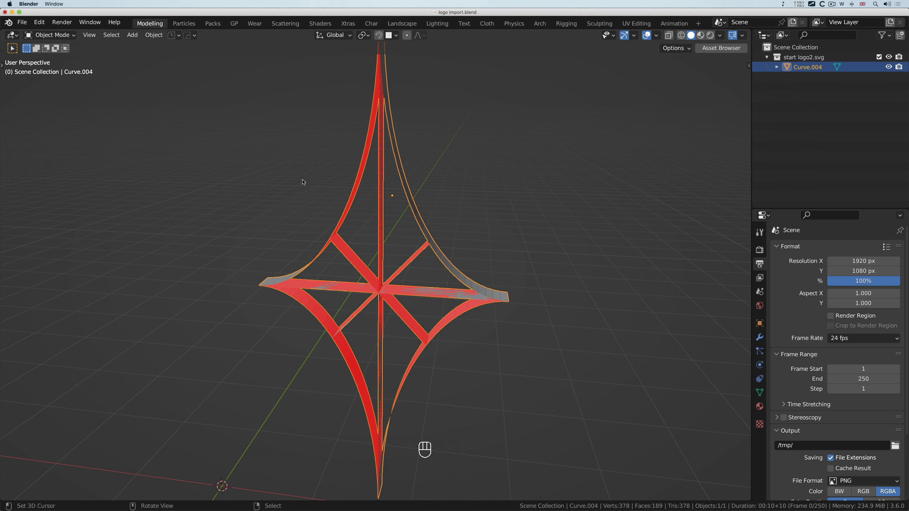
Step: Set the joined star's origin to its geometry
left_click(152, 36)
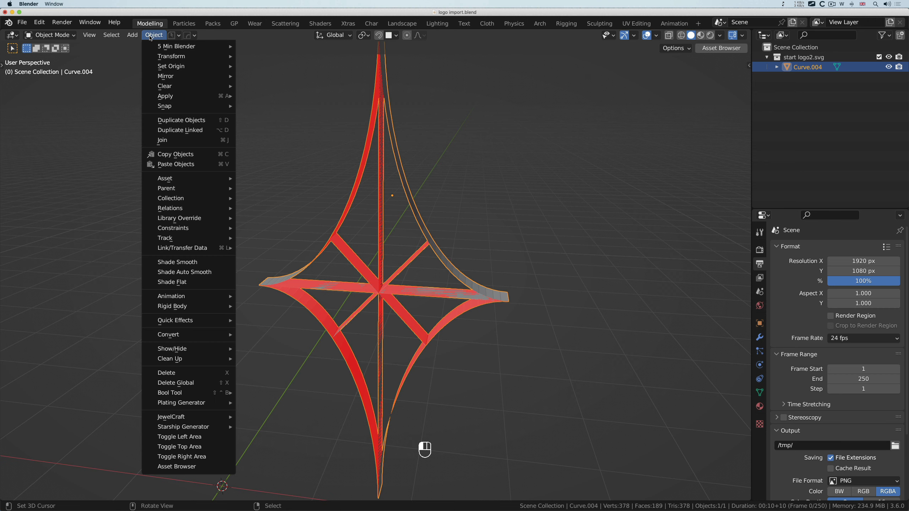
mouse_move(228, 70)
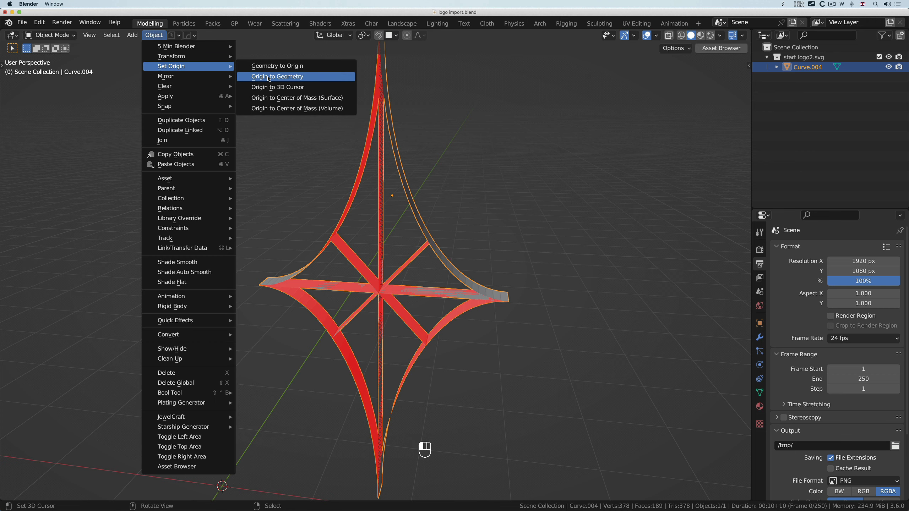
left_click(269, 77)
Step: Put the joined star into vertex Edit Mode and turn on X-ray display so hidden vertices can be selected
scroll(372, 282, "down", 5)
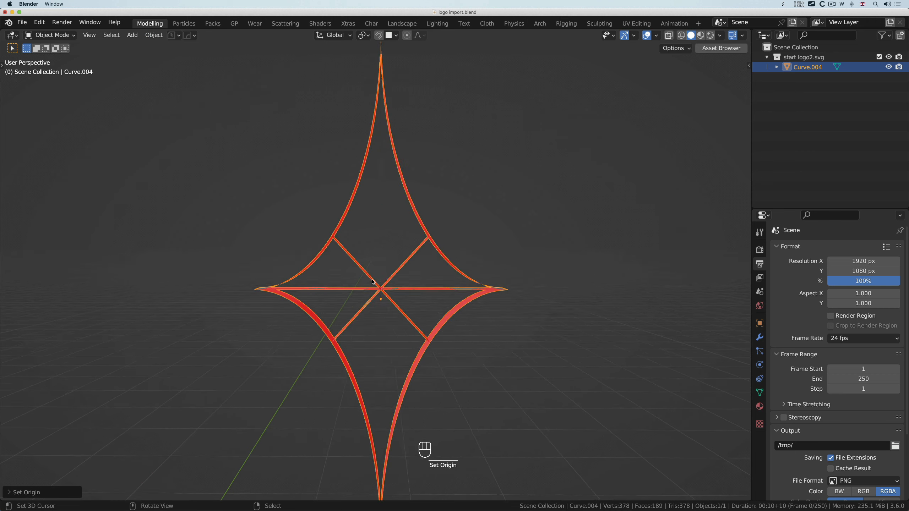
scroll(372, 281, "up", 3)
scroll(372, 282, "down", 3, "ctrl")
scroll(372, 282, "down", 2, "ctrl")
scroll(372, 282, "left", 2)
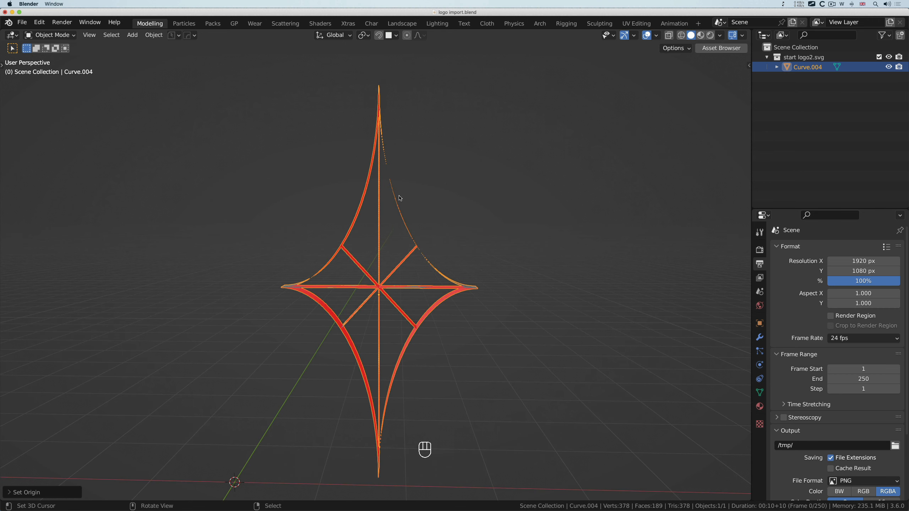
scroll(381, 265, "left", 10)
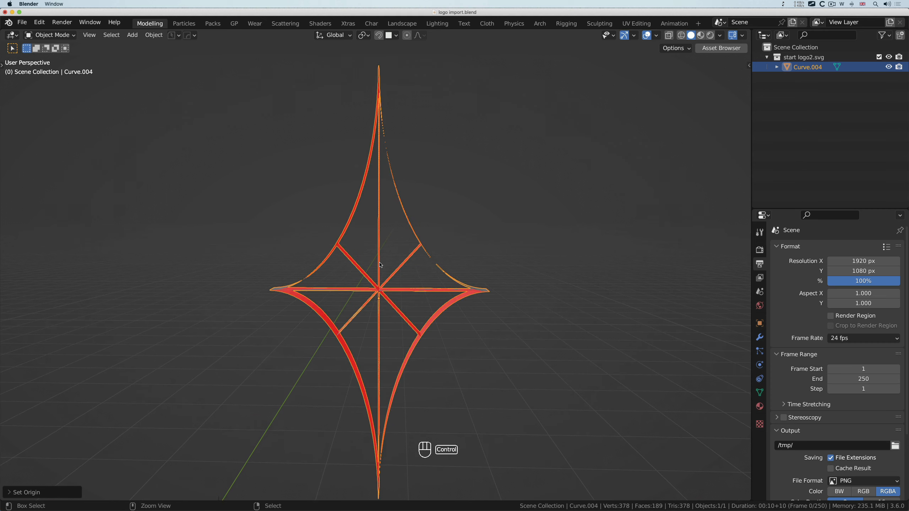
key("Tab")
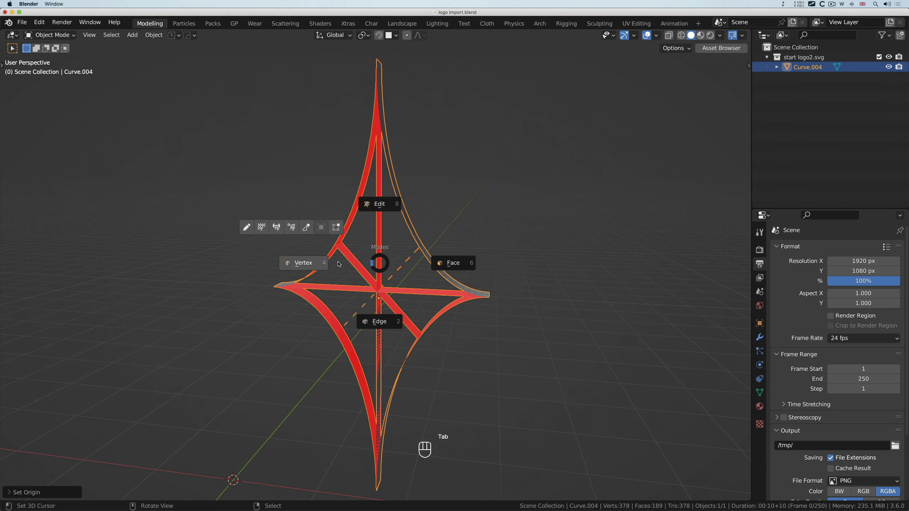
scroll(349, 265, "right", 5)
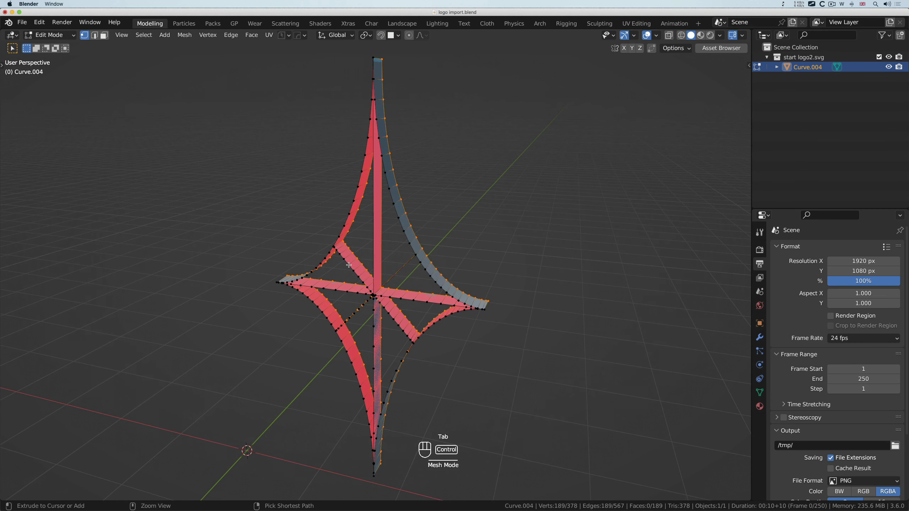
scroll(349, 265, "down", 2, "ctrl")
scroll(349, 265, "up", 5, "ctrl")
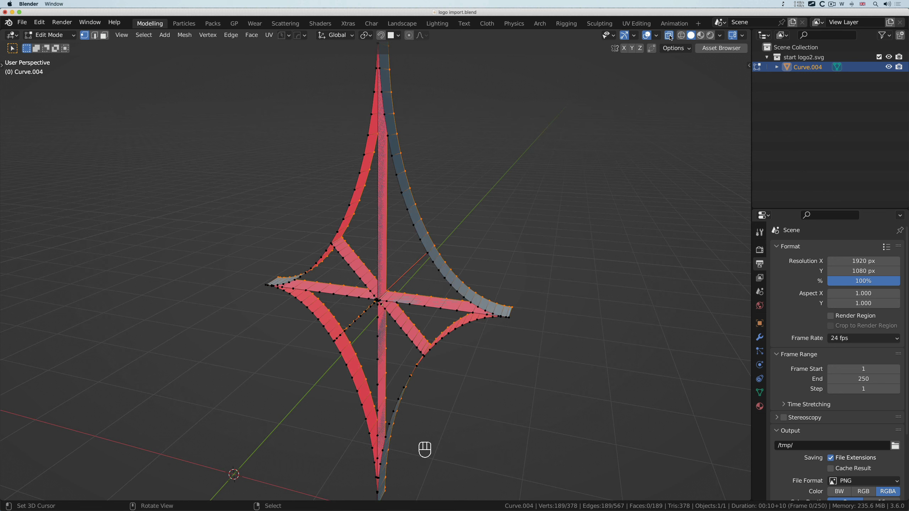
left_click(669, 36)
middle_click_drag(383, 306, 380, 275, "ctrl")
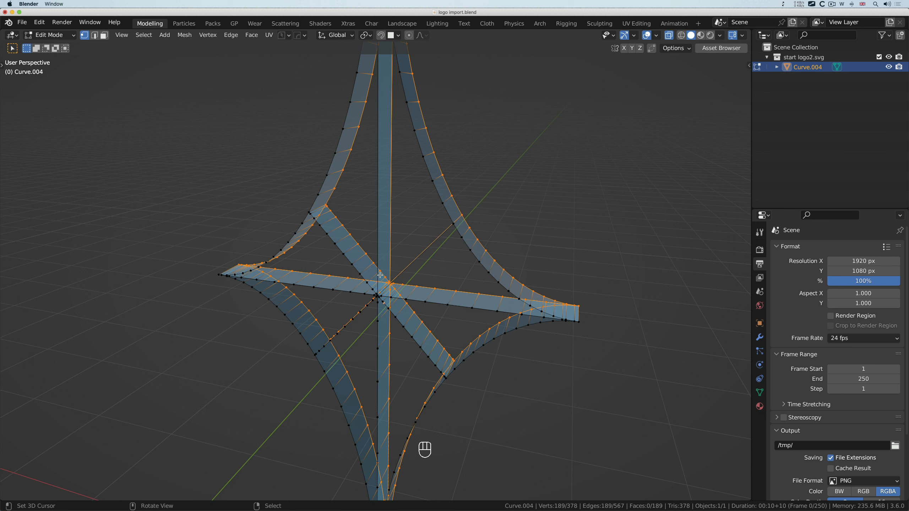
Step: Box-select the vertices around the star's centre, where the inner bars cross, and delete them
key("a")
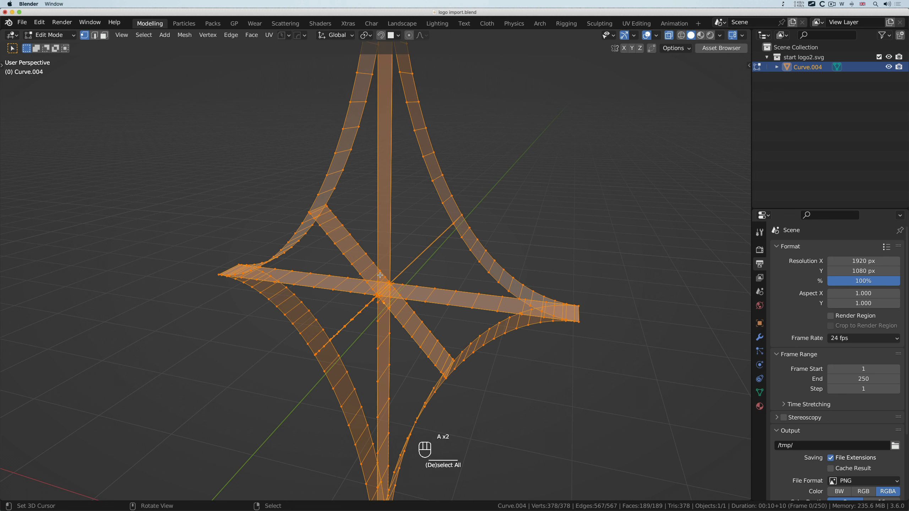
key("a")
key("a")
key("a")
key("a")
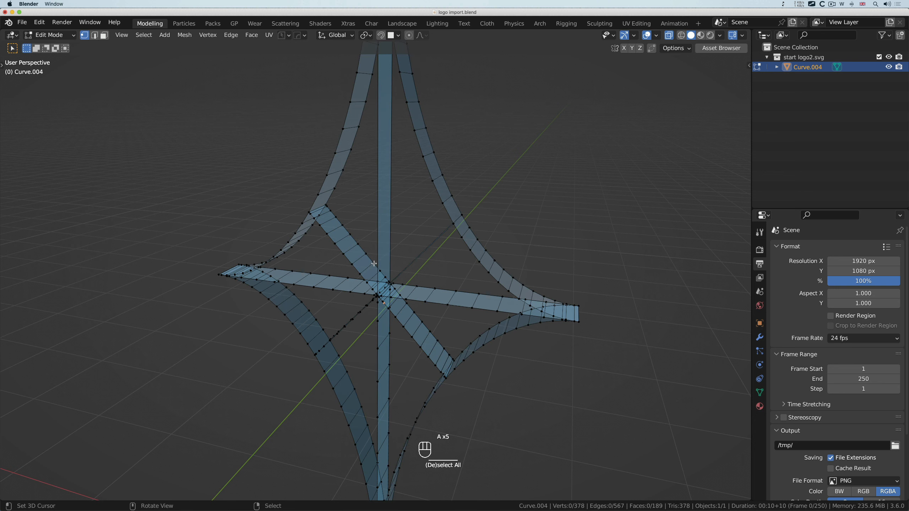
left_click(374, 263)
key("a")
key("a")
key("b")
left_click_drag(343, 257, 427, 326)
key("x")
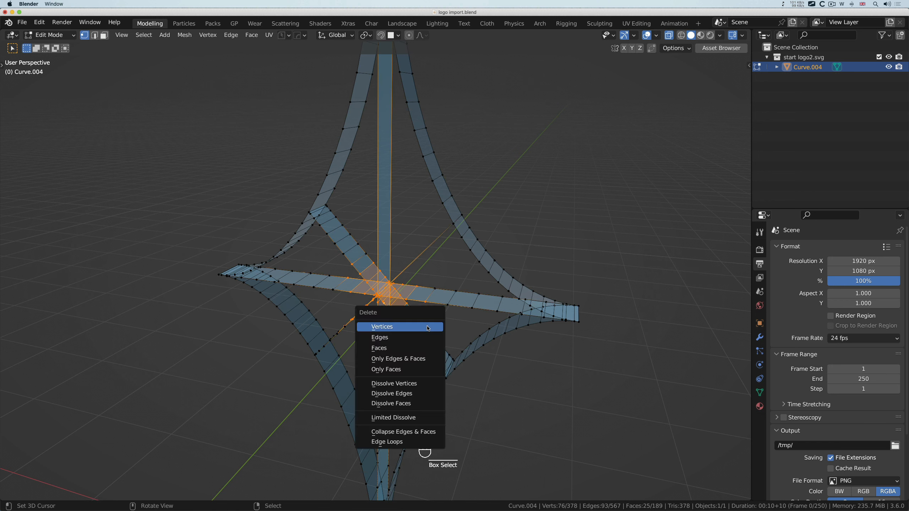
left_click(428, 328)
Step: Select the leftover vertices of the right horizontal bar, from its cut end towards the star's right tip, and delete them
scroll(403, 288, "left", 10)
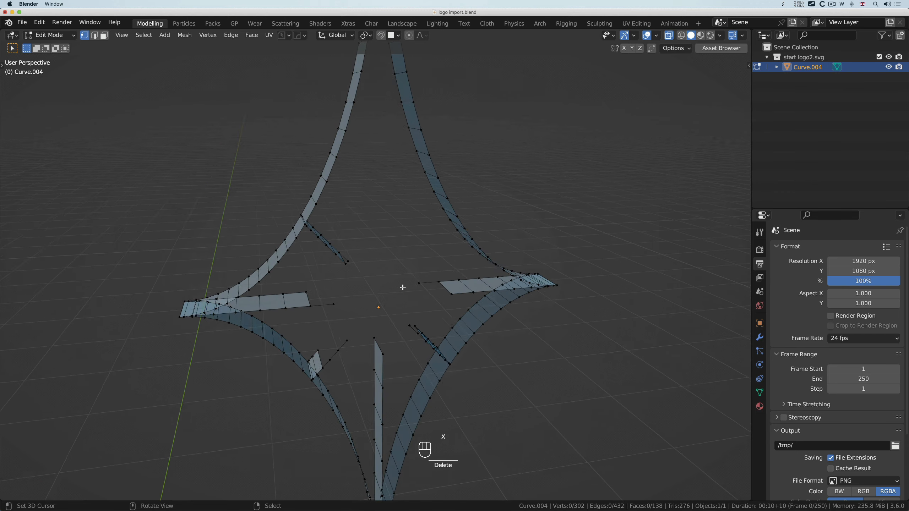
scroll(403, 288, "up", 3, "ctrl")
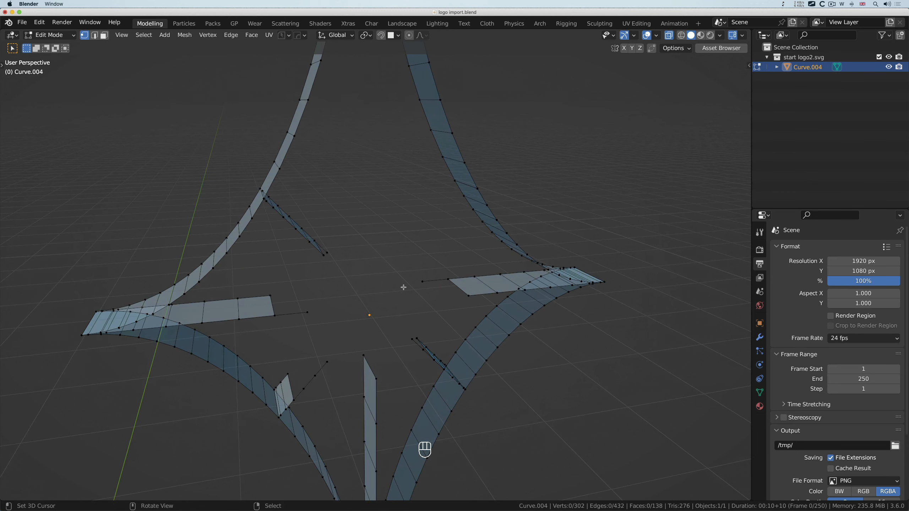
scroll(426, 289, "right", 5, "shift")
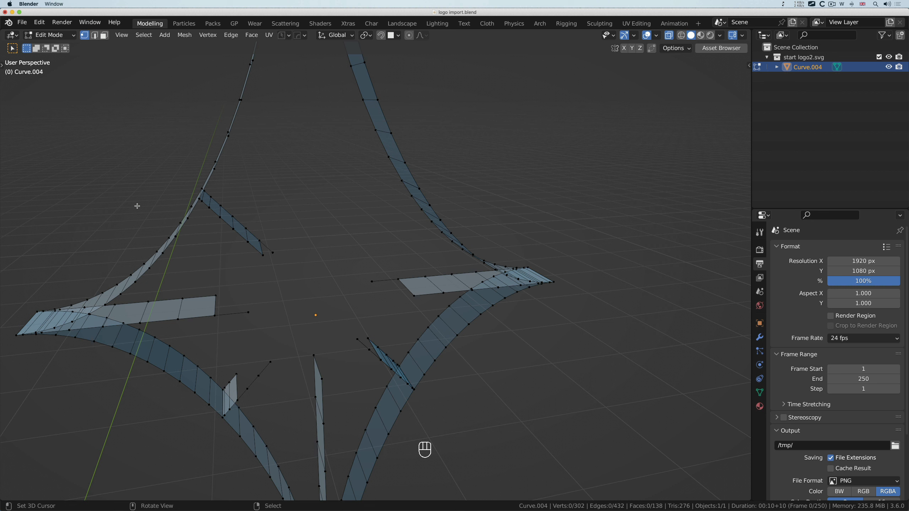
key("b")
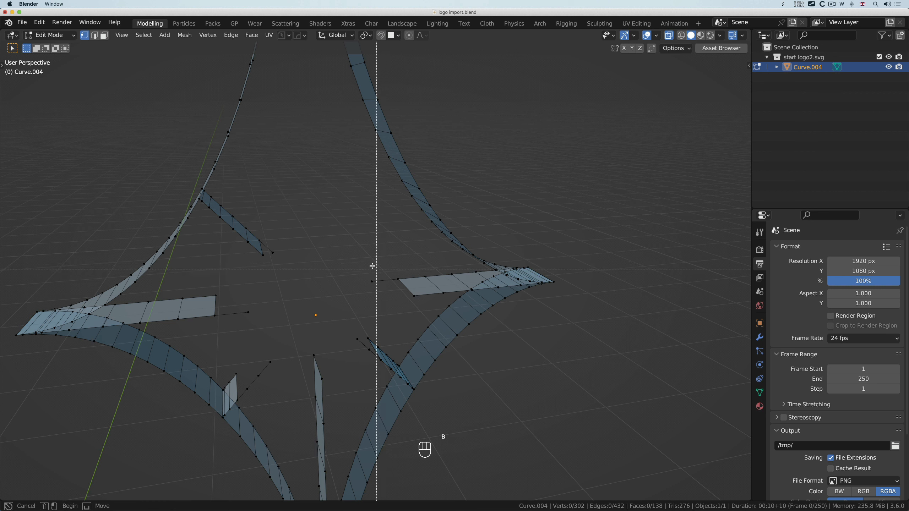
left_click_drag(370, 266, 448, 301)
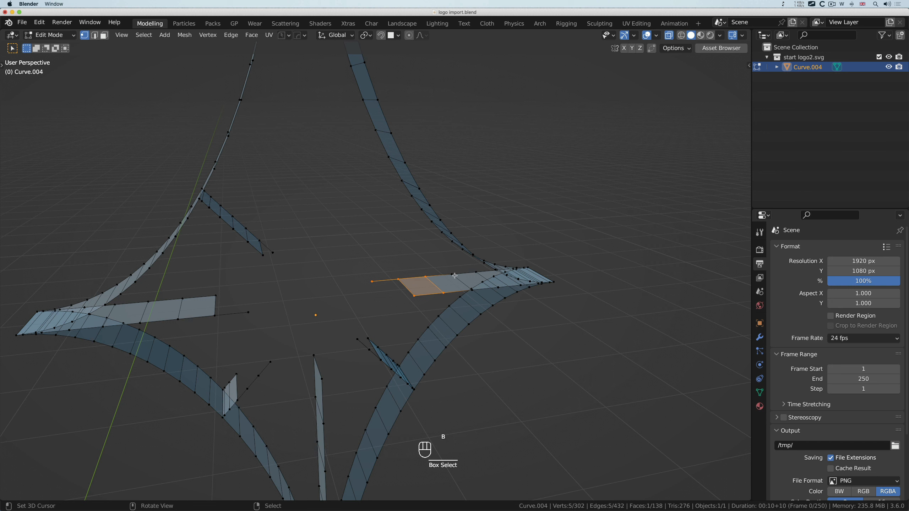
key("shift")
left_click(453, 274, "shift")
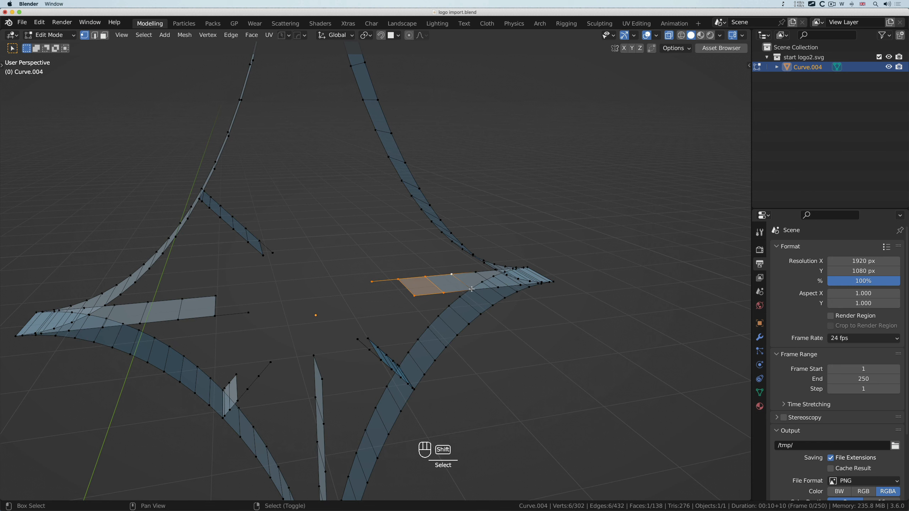
left_click(473, 290, "shift")
left_click(498, 287, "shift")
left_click(476, 272, "shift")
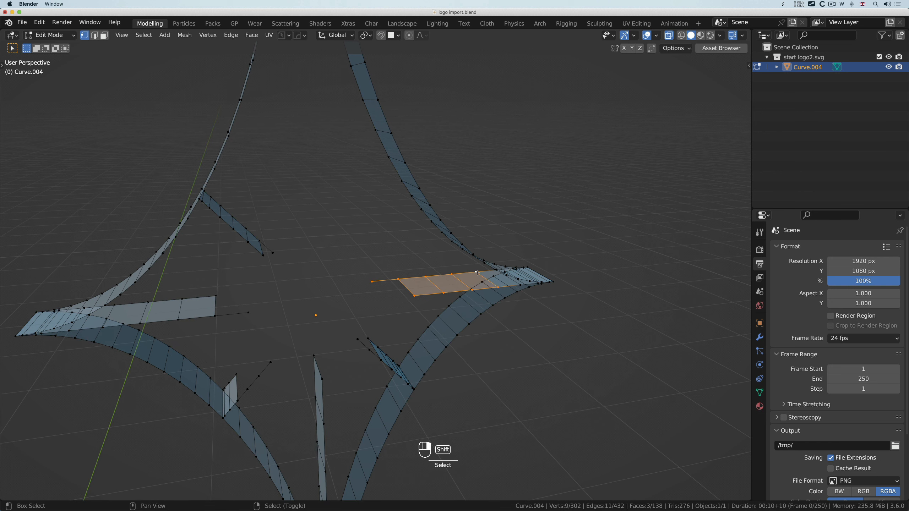
scroll(511, 294, "left", 3)
scroll(511, 294, "right", 5, "shift")
scroll(511, 295, "up", 3, "shift")
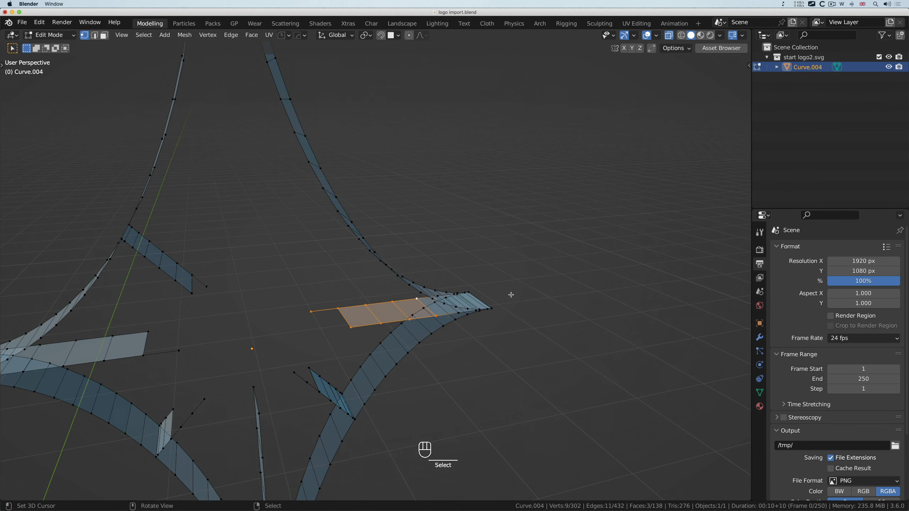
scroll(510, 295, "up", 4, "ctrl")
scroll(511, 295, "up", 5, "ctrl")
scroll(511, 294, "left", 3)
scroll(511, 294, "down", 2)
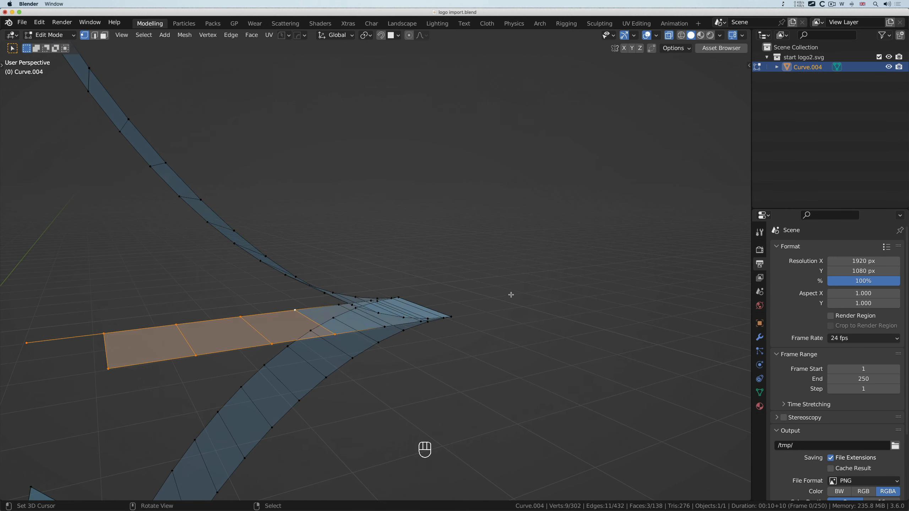
left_click(339, 305, "shift")
scroll(345, 311, "up", 1)
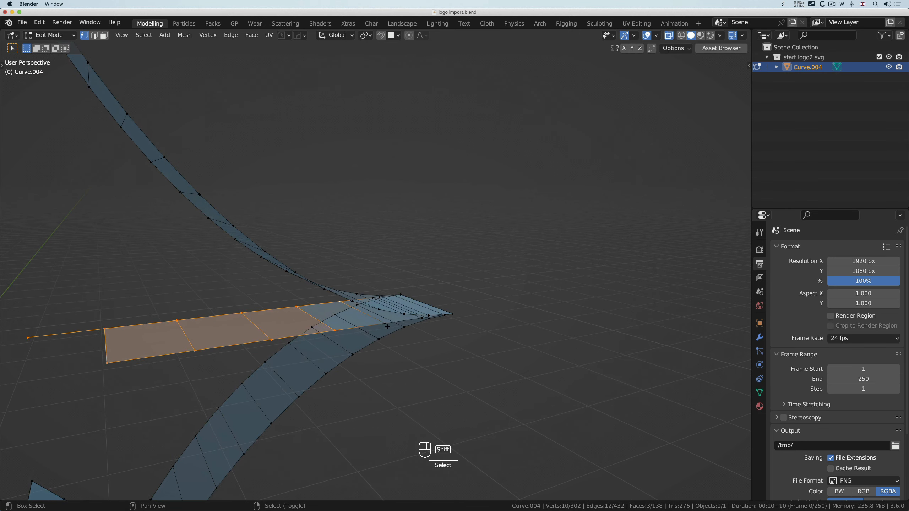
left_click(385, 324, "shift")
key("x")
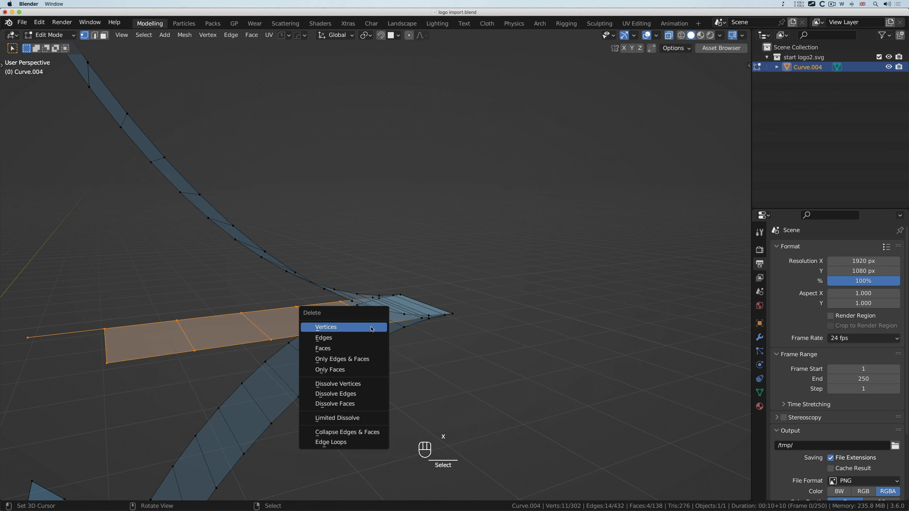
left_click(371, 327)
Step: Delete the two stray bar vertices between the upper and lower curved strips at the star's right tip
scroll(388, 318, "down", 3)
scroll(387, 319, "up", 5, "ctrl")
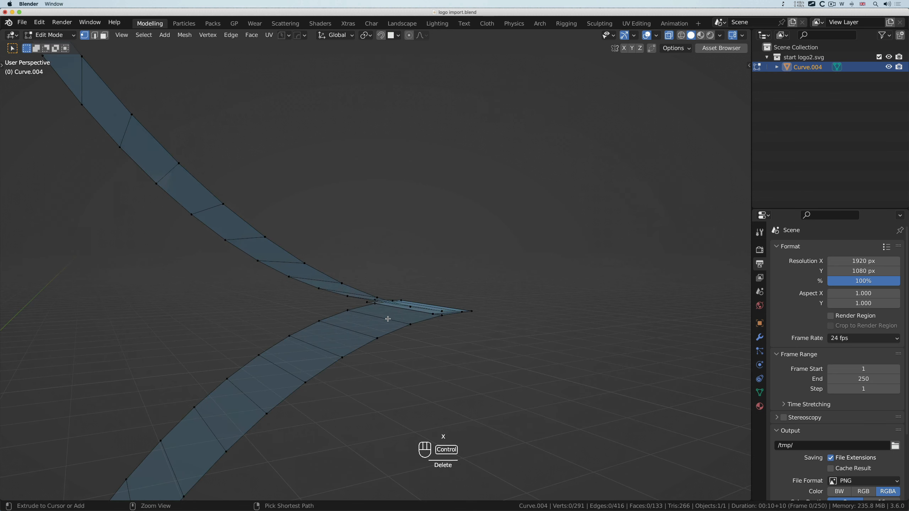
left_click(344, 282)
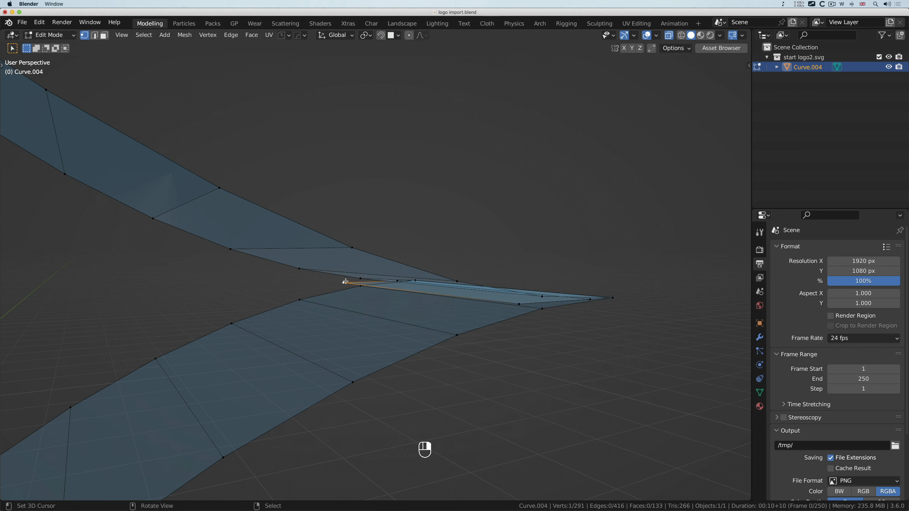
left_click(521, 304, "shift")
key("x")
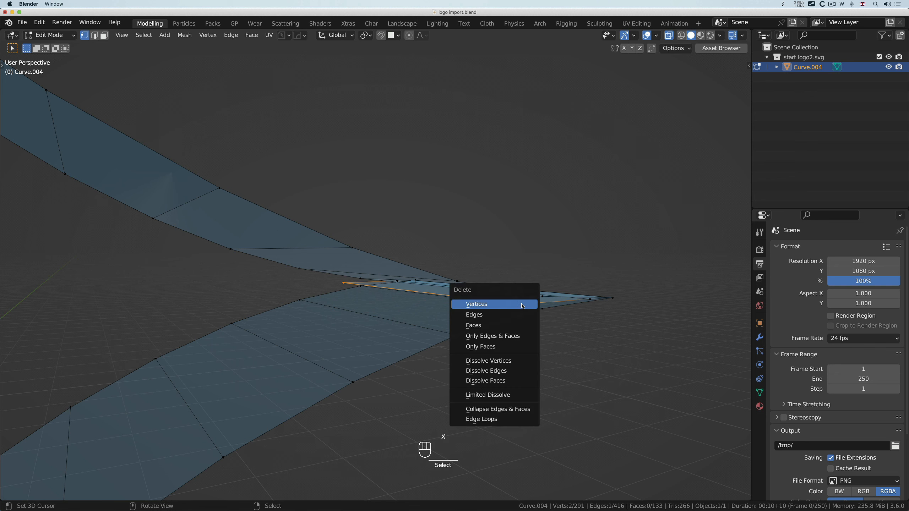
left_click(523, 306)
Step: Select the two remaining inner bar vertices hidden between the curved strips at the star's right tip, pull them downwards and delete them
scroll(502, 304, "up", 5)
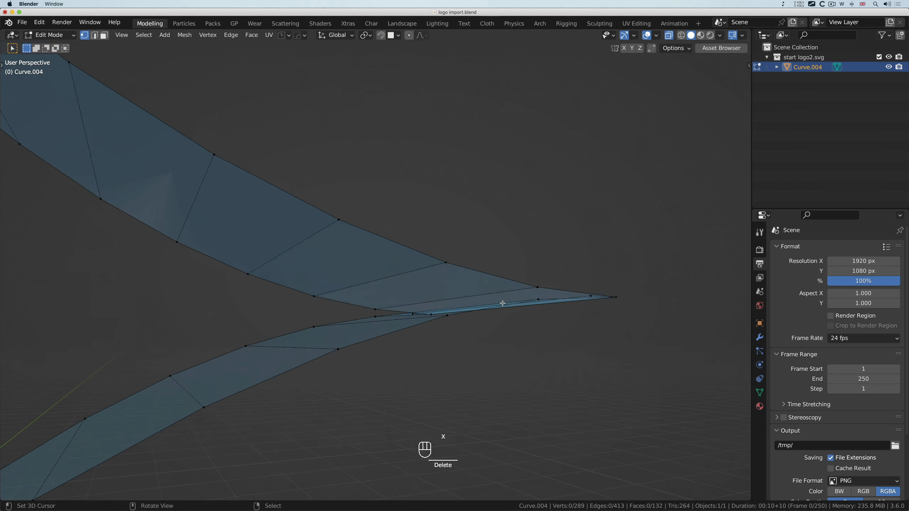
scroll(502, 303, "up", 10)
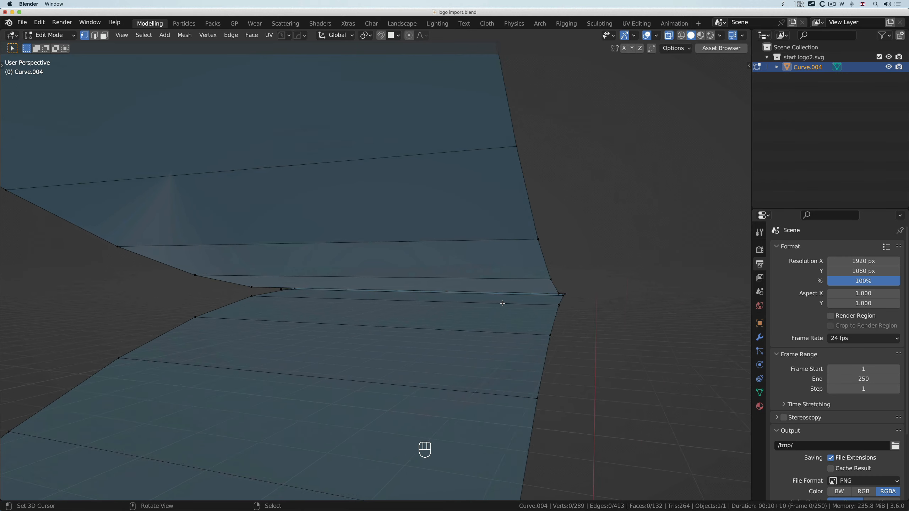
scroll(502, 303, "left", 5)
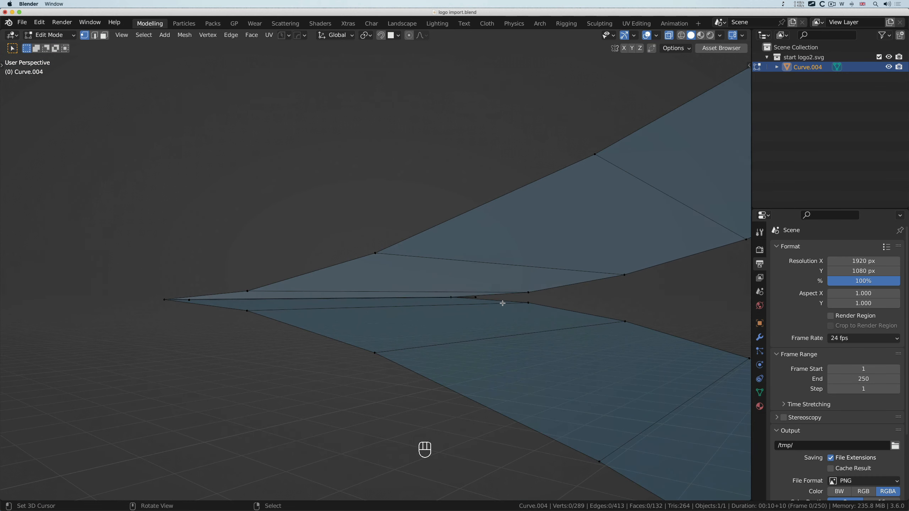
left_click(190, 299)
scroll(189, 299, "down", 2)
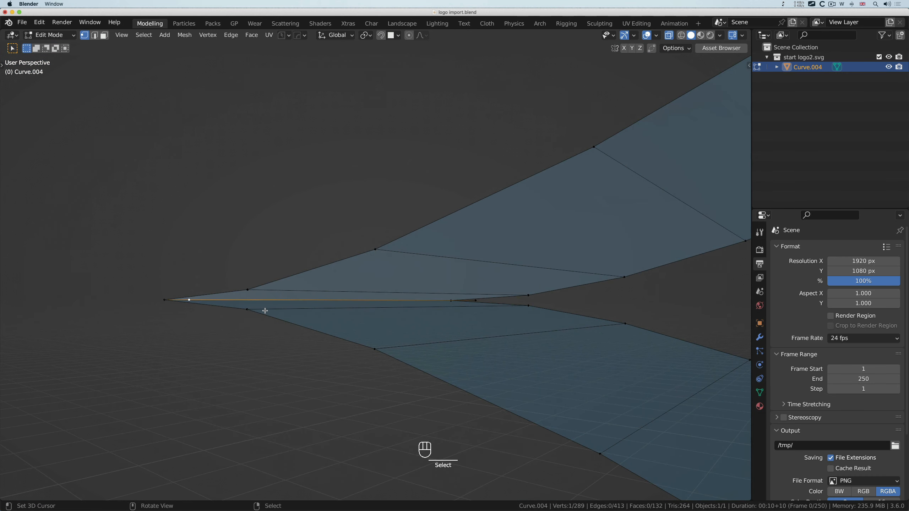
key("g")
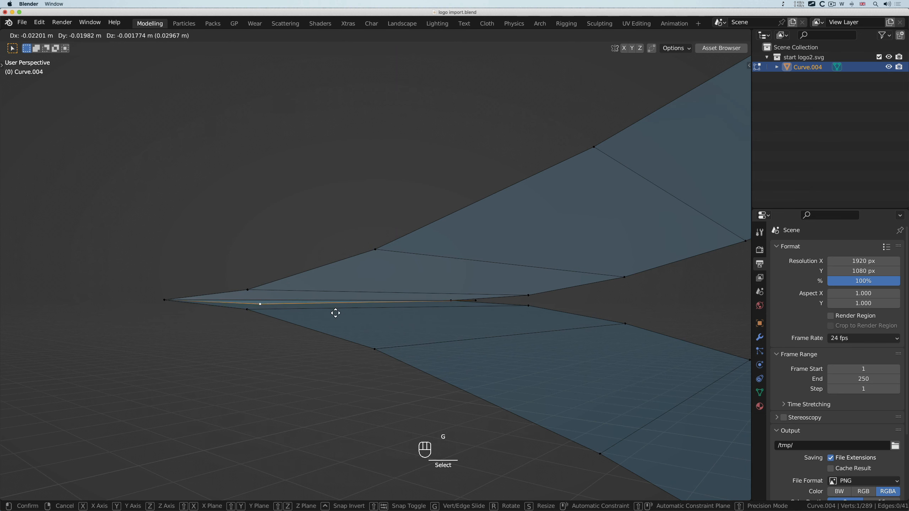
right_click(320, 314)
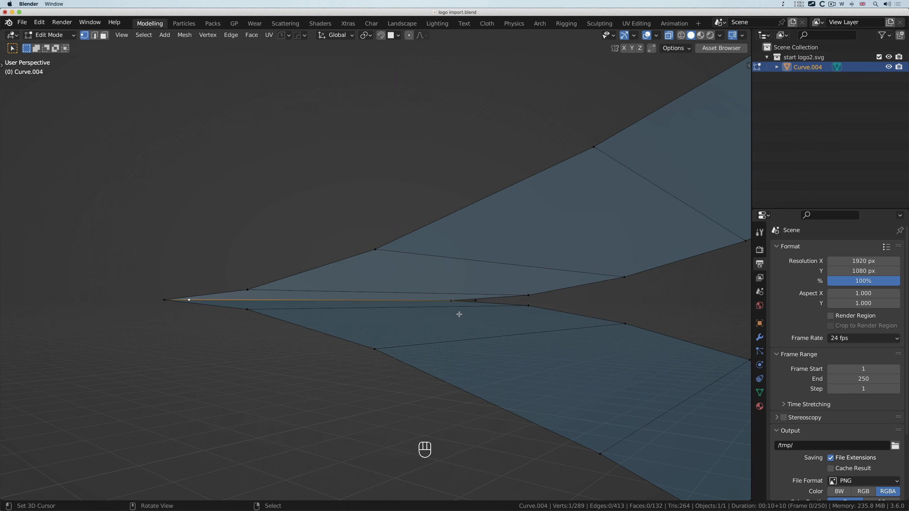
left_click(476, 300, "shift")
key("g")
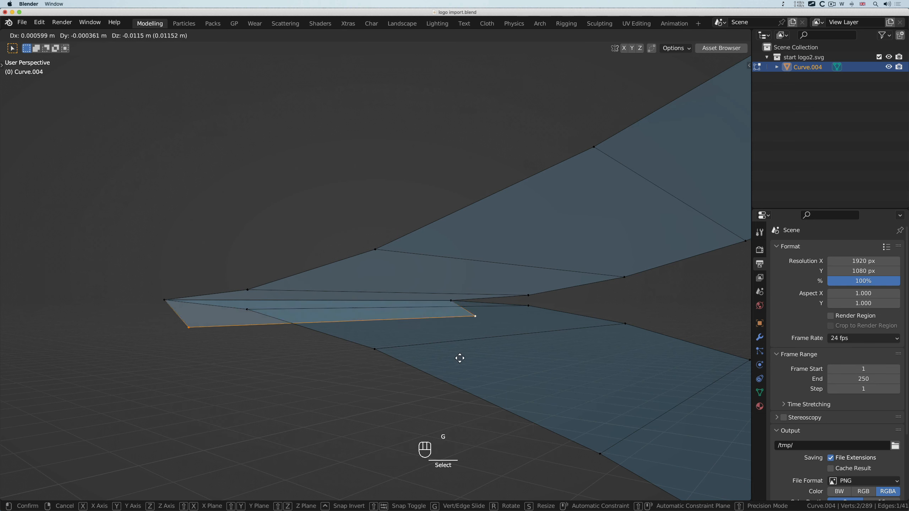
left_click(428, 397)
scroll(425, 397, "left", 5)
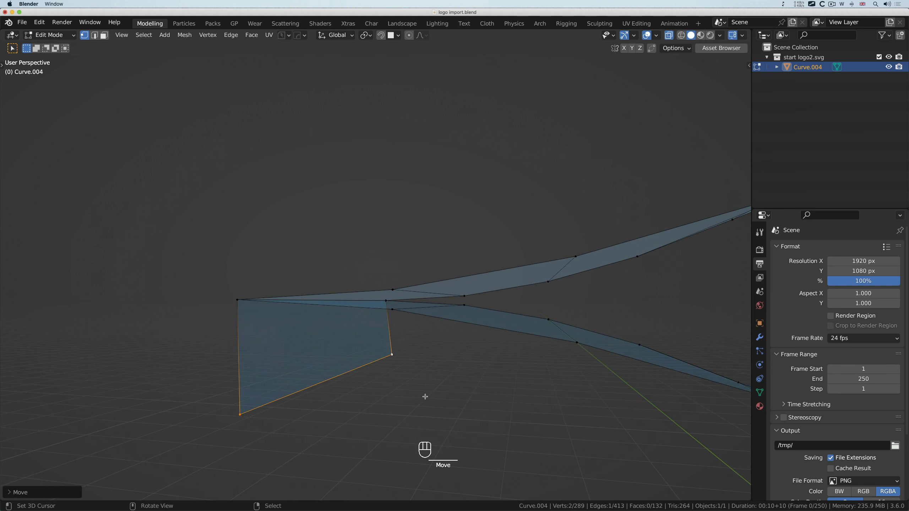
key("x")
left_click(412, 385)
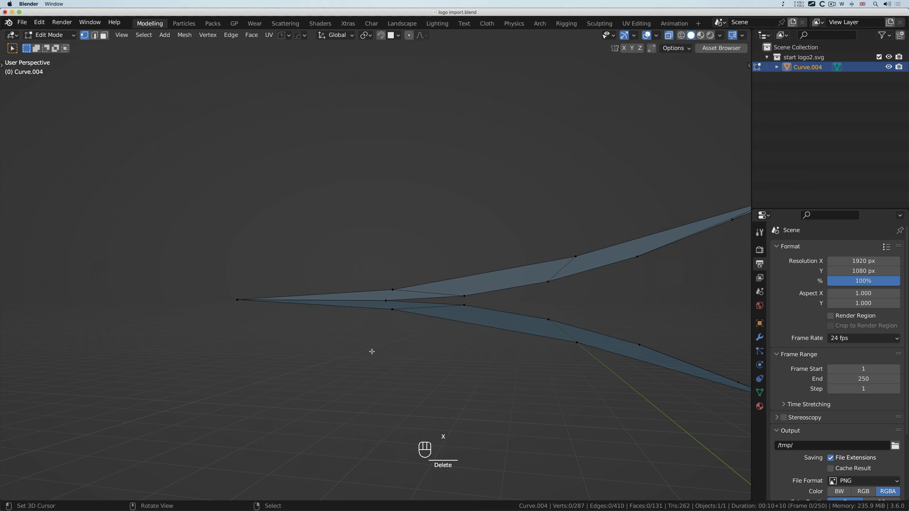
Step: Check the cleaned right tip for leftover geometry with a cancelled trial move of its end vertex
scroll(372, 352, "left", 3)
scroll(372, 351, "left", 3)
left_click(257, 306)
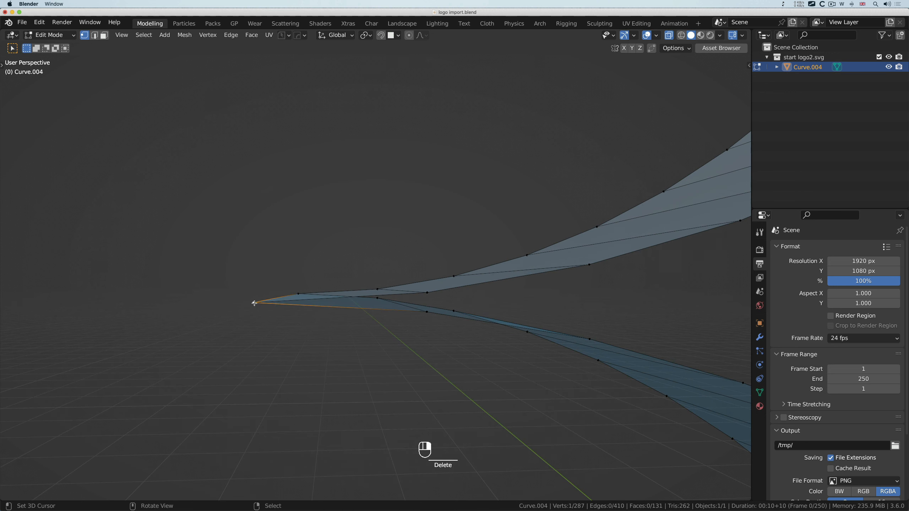
key("g")
right_click(299, 352)
scroll(350, 351, "left", 5)
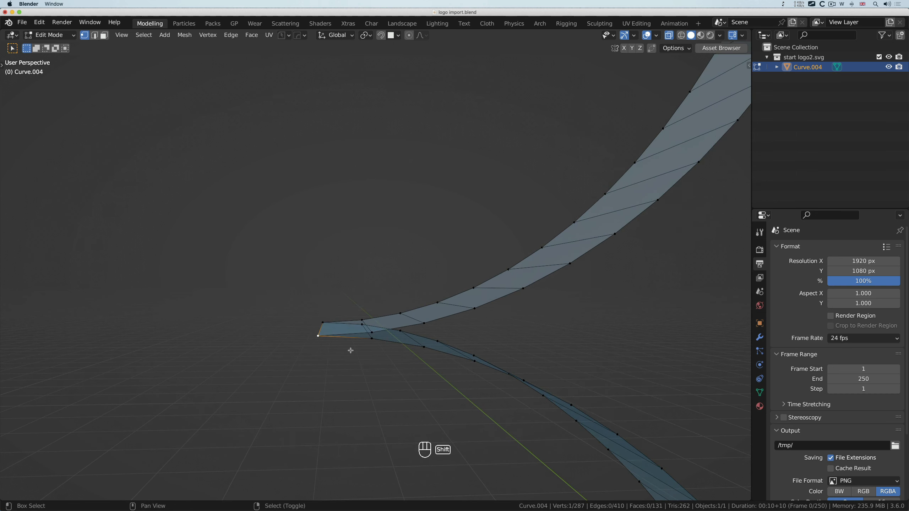
Step: Examine the star's top tip from several sides for overlapping vertices, using a cancelled trial move of its end vertex
scroll(350, 351, "right", 10, "shift")
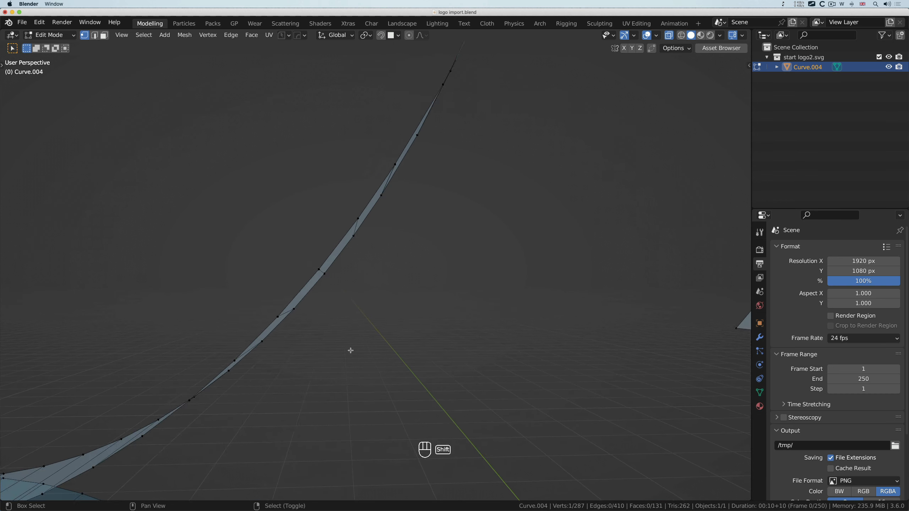
scroll(351, 350, "right", 10, "shift")
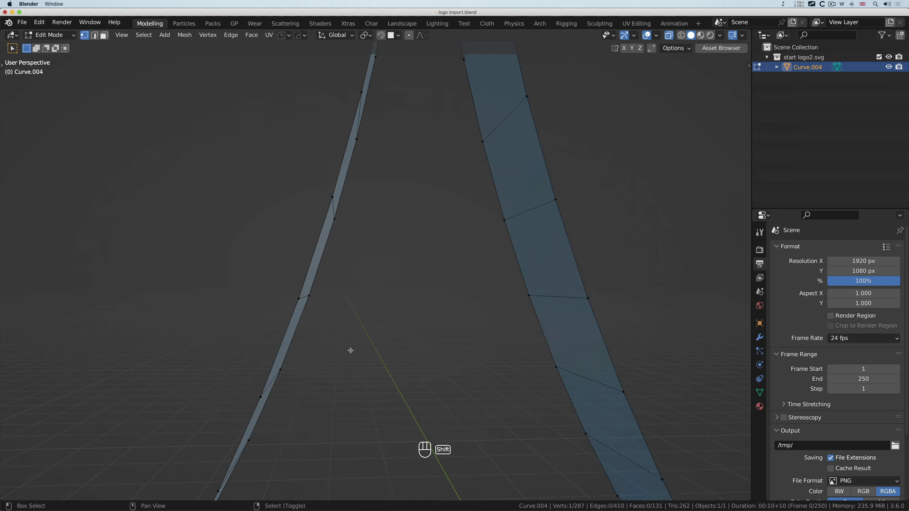
scroll(350, 350, "up", 10, "shift")
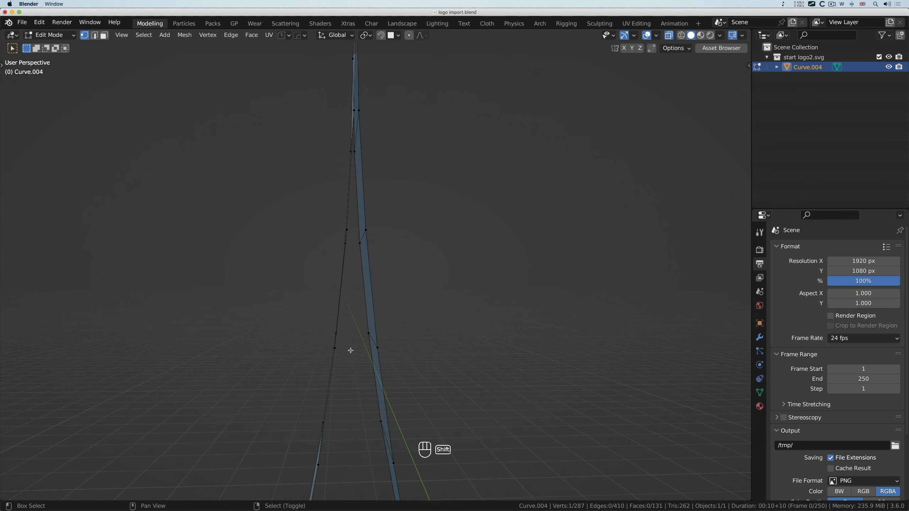
scroll(350, 351, "up", 5, "shift")
scroll(366, 308, "up", 8, "ctrl")
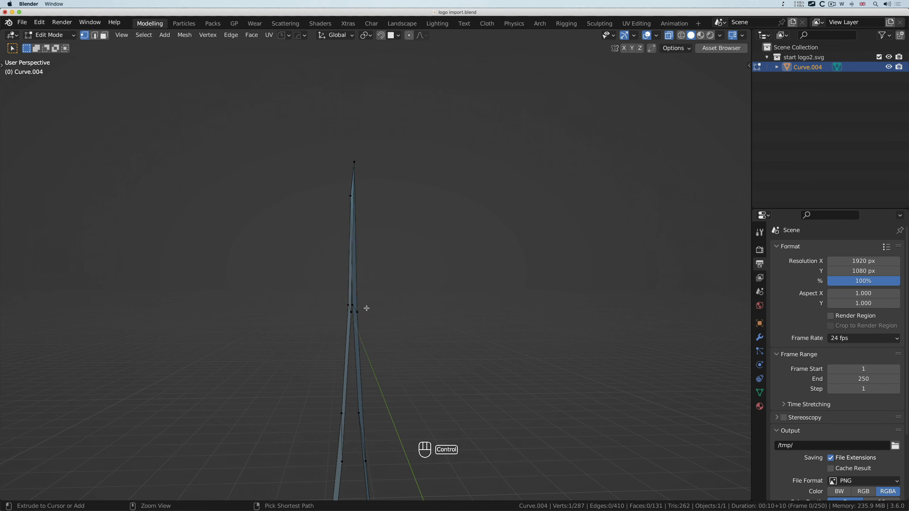
scroll(366, 308, "up", 5, "ctrl")
scroll(366, 308, "up", 6, "shift")
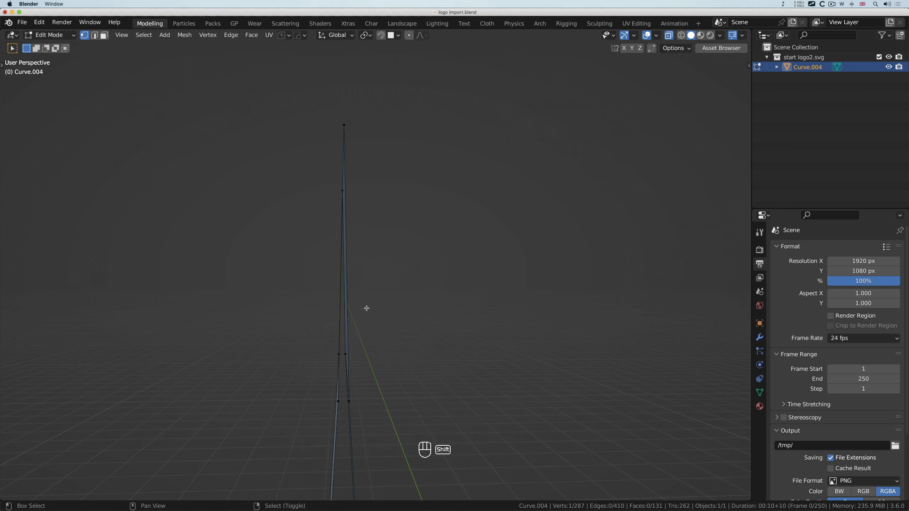
scroll(366, 308, "left", 10)
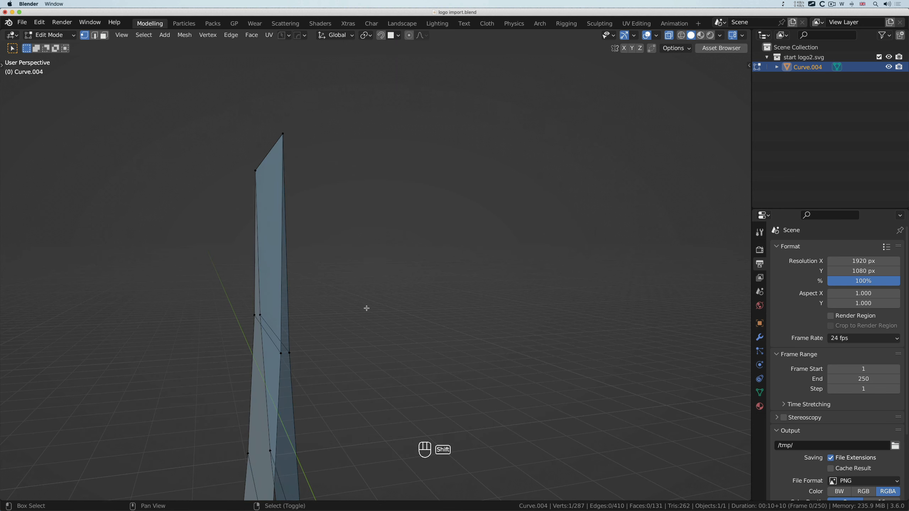
left_click(331, 214)
scroll(330, 215, "left", 10)
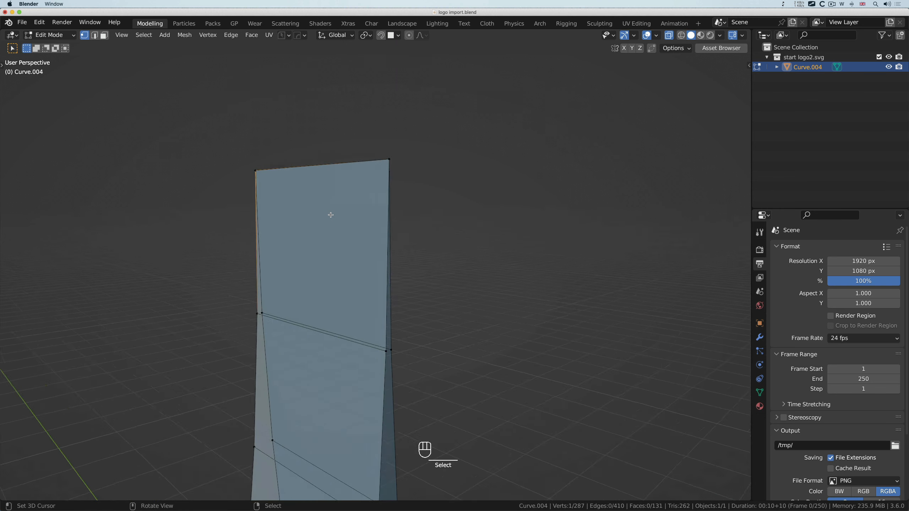
scroll(331, 214, "left", 10)
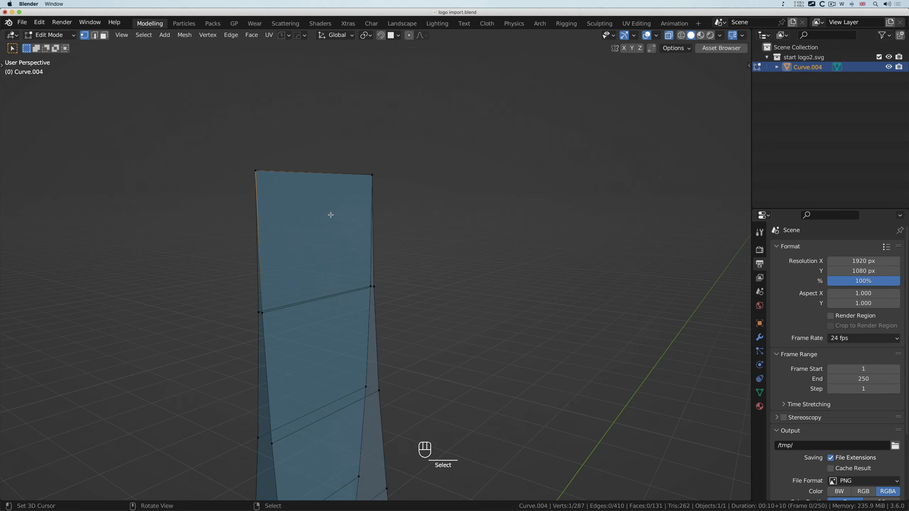
key("g")
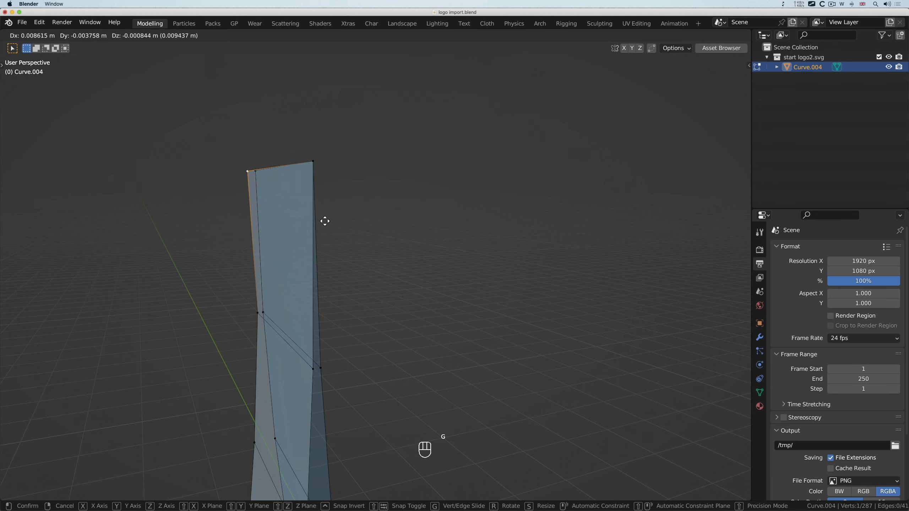
right_click(336, 229)
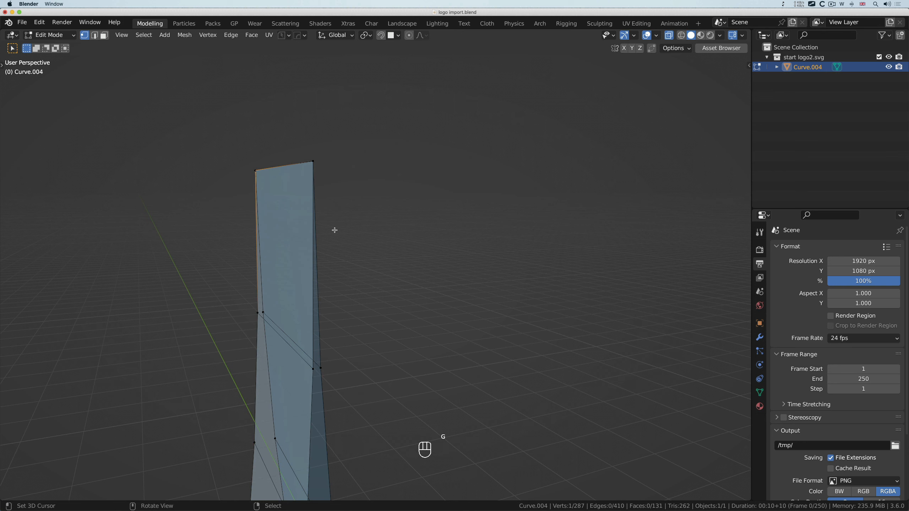
Step: Select the vertices of the leftover slanted inner bar joining the curved strip below the top tip, including its loose end edge, and delete them
scroll(350, 242, "down", 15, "shift")
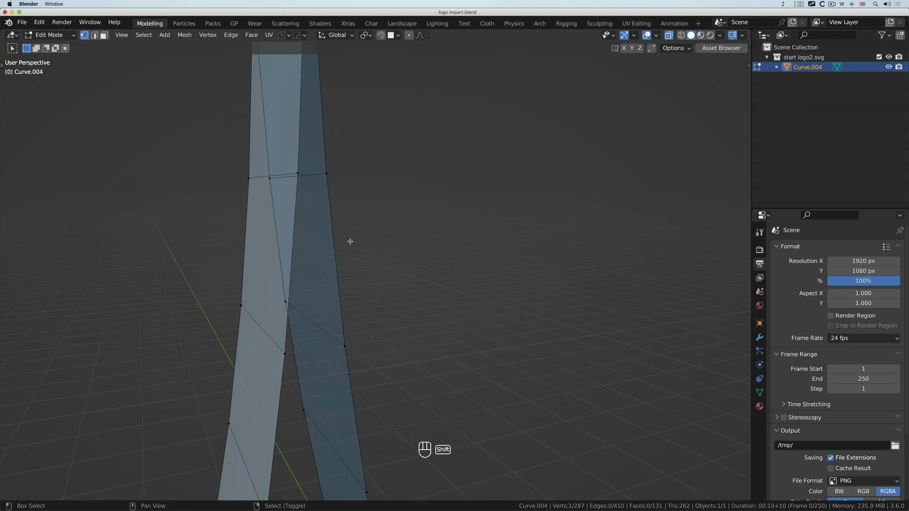
scroll(350, 242, "down", 15, "shift")
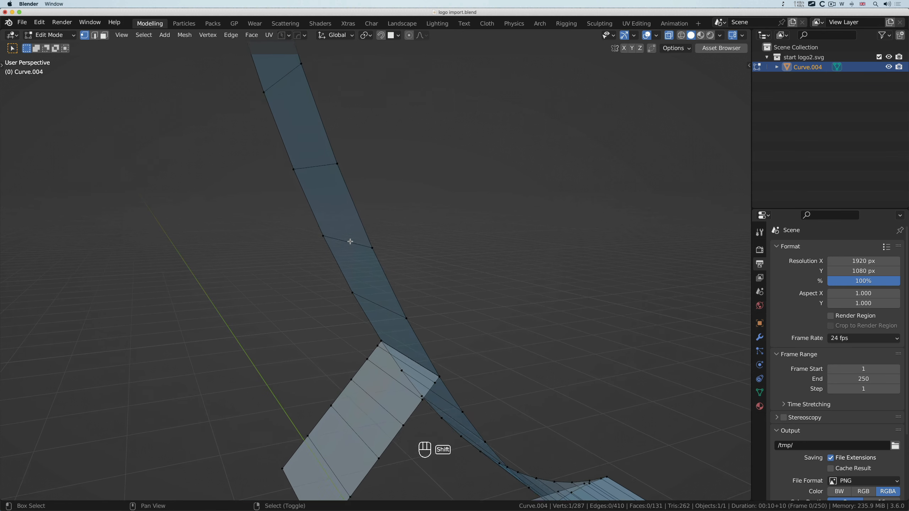
scroll(350, 242, "down", 5, "shift")
scroll(334, 475, "down", 6, "shift")
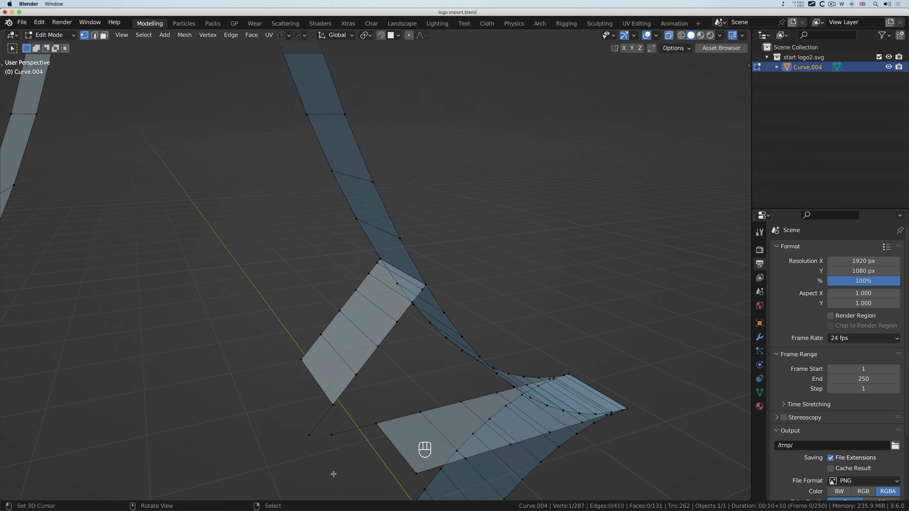
left_click(310, 435)
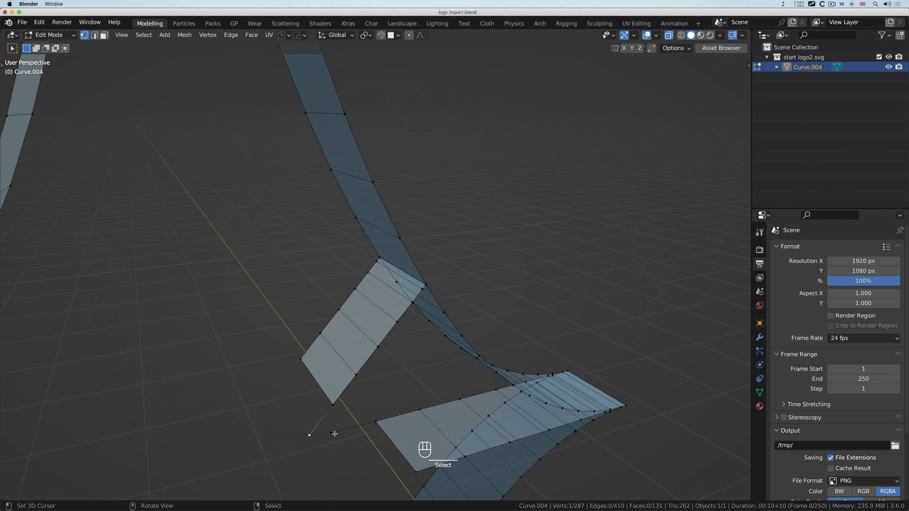
left_click(333, 405, "shift")
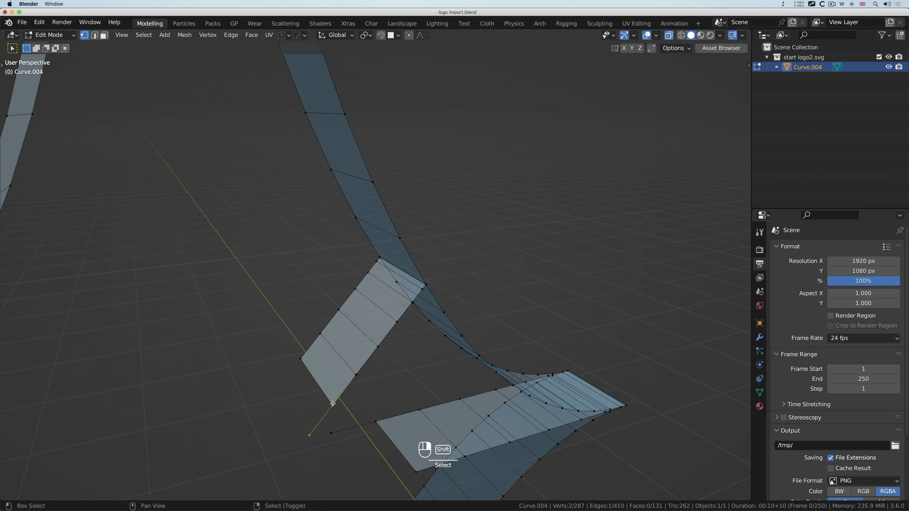
left_click(302, 357, "shift")
left_click(320, 334, "shift")
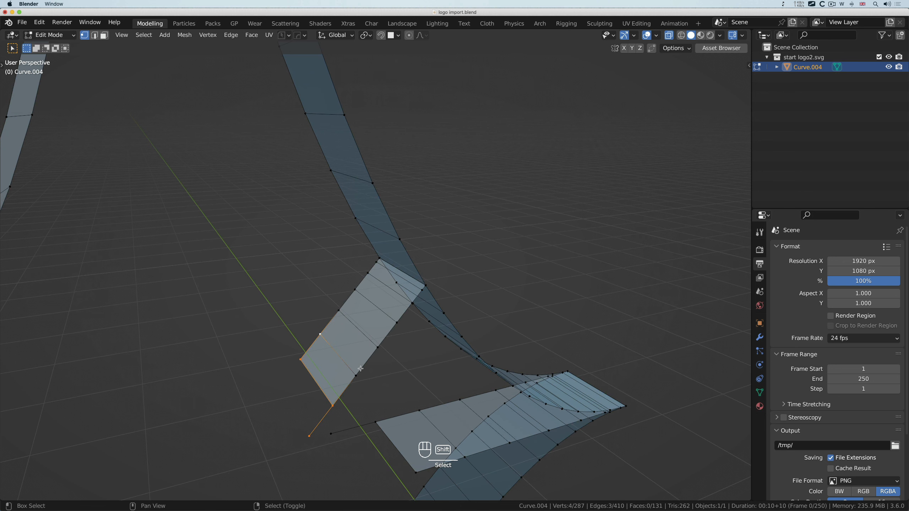
left_click(357, 375, "shift")
left_click(378, 348, "shift")
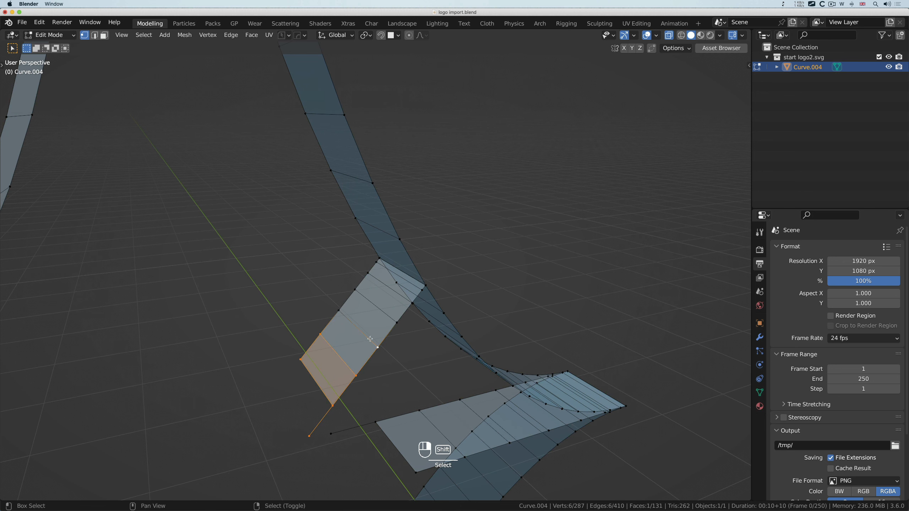
left_click(338, 309, "shift")
left_click(355, 295, "shift")
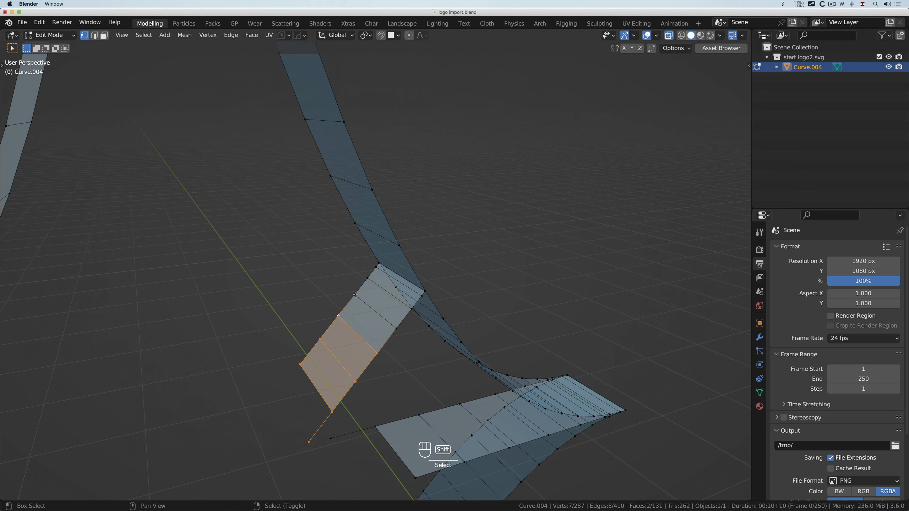
left_click(398, 327, "shift")
left_click(412, 308, "shift")
left_click(367, 278, "shift")
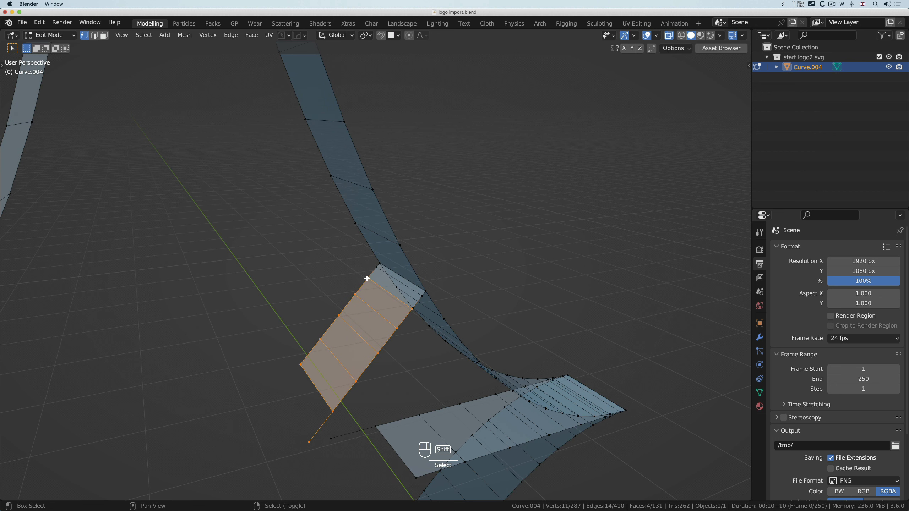
left_click(375, 267, "shift")
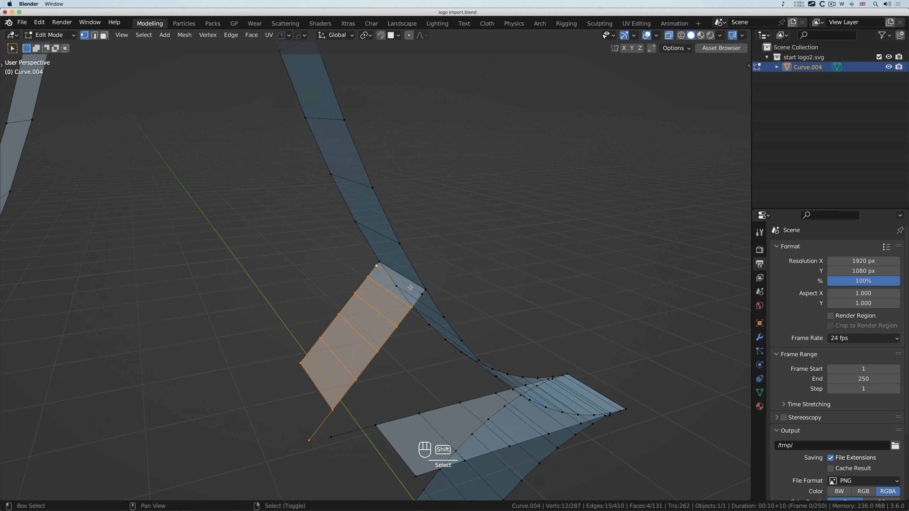
key("x")
left_click(426, 325)
Step: Select the vertices of the horizontal inner bar running into the side tip, including its loose end edge, and delete them
scroll(425, 325, "down", 5)
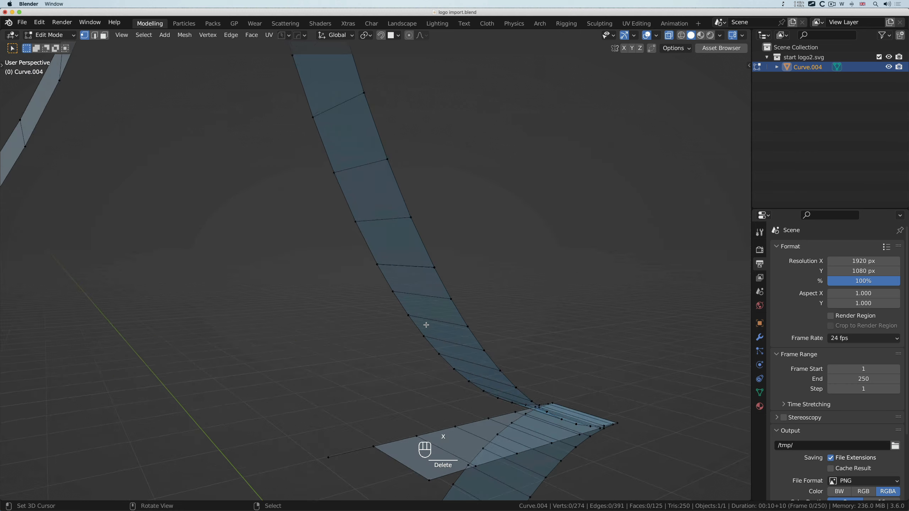
scroll(426, 325, "down", 6, "shift")
scroll(426, 324, "up", 6)
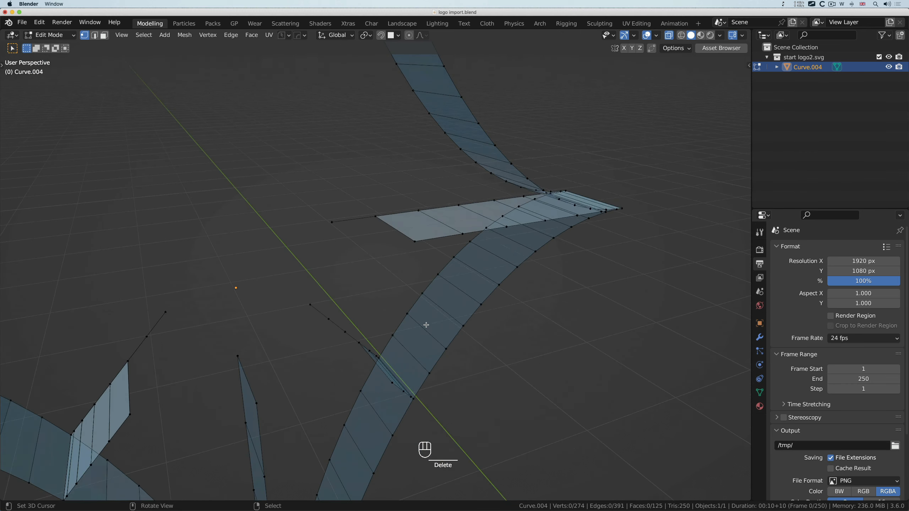
left_click(334, 213)
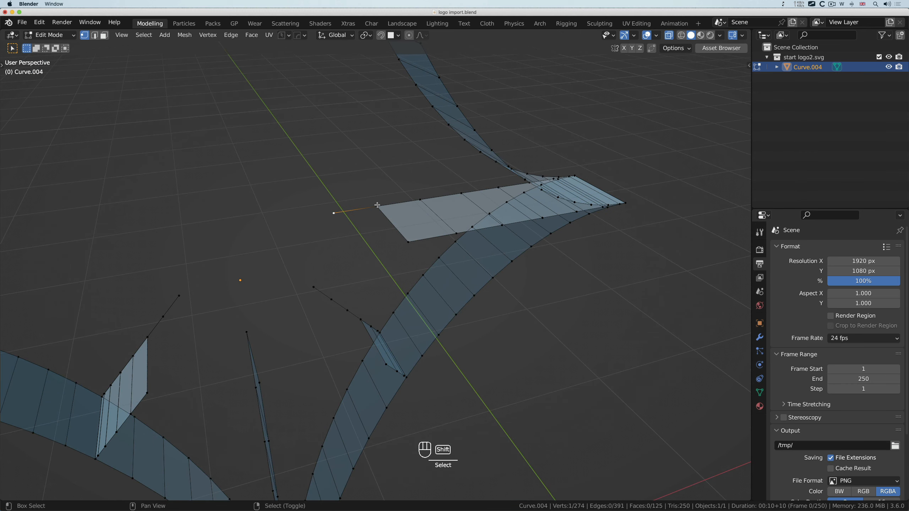
left_click(377, 207, "shift")
left_click(408, 243, "shift")
left_click(420, 199, "shift")
left_click(456, 233, "shift")
left_click(461, 193, "shift")
left_click(502, 222, "shift")
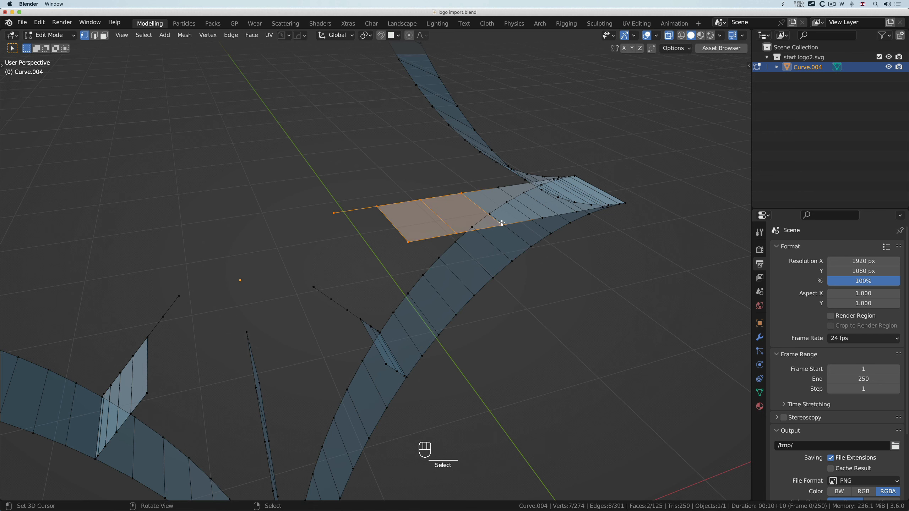
scroll(502, 223, "right", 5, "shift")
scroll(501, 223, "up", 3)
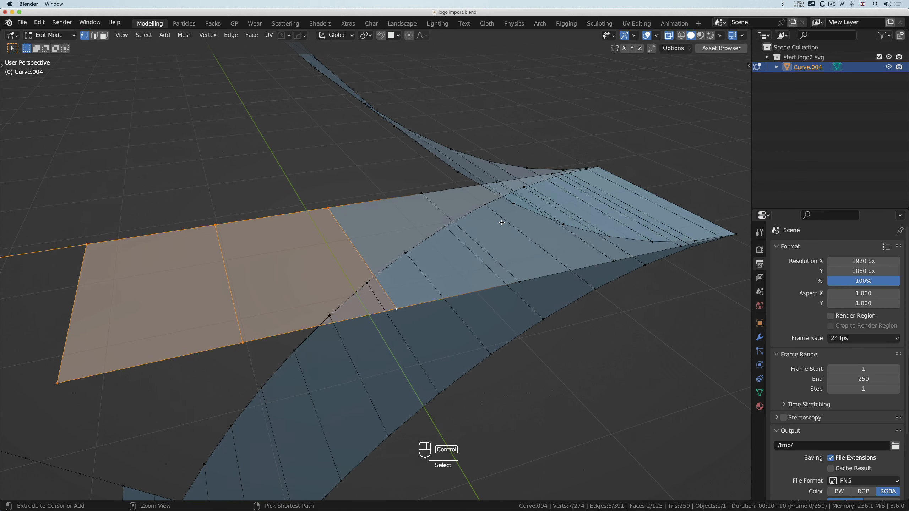
right_click(414, 205, "shift")
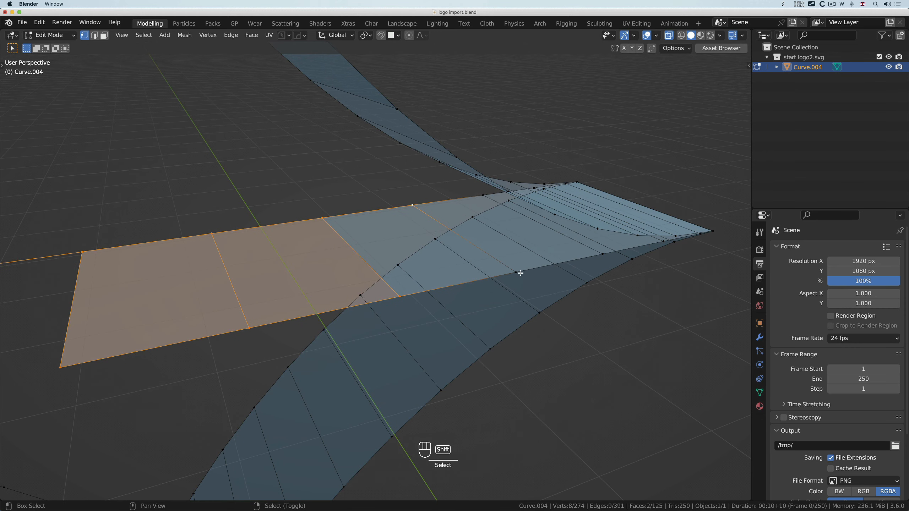
right_click(517, 273, "shift")
middle_click_drag(518, 272, 516, 269)
right_click(601, 257, "shift")
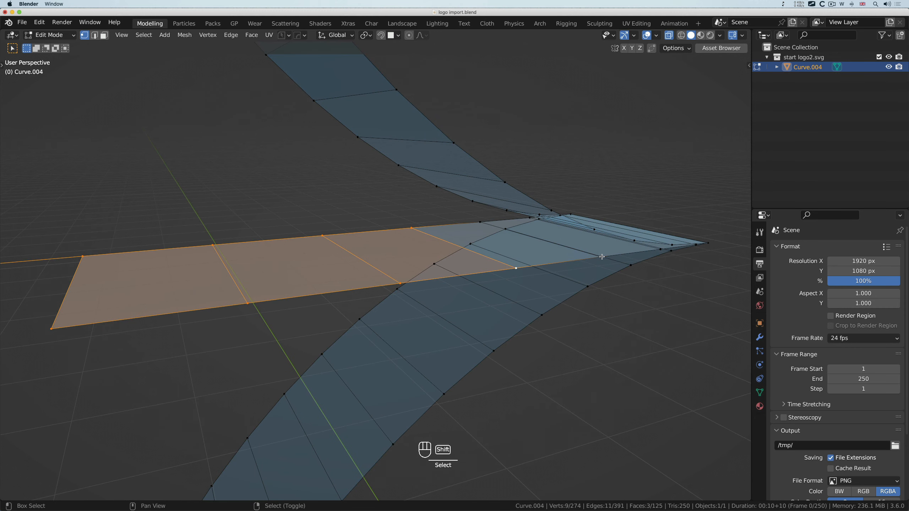
middle_click_drag(543, 237, 543, 235, "shift")
right_click(483, 222, "shift")
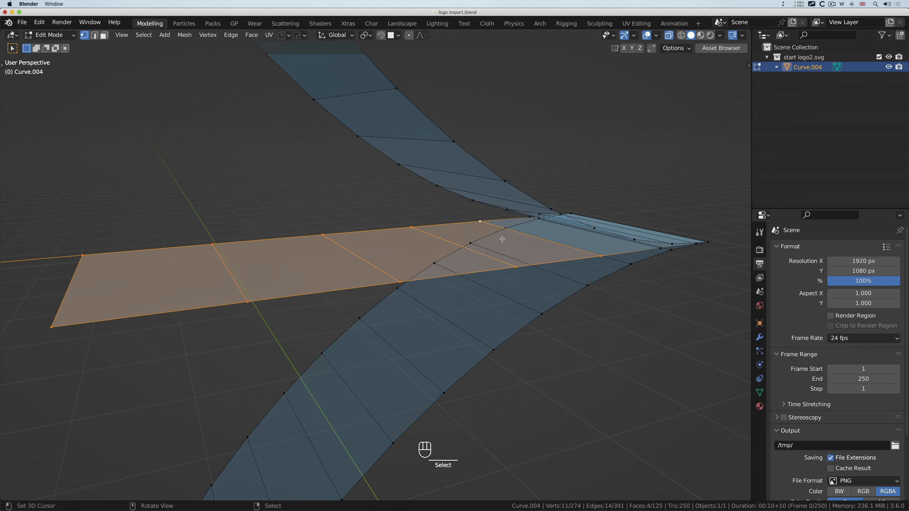
key("x")
left_click(503, 240)
Step: Delete the protruding pair of inner bar vertices left between the two curved strips at the side tip
middle_click_drag(507, 238, 507, 238)
scroll(507, 237, "up", 5)
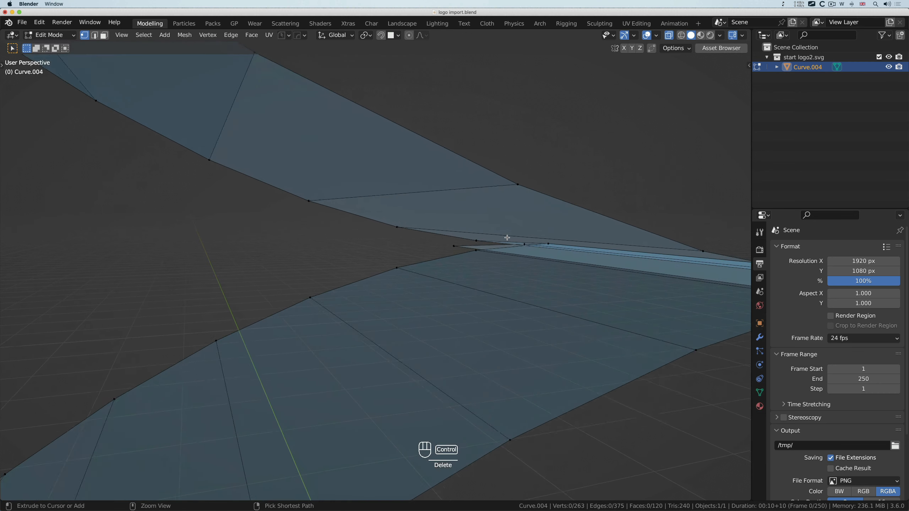
right_click(452, 245)
middle_click_drag(494, 256, 547, 268)
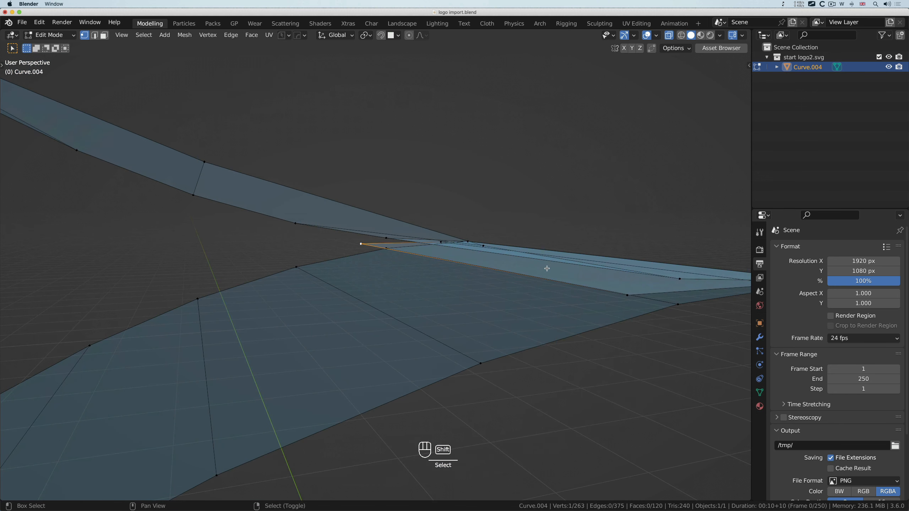
right_click(627, 295, "shift")
key("x")
left_click(628, 295)
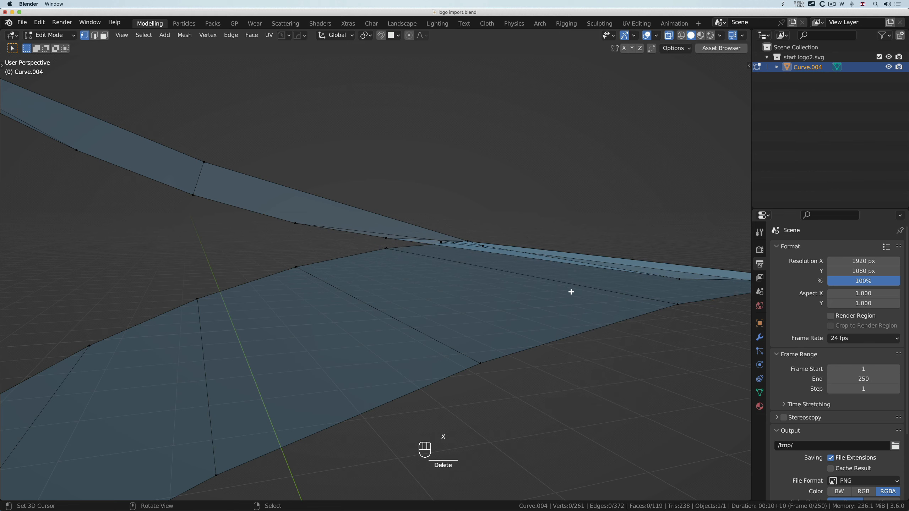
Step: Delete the last pair of inner bar vertices hidden close to the end point of the side tip
scroll(567, 290, "down", 5)
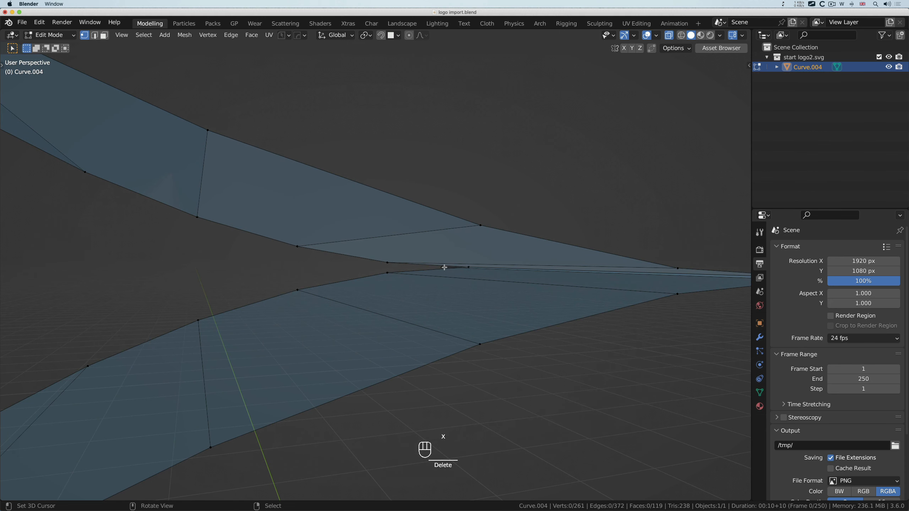
left_click(444, 267)
scroll(483, 281, "down", 5, "ctrl")
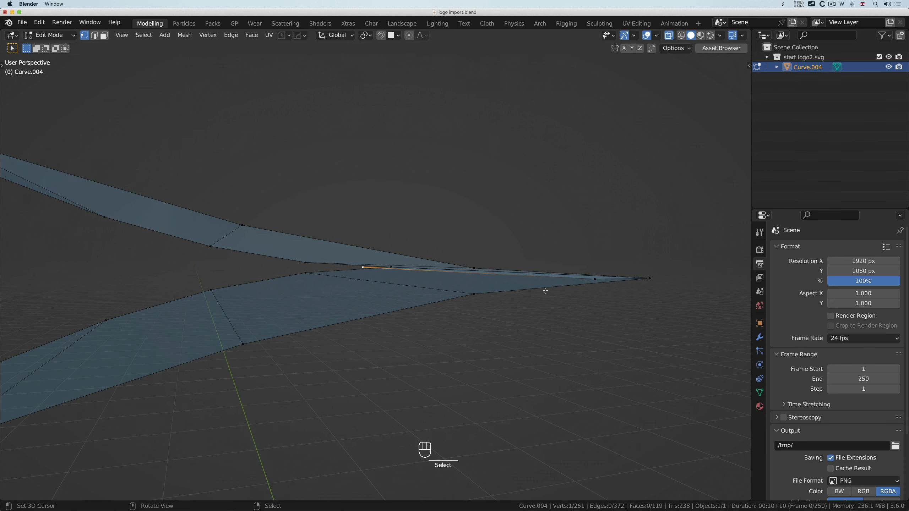
right_click(595, 279, "shift")
key("x")
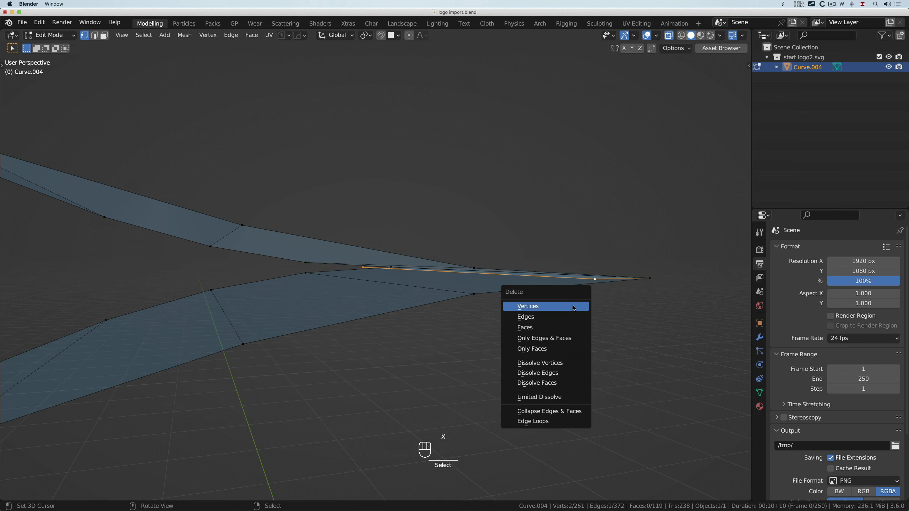
left_click(574, 307)
scroll(528, 307, "down", 5, "ctrl")
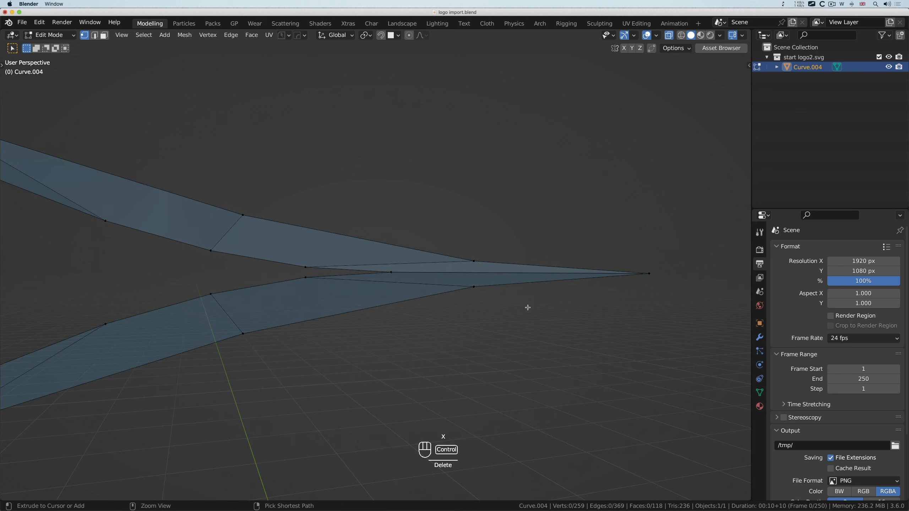
Step: Select the short slanted inner bar joining the curved strip below the side tip, with its loose edge chain, and delete its vertices
scroll(527, 308, "down", 3, "ctrl")
scroll(528, 307, "down", 5, "shift")
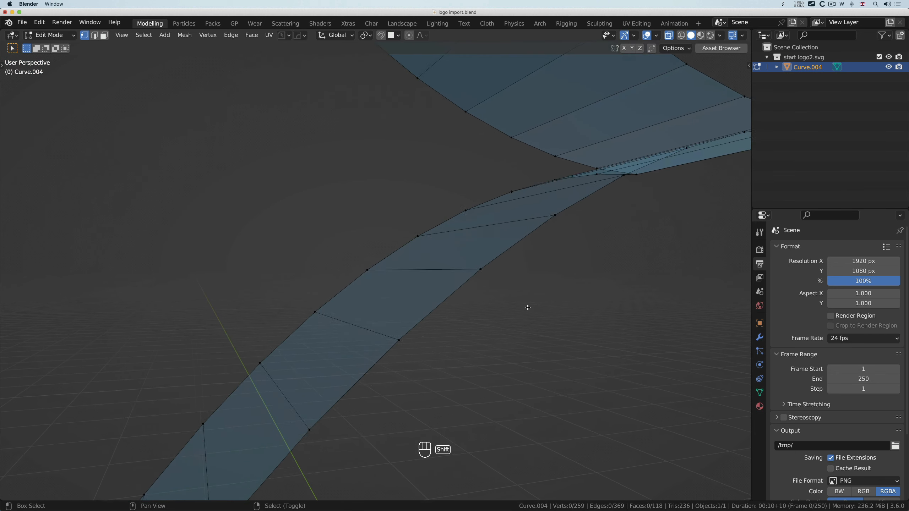
scroll(528, 307, "down", 8, "shift")
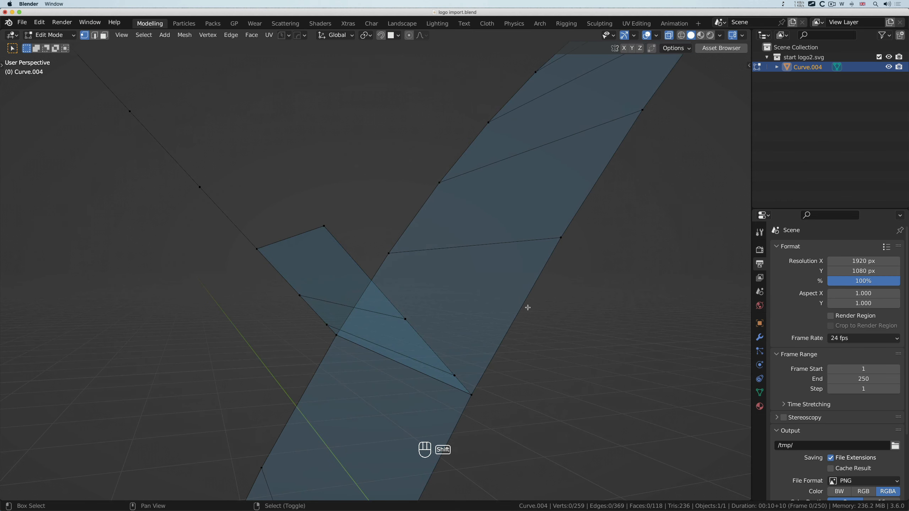
left_click(325, 227)
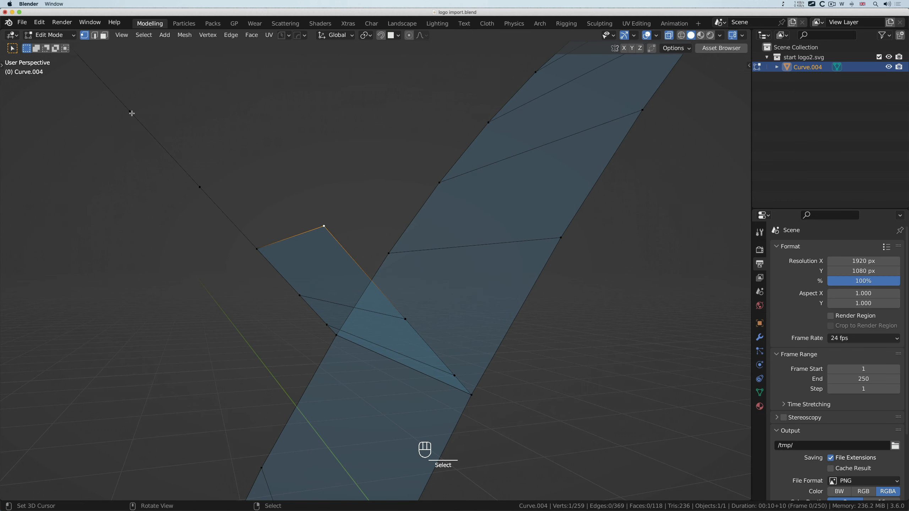
scroll(131, 114, "down", 5)
scroll(132, 113, "up", 3, "shift")
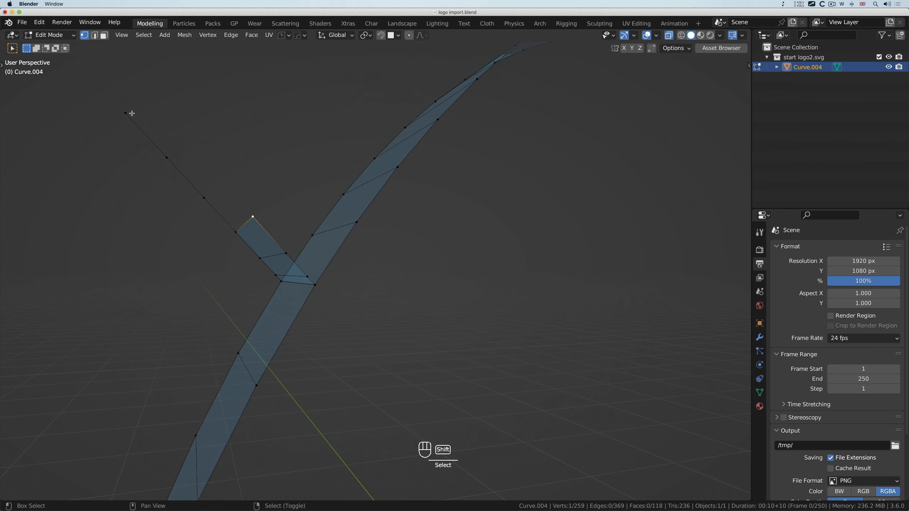
key("b")
left_click_drag(108, 91, 289, 268)
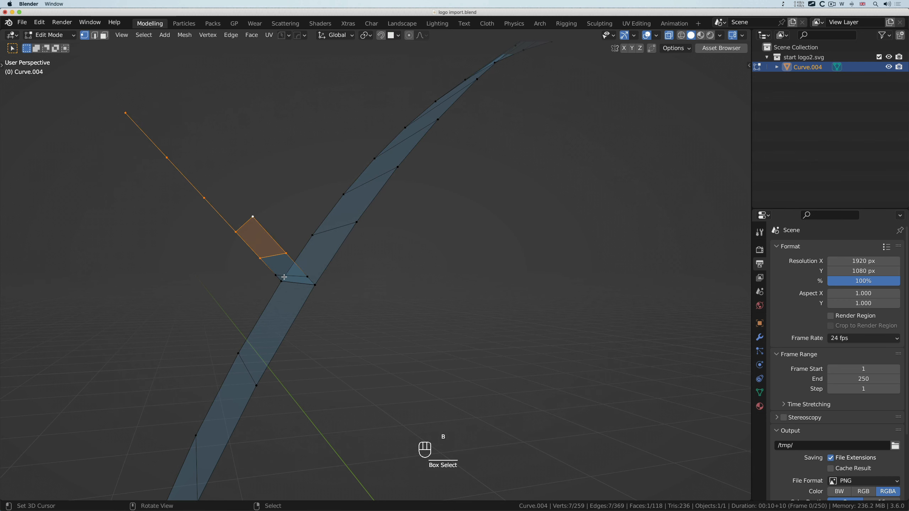
left_click(308, 277, "shift")
key("x")
left_click(314, 275)
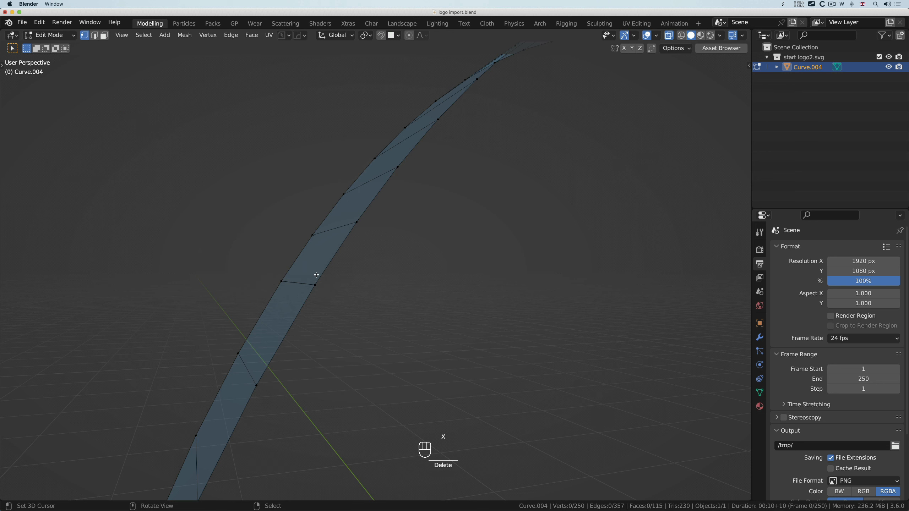
Step: Box-select the upper vertices of the vertical inner bar between the two lower curved strips and delete them
scroll(317, 275, "down", 4)
scroll(317, 275, "down", 5)
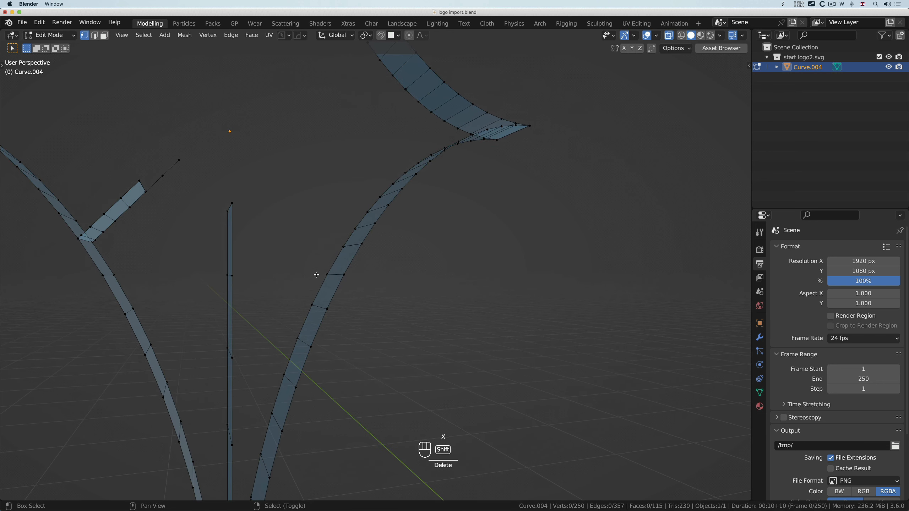
key("b")
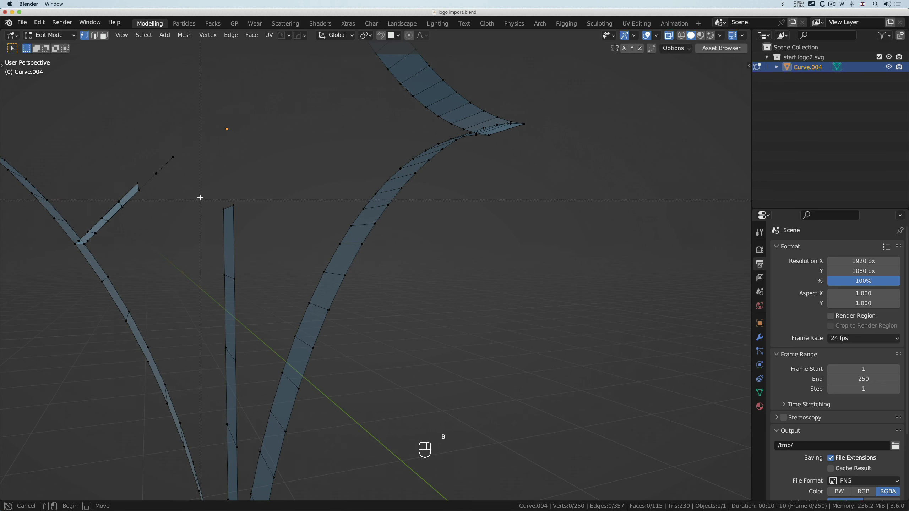
left_click_drag(199, 197, 254, 443)
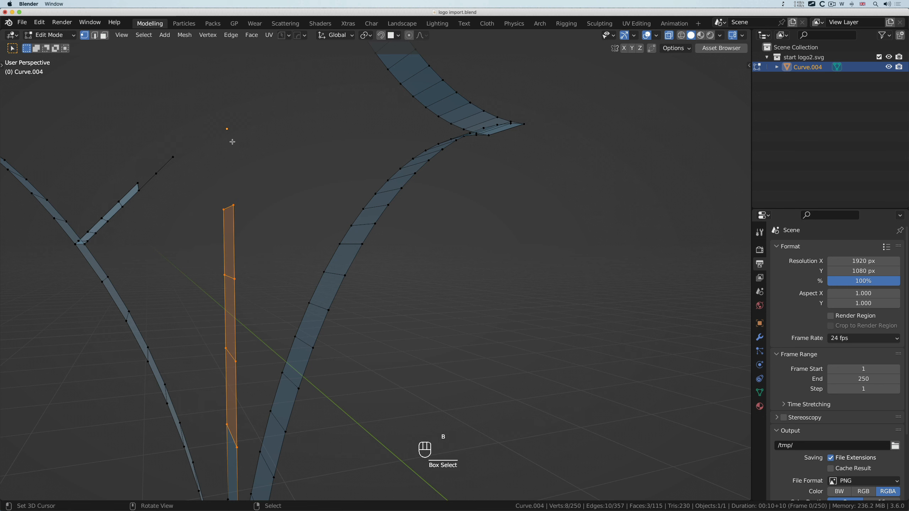
scroll(275, 174, "down", 5)
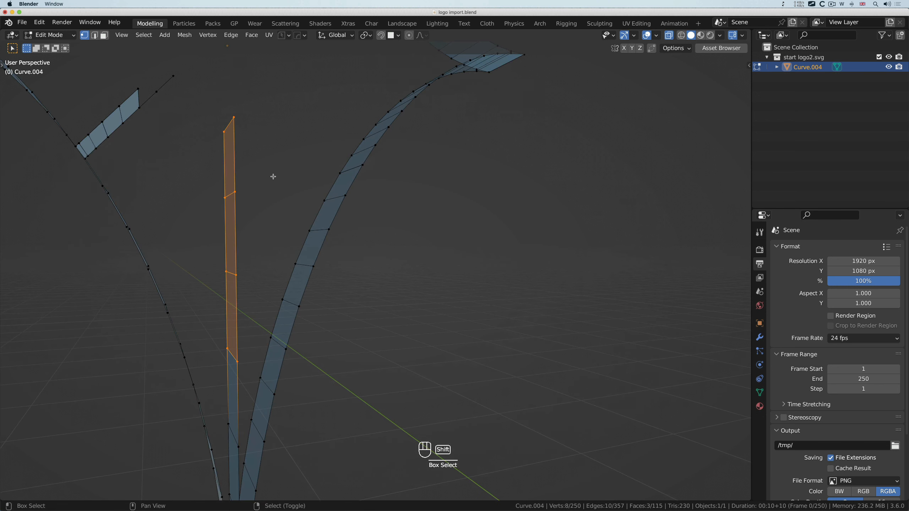
key("x")
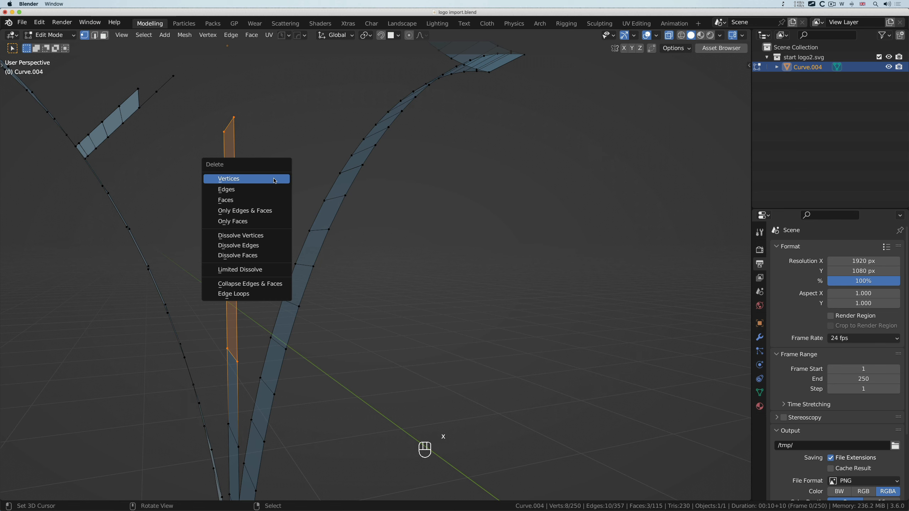
left_click(274, 180)
Step: Select the next six vertices of the vertical inner bar down towards the bottom tip and delete them
scroll(267, 243, "down", 5)
left_click(239, 309, "shift")
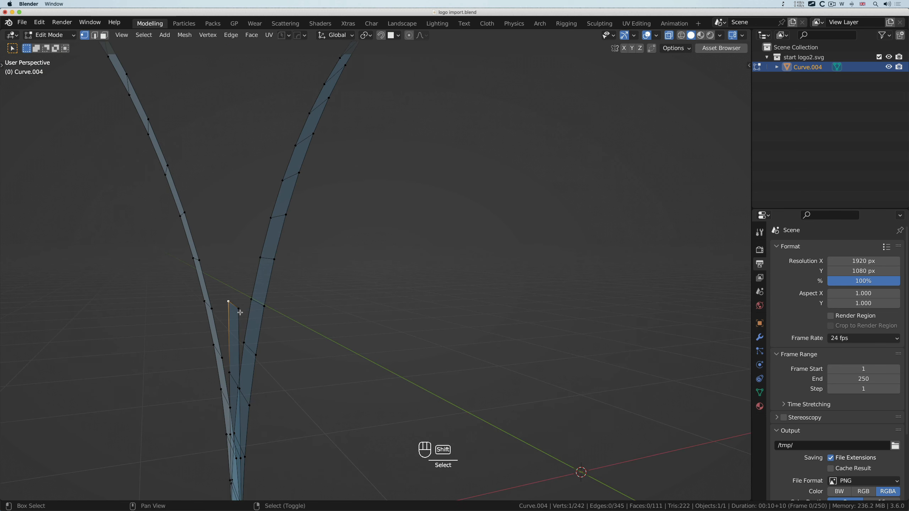
left_click(239, 310, "shift")
left_click(239, 388, "shift")
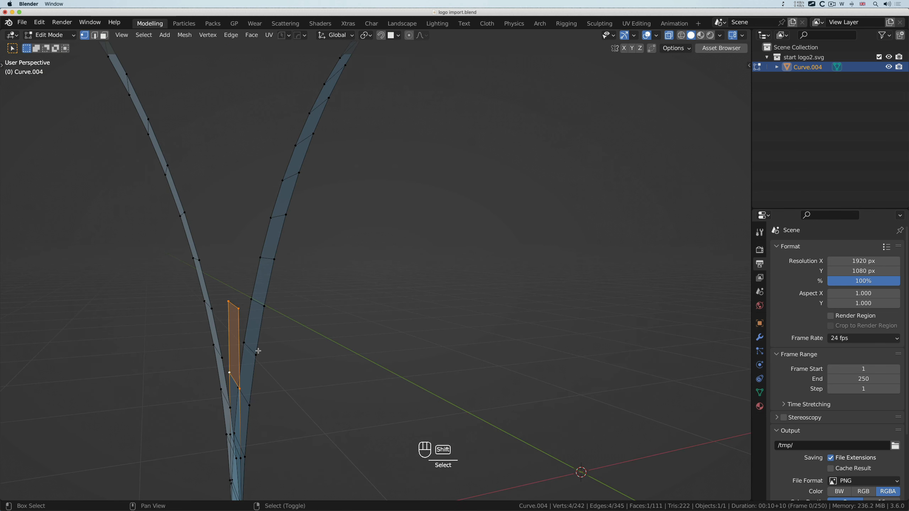
mouse_move(258, 351)
middle_mouse_down()
mouse_move(258, 339)
mouse_move(244, 361)
middle_mouse_up()
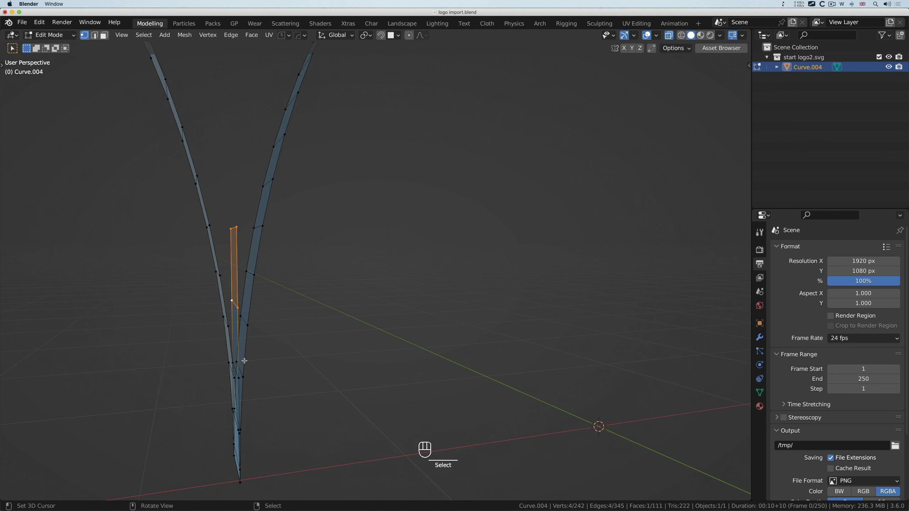
left_click(238, 379, "shift")
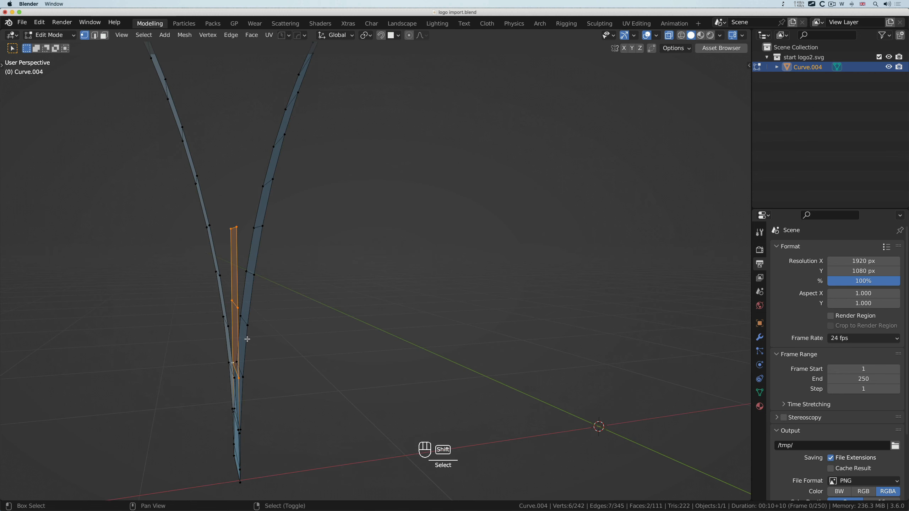
key("x")
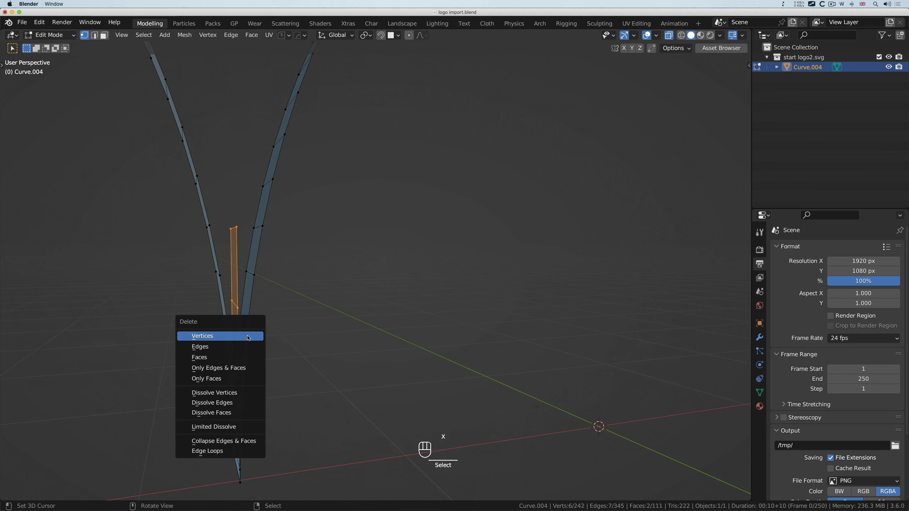
left_click(248, 336)
Step: Select the two inner bar vertices left between the two lower strips just above where they meet and delete them
scroll(248, 335, "down", 5, "shift")
scroll(247, 335, "up", 5, "ctrl")
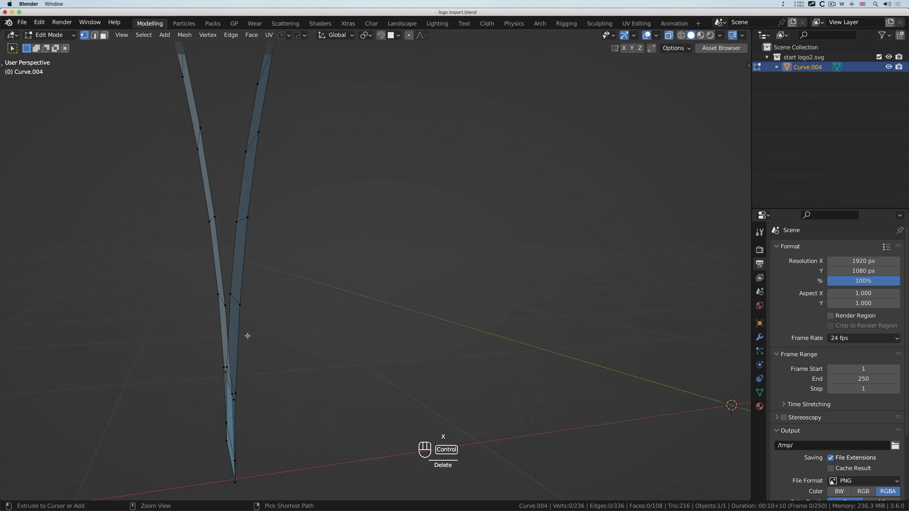
scroll(247, 336, "up", 2, "ctrl")
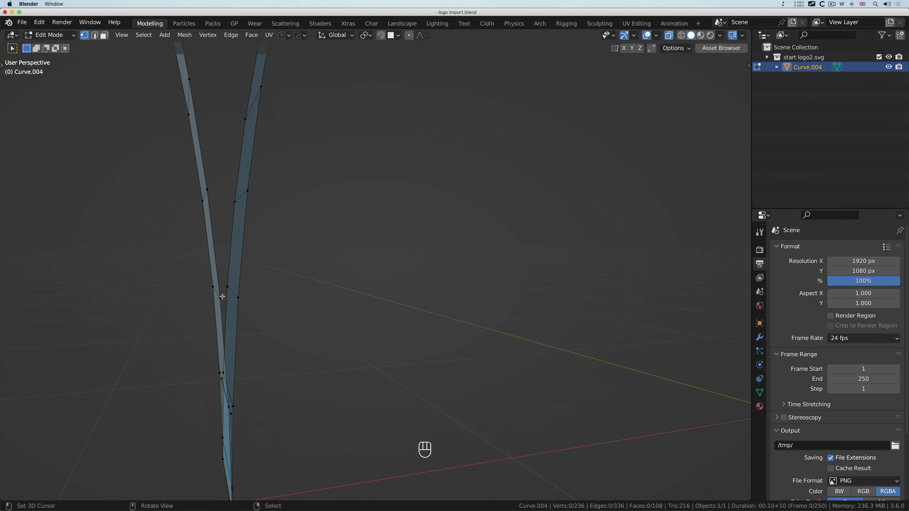
scroll(222, 296, "right", 2)
scroll(226, 356, "up", 5, "ctrl")
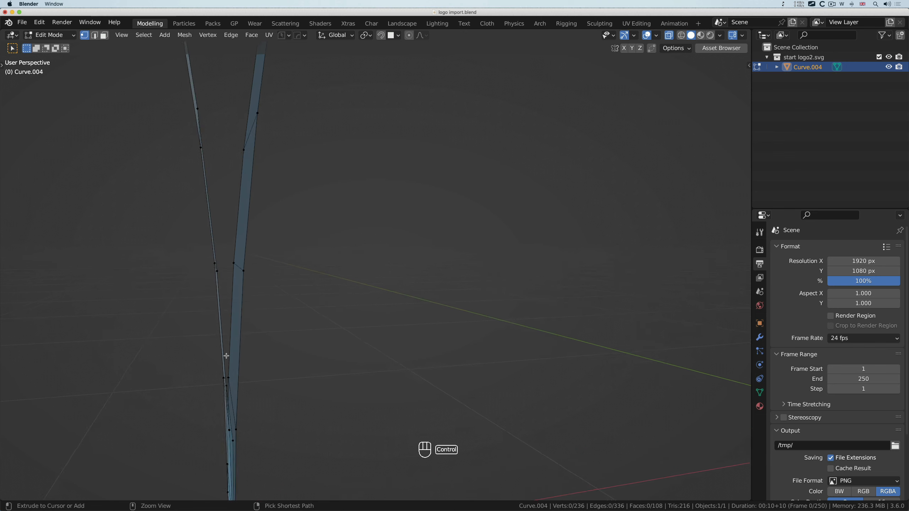
scroll(226, 356, "down", 5, "shift")
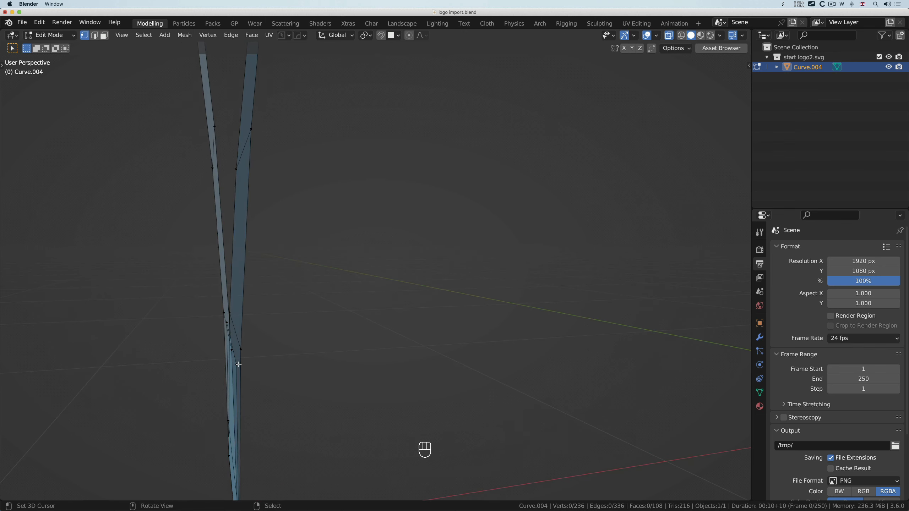
left_click(239, 364)
scroll(236, 340, "right", 2)
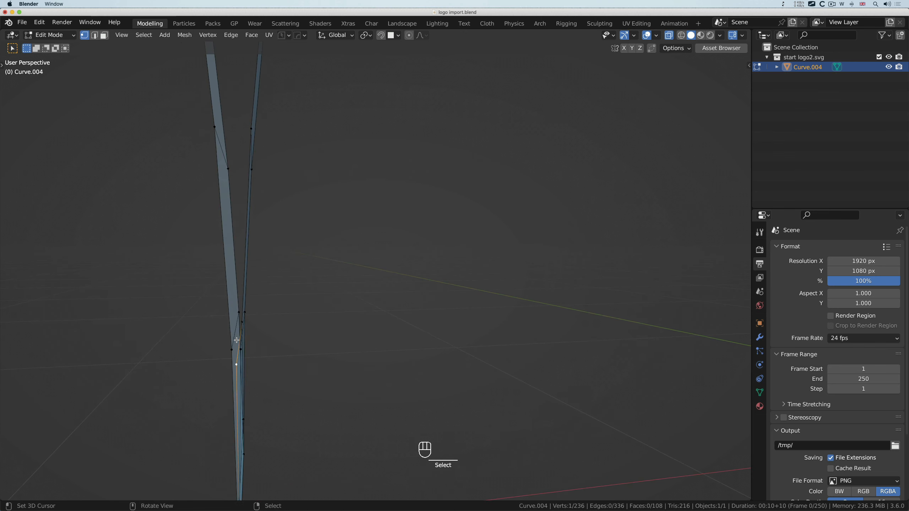
left_click(241, 322, "shift")
scroll(270, 325, "right", 3)
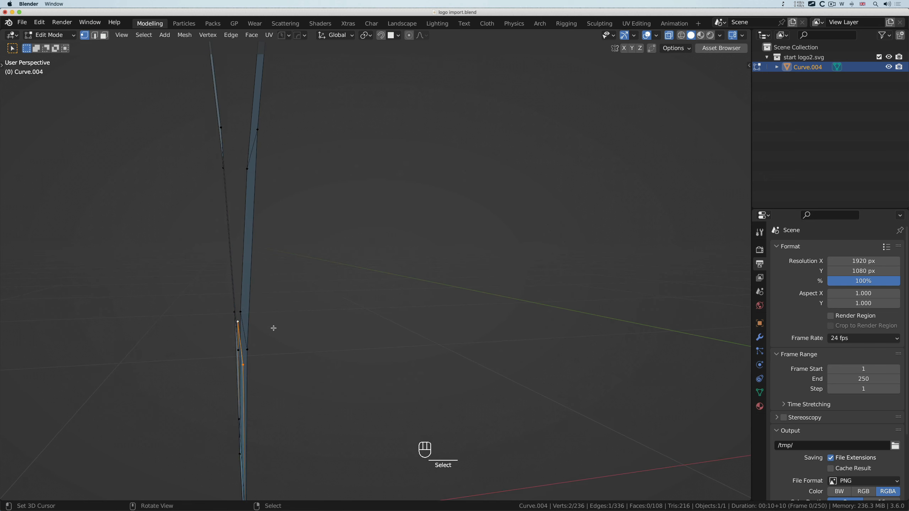
key("x")
left_click(274, 330)
Step: Select the inner vertex pair just above the bottom tip, move it clear of the strips, and delete its vertices
scroll(274, 328, "down", 5, "shift")
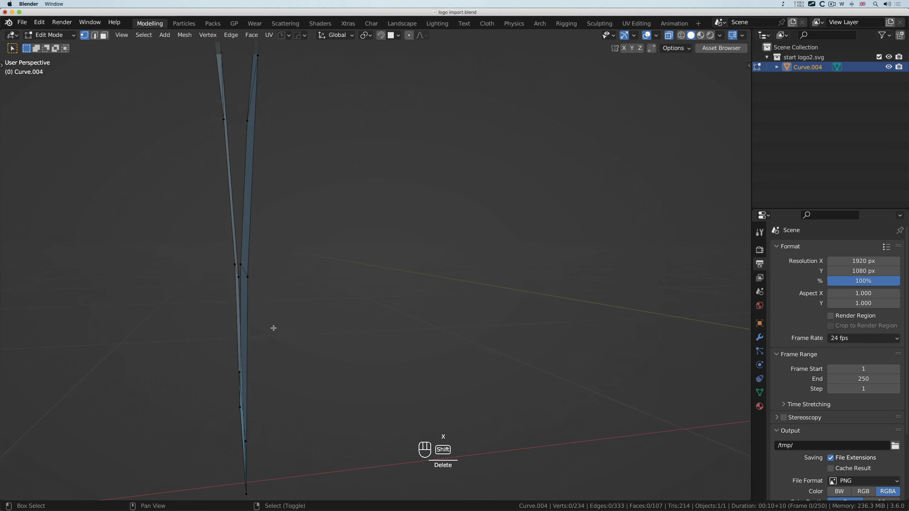
scroll(274, 328, "down", 3, "shift")
scroll(274, 328, "left", 3)
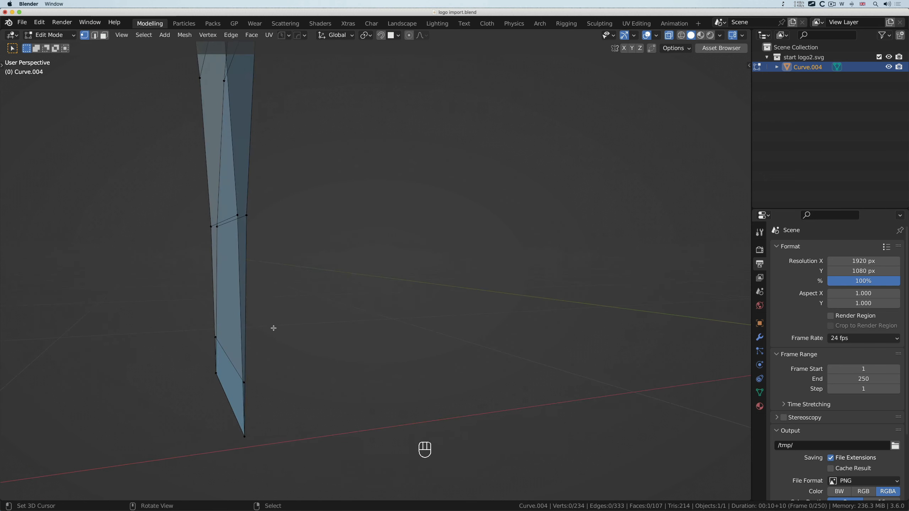
left_click(245, 382, "shift")
scroll(243, 374, "right", 5)
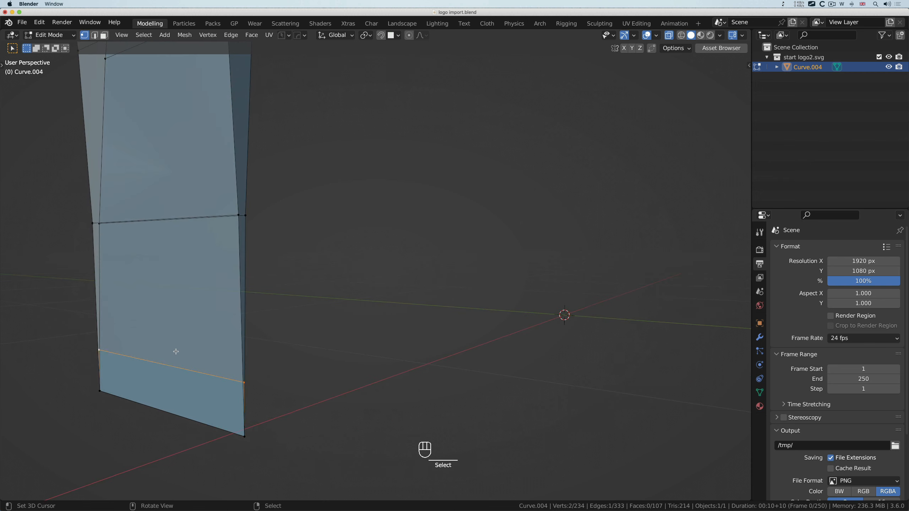
key("g")
left_click(136, 406)
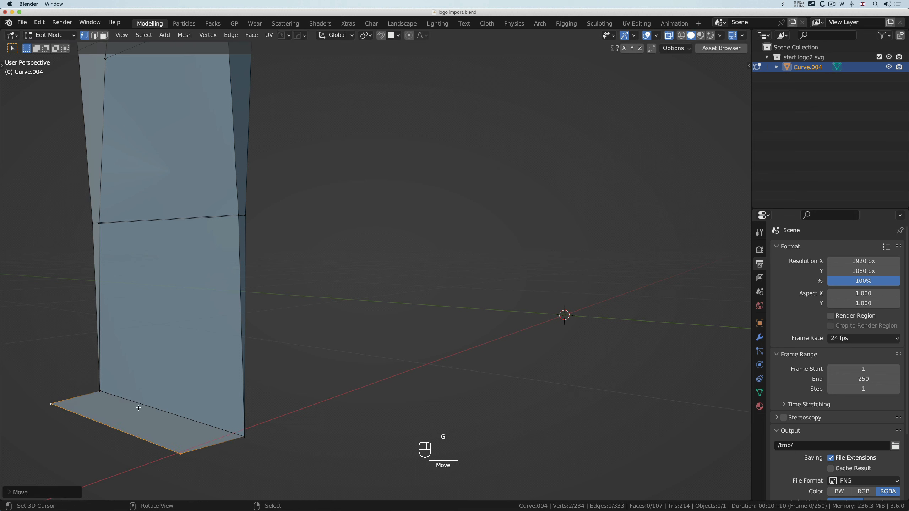
scroll(139, 408, "left", 3)
scroll(139, 408, "left", 5)
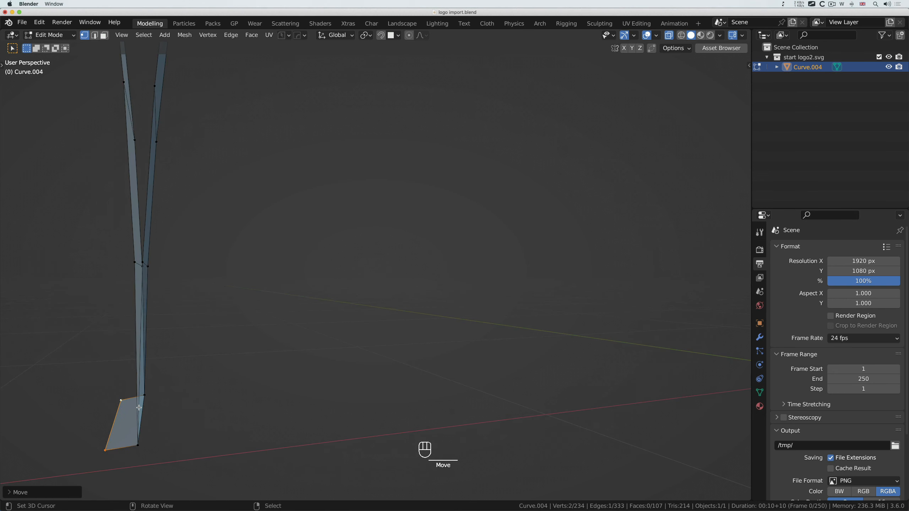
key("x")
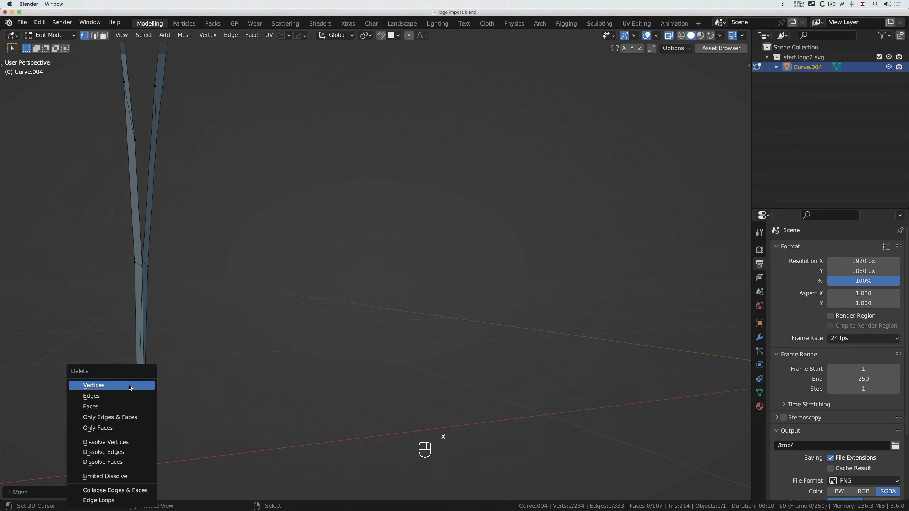
left_click(130, 388)
Step: Box-select the slanted inner bar on the lower curved strip with its loose edge chain, add its nearer vertices, and delete the vertices
scroll(194, 372, "right", 5)
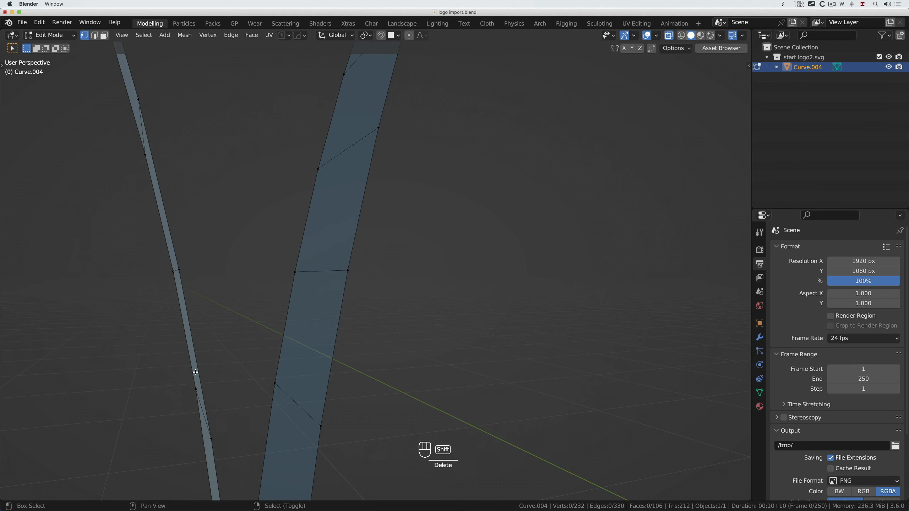
scroll(195, 372, "up", 5, "shift")
scroll(195, 372, "down", 5, "ctrl")
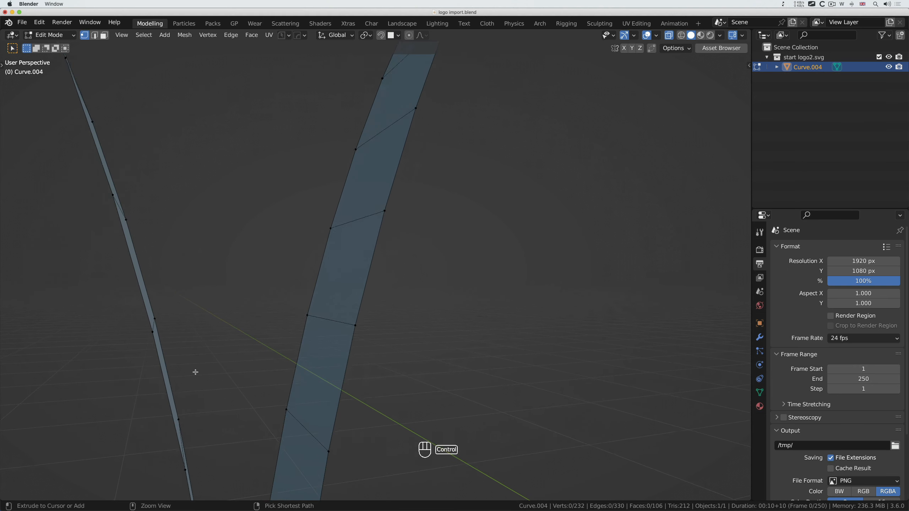
scroll(195, 372, "right", 5)
scroll(195, 372, "left", 10, "shift")
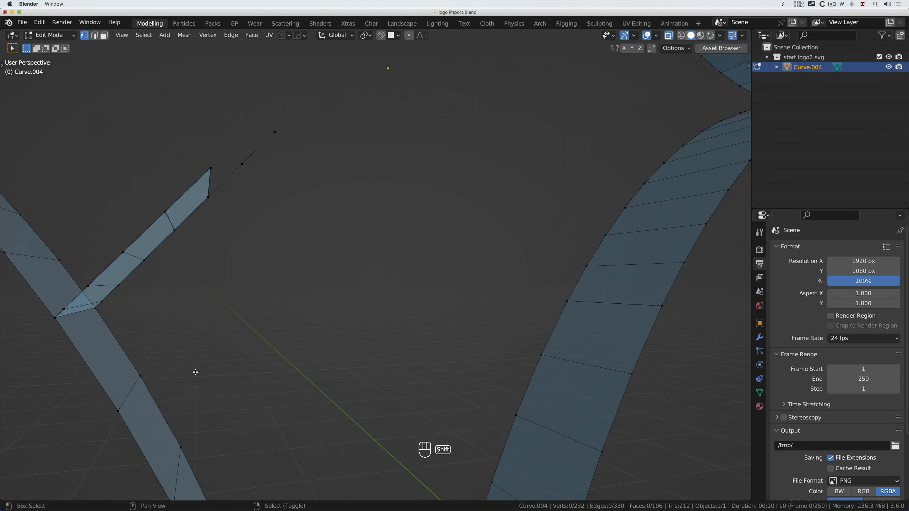
scroll(196, 372, "up", 5)
key("b")
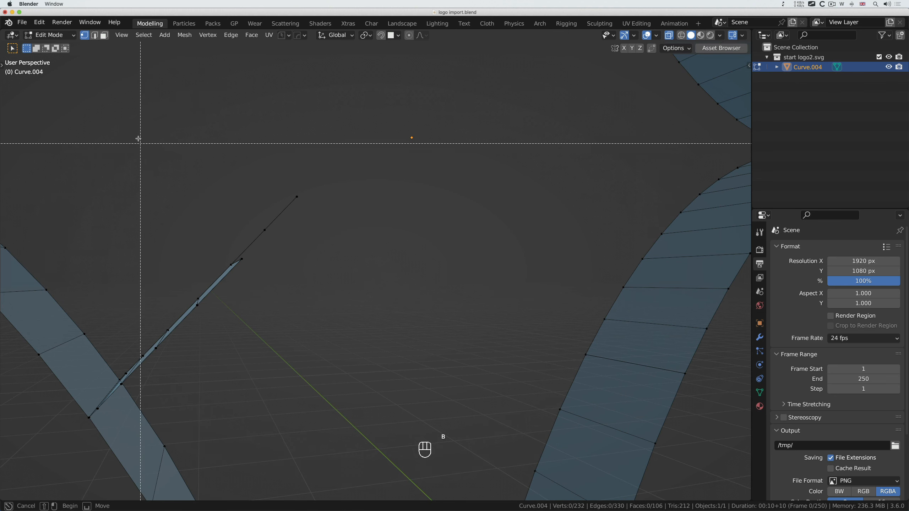
left_click_drag(138, 139, 374, 372)
scroll(279, 376, "up", 3)
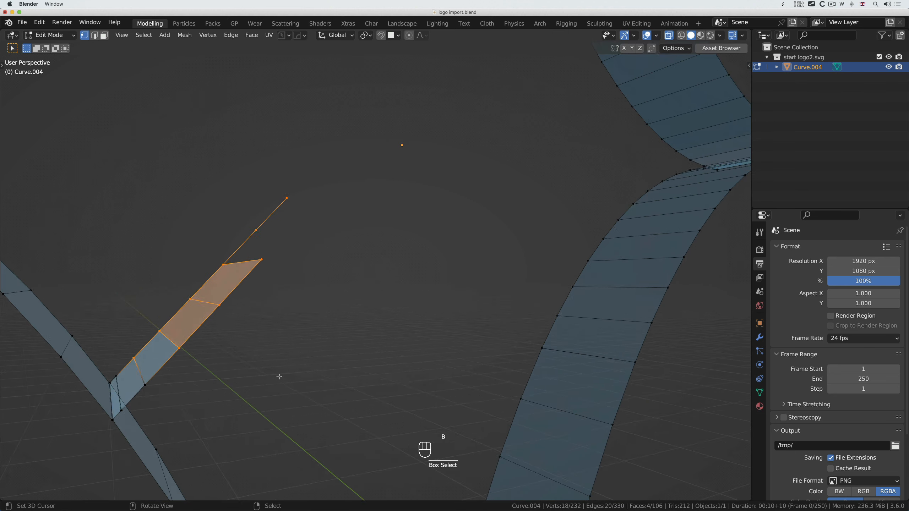
scroll(279, 377, "up", 3)
left_click(115, 378, "shift")
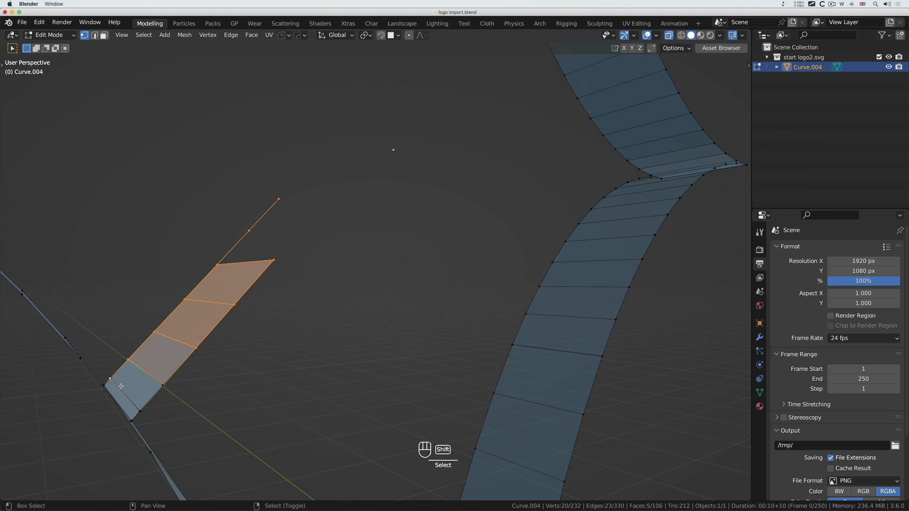
key("x")
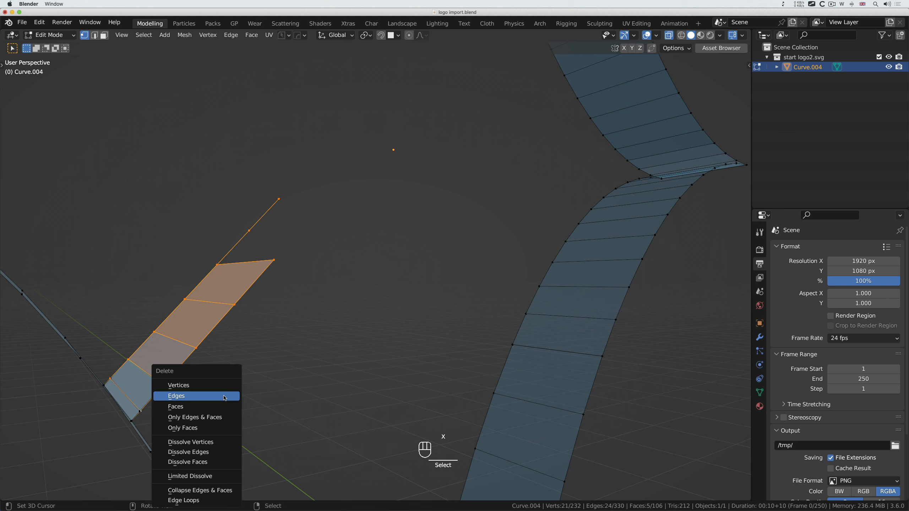
left_click(202, 388)
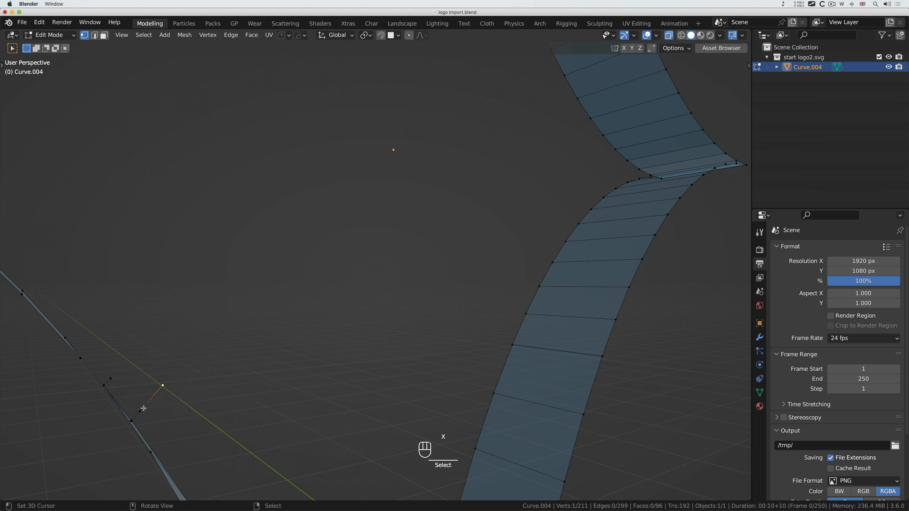
Step: Select the three leftover vertices of the slanted bar beside the lower curved strip and delete them
left_click(139, 411, "shift")
left_click(111, 380, "shift")
scroll(162, 358, "left", 3)
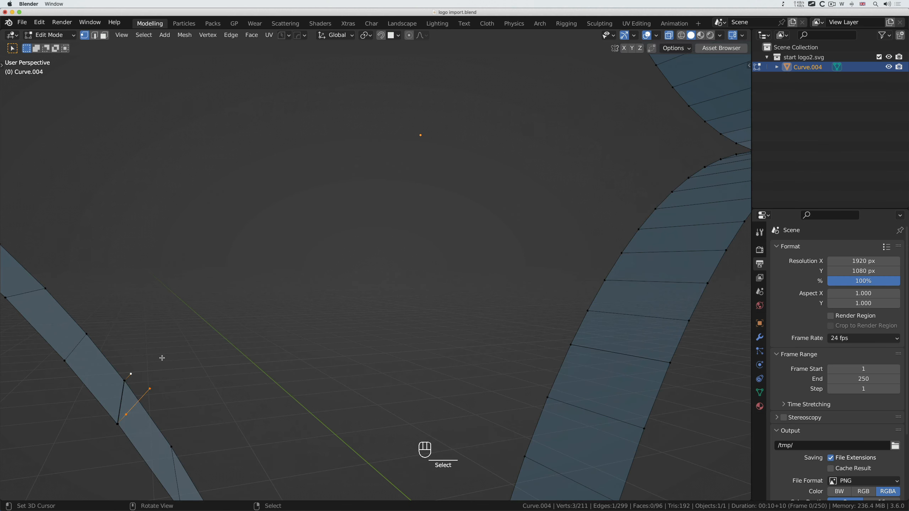
key("x")
left_click(163, 360)
Step: Test-move the strip's edge vertex where the slanted bar was attached to check its connection, and cancel the move
left_click(119, 424)
key("g")
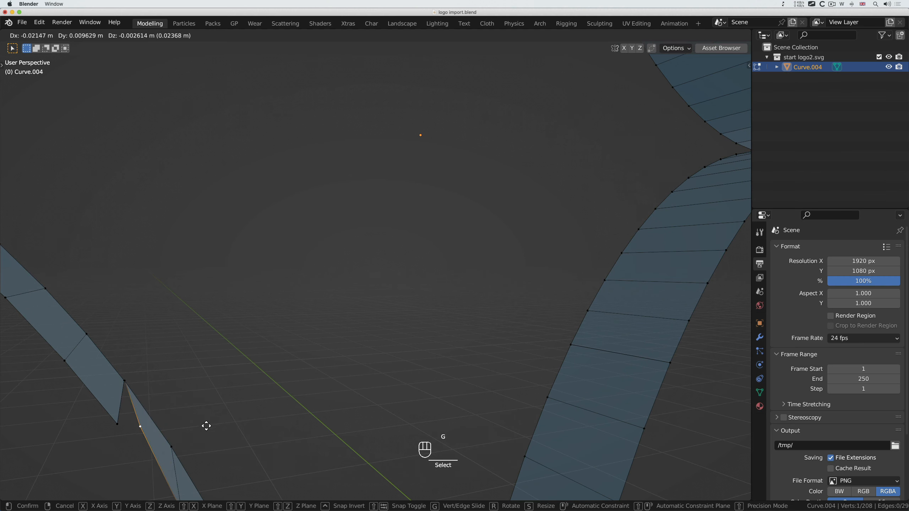
right_click(177, 419)
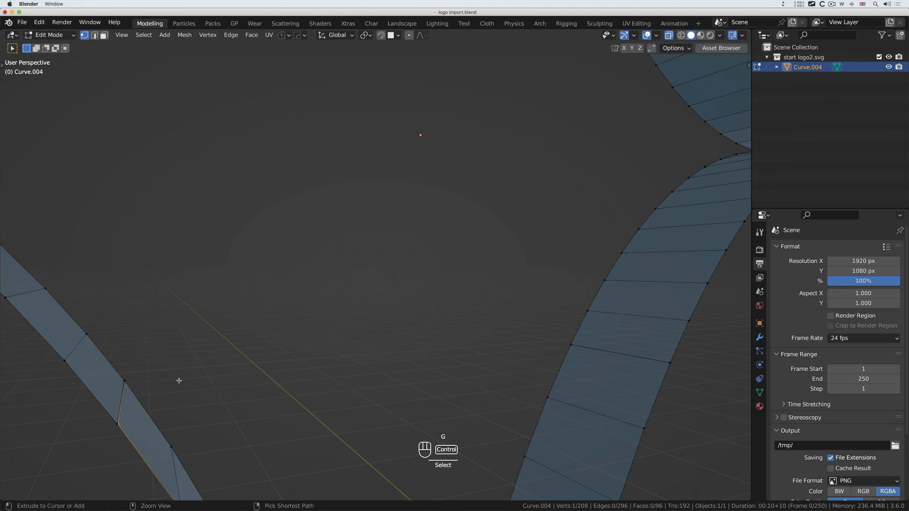
Step: Select the whole mesh, merge its vertices by distance, and expand the merge settings
scroll(179, 380, "down", 5, "ctrl")
scroll(179, 380, "down", 2, "ctrl")
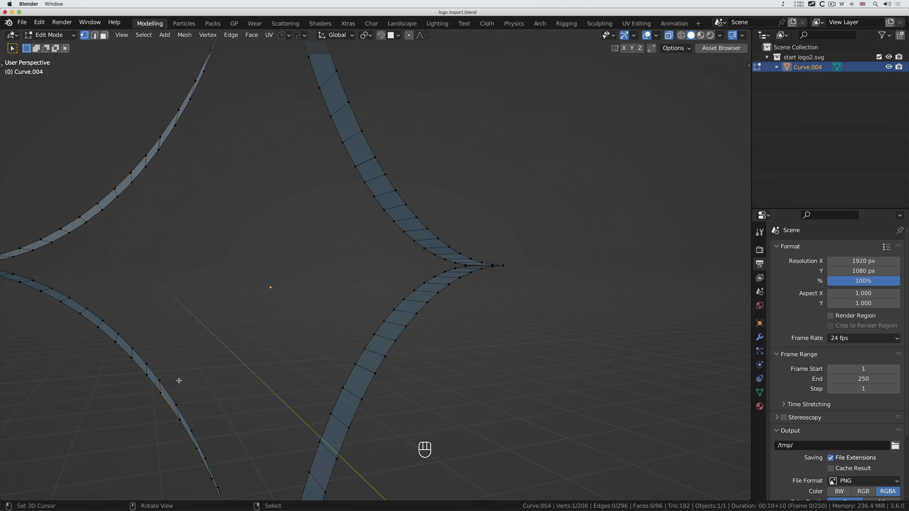
scroll(179, 381, "left", 2, "shift")
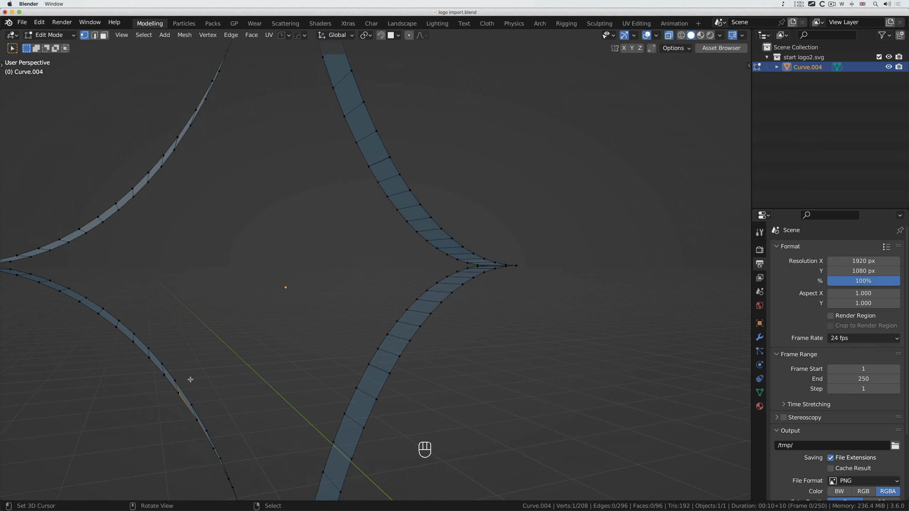
scroll(209, 363, "down", 3, "shift")
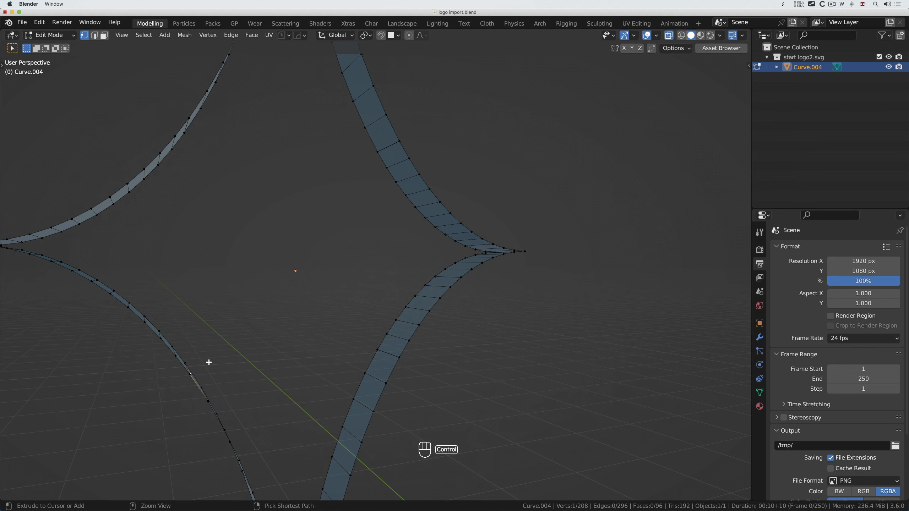
scroll(209, 363, "up", 5, "ctrl")
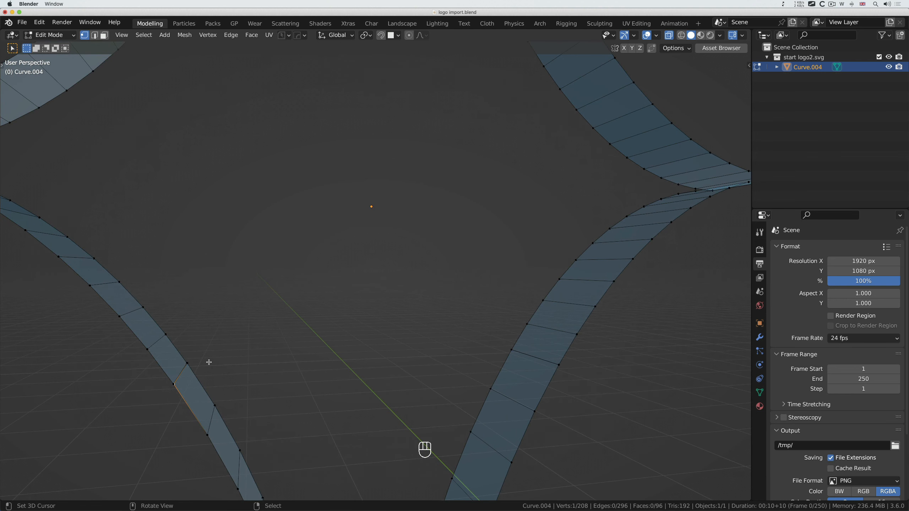
scroll(209, 363, "down", 3, "shift")
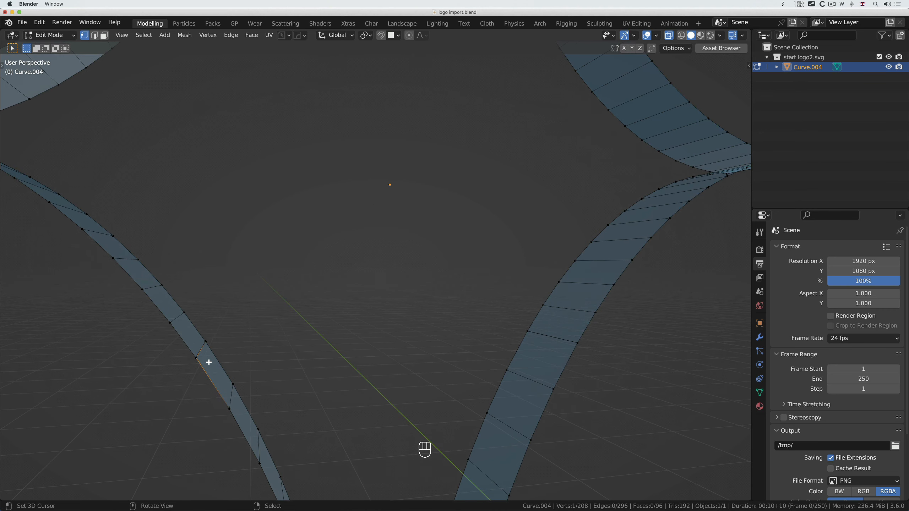
scroll(209, 363, "up", 3, "shift")
scroll(209, 363, "down", 3, "shift")
scroll(209, 363, "up", 3, "ctrl")
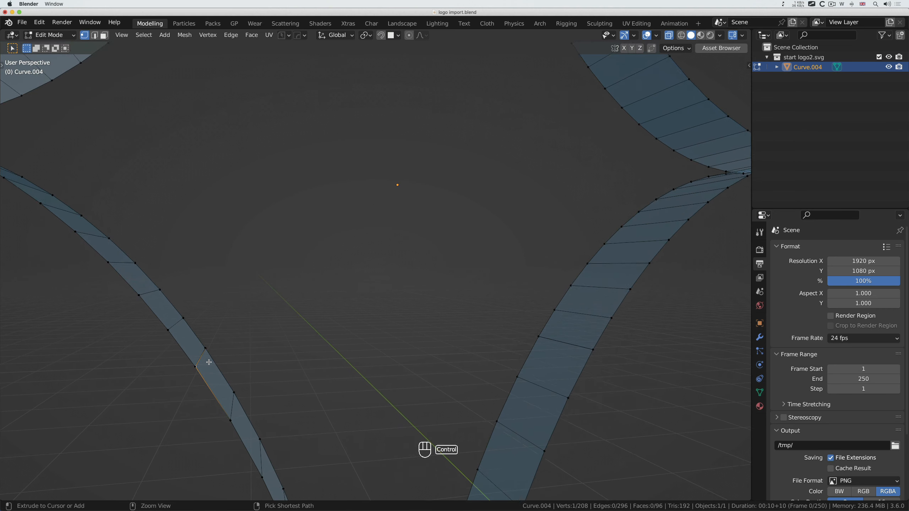
scroll(209, 363, "down", 2, "ctrl")
key("a")
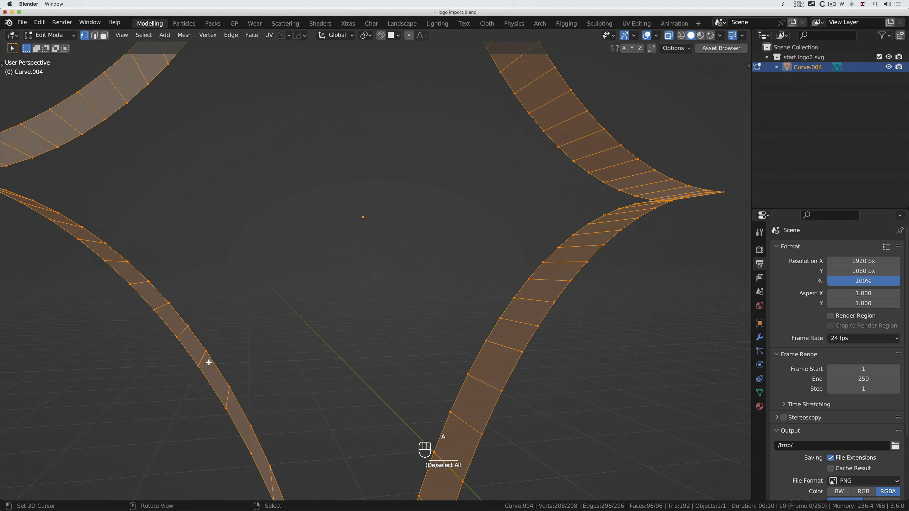
key("m")
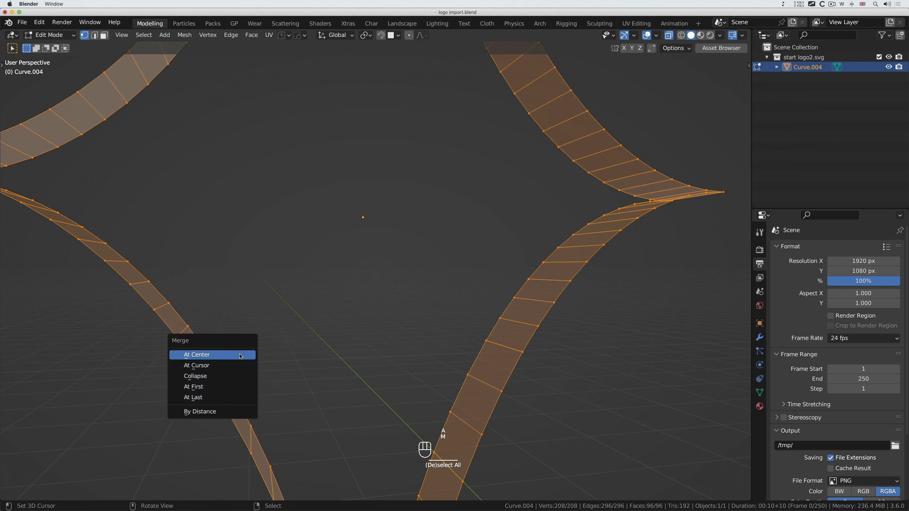
left_click(225, 412)
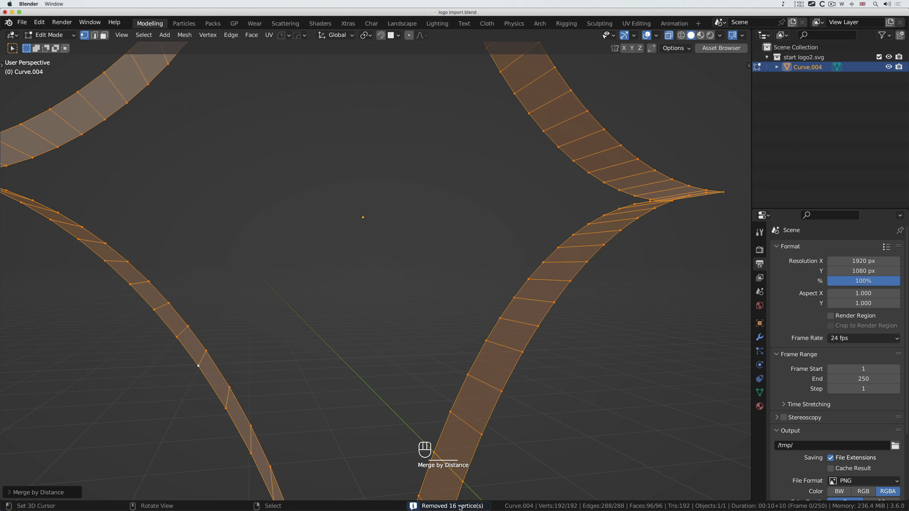
left_click(11, 493)
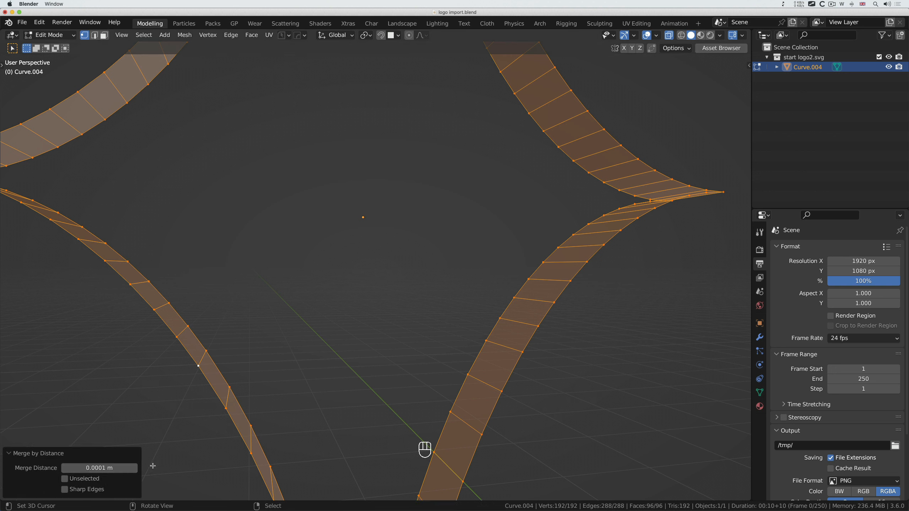
Step: Test-move the two opposite edge vertices where the slanted bar joined the lower curved strip, cancelling each move
left_click(200, 366)
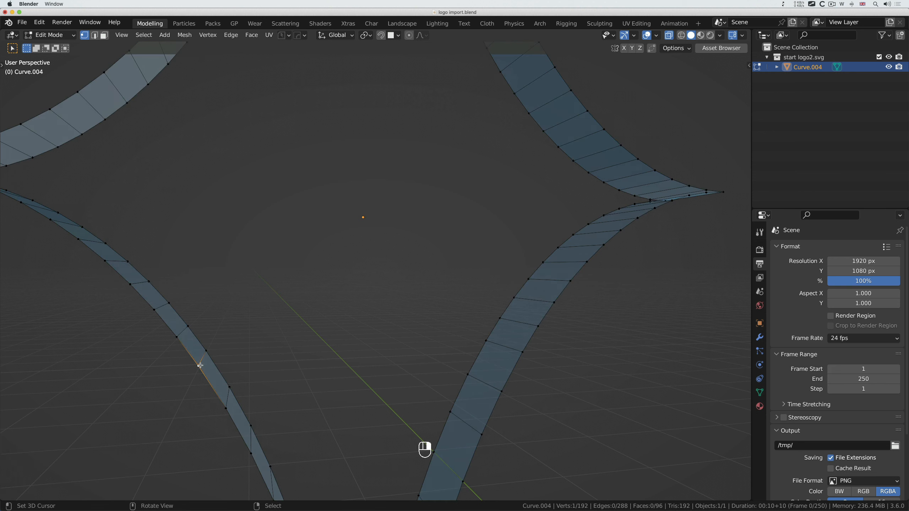
key("g")
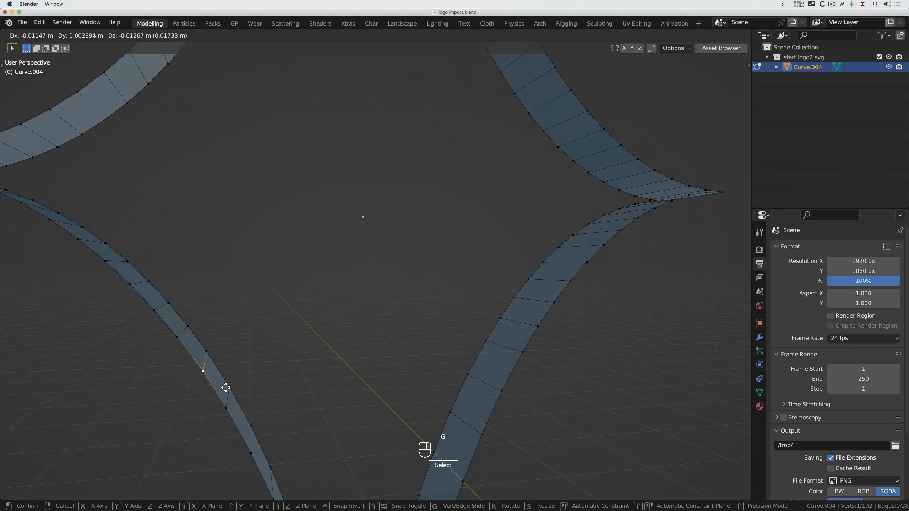
key("Escape")
right_click(207, 352)
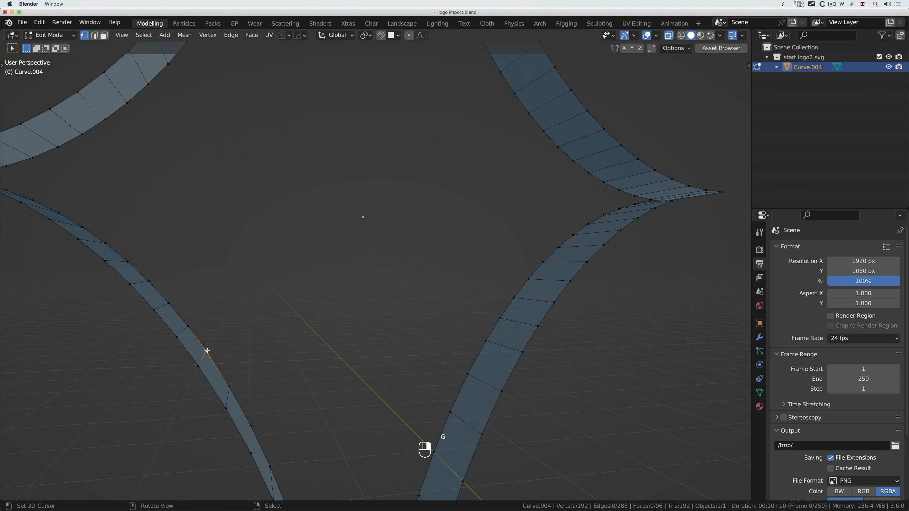
key("g")
right_click(230, 362)
Step: Test-move a corner vertex at each of the star's two side tips to check its connection, cancelling both moves
scroll(288, 358, "down", 5)
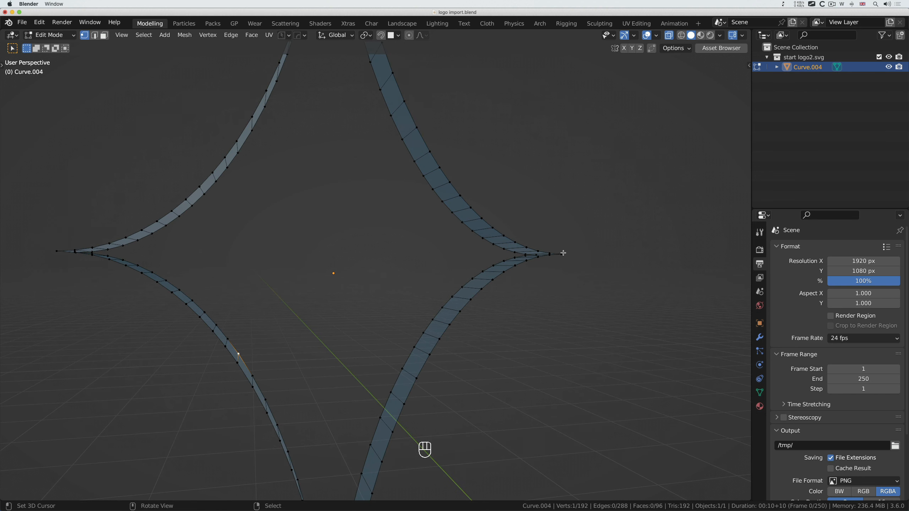
right_click(563, 252)
key("g")
right_click(582, 252)
scroll(581, 252, "up", 10)
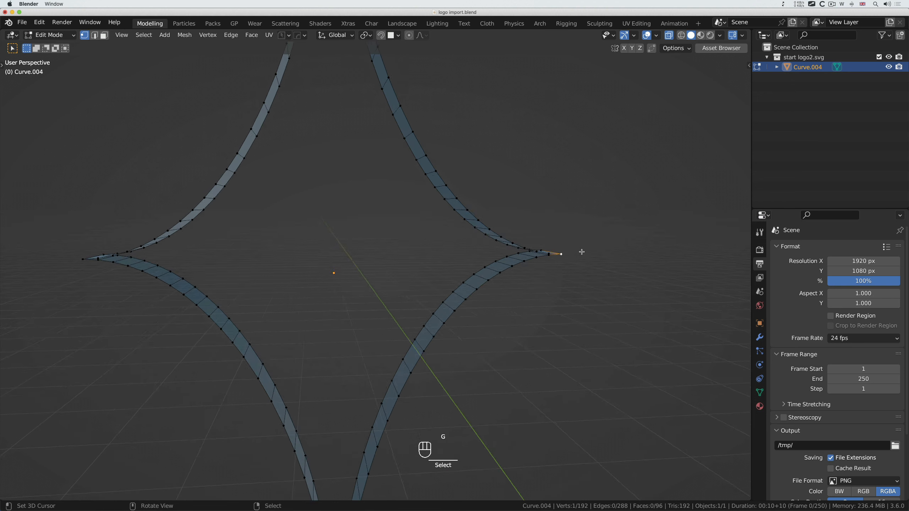
right_click(151, 221)
key("g")
right_click(221, 249)
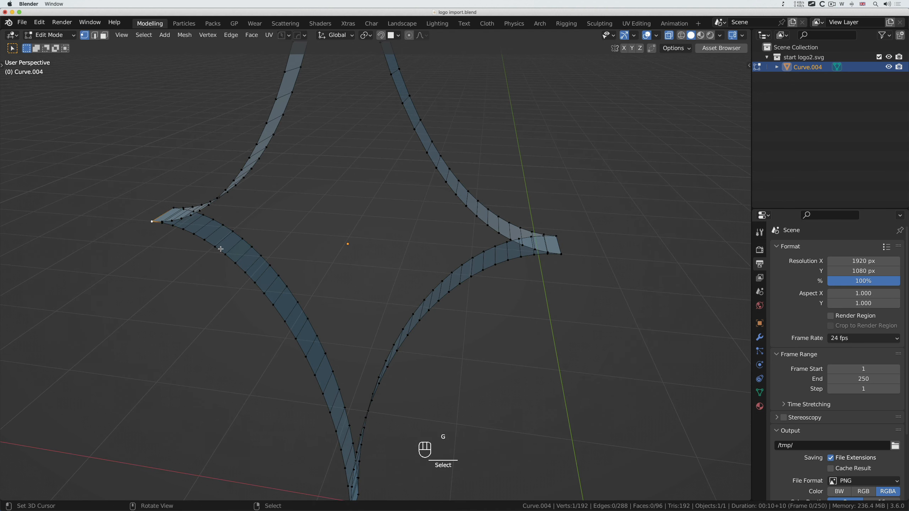
Step: Test-move both corner vertices of the star's bottom tip to check that they are joined, cancelling each move
scroll(229, 253, "up", 5)
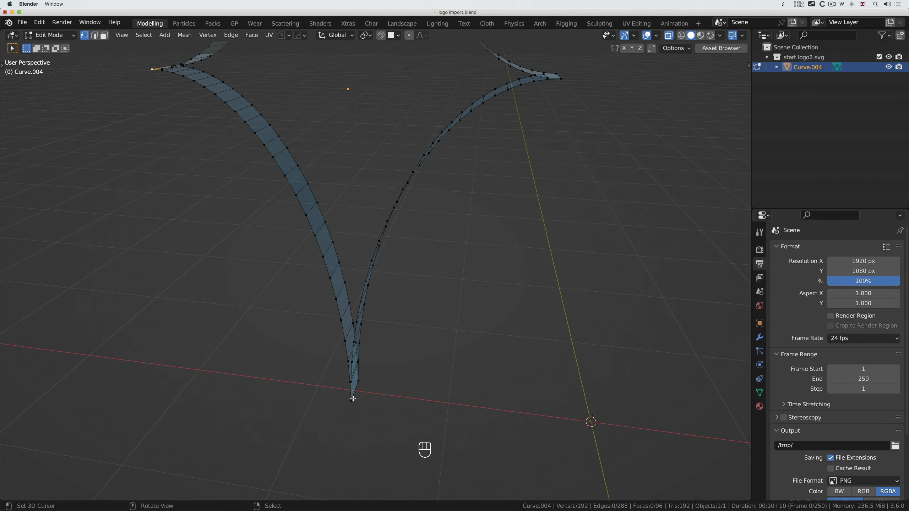
key("g")
right_click(367, 414)
scroll(370, 404, "right", 8)
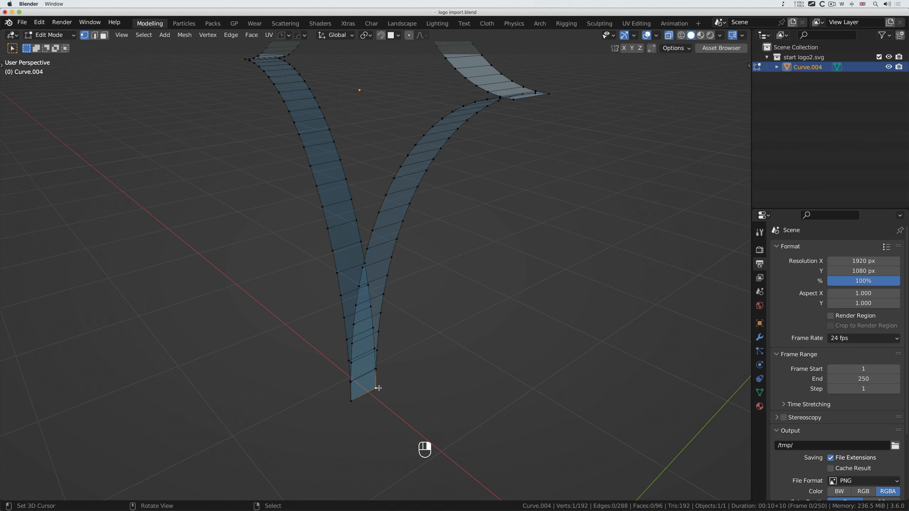
key("g")
right_click(391, 391)
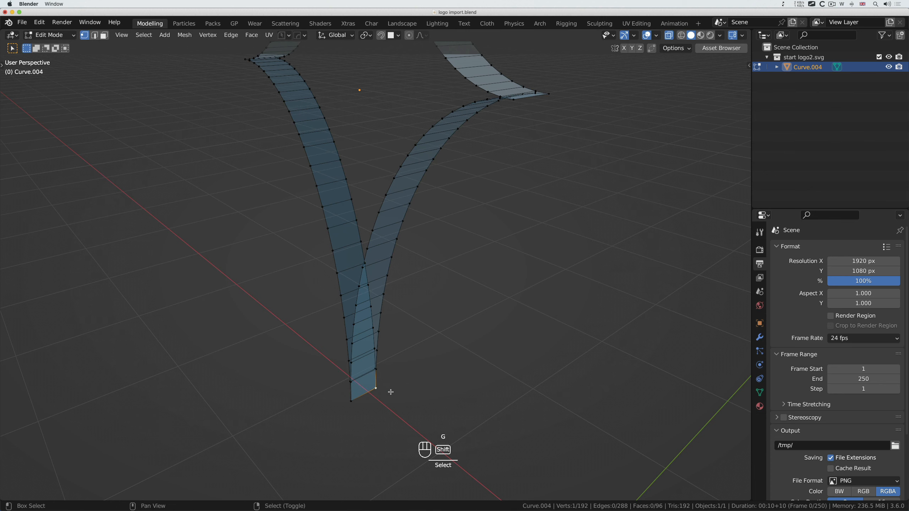
Step: Test-move both corner vertices of the star's top tip to check their connections, cancelling each move
scroll(391, 392, "up", 20, "shift")
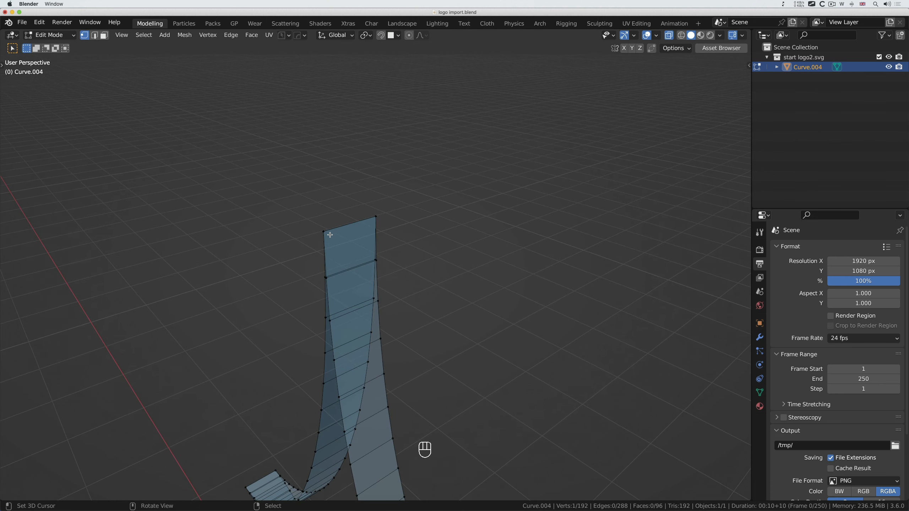
right_click(326, 231)
key("g")
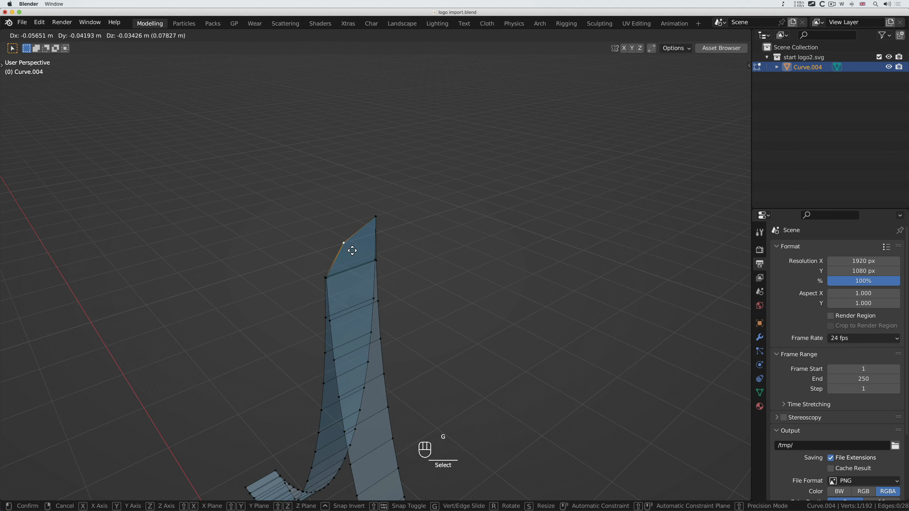
right_click(344, 246)
scroll(344, 247, "left", 5)
right_click(365, 213)
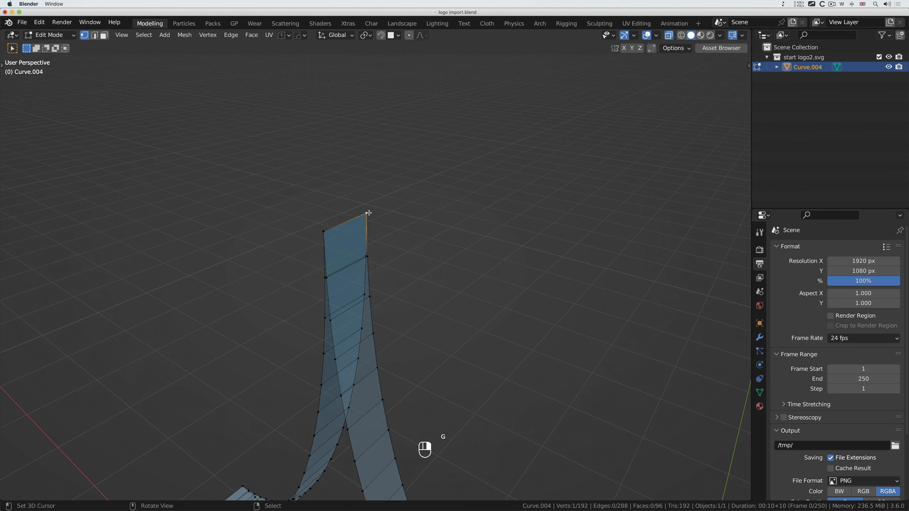
key("g")
key("g")
right_click(385, 226)
Step: Select the whole star mesh and fill its open front and back outlines with faces
scroll(425, 244, "left", 10)
scroll(425, 243, "right", 5)
scroll(426, 244, "down", 3, "shift")
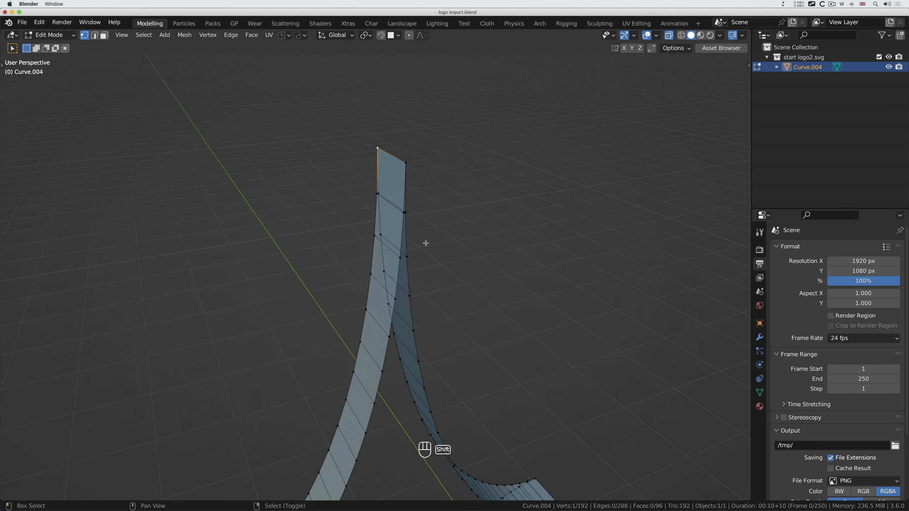
scroll(425, 243, "down", 5, "shift")
scroll(426, 244, "right", 4)
scroll(426, 244, "down", 8, "ctrl")
scroll(426, 244, "down", 4)
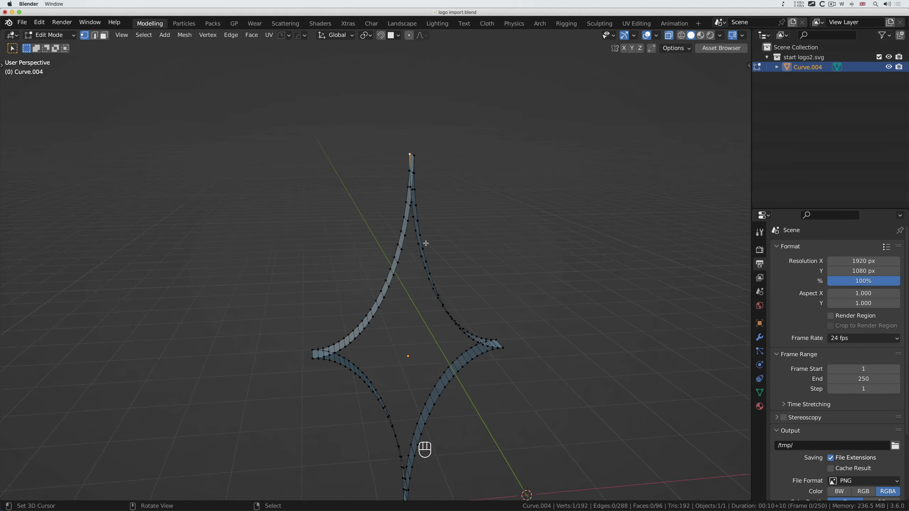
scroll(425, 244, "down", 2)
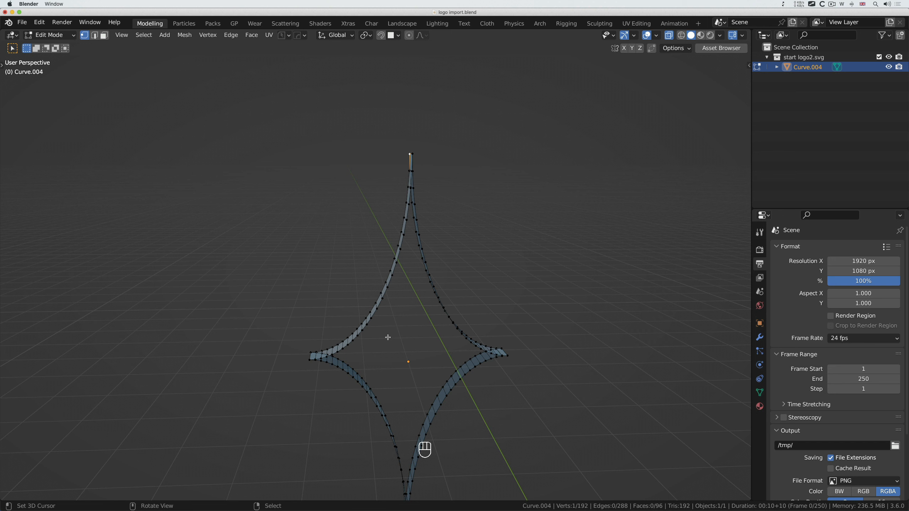
key("a")
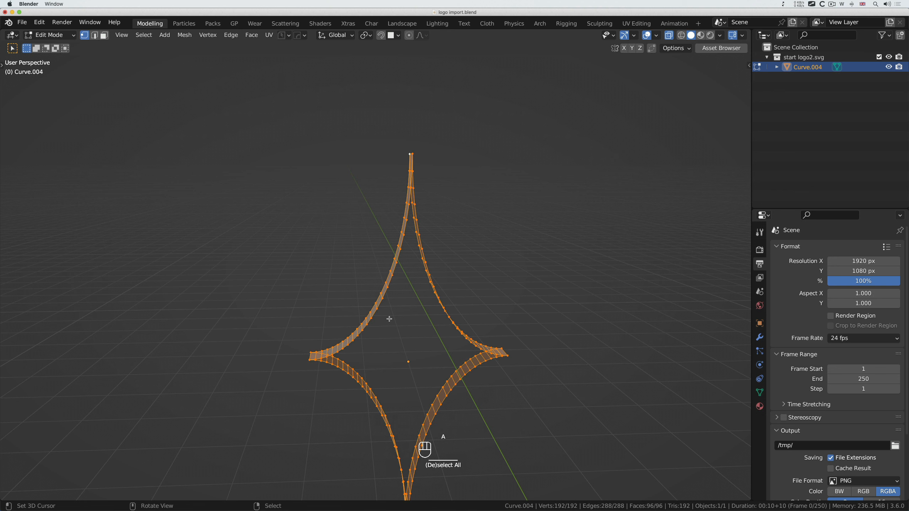
key("f")
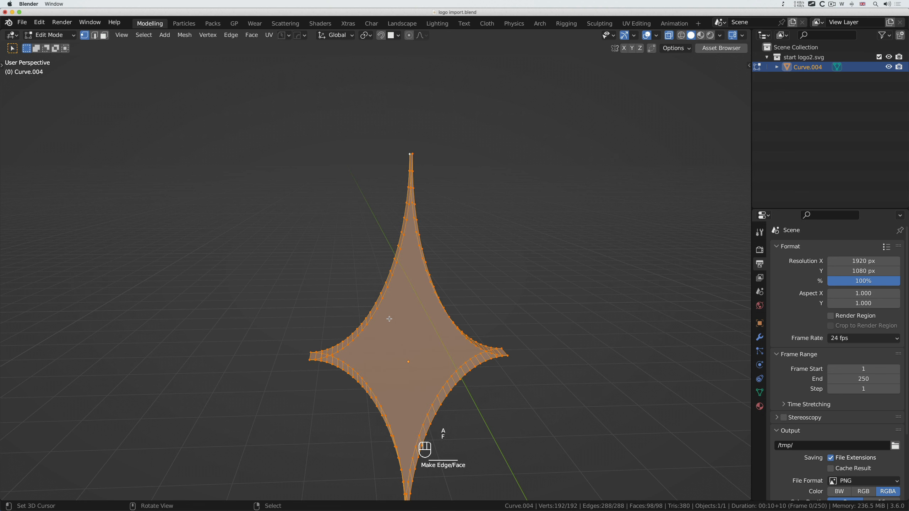
scroll(389, 319, "left", 5)
scroll(389, 319, "right", 10)
scroll(390, 319, "left", 5)
scroll(389, 319, "right", 2)
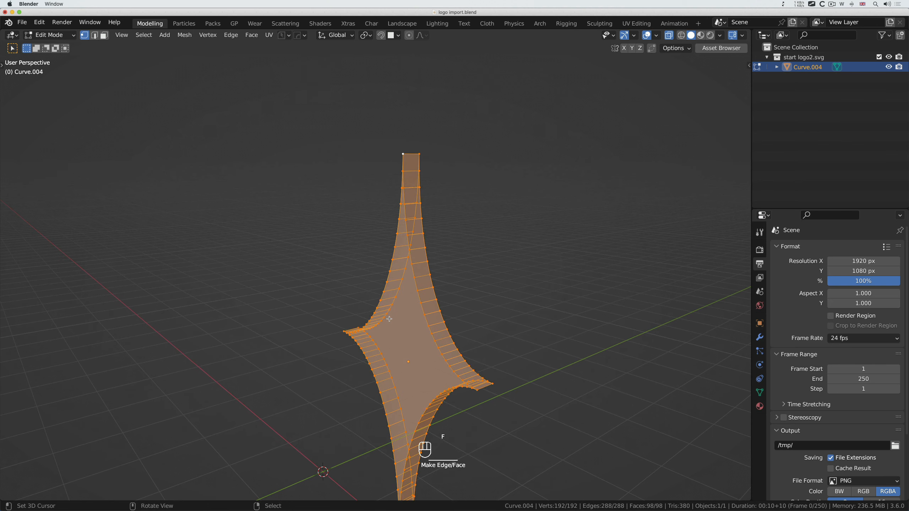
scroll(390, 319, "down", 1)
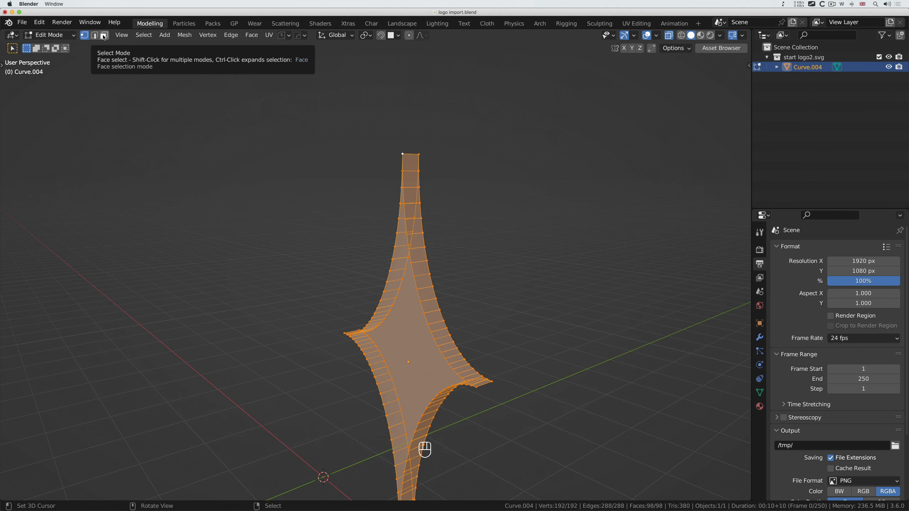
Step: Switch to face selection and test-move the star's front and back cap faces to check their attachment, cancelling each move
left_click(103, 35)
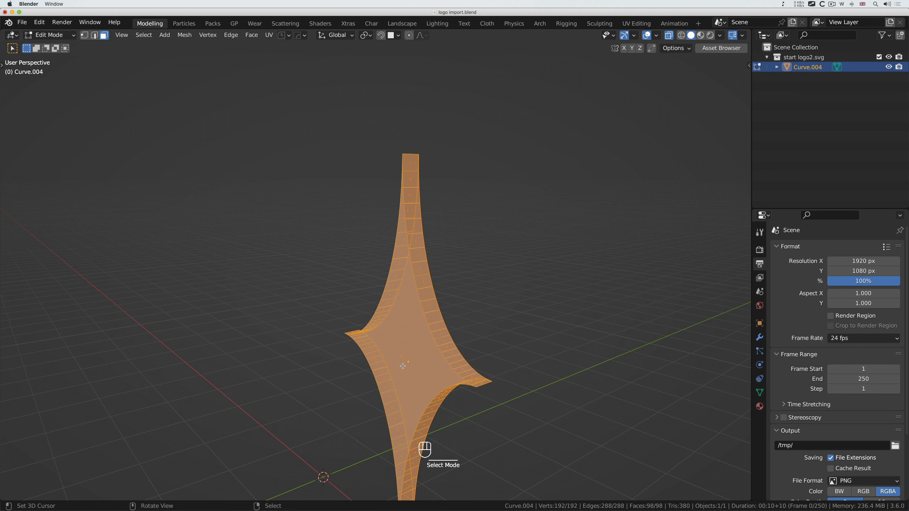
scroll(403, 366, "up", 5, "ctrl")
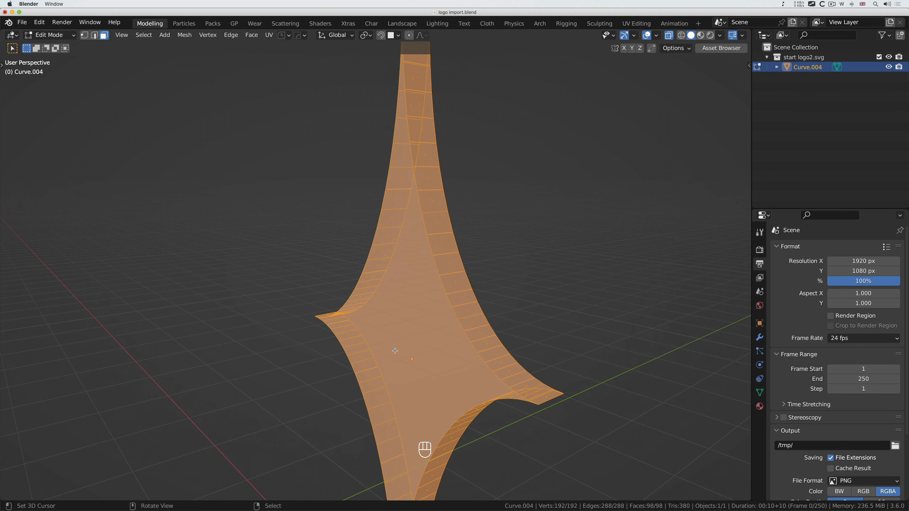
left_click(398, 349)
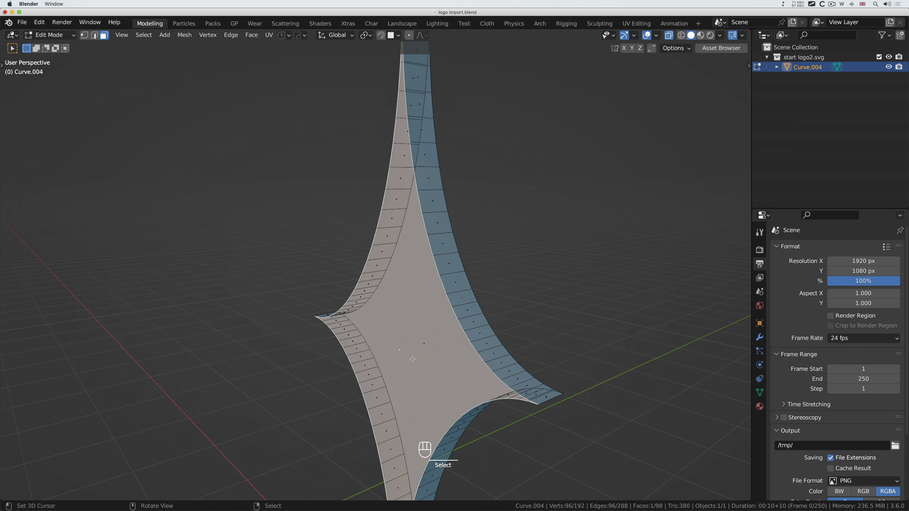
key("g")
right_click(403, 362)
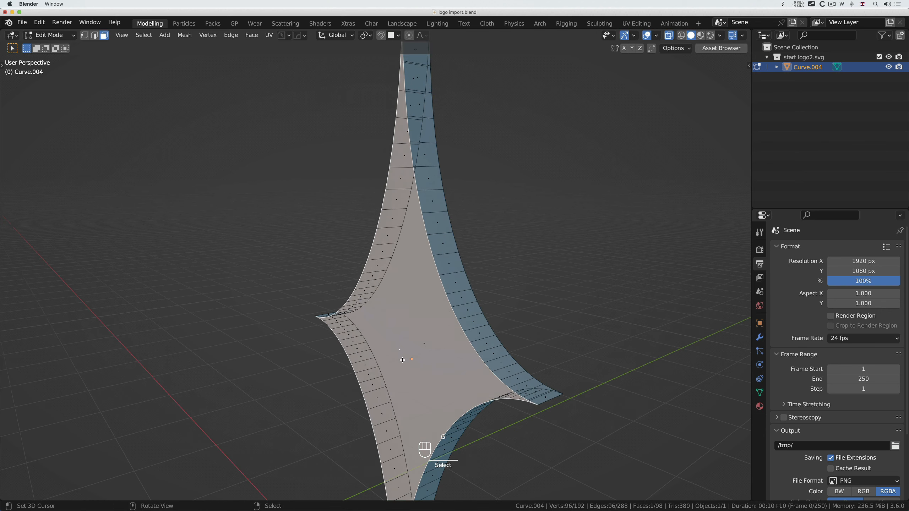
middle_click_drag(402, 361, 431, 355)
left_click(433, 353)
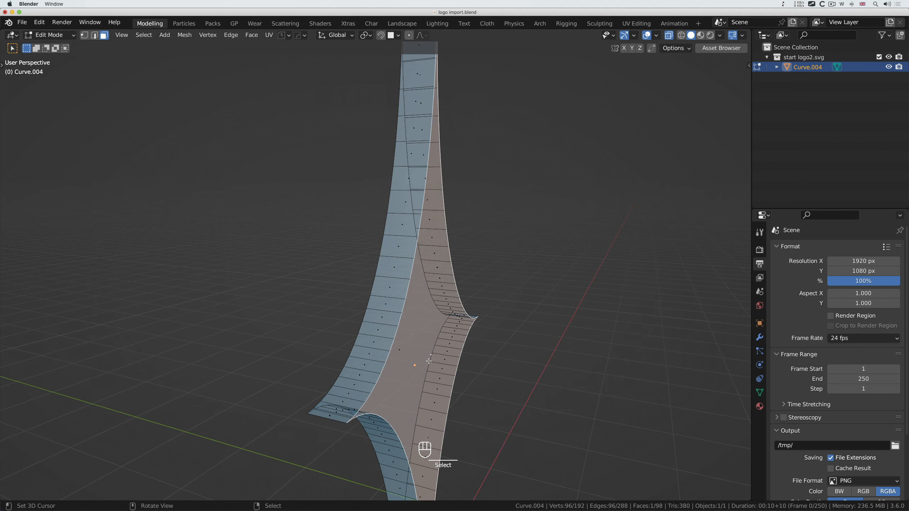
key("g")
right_click(429, 363)
Step: Select the whole filled star mesh and merge its vertices by distance
scroll(429, 364, "down", 5, "ctrl")
scroll(429, 364, "right", 5)
scroll(429, 364, "down", 2, "ctrl")
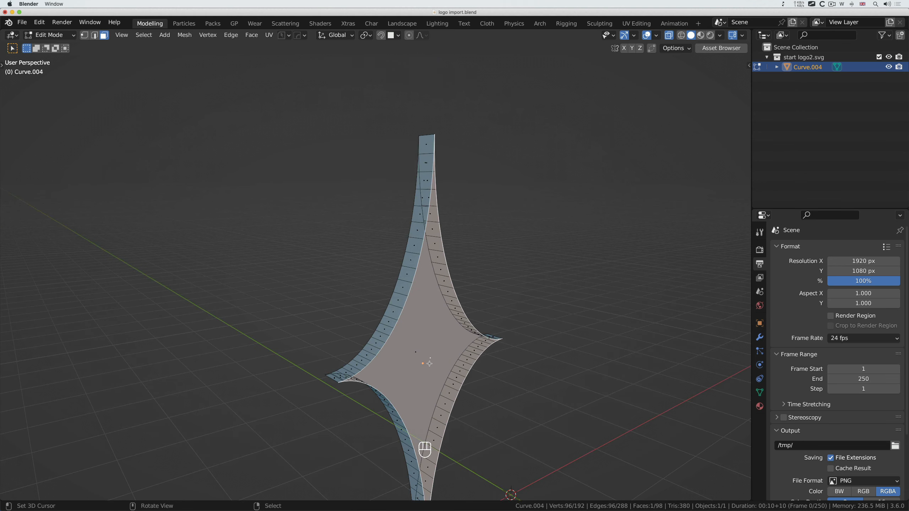
scroll(430, 364, "right", 3)
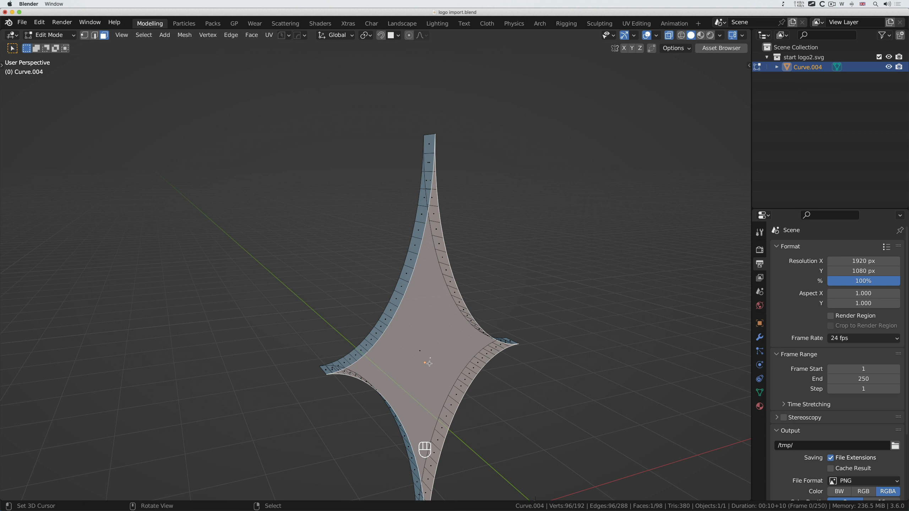
key("a")
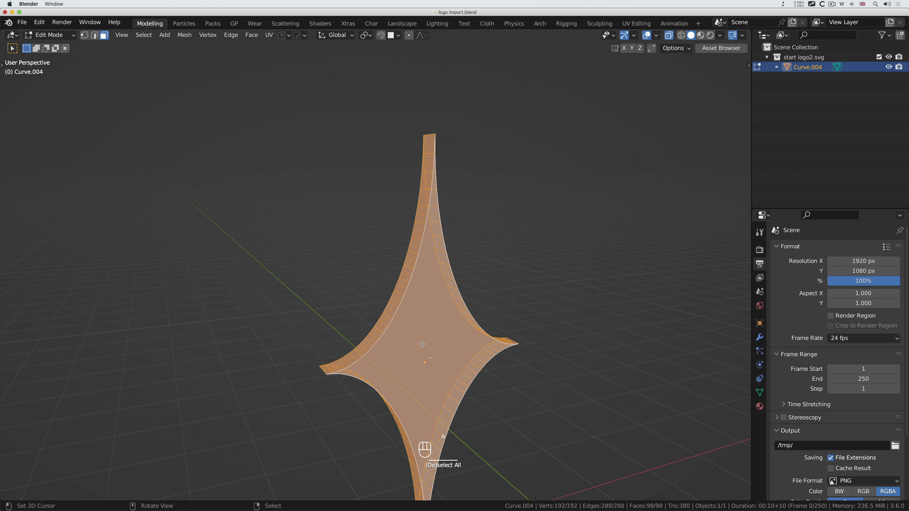
right_click(425, 342)
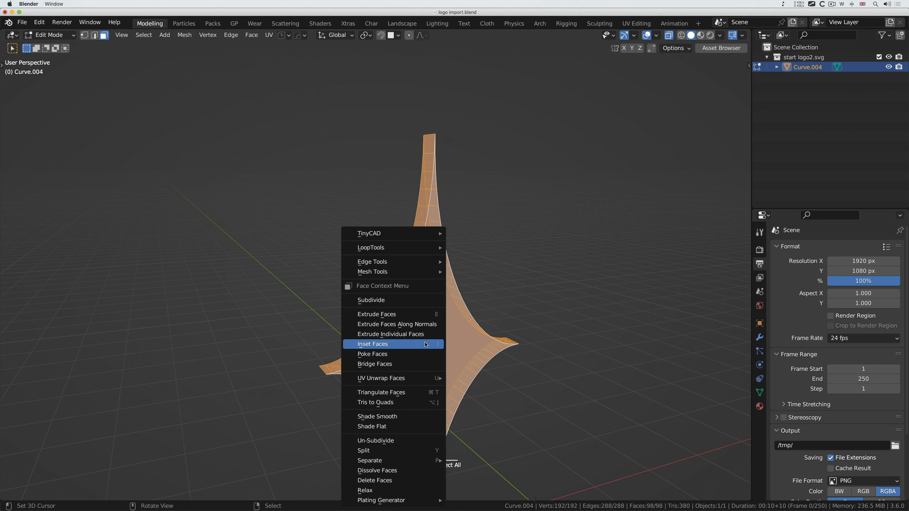
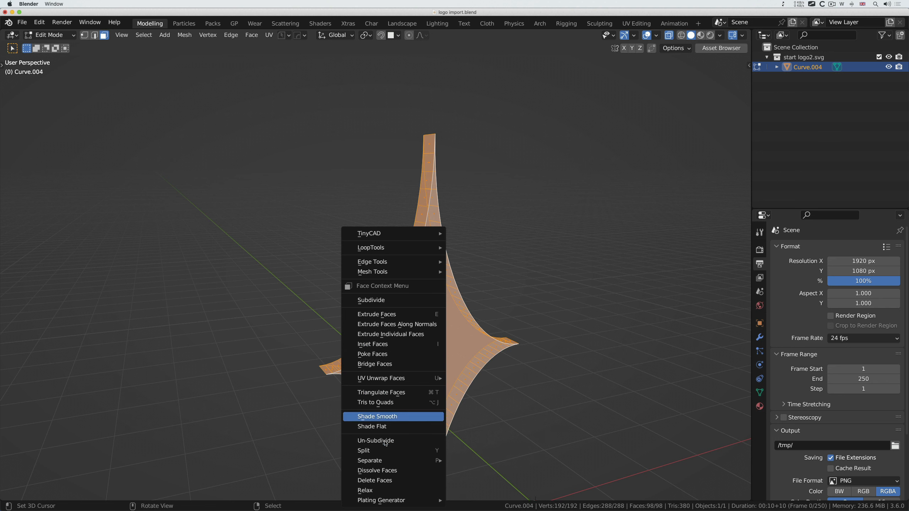
mouse_move(383, 504)
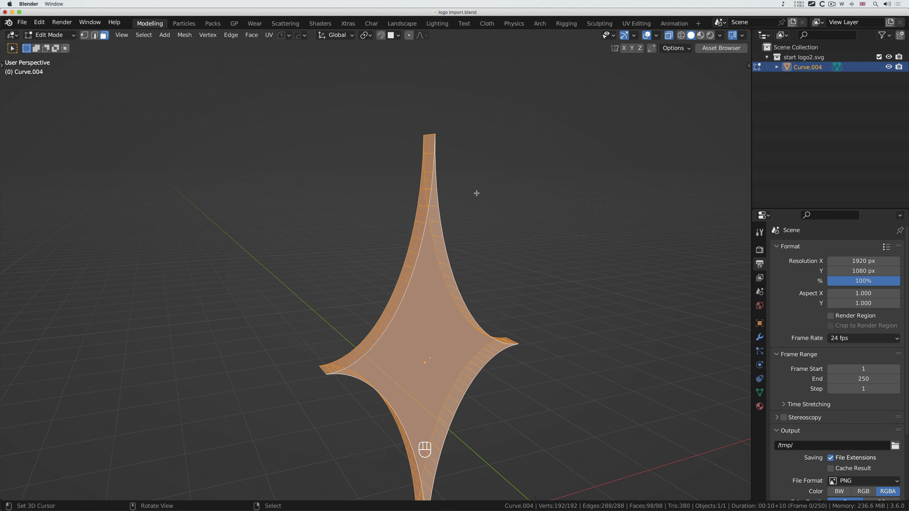
key("w")
mouse_move(455, 208)
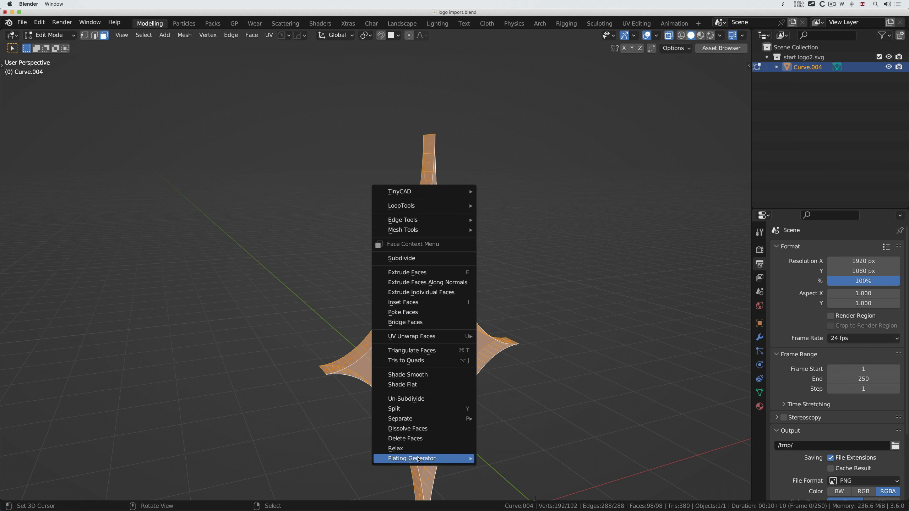
middle_click_drag(406, 326, 406, 330, "ctrl")
key("m")
left_click(408, 330)
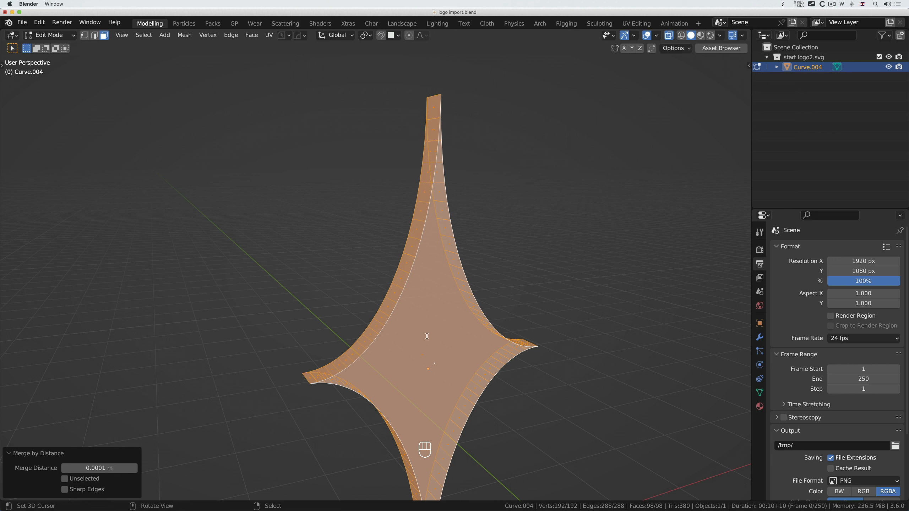
Step: Search the available operators for "remove"
key("F3")
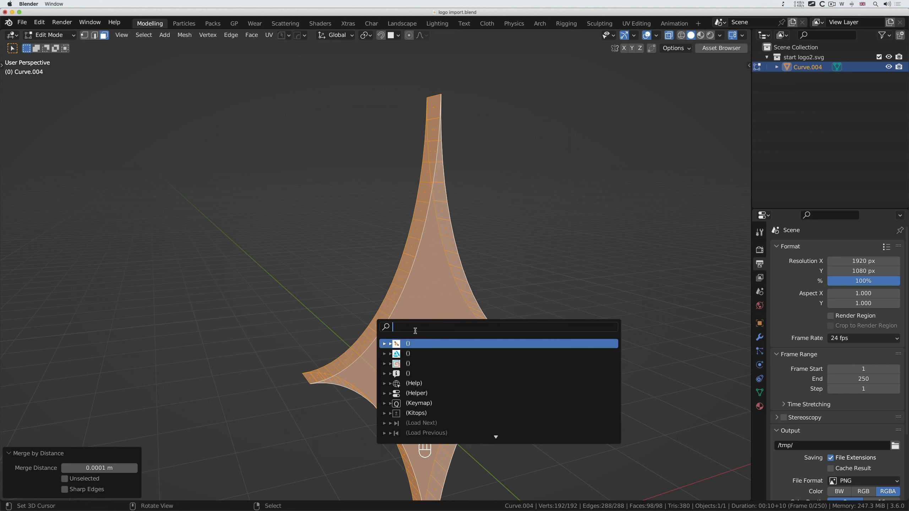
type("remove")
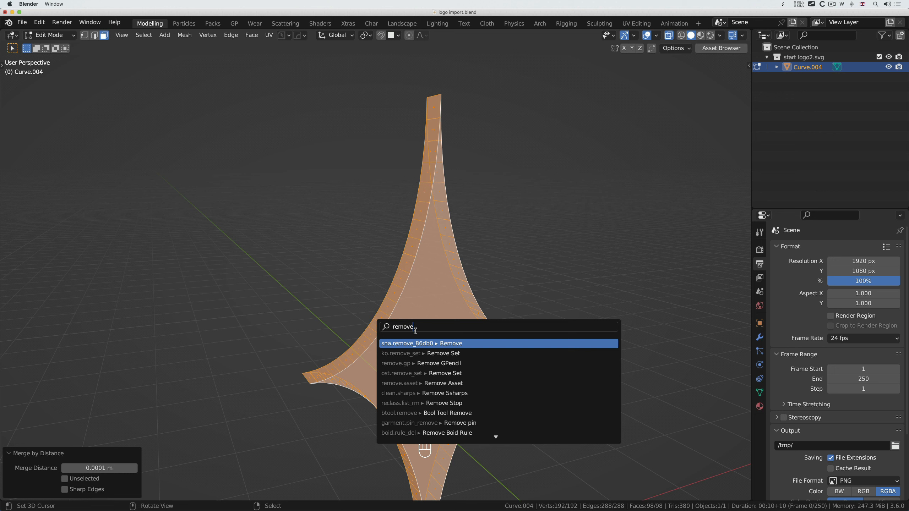
type(".do")
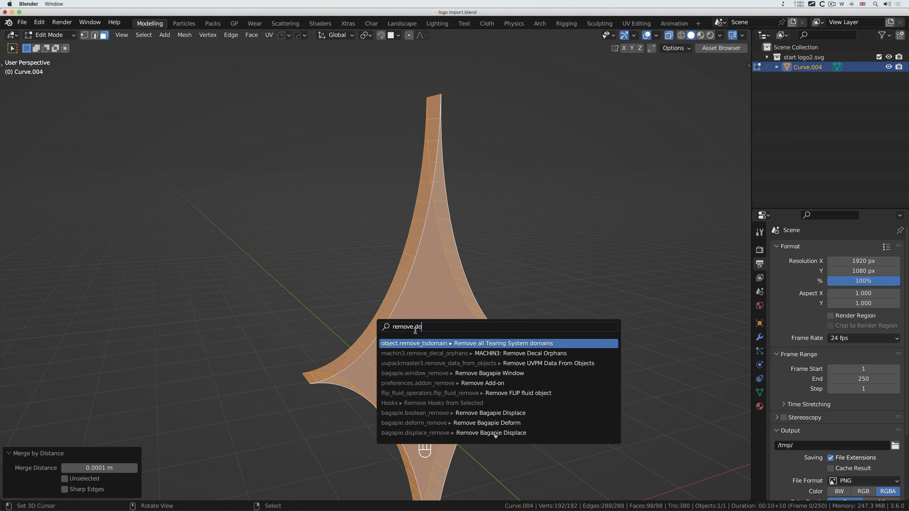
type("u")
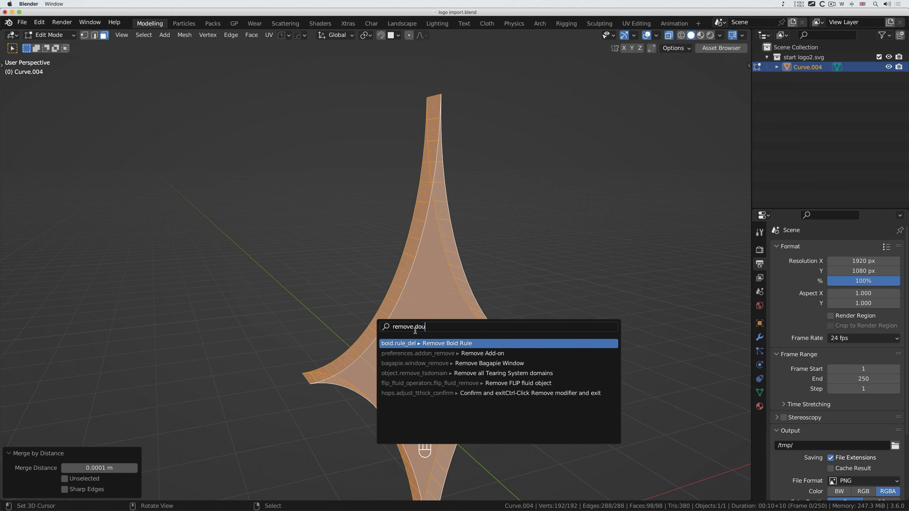
type("b")
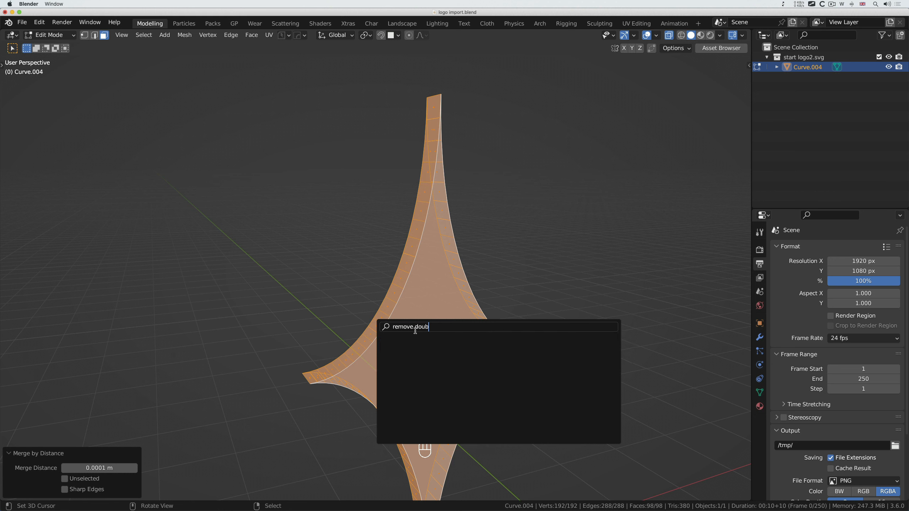
key("BackSpace")
key("BackSpace")
key("BackSpace")
key("BackSpace")
key("BackSpace")
key("BackSpace")
key("BackSpace")
key("BackSpace")
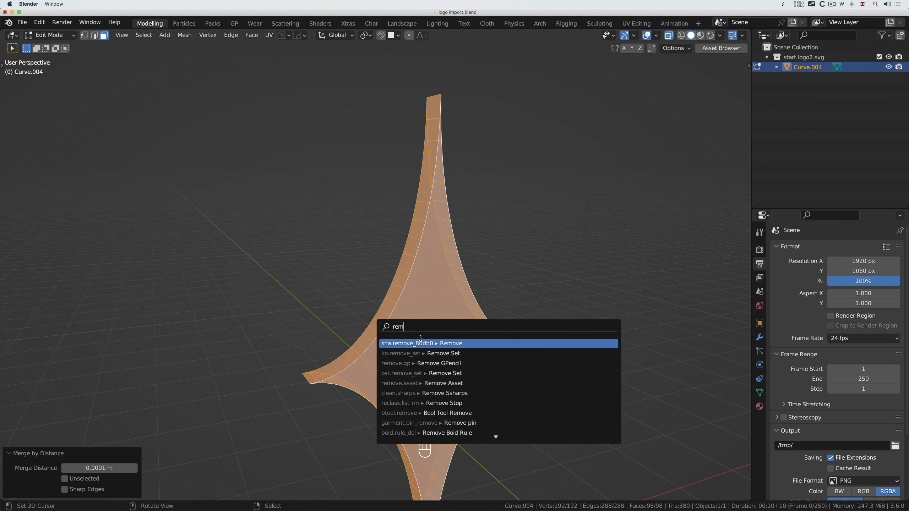
key("BackSpace")
key("BackSpace")
key("BackSpace")
Step: Find the remove doubles operator by searching for "doub" and run Merge by Distance on the selected star mesh
type("dojub")
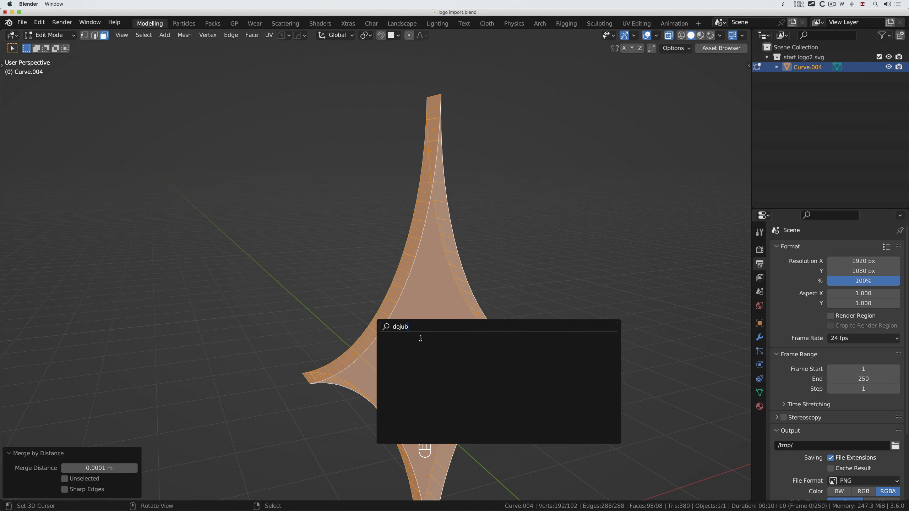
key("BackSpace")
key("BackSpace")
key("BackSpace")
type("ub")
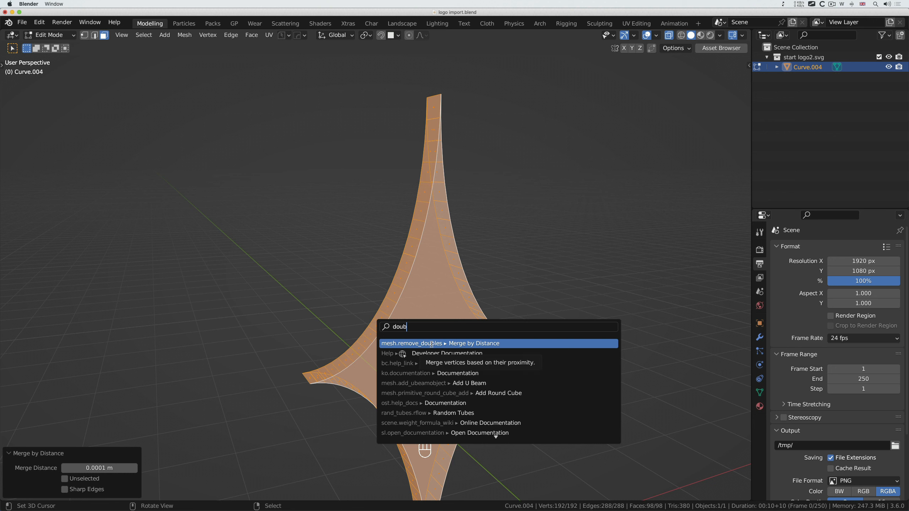
left_click(430, 344)
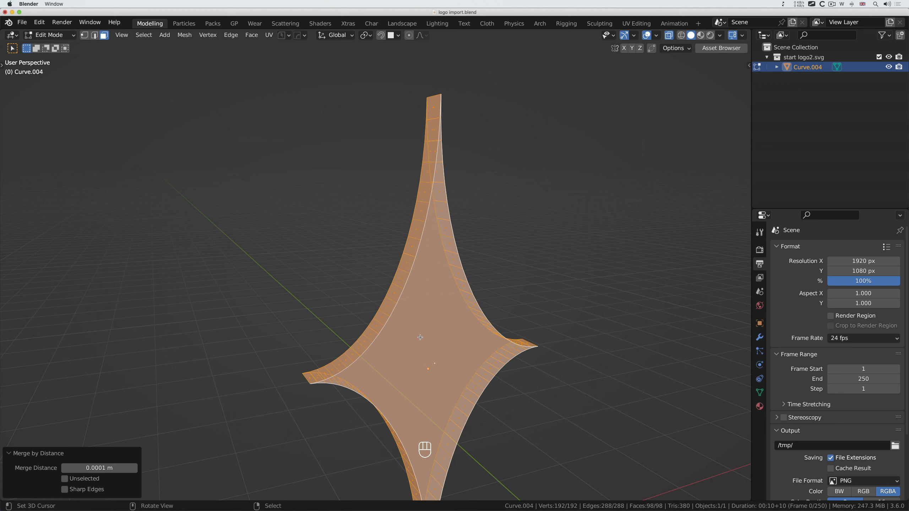
Step: Switch the star mesh from Edit Mode back to Object Mode
scroll(417, 323, "right", 5)
scroll(417, 323, "left", 5)
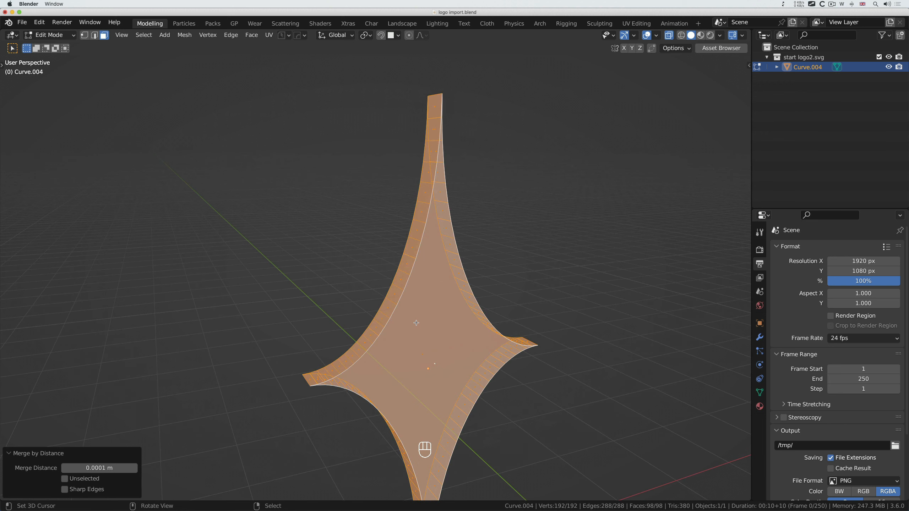
scroll(416, 323, "right", 5)
scroll(416, 323, "down", 5, "ctrl")
key("Tab")
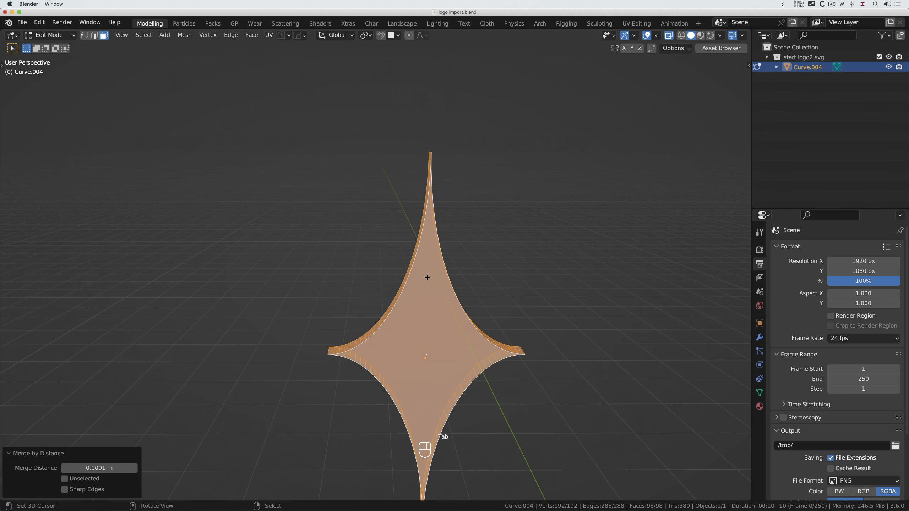
key("Tab")
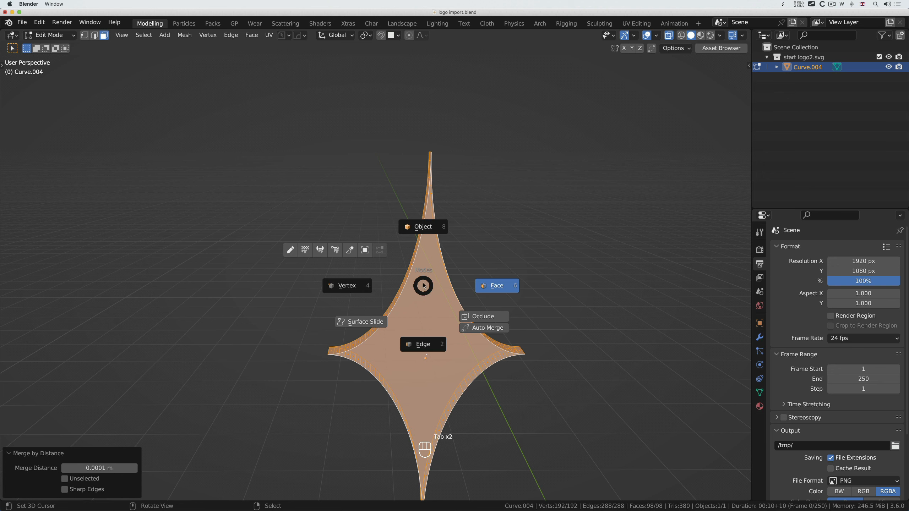
scroll(436, 321, "left", 5)
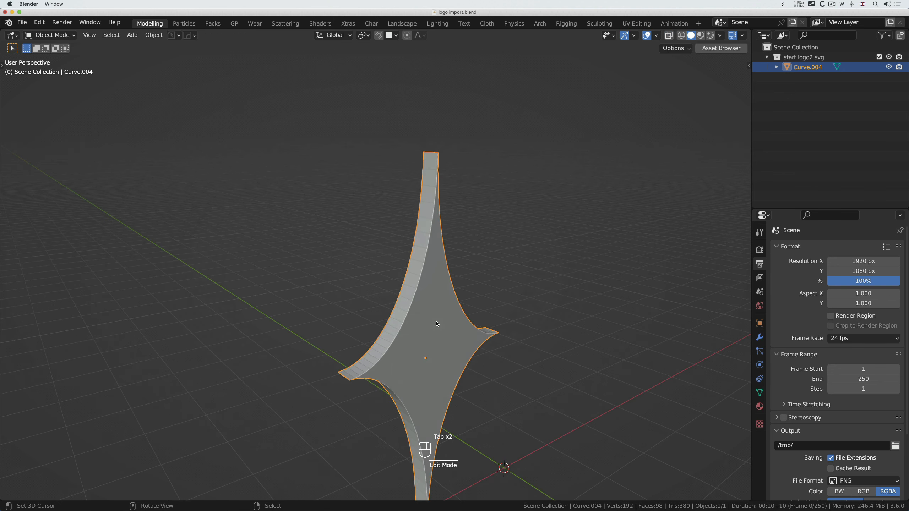
scroll(413, 325, "up", 5, "ctrl")
scroll(412, 325, "right", 5)
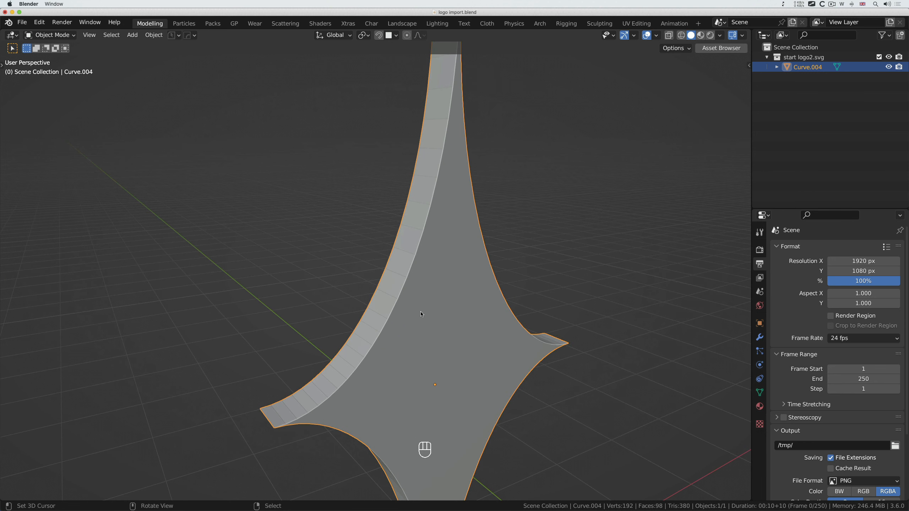
Step: Apply Shade Auto Smooth to the star object and save the file
key("w")
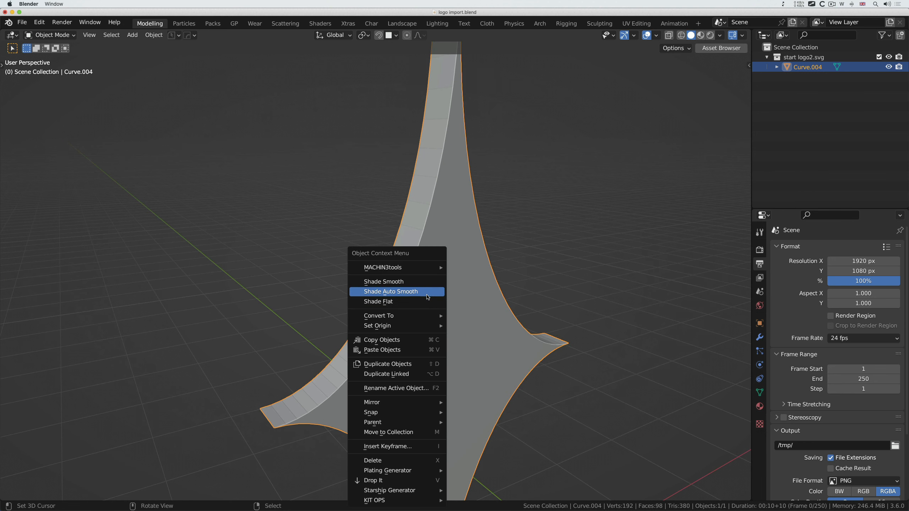
left_click(427, 292)
scroll(387, 340, "right", 10)
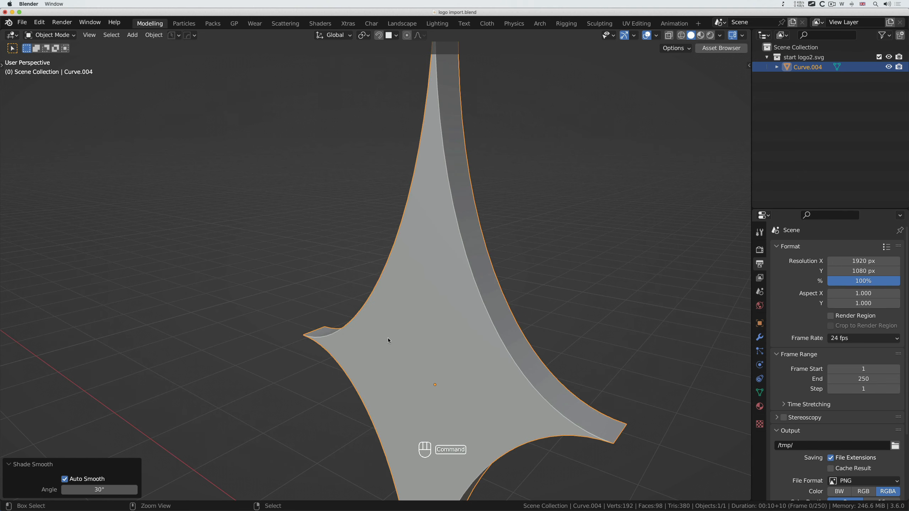
key("super+s")
scroll(389, 340, "down", 2, "shift")
scroll(388, 340, "right", 3)
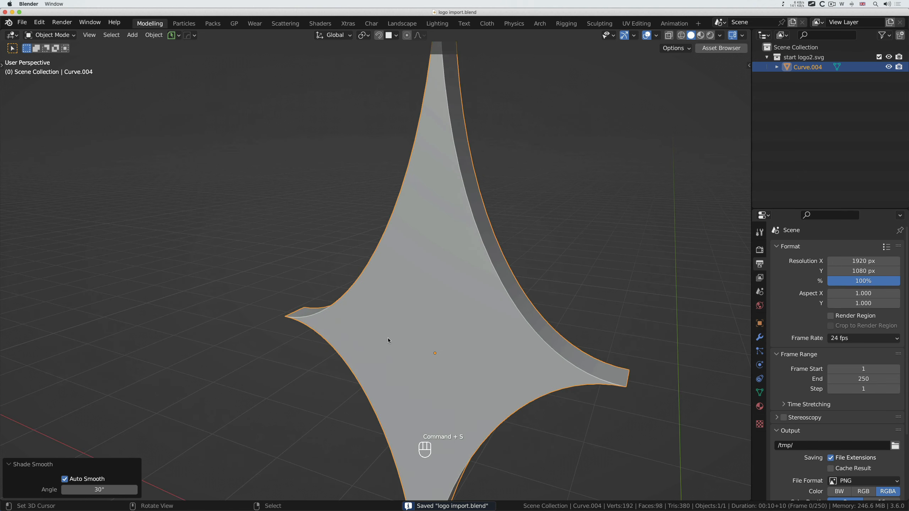
Step: Enter Edit Mode on the star mesh with its side faces in view
key("Tab")
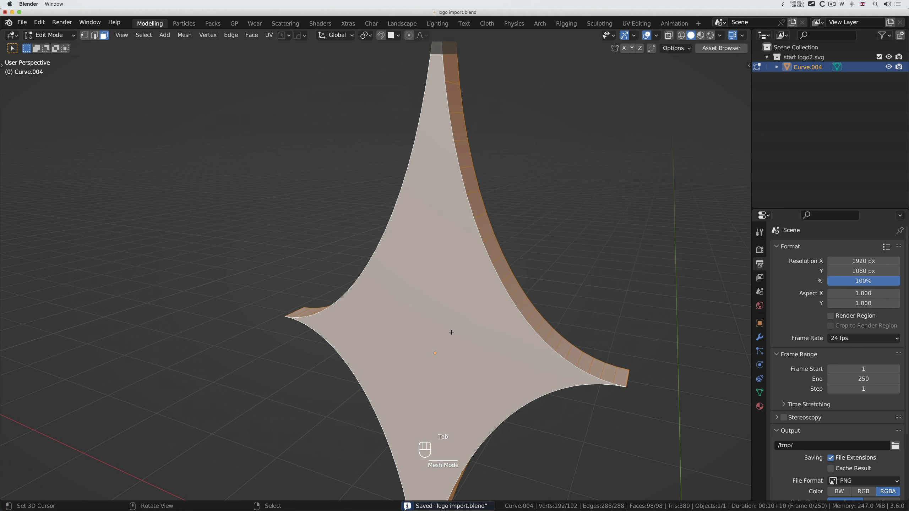
scroll(451, 332, "right", 3)
scroll(451, 332, "right", 3)
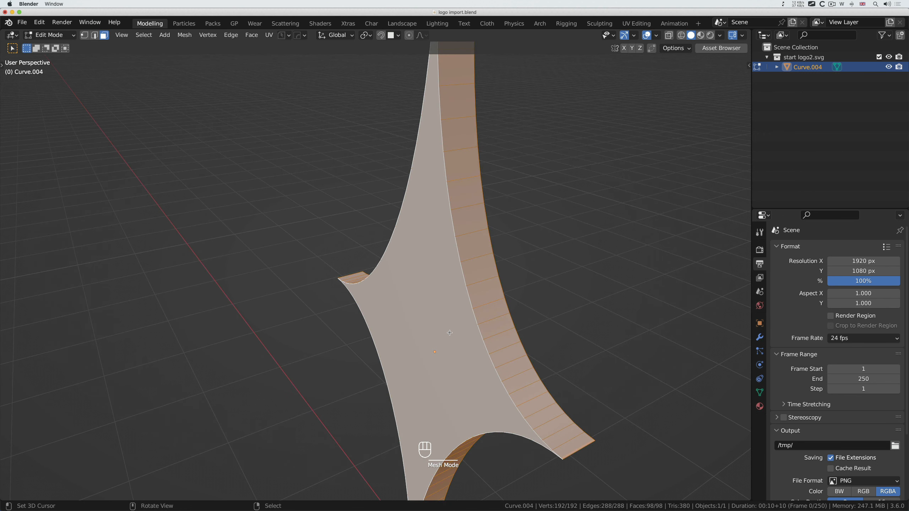
key("Tab")
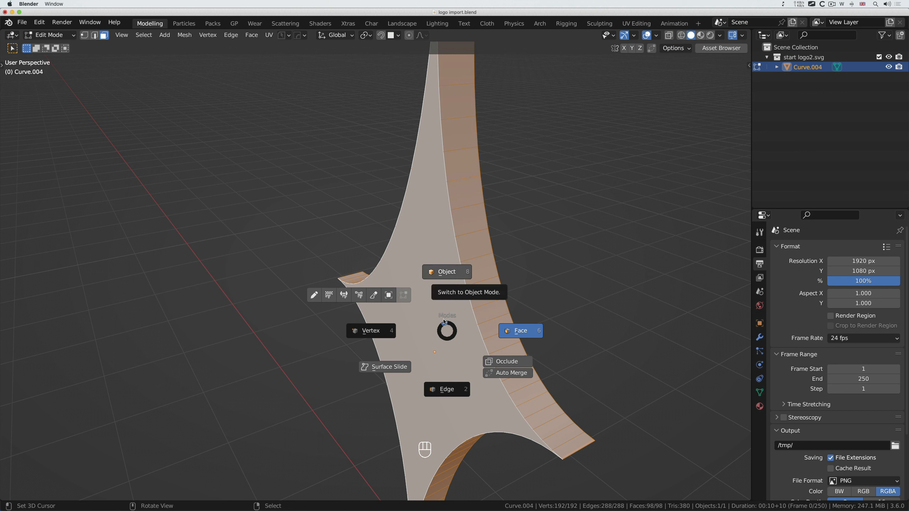
key("Escape")
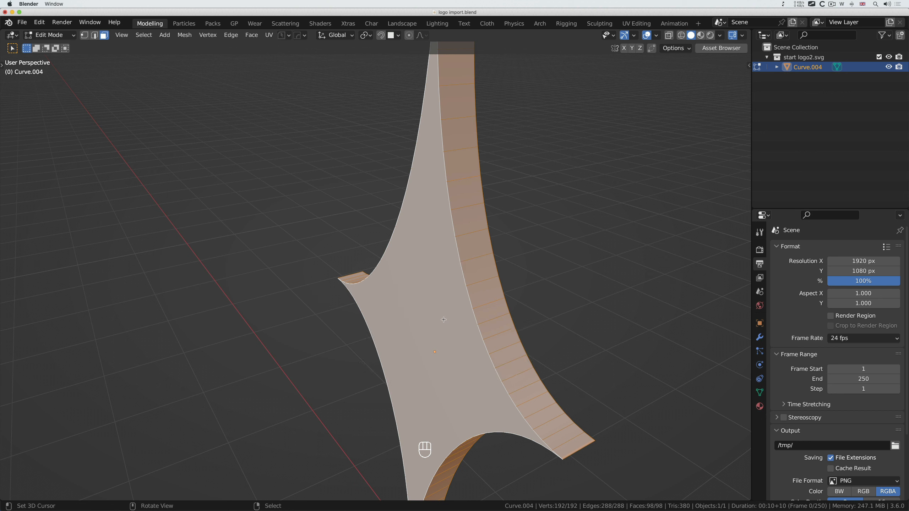
left_click(68, 36)
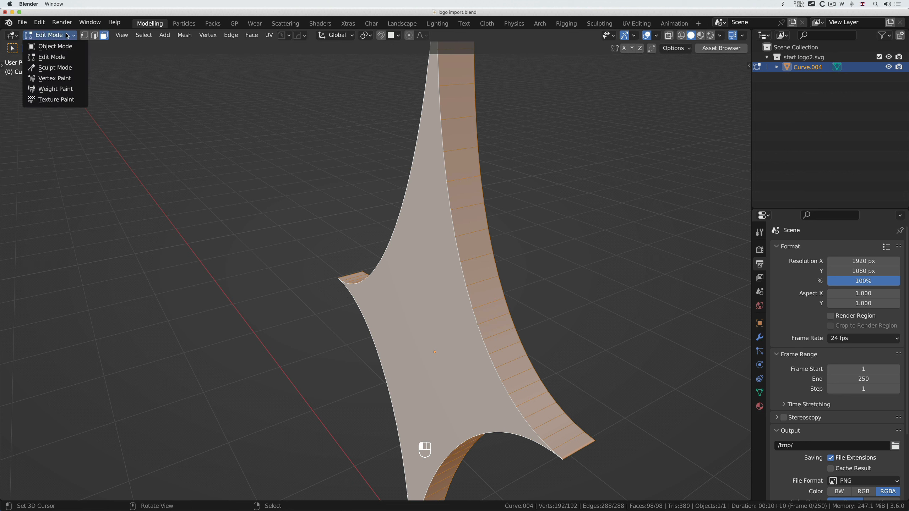
left_click(67, 36)
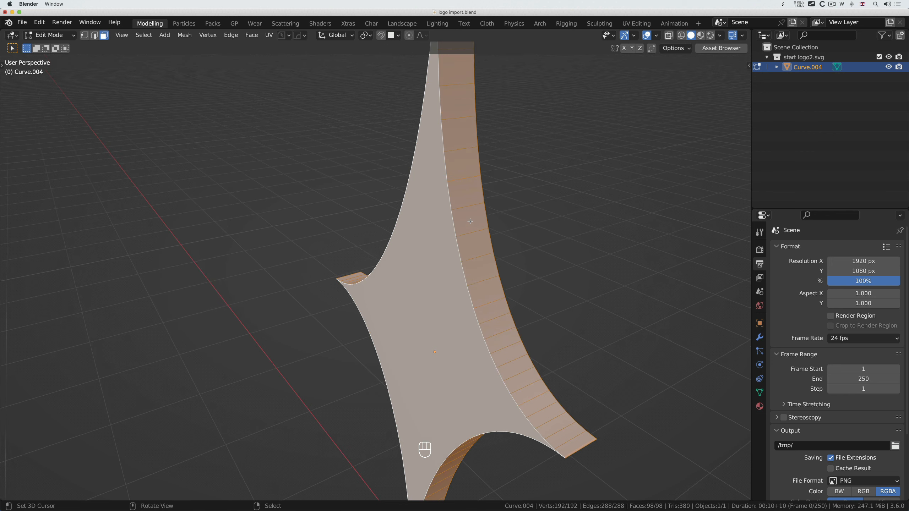
Step: Clear the face selection and loop-select the band of side faces running around the star's rim
key("a")
key("a")
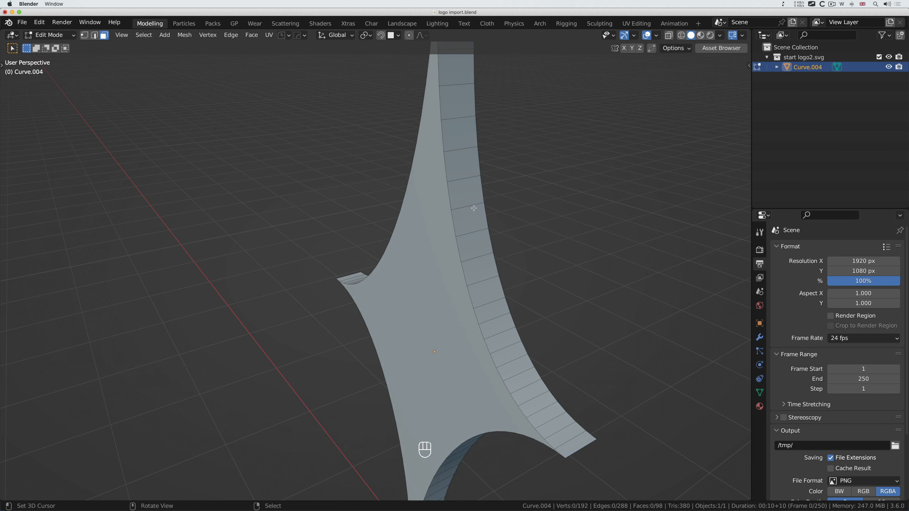
key("alt")
left_click(472, 206, "alt")
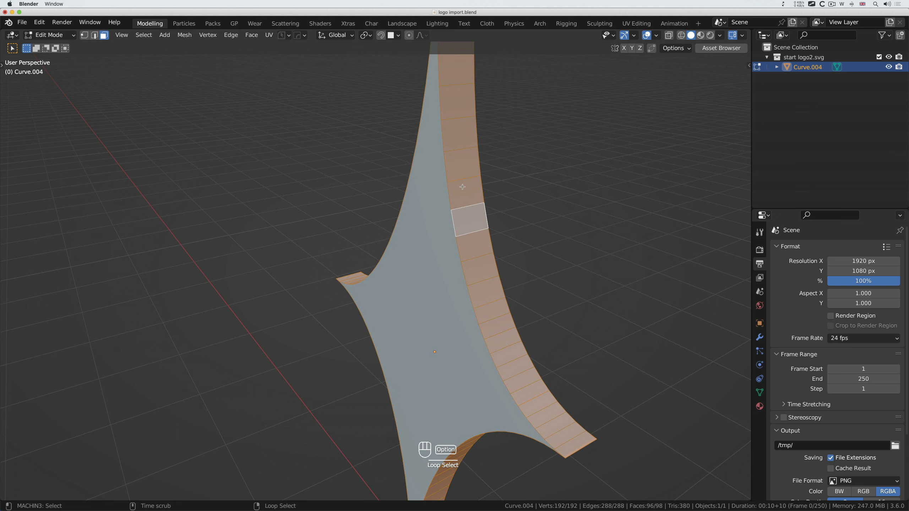
middle_click_drag(463, 186, 471, 235)
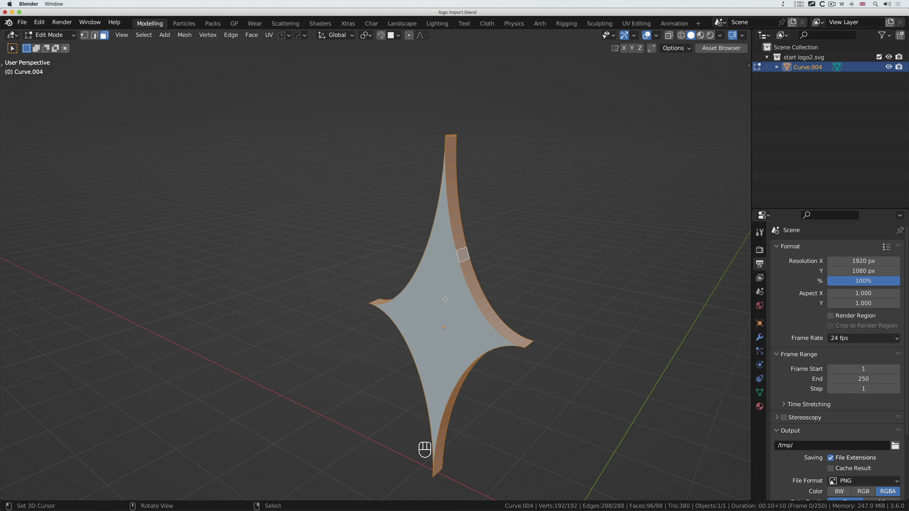
Step: Duplicate the selected rim faces in place, leaving the copy at its original position
key("shift+d")
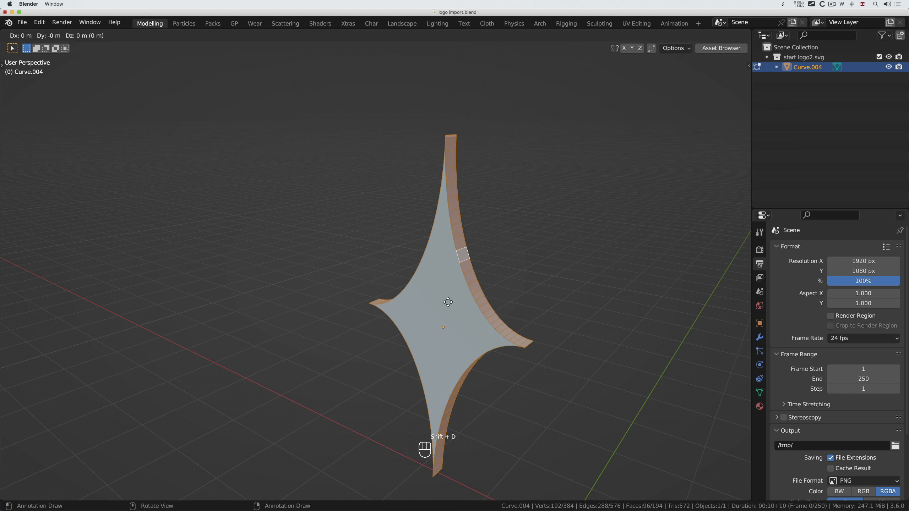
right_click(447, 302)
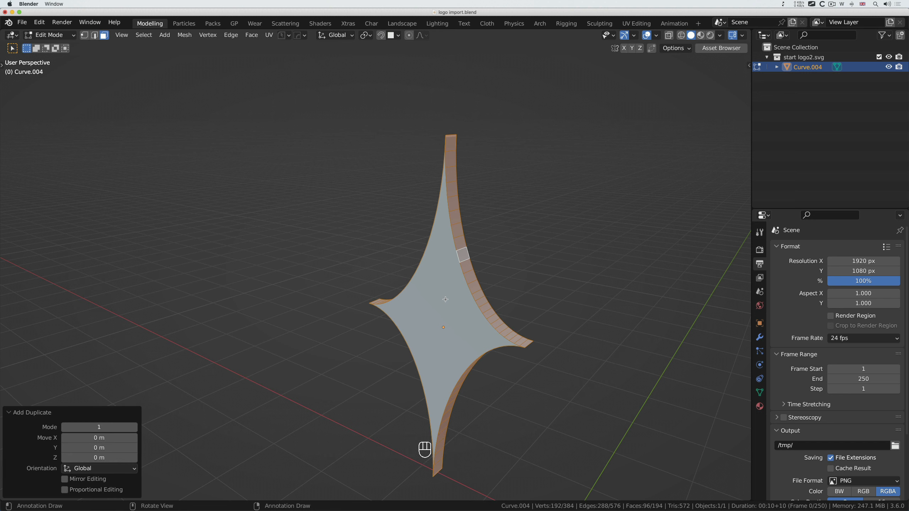
key("g")
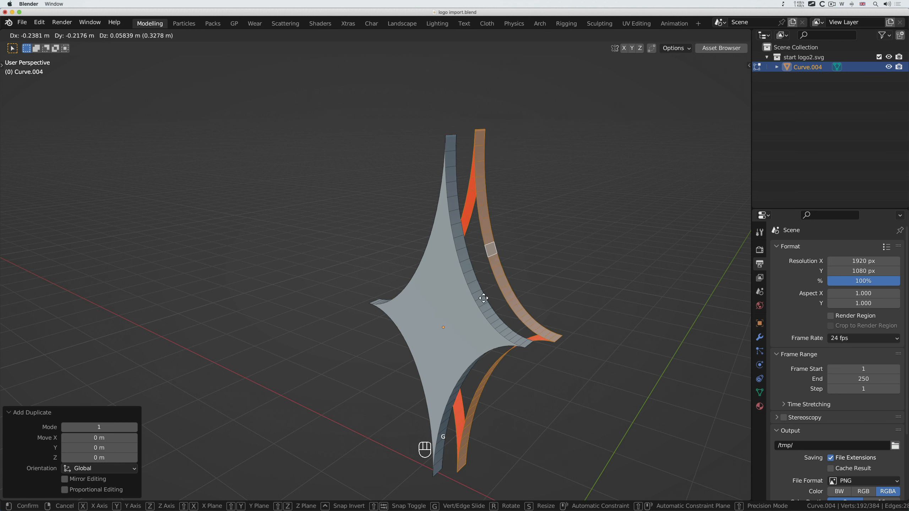
right_click(478, 295)
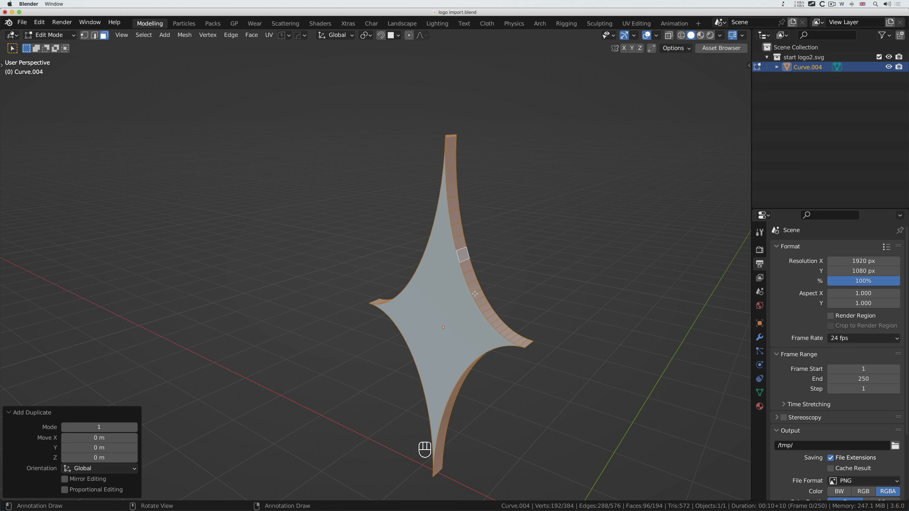
Step: Separate the duplicated rim faces by selection into a new object and return to Object Mode
key("p")
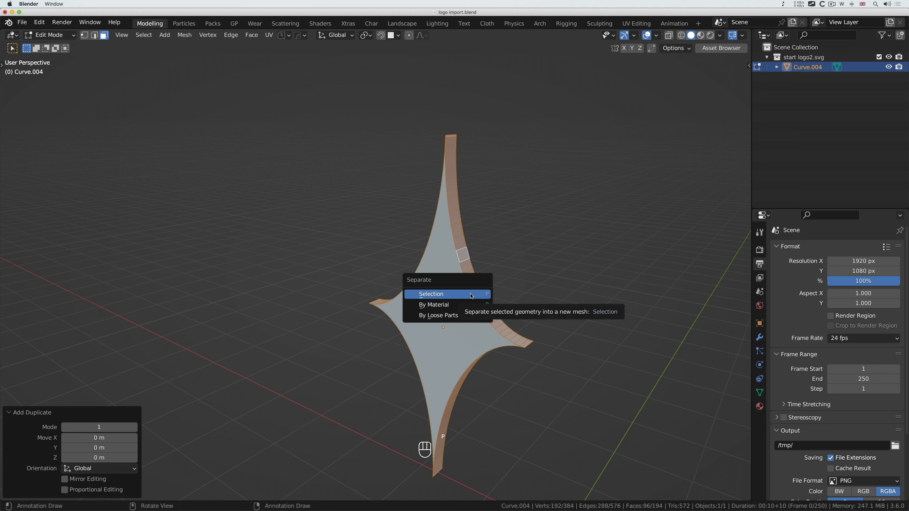
left_click(471, 296)
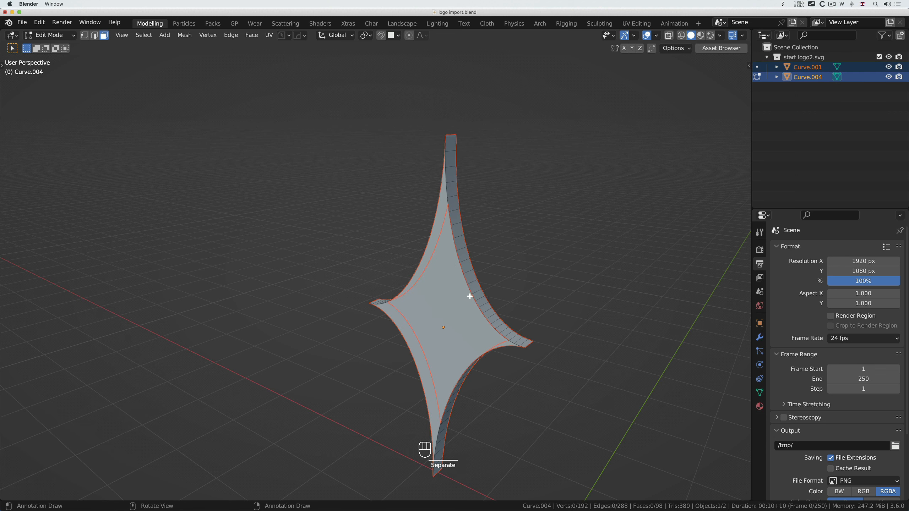
key("Tab")
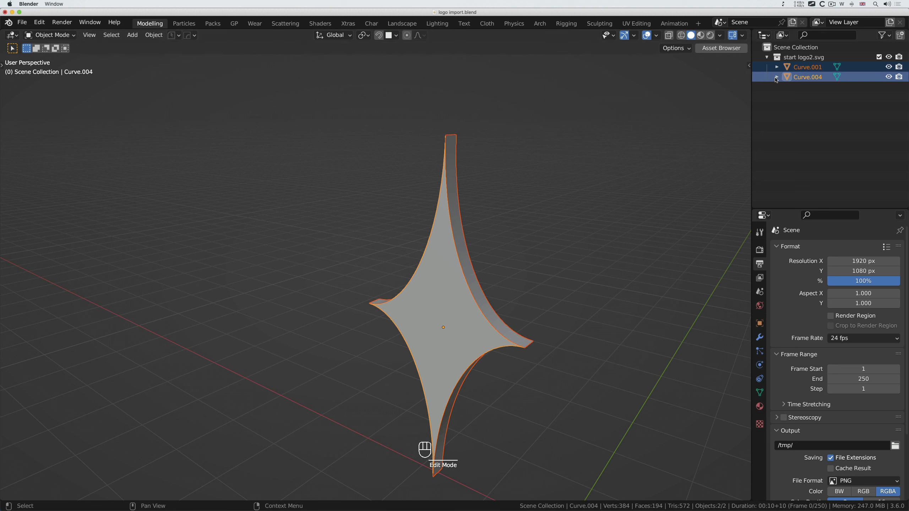
Step: Check what each of the two star objects contains by hiding and showing them one at a time
left_click(889, 77)
left_click(888, 77)
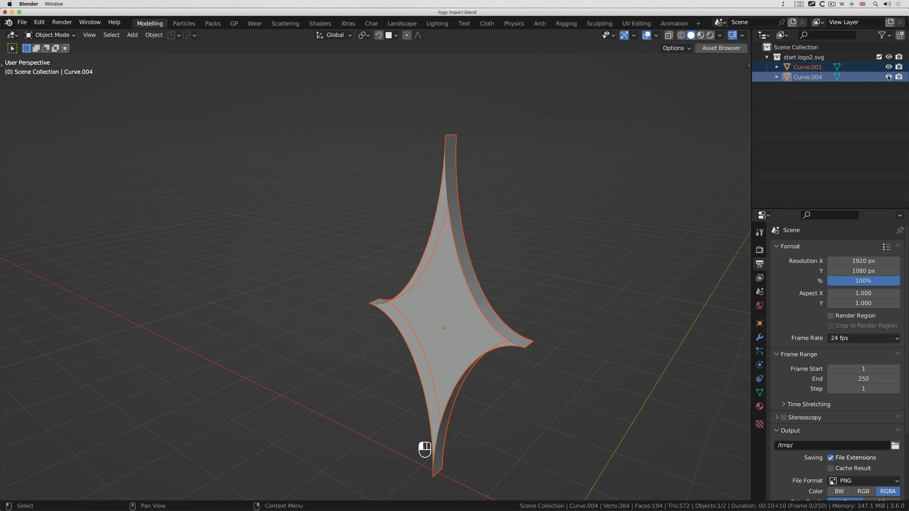
left_click(888, 67)
left_click(888, 67)
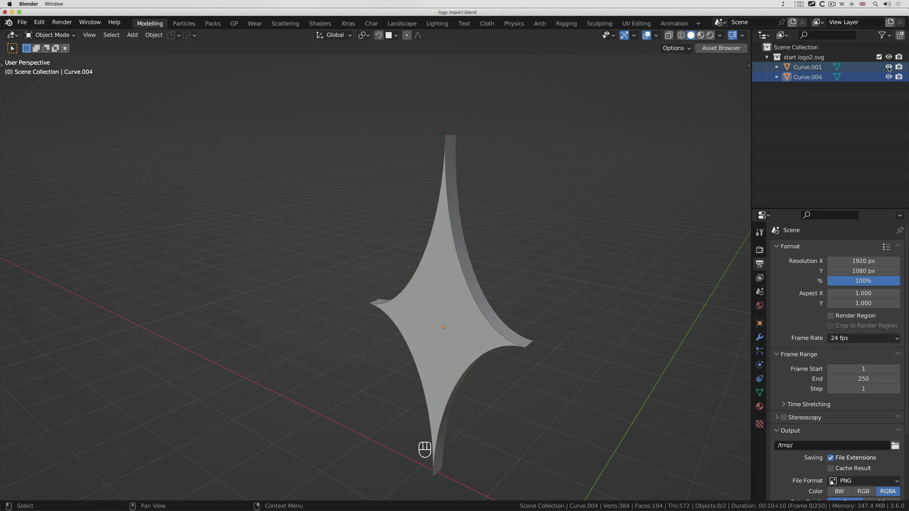
Step: Rename the separated rim object Curve.001 to "logo_fill"
double_click(807, 68)
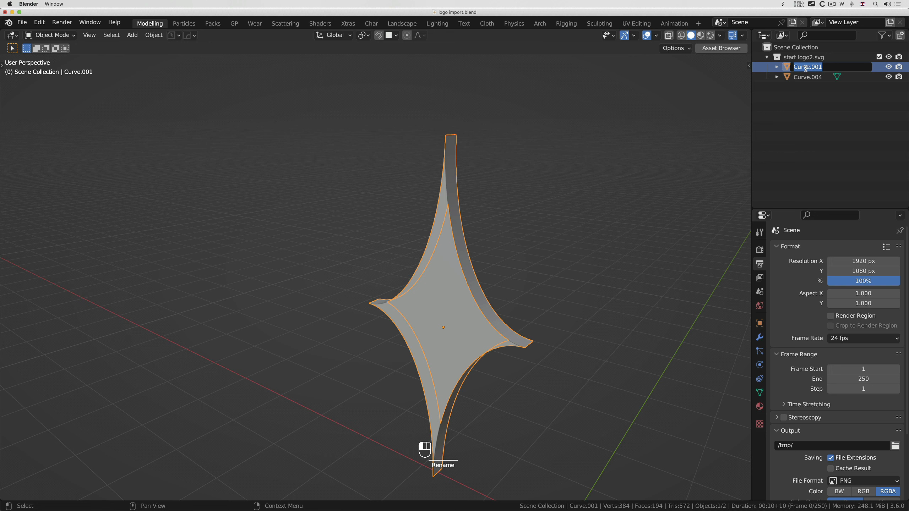
type("logo_fill")
key("Return")
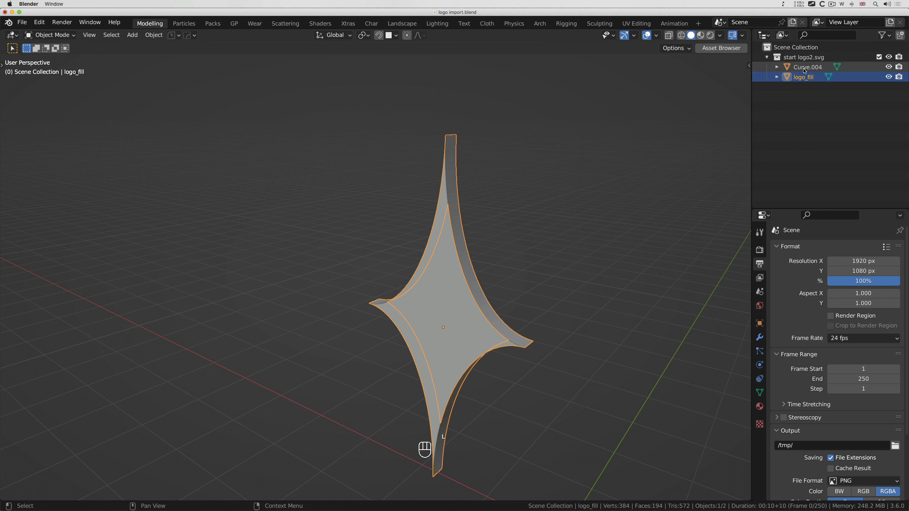
Step: Rename the star object Curve.004 to "logog_rim" and save the file
double_click(804, 68)
type("logog_rim")
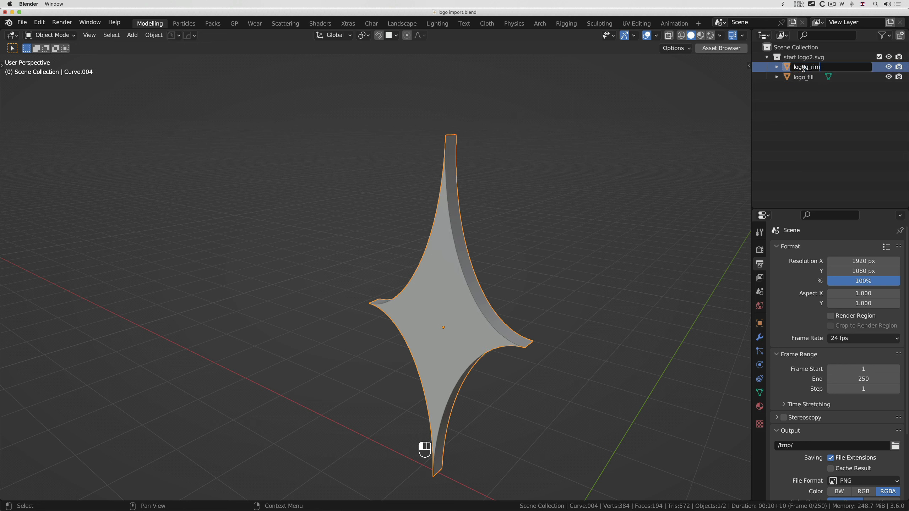
key("Return")
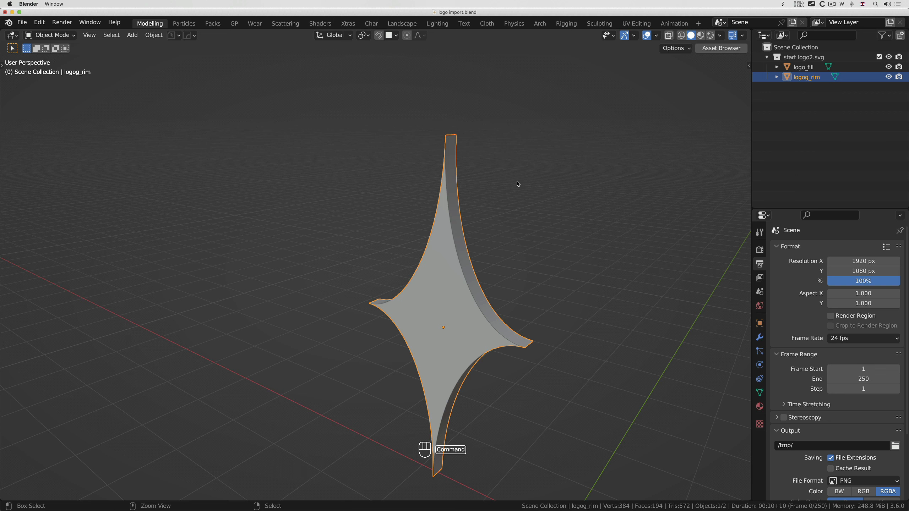
key("super+s")
left_click(459, 311)
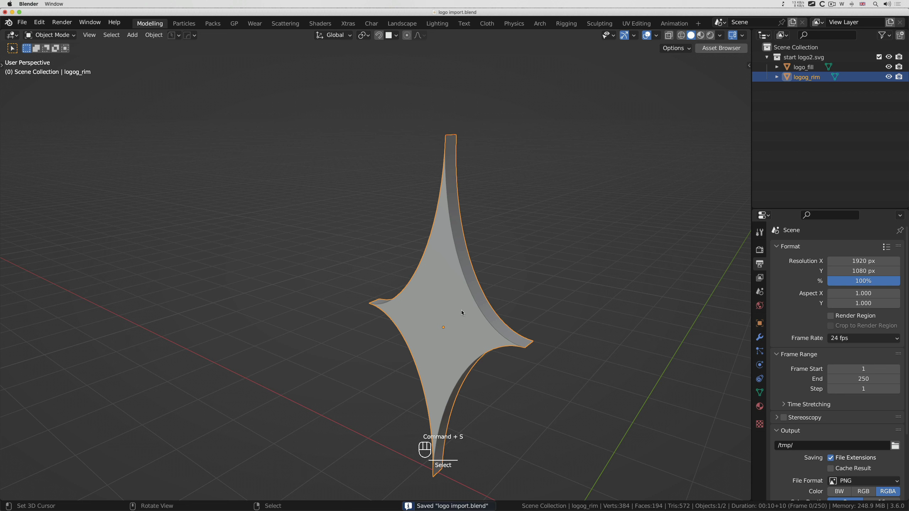
Step: Create a new material on the logo_fill object and set its base color to a pale golden yellow
left_click(800, 68)
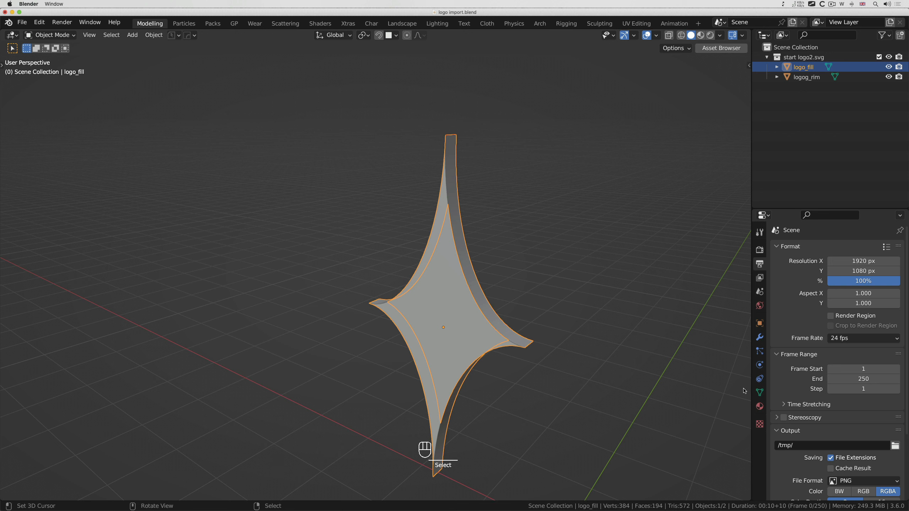
left_click(759, 406)
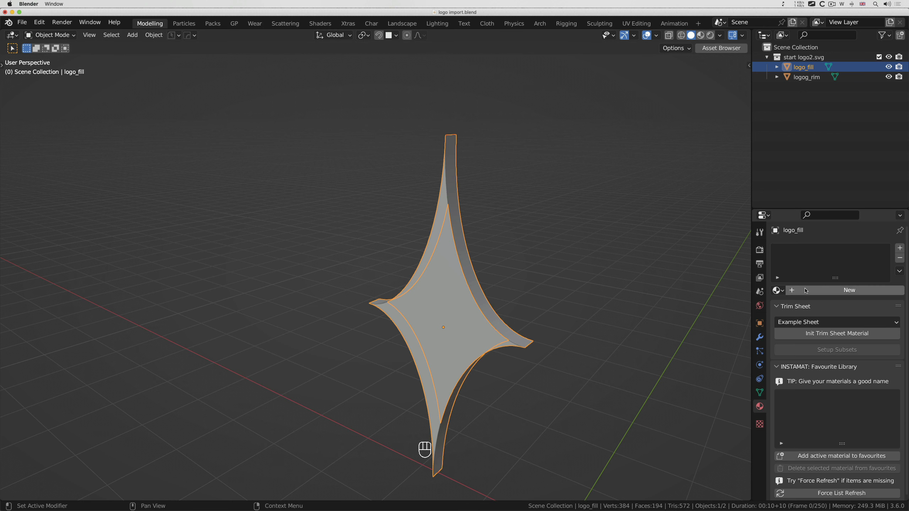
left_click(806, 306)
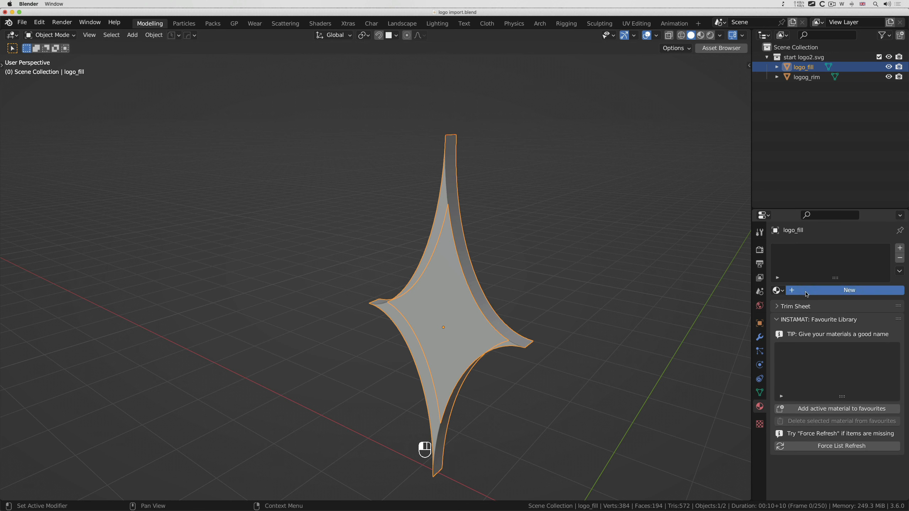
left_click(819, 291)
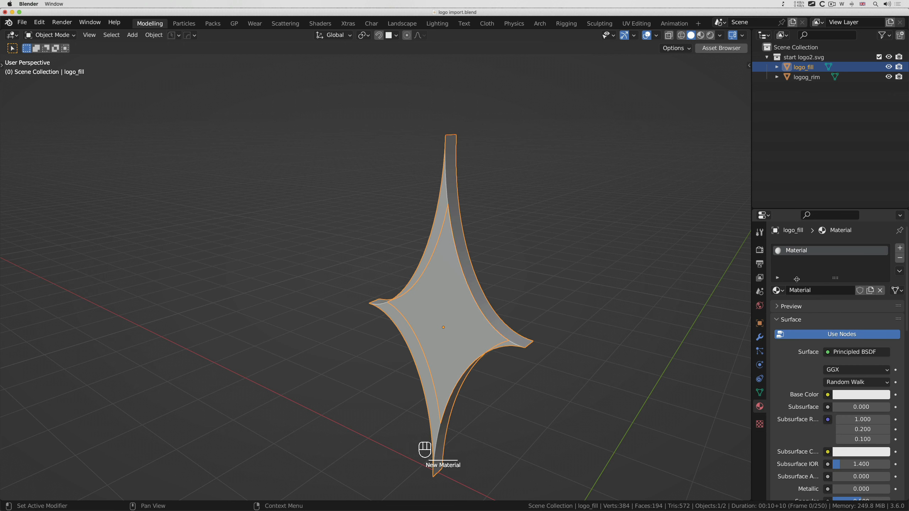
left_click(851, 397)
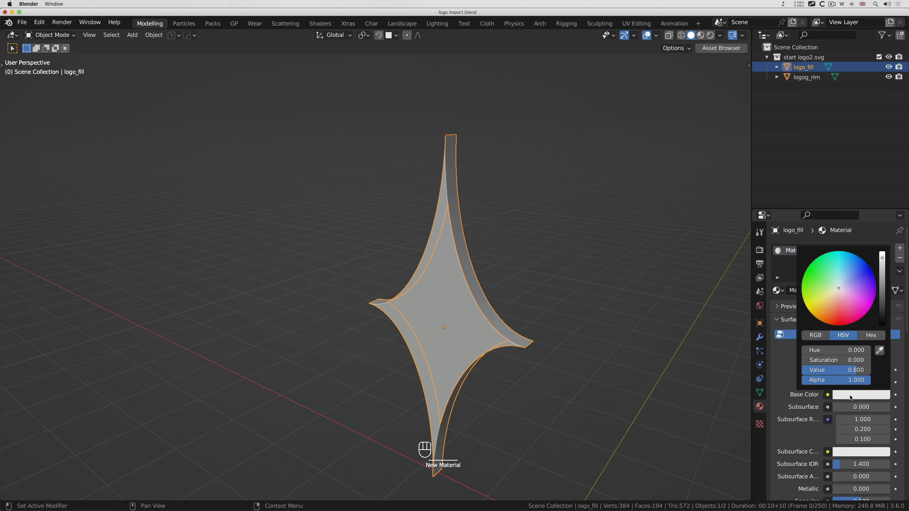
left_click_drag(833, 294, 826, 300)
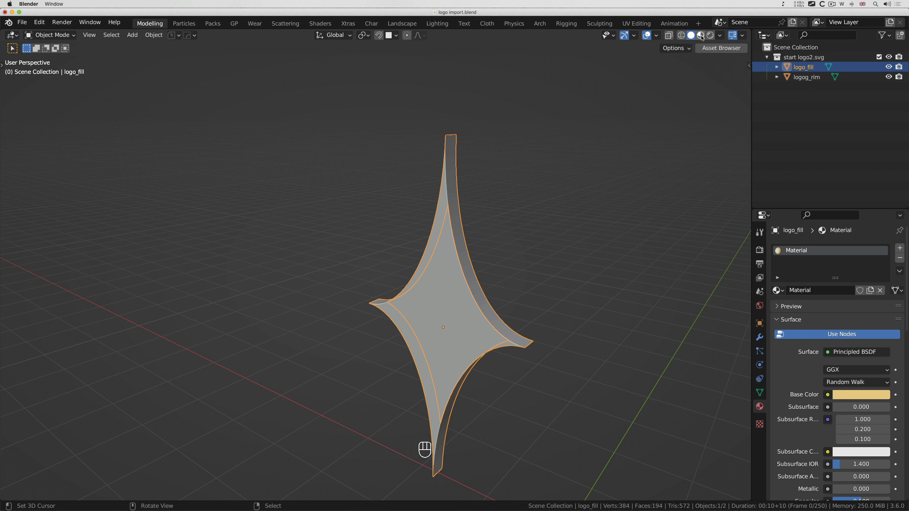
Step: Switch the viewport to Material Preview shading and view the star with its new material
left_click(701, 35)
scroll(478, 316, "left", 10)
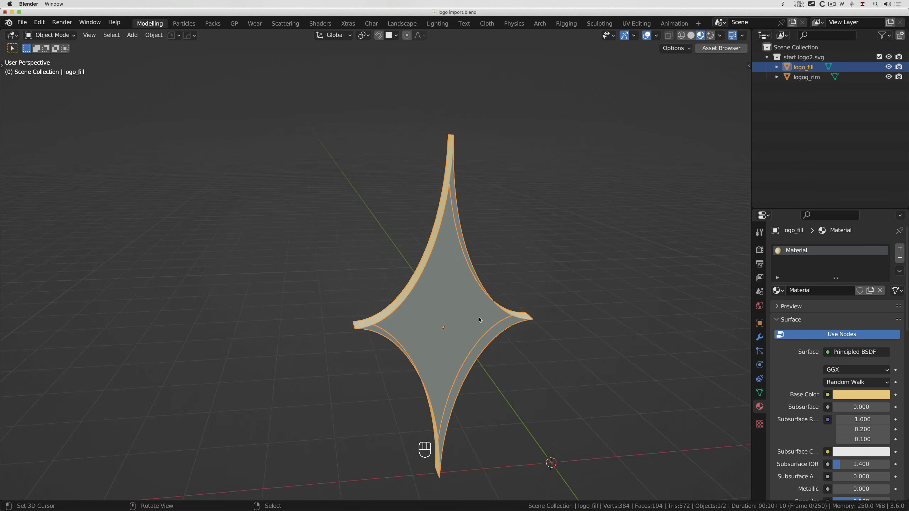
scroll(478, 317, "left", 5)
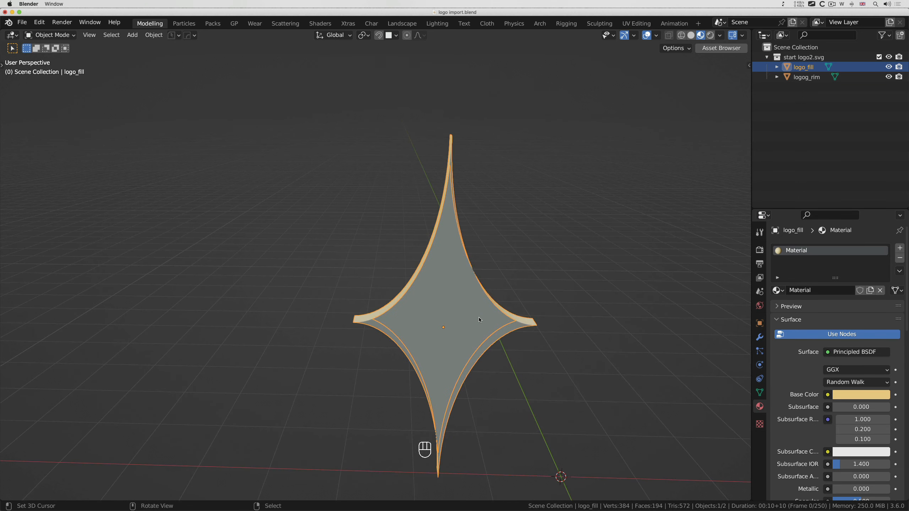
Step: Check which faces belong to logo_fill by test-moving the object and cancelling each move
key("g")
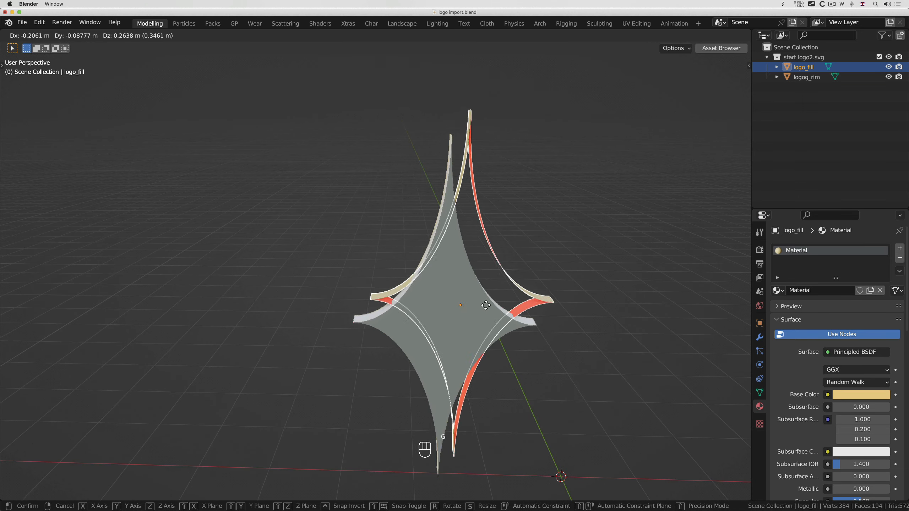
right_click(496, 319)
scroll(486, 318, "left", 3)
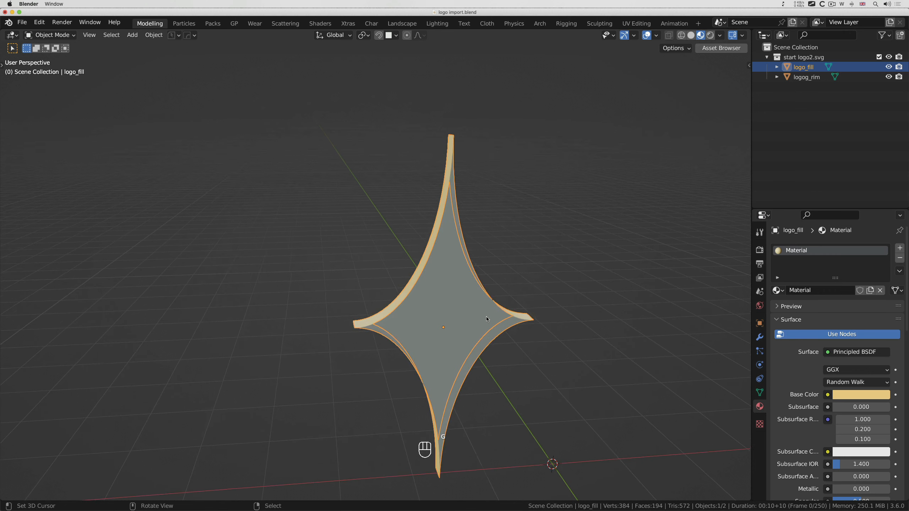
key("g")
right_click(788, 152)
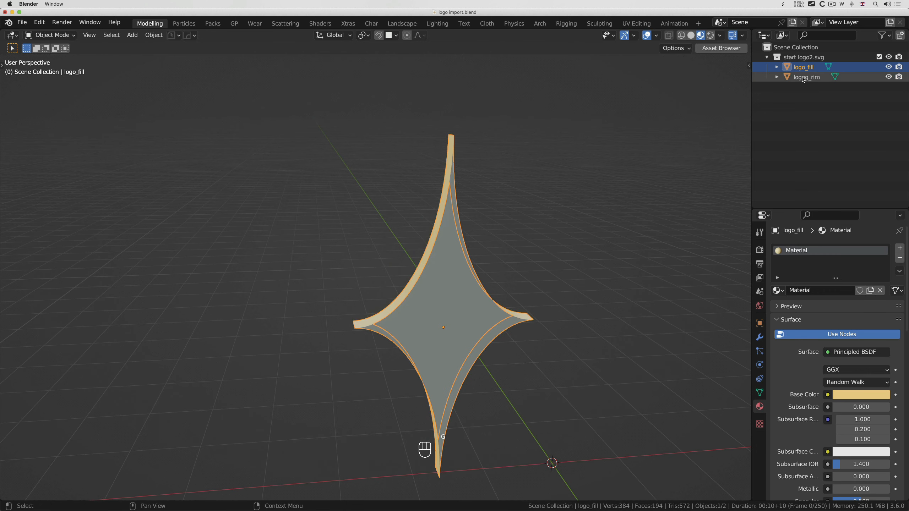
Step: Rename the logo_fill object to "logo_r" to free up its name
double_click(822, 67)
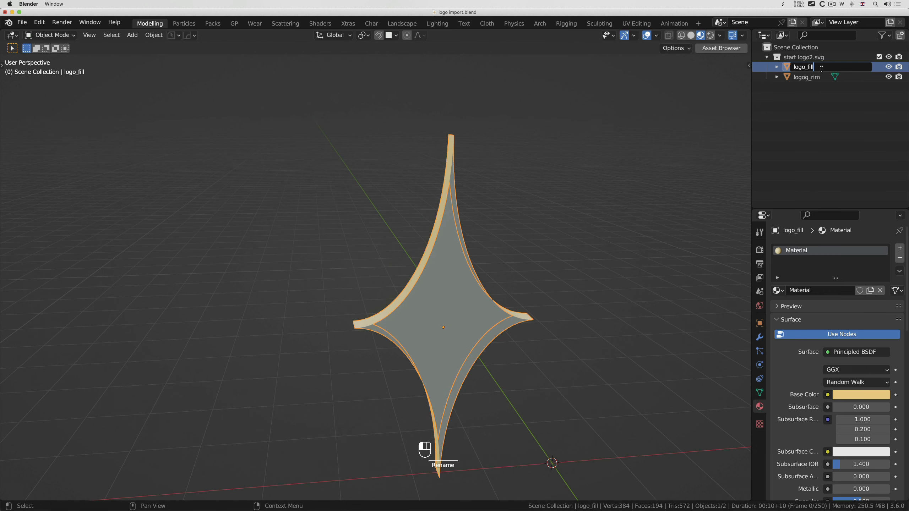
key("BackSpace")
key("BackSpace")
type("r")
key("Return")
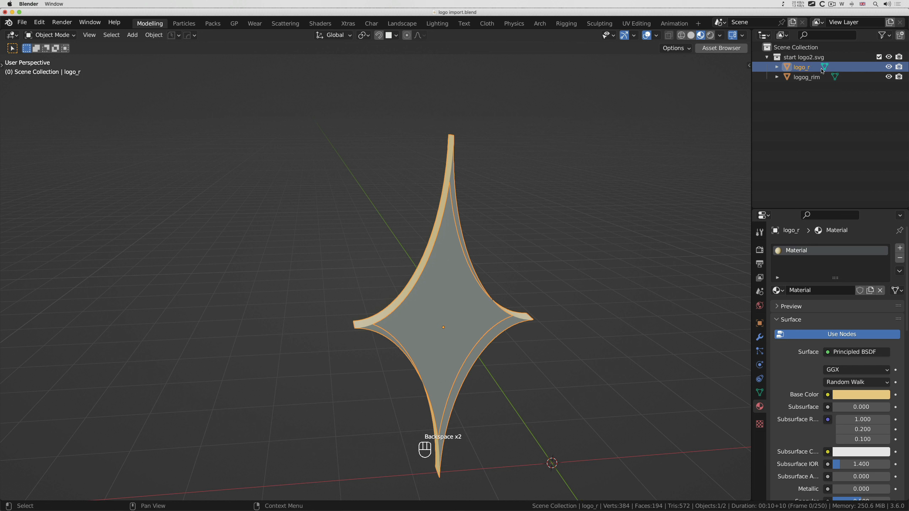
Step: Rename the logog_rim object to "logog_fill"
left_click(822, 78)
double_click(822, 78)
key("End")
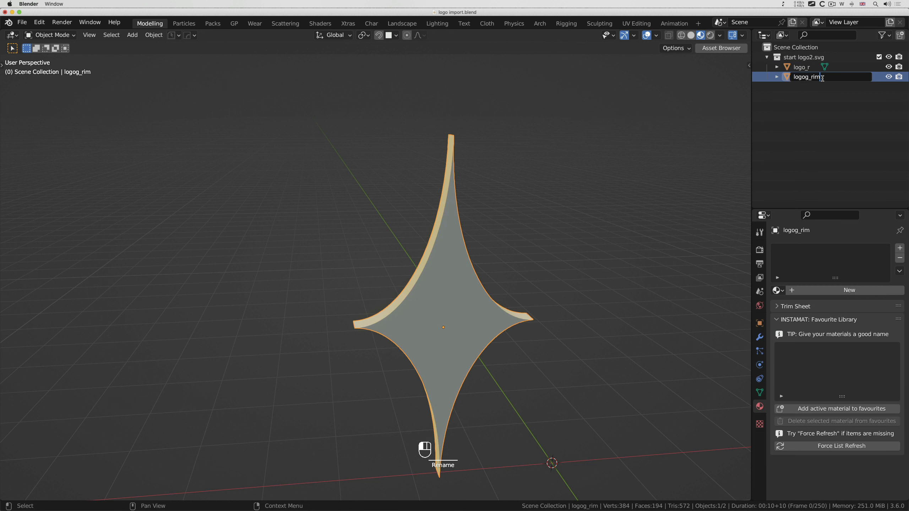
key("BackSpace")
key("BackSpace")
key("BackSpace")
type("fill")
key("Return")
Step: Complete the name of the logo_r object as "logo_rim"
left_click(814, 67)
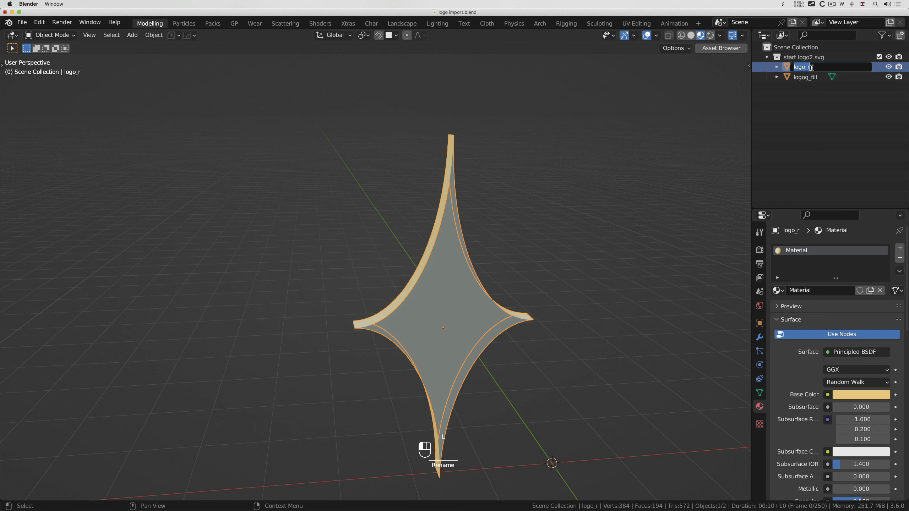
double_click(814, 67)
type("im")
key("Return")
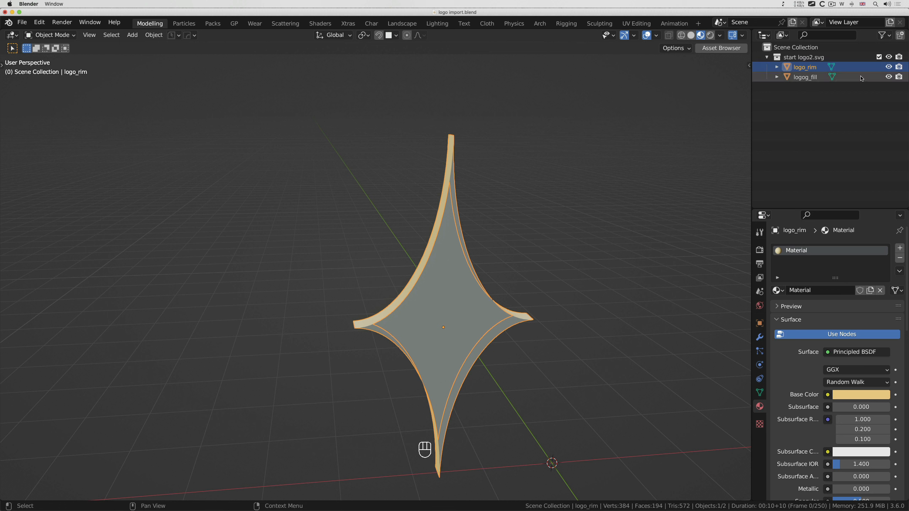
Step: Check the contents of logo_rim and logog_fill by toggling the rim's visibility and test-moving each object, cancelling the moves
left_click(890, 67)
left_click(890, 68)
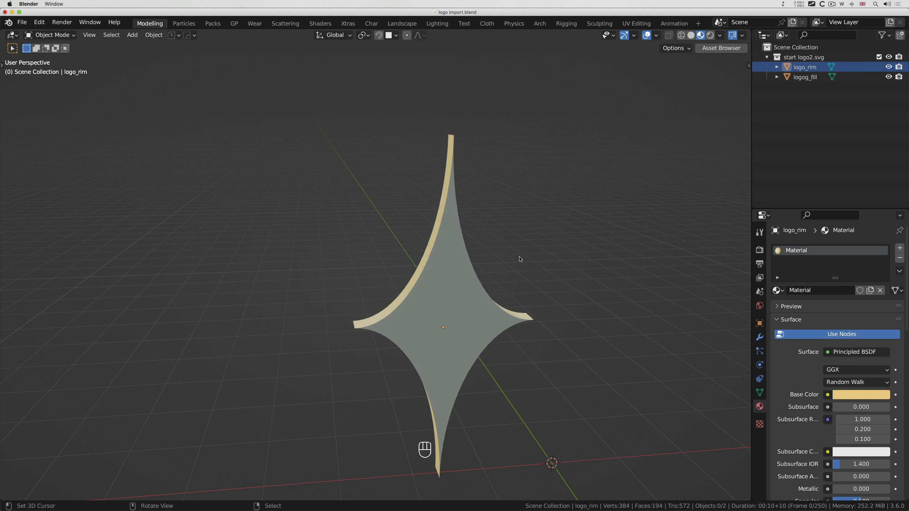
left_click(787, 67)
key("g")
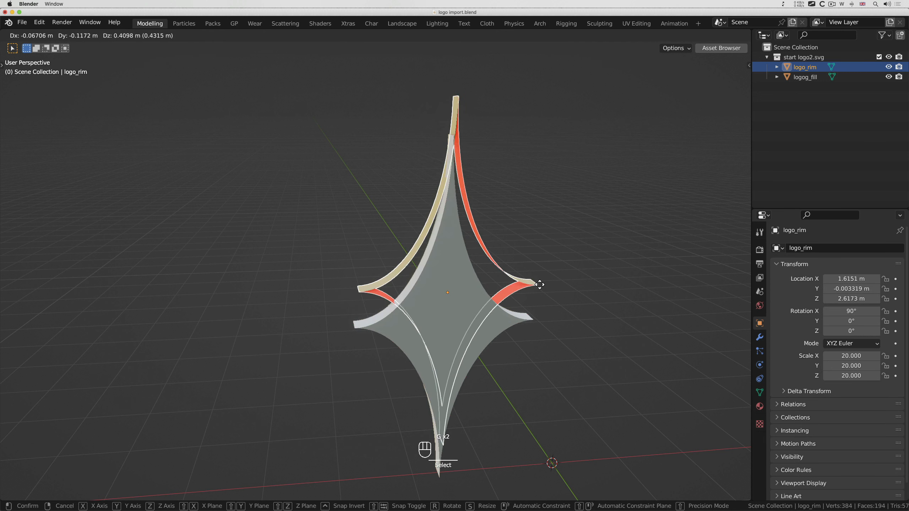
right_click(537, 286)
left_click(801, 76)
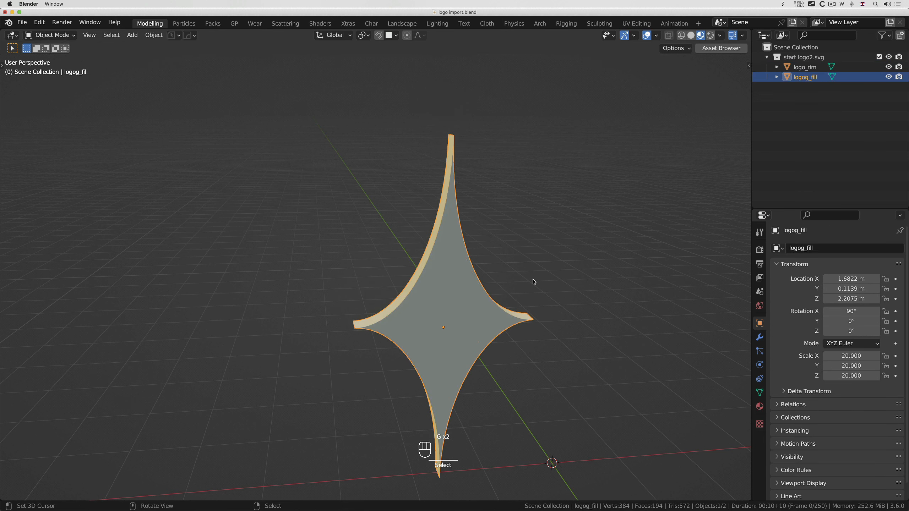
key("g")
right_click(519, 288)
Step: Give the logog_fill object a new material with a pinkish-red base color and save the file
left_click(759, 407)
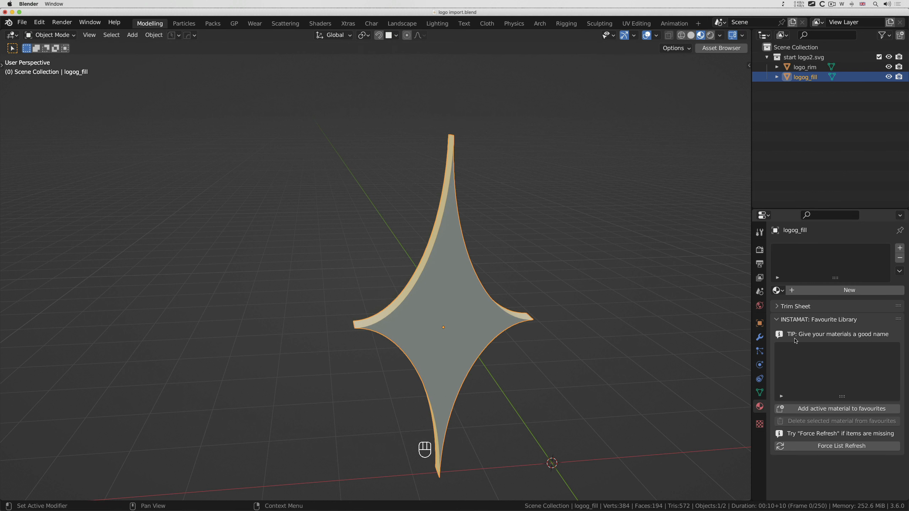
left_click(813, 291)
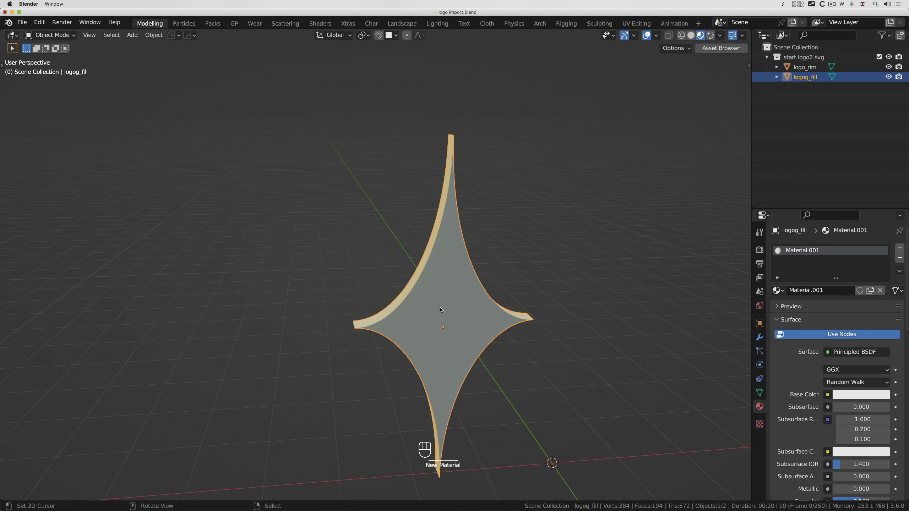
left_click(846, 394)
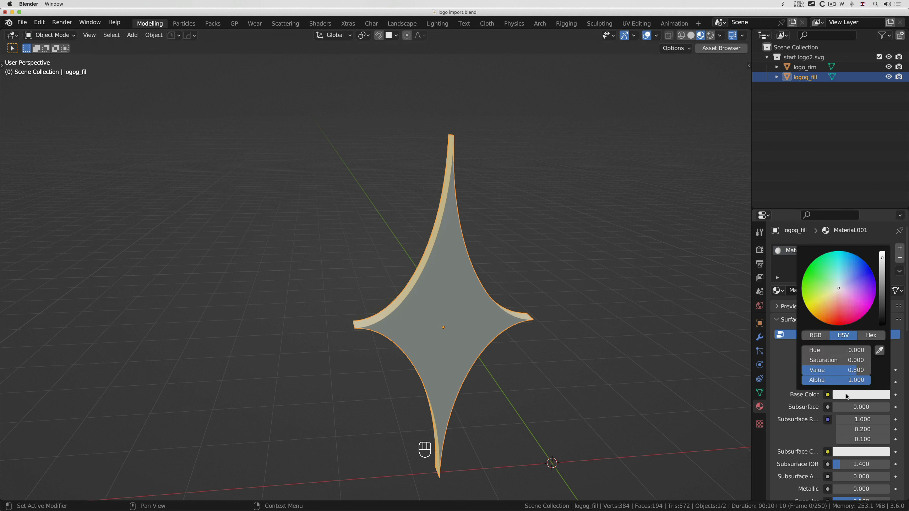
left_click(849, 321)
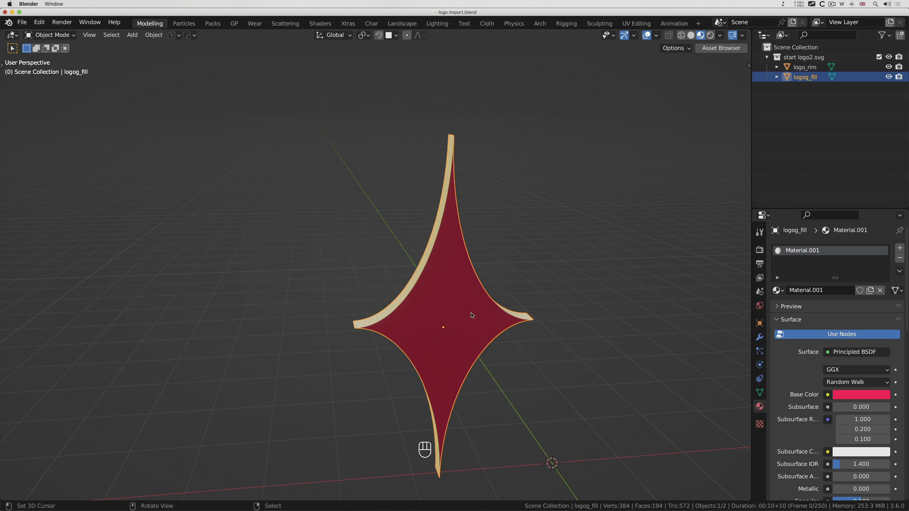
middle_click_drag(472, 315, 472, 315)
key("super+s")
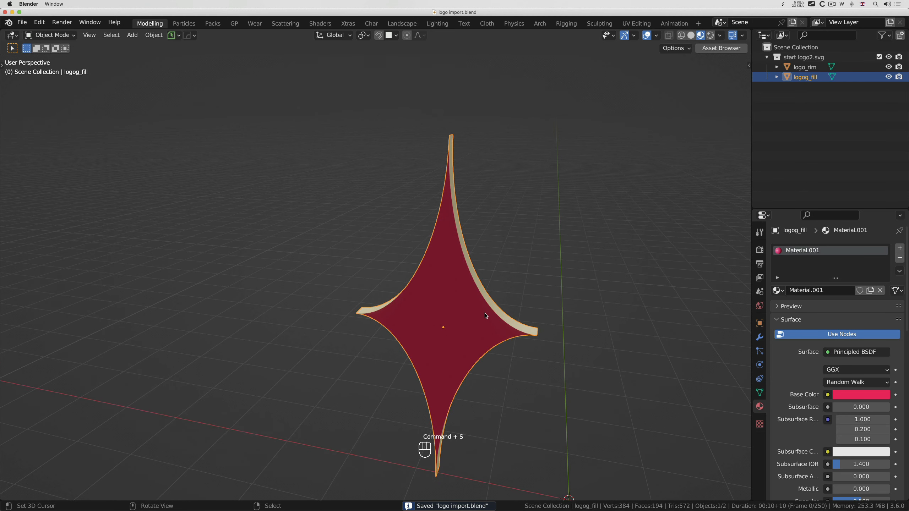
Step: Examine the two-colored star deselected and from another angle, test-moving logog_fill and cancelling the move
left_click(494, 310)
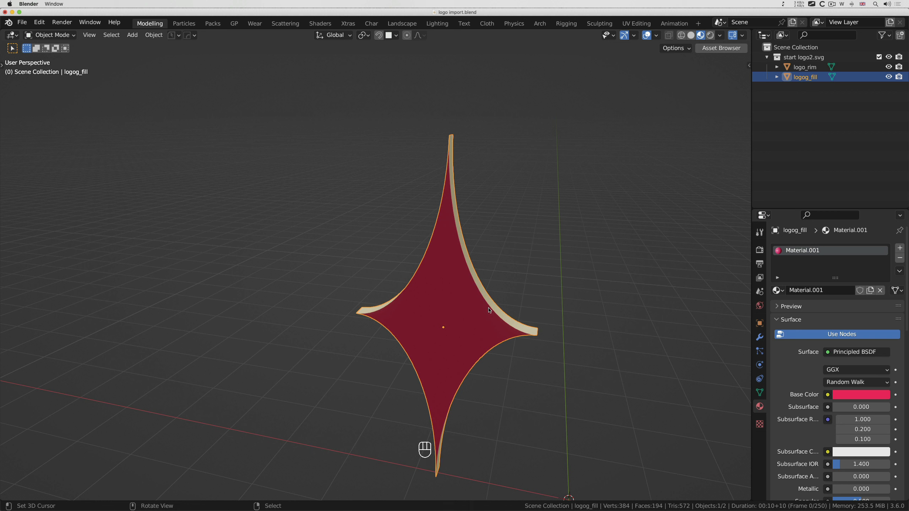
left_click(485, 295)
key("a")
key("a")
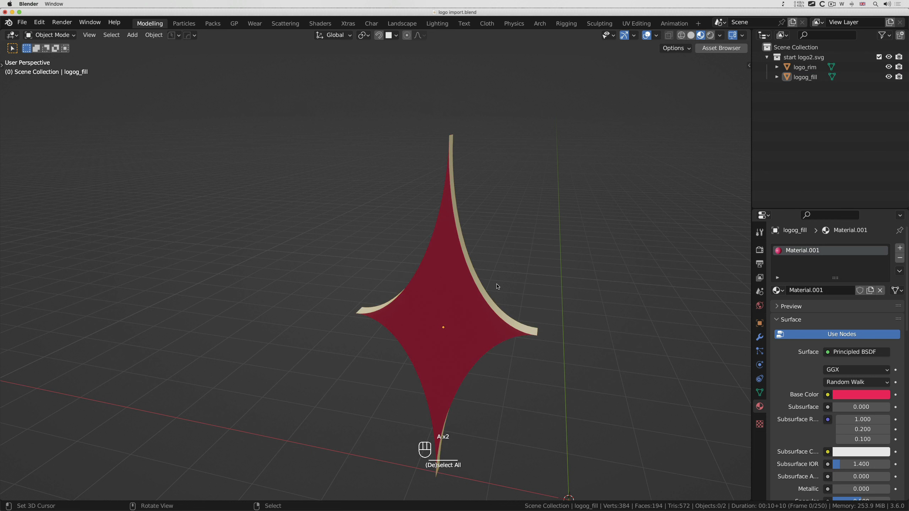
scroll(493, 293, "right", 2)
right_click(488, 299)
scroll(488, 299, "right", 2)
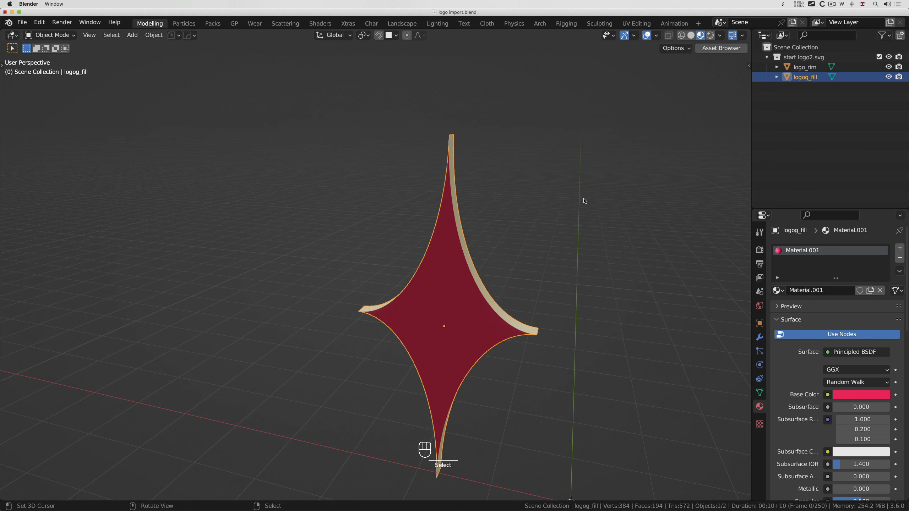
key("g")
right_click(505, 240)
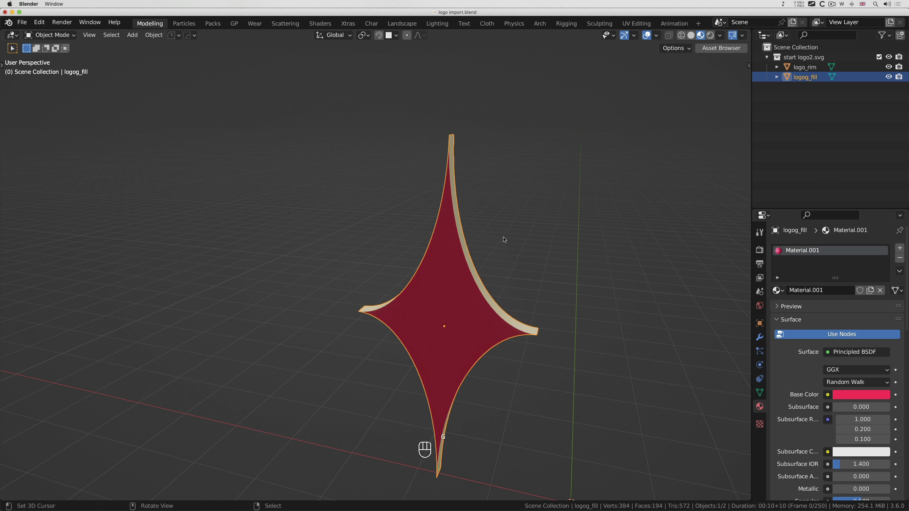
right_click(469, 259)
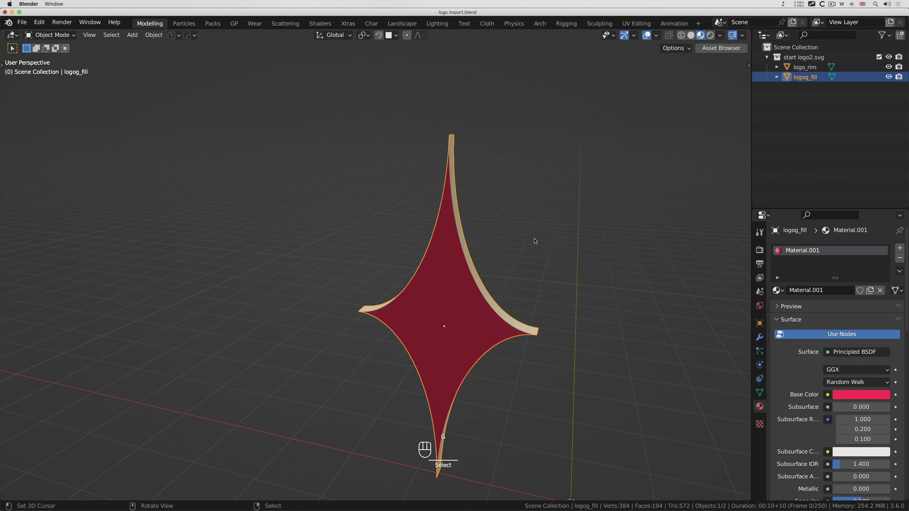
Step: Try a Solidify modifier on logo_rim with even thickness enabled and a thickness of 0.001 m, and remove the modifier
left_click(790, 69)
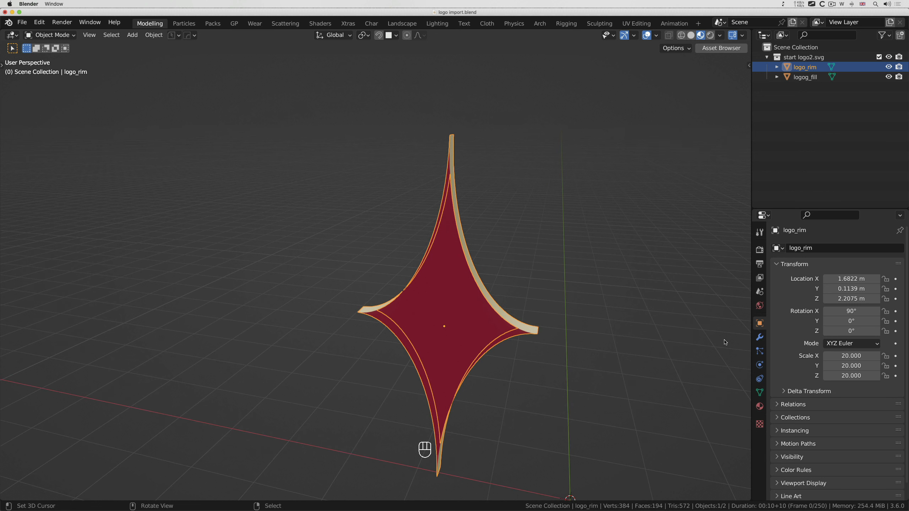
left_click(759, 337)
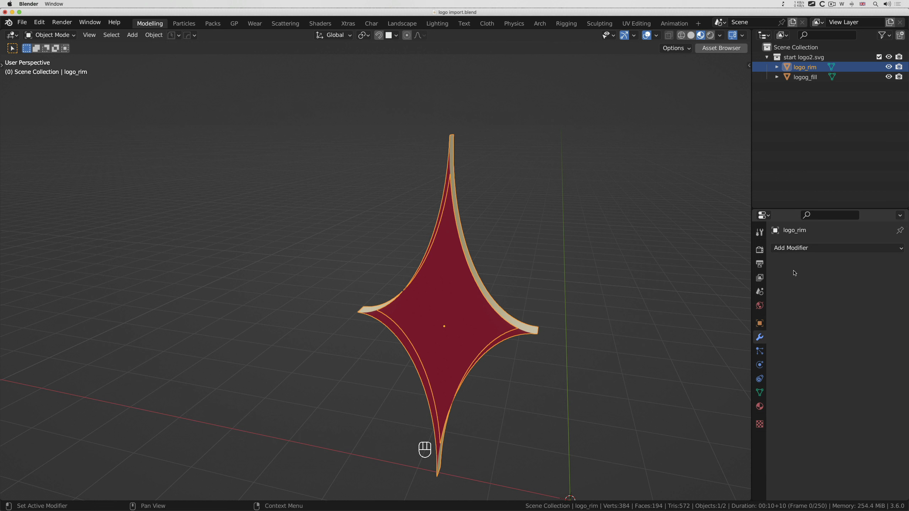
left_click(791, 251)
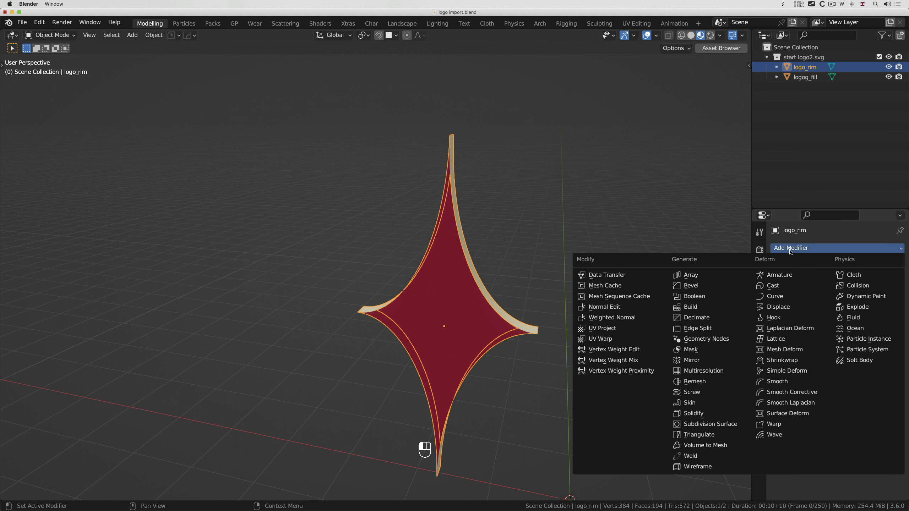
left_click(711, 414)
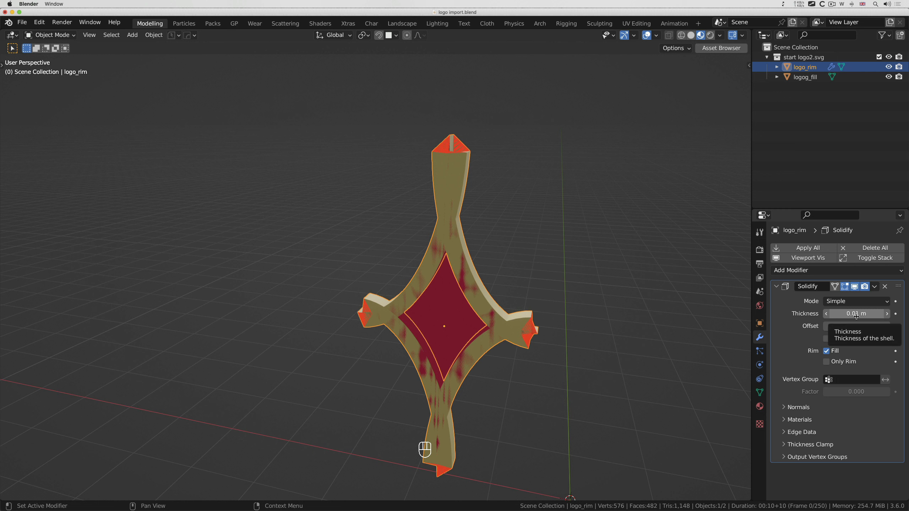
mouse_move(858, 314)
left_mouse_down("shift")
mouse_move(832, 313)
mouse_move(848, 313)
left_mouse_up("shift")
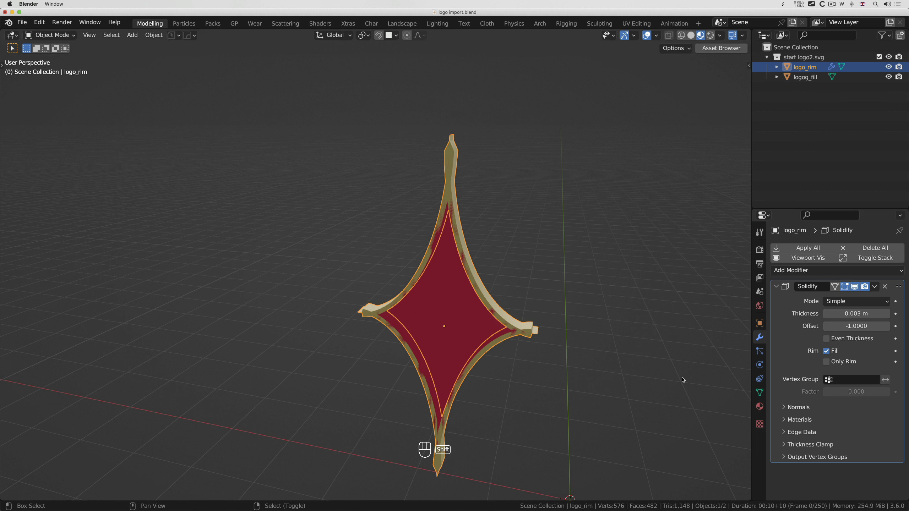
left_click(827, 339)
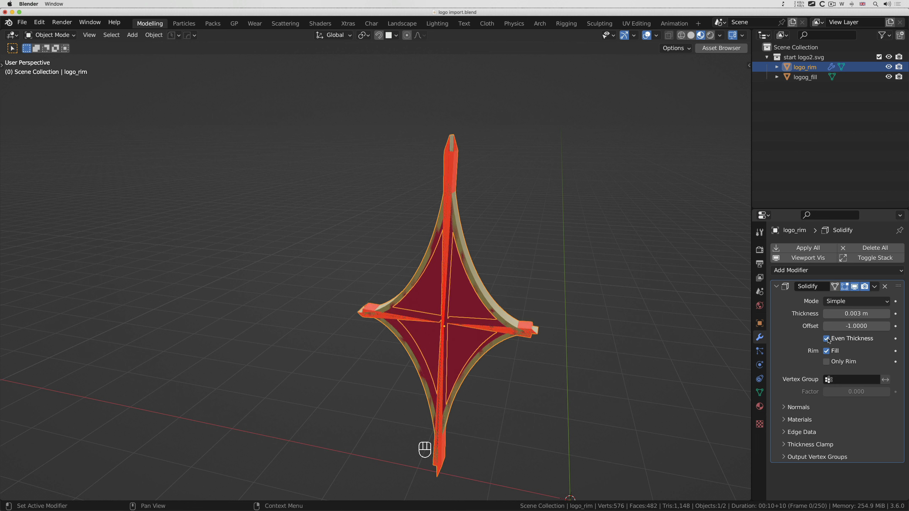
left_click_drag(853, 318, 843, 317, "shift")
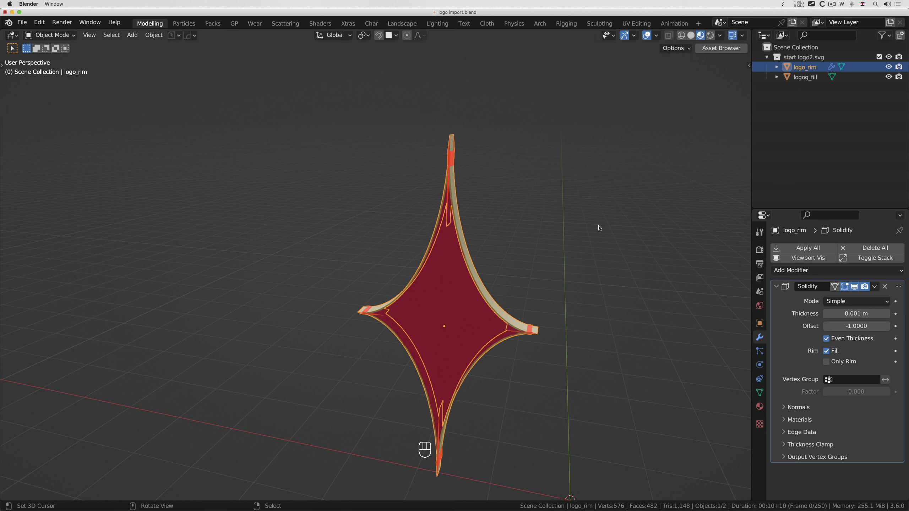
left_click(884, 287)
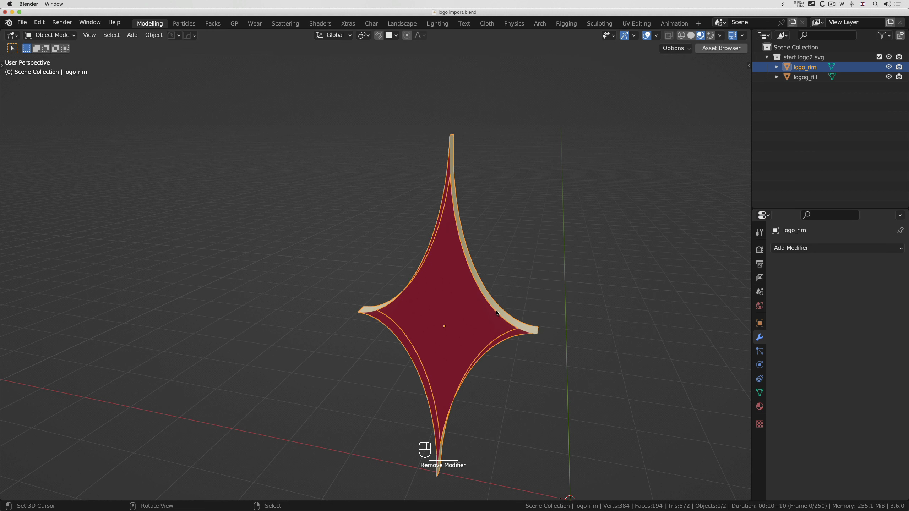
Step: Edit logo_rim in vertex mode with X-ray on and delete the six vertices forming the star's right tip
key("Tab")
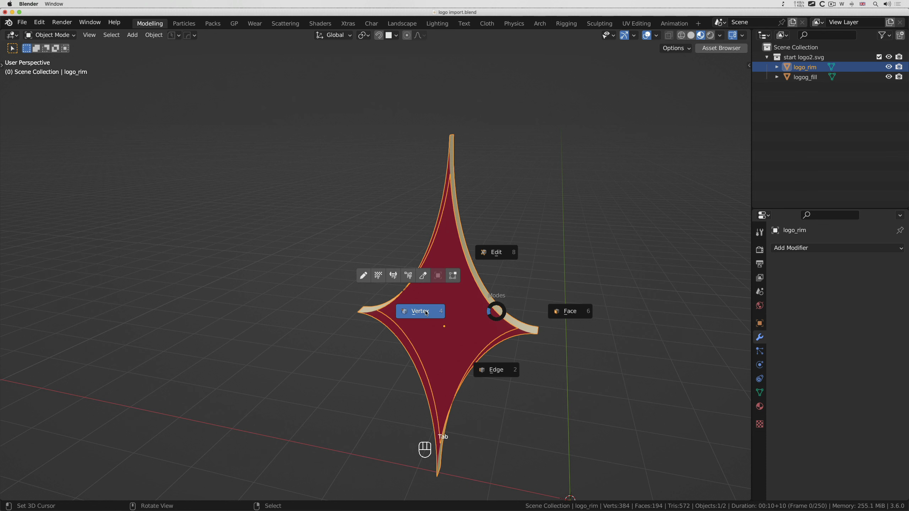
scroll(541, 340, "up", 5)
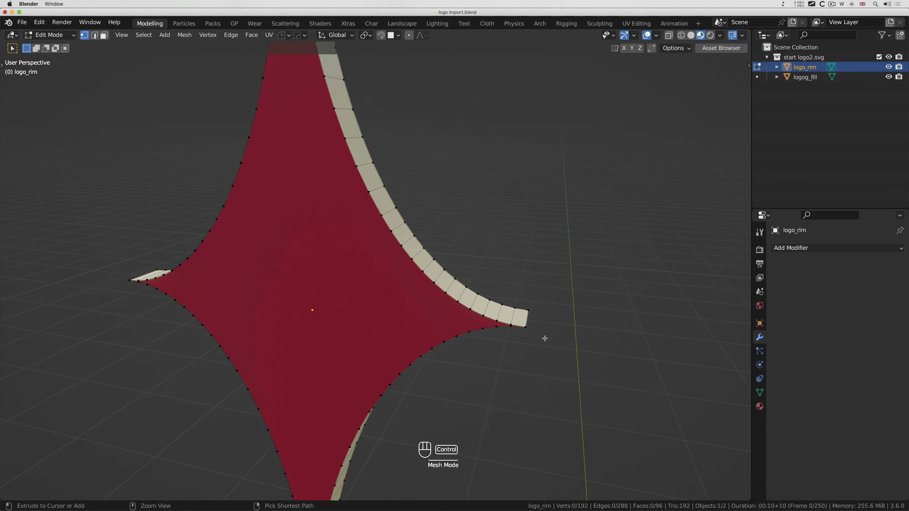
scroll(544, 338, "up", 5)
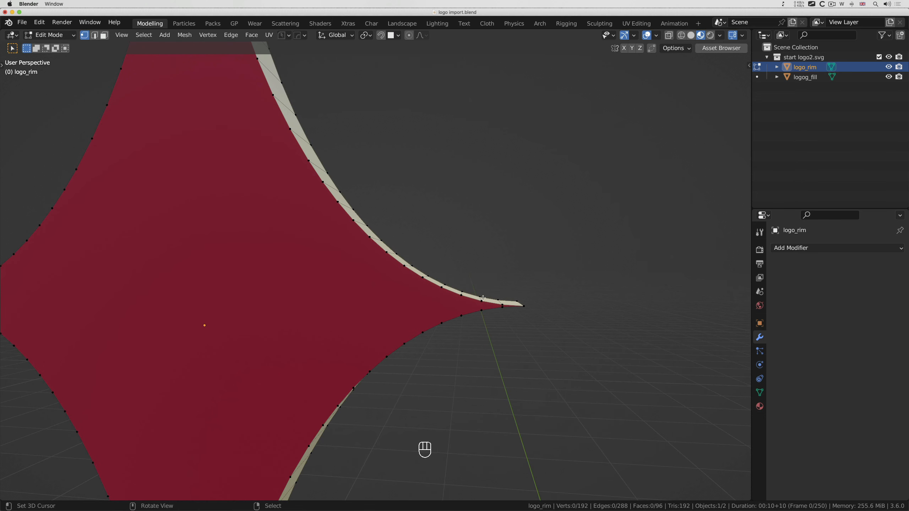
middle_click_drag(518, 308, 517, 308)
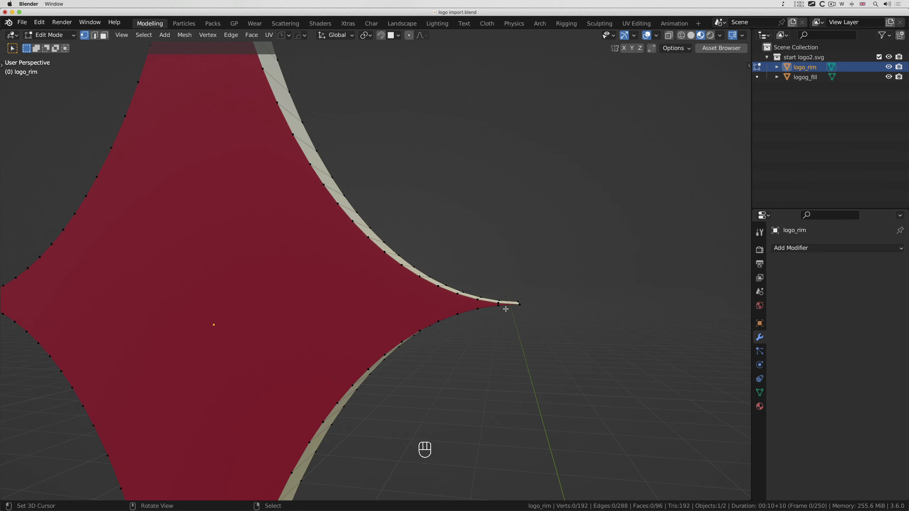
left_click(668, 36)
key("b")
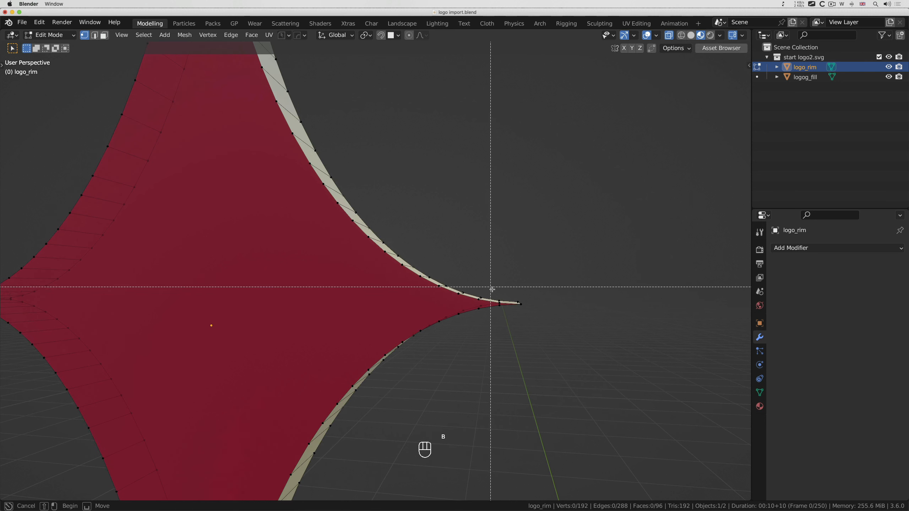
left_click_drag(495, 291, 525, 320)
key("x")
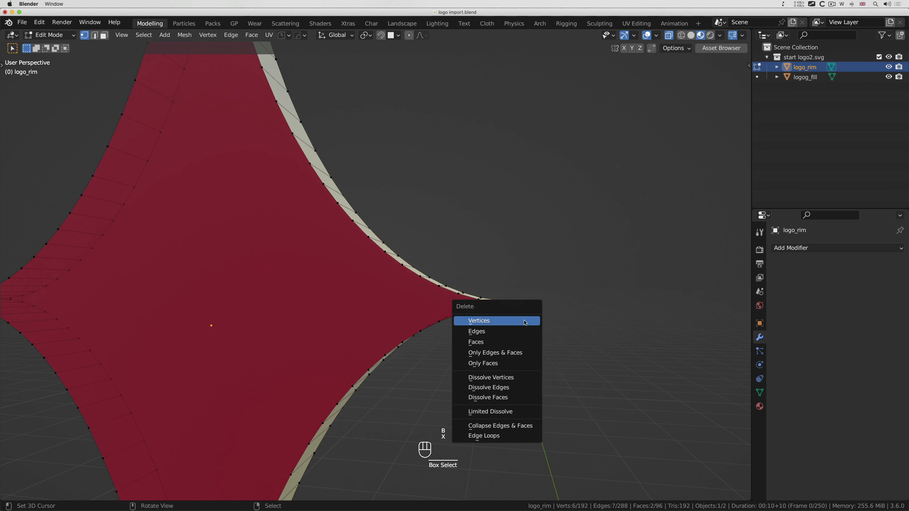
left_click(525, 321)
Step: Connect the two rim strands at the open right tip with an edge on each side of the rim
scroll(524, 321, "right", 5)
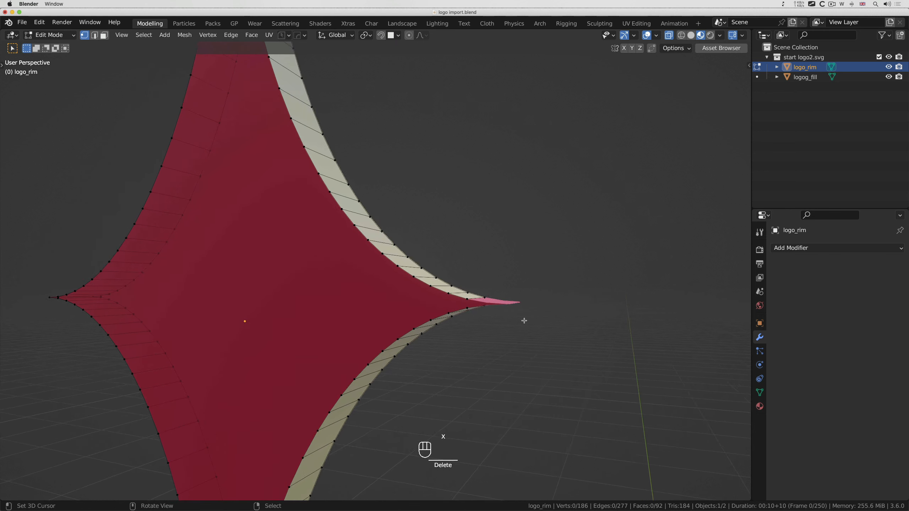
left_click(466, 298)
left_click(467, 308, "shift")
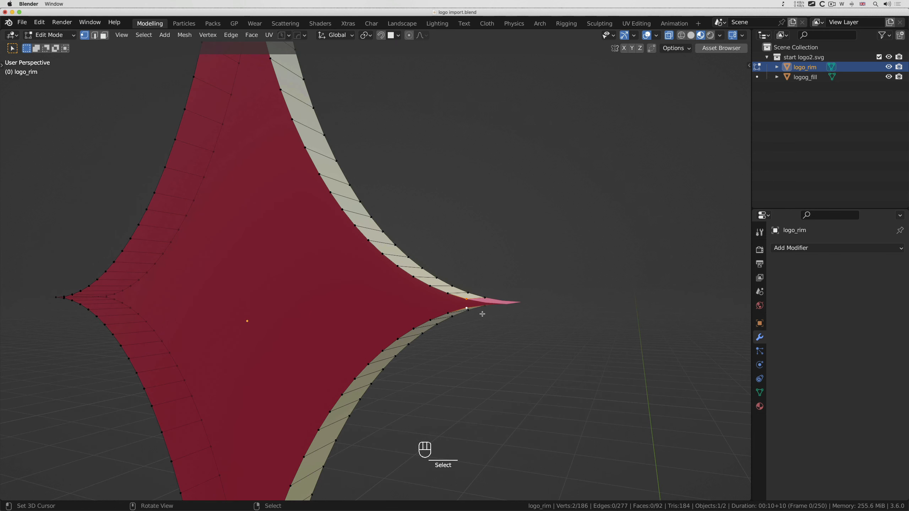
key("f")
scroll(482, 311, "up", 4)
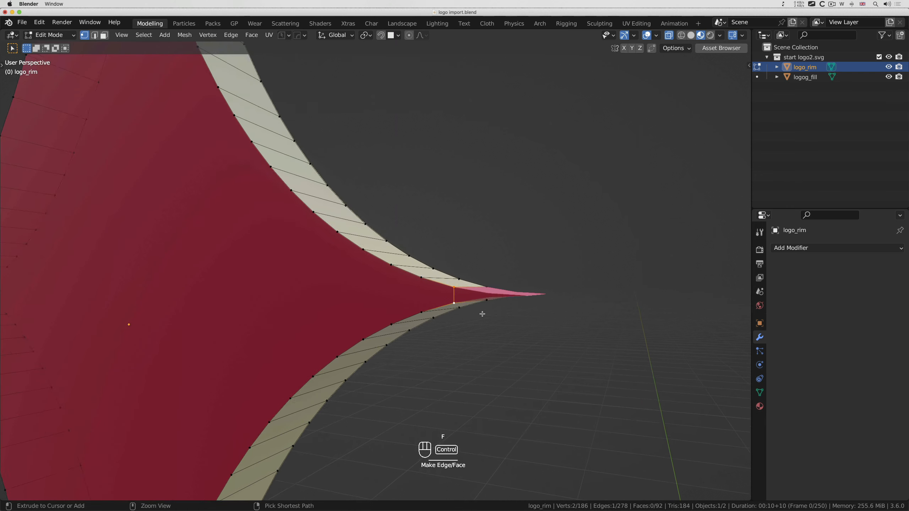
left_click(487, 299)
left_click(487, 285, "shift")
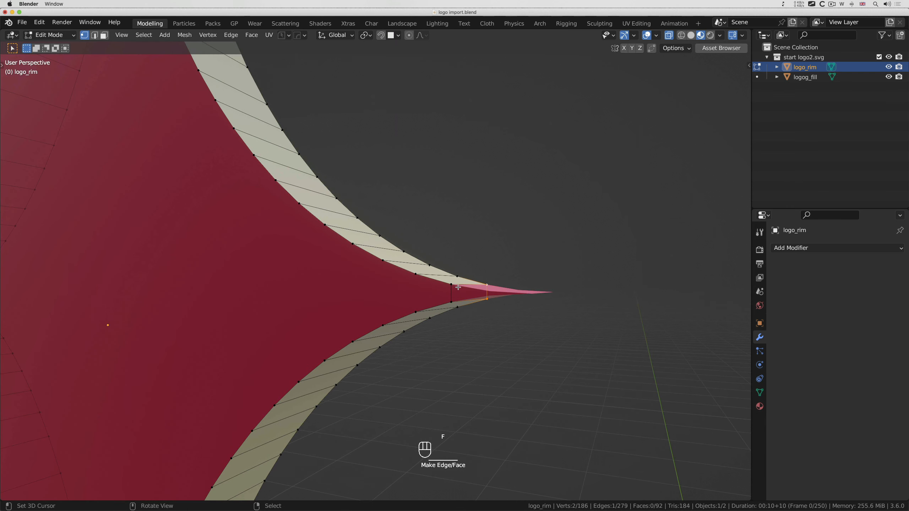
Step: Fill the four corner vertices at the open right tip with a face, cancelling the test moves
left_click(451, 285, "shift")
left_click(451, 302, "shift")
key("g")
key("Escape")
key("f")
key("g")
right_click(483, 308)
Step: Deselect everything and delete the six vertices forming the upper tip of the rim
scroll(485, 307, "down", 5, "ctrl")
scroll(485, 307, "up", 10, "shift")
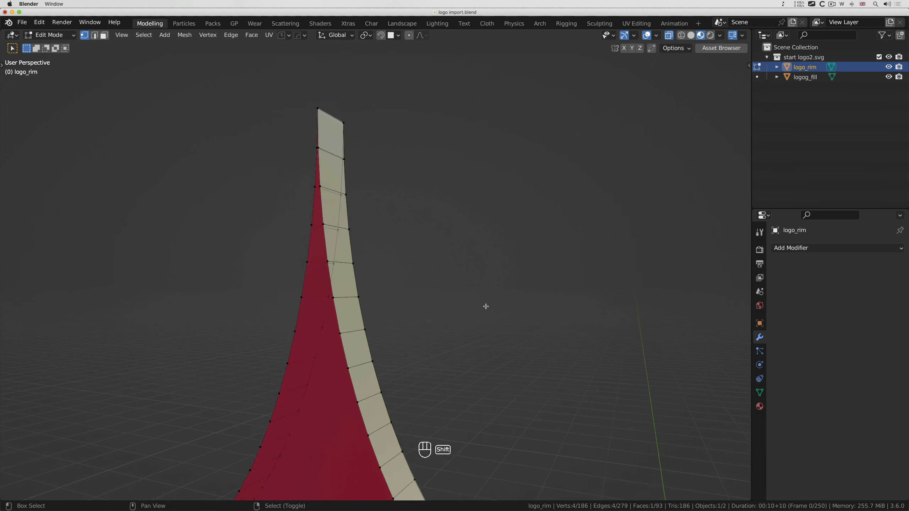
scroll(486, 306, "up", 6, "shift")
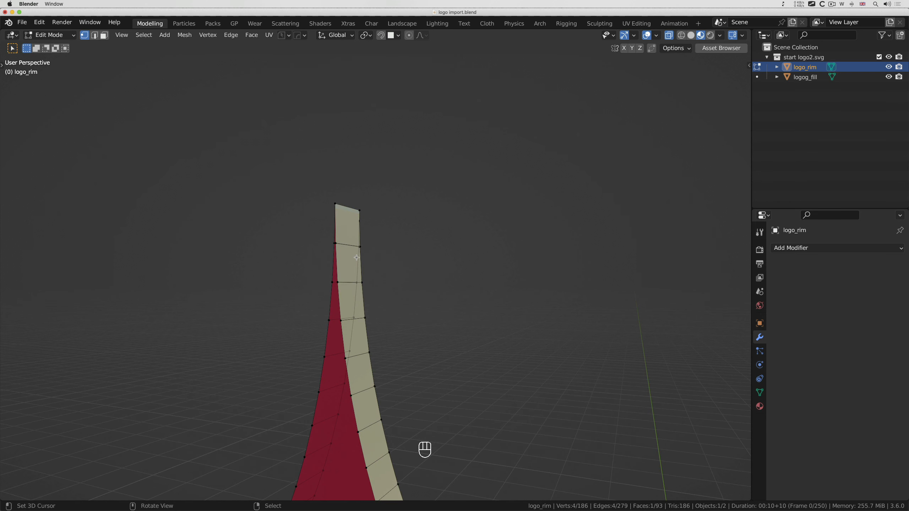
key("a")
key("a")
key("b")
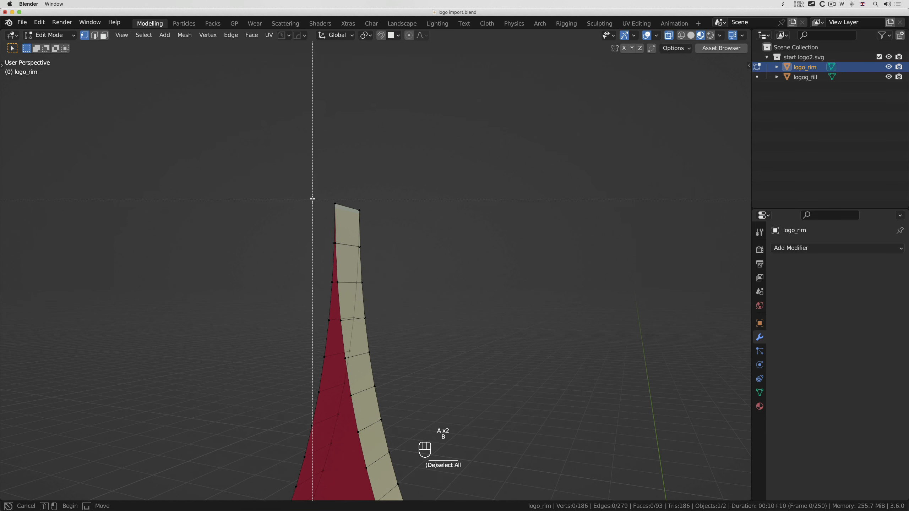
left_click_drag(312, 199, 398, 265)
key("x")
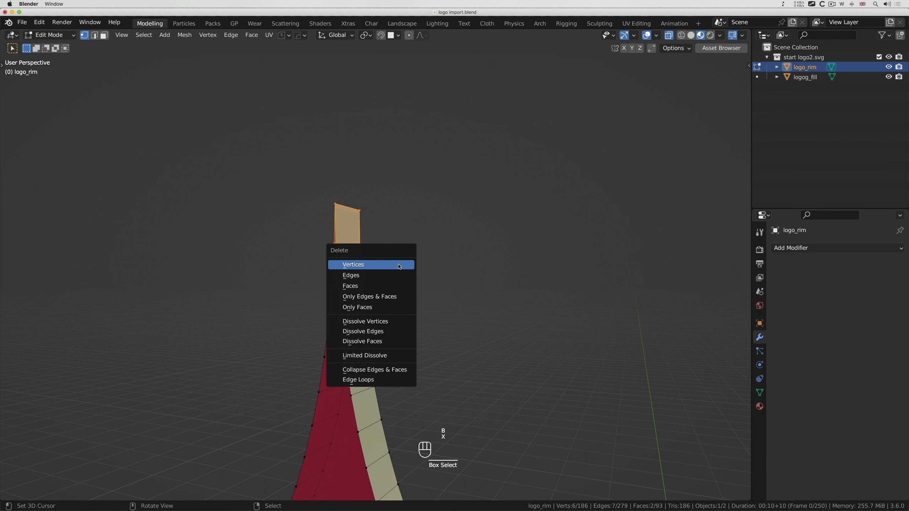
left_click(399, 265)
Step: Close the rim's open upper tip by joining its end vertices with two edges and filling them with a face
left_click(332, 283)
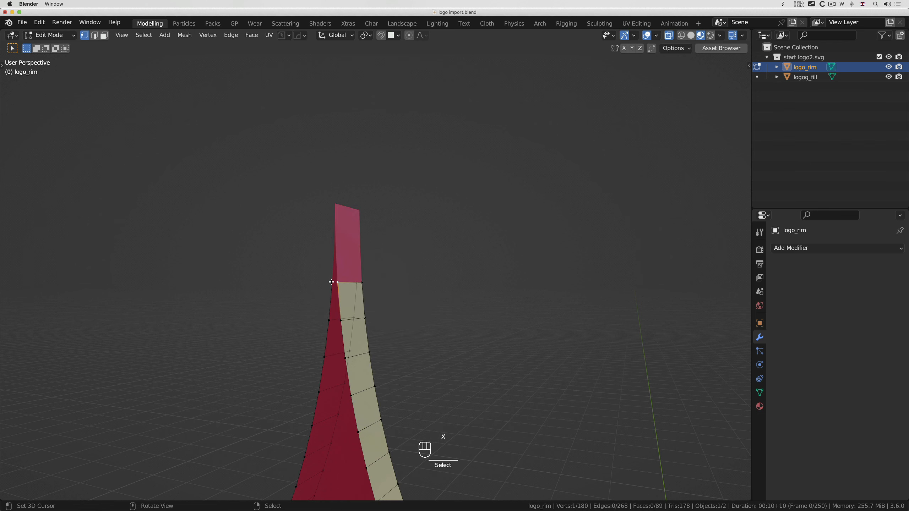
left_click(337, 282, "shift")
key("f")
middle_click_drag(337, 283, 377, 280)
left_click(367, 273)
left_click(339, 286, "shift")
key("f")
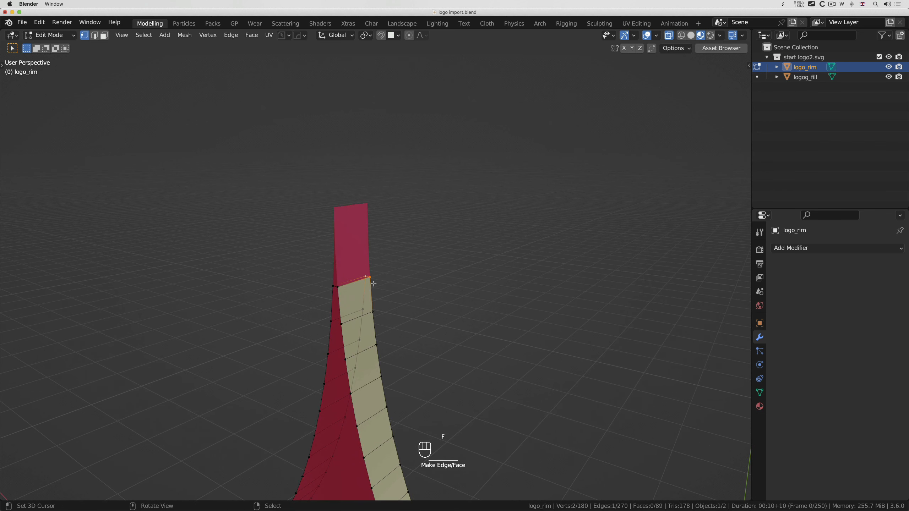
right_click(338, 287, "shift")
right_click(334, 286, "shift")
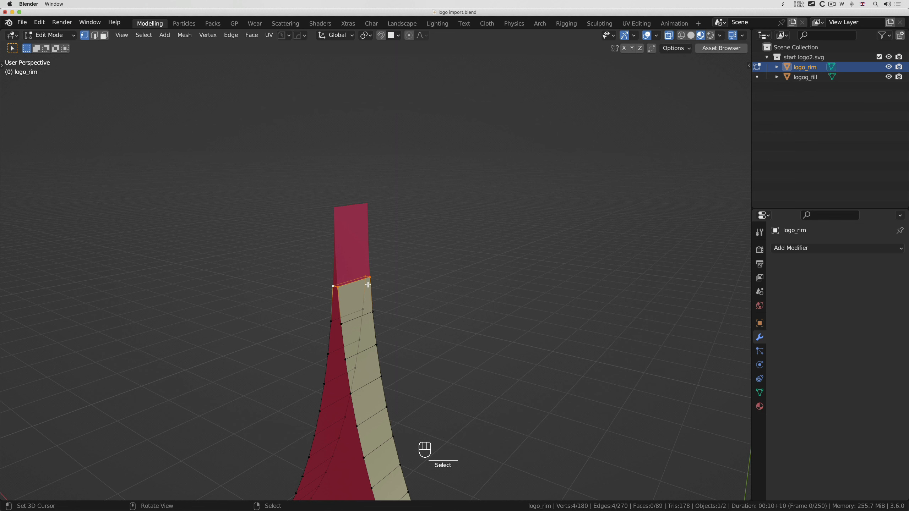
key("f")
Step: Deselect everything and delete the six vertices forming the left tip of the rim
scroll(373, 289, "down", 10, "shift")
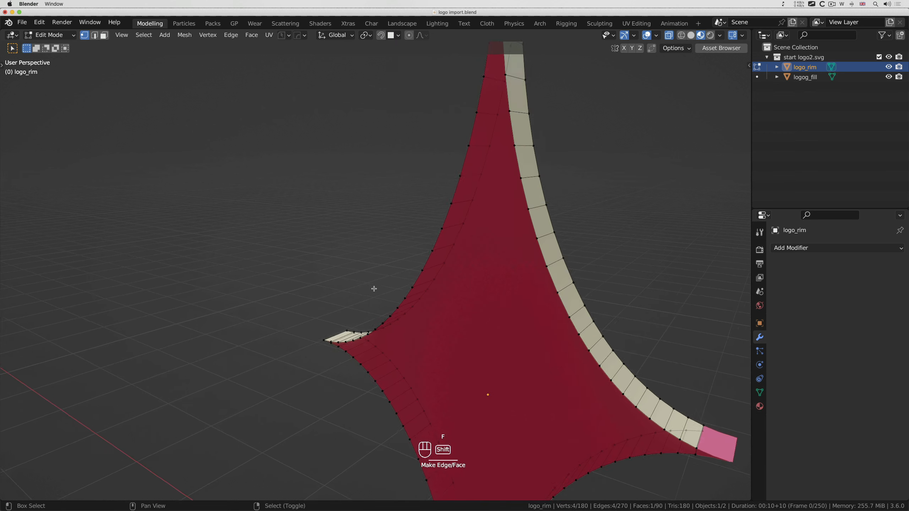
scroll(374, 289, "left", 10)
key("a")
key("a")
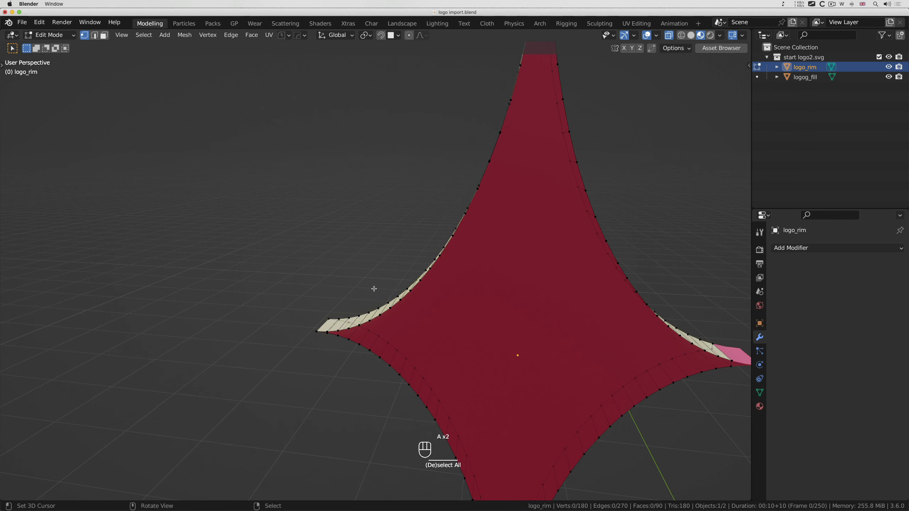
scroll(372, 288, "right", 5)
key("b")
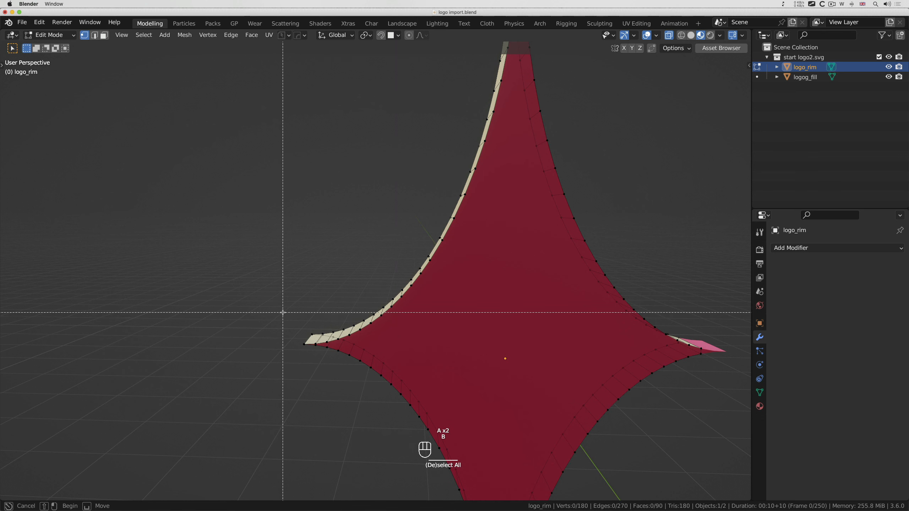
left_click_drag(282, 312, 325, 364)
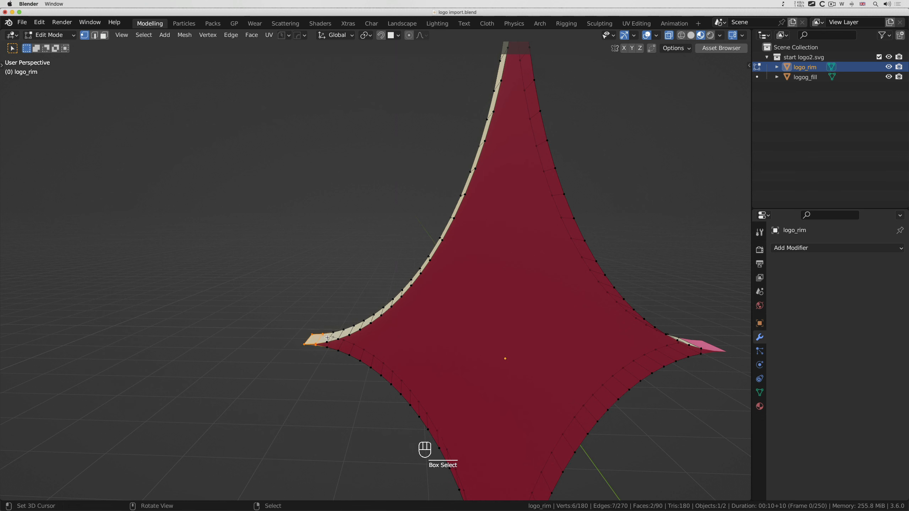
scroll(311, 317, "down", 10)
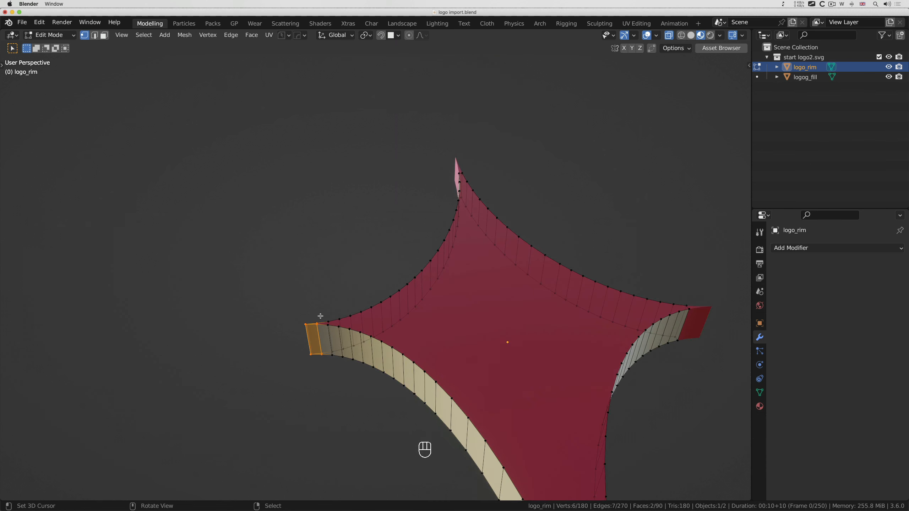
scroll(320, 316, "up", 10)
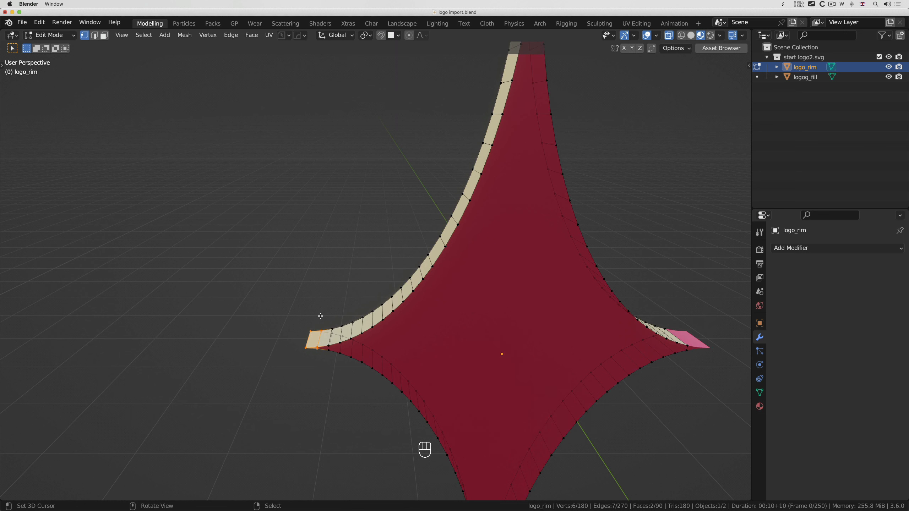
key("x")
left_click(324, 316)
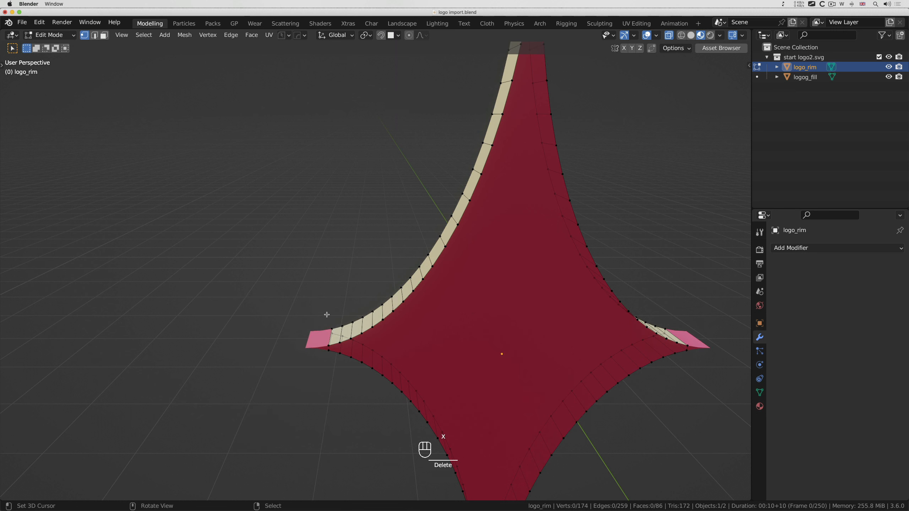
Step: Close the rim's open left tip by joining its end vertices with two edges and filling them with a face
scroll(307, 325, "up", 2)
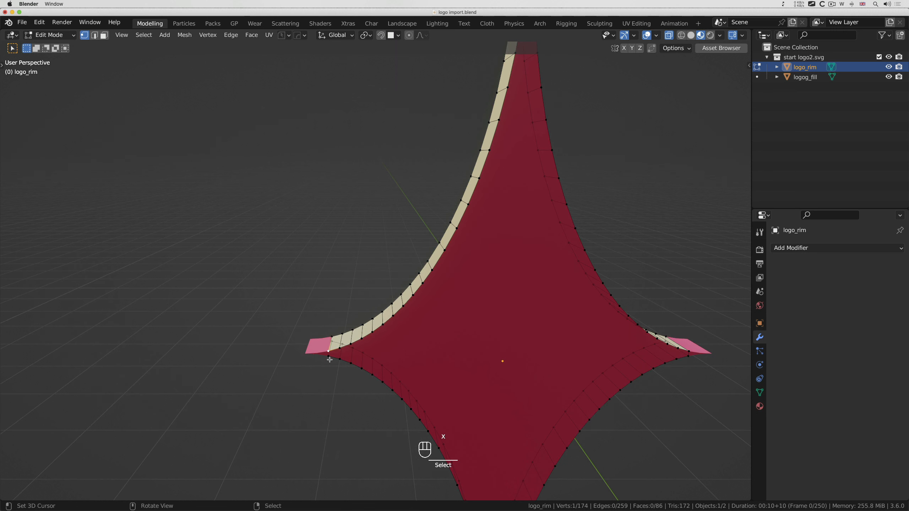
right_click(329, 358, "shift")
scroll(336, 356, "up", 5, "ctrl")
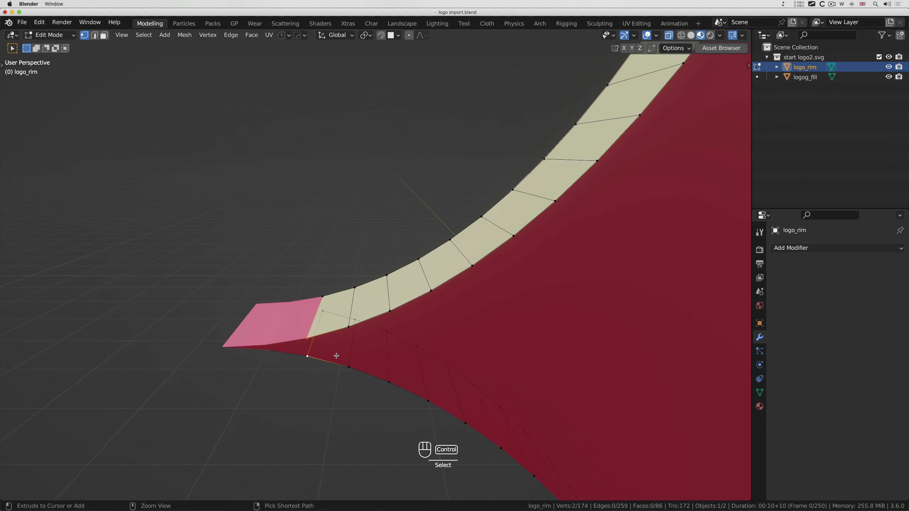
scroll(336, 356, "up", 1, "ctrl")
key("f")
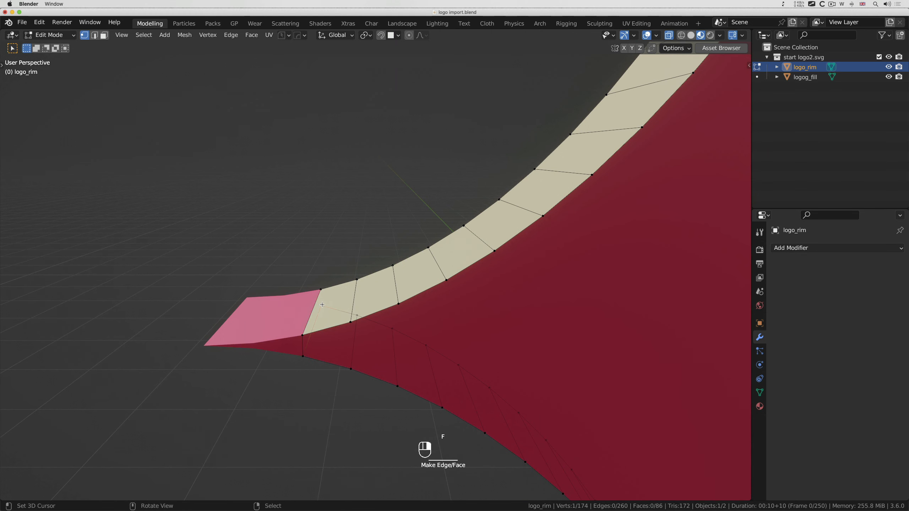
key("f")
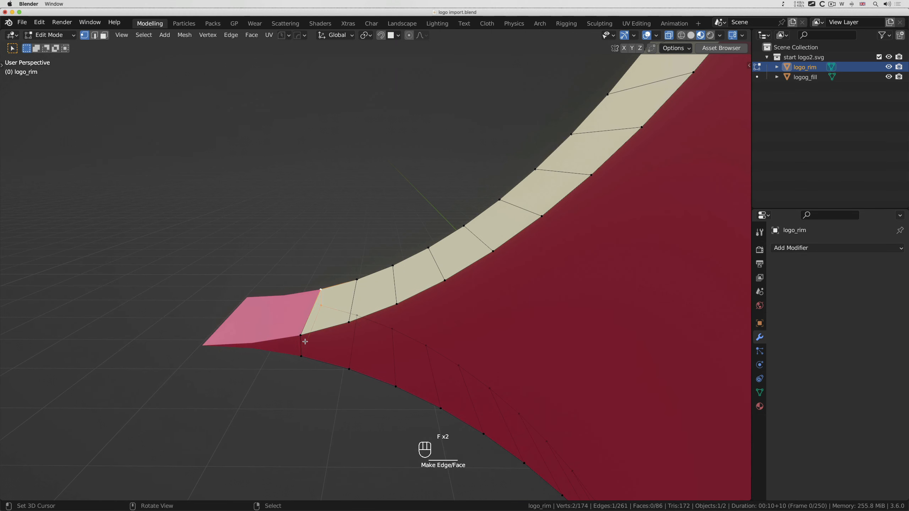
left_click(303, 355, "shift")
right_click(301, 354, "shift")
key("f")
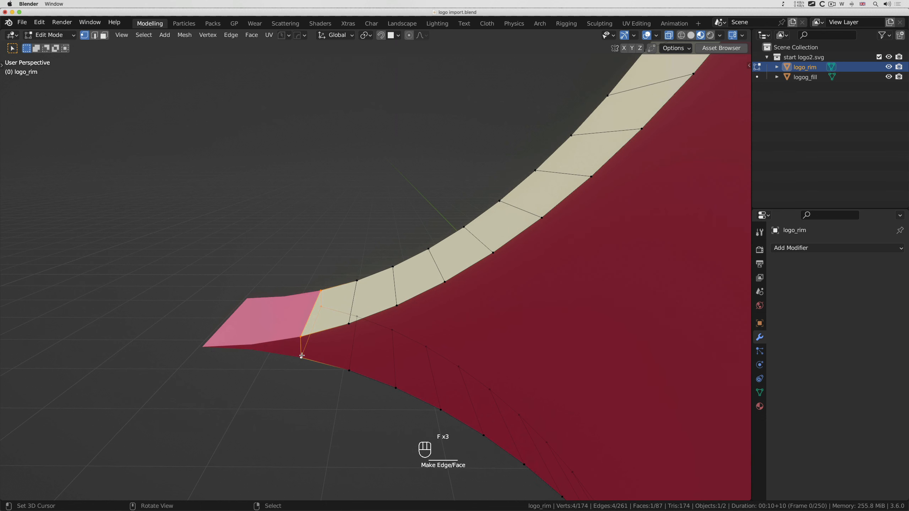
Step: Deselect everything and delete the six vertices forming the lower tip of the rim
scroll(343, 359, "down", 4, "ctrl")
scroll(343, 359, "right", 10)
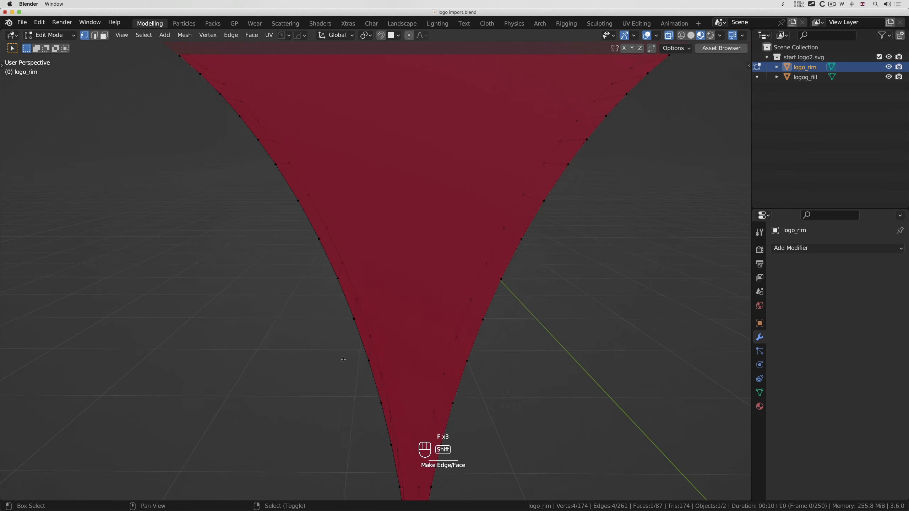
scroll(344, 359, "right", 8)
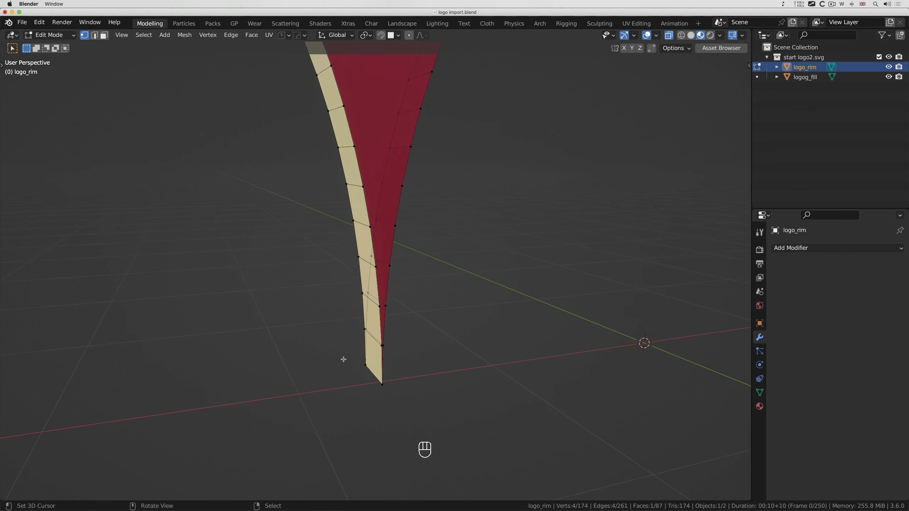
key("a")
key("a")
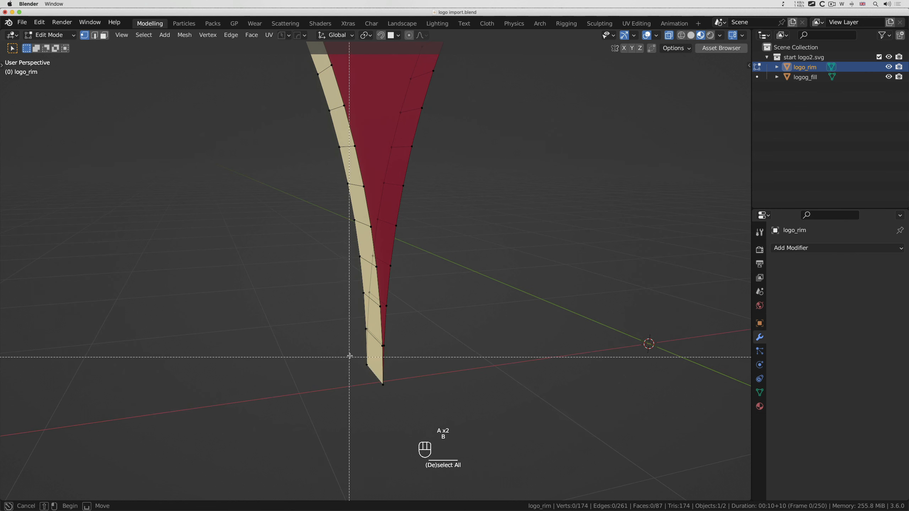
key("b")
left_click_drag(341, 322, 416, 406)
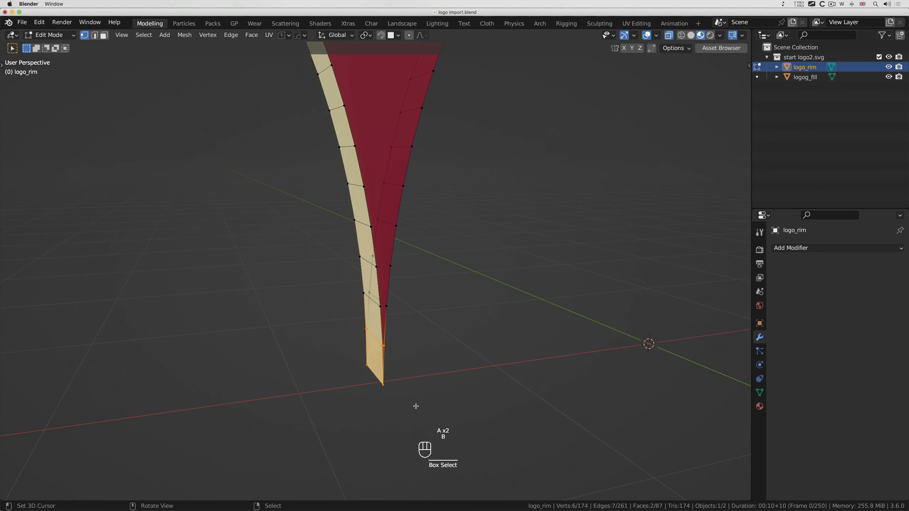
key("x")
left_click(403, 384)
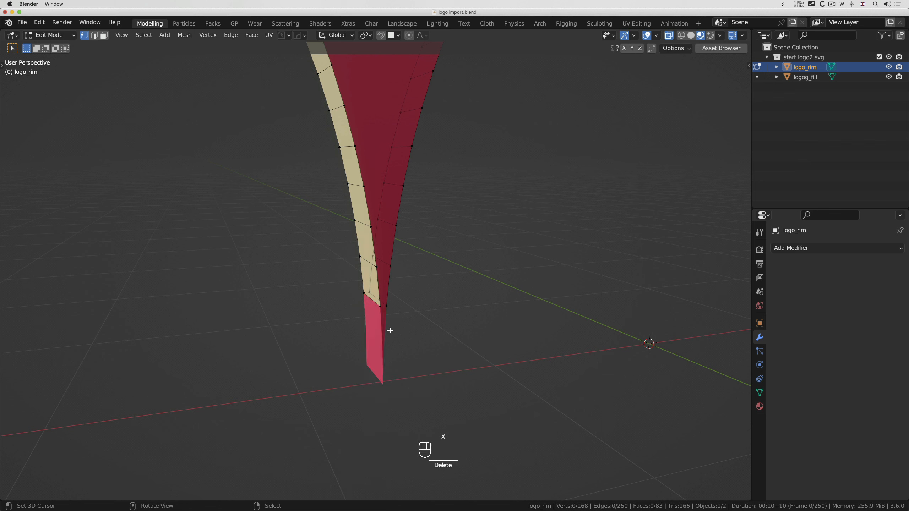
Step: Close the rim's open lower tip by joining its end vertices with two edges and filling them with a face
left_click(364, 293)
left_click(370, 292, "shift")
key("f")
left_click(381, 306)
left_click(387, 305, "shift")
key("f")
left_click(363, 293, "shift")
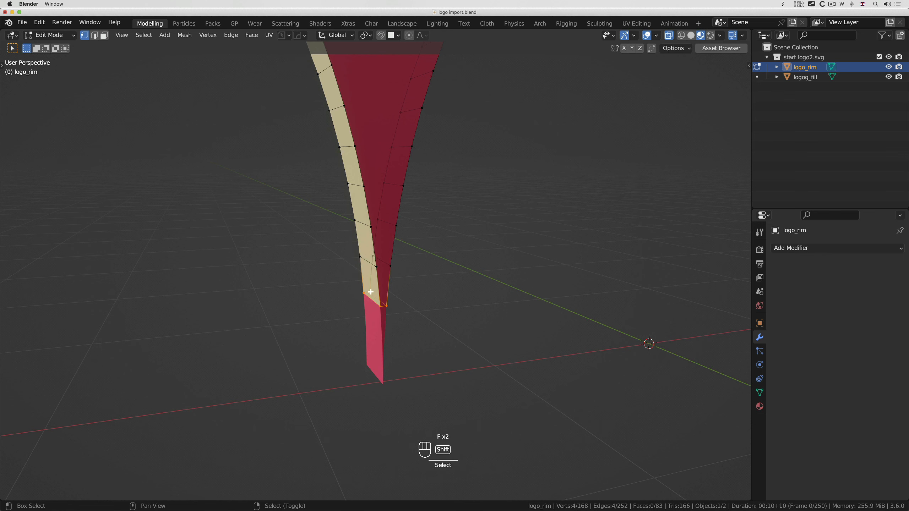
key("f")
Step: Save the Blender file with the closed rim tips
scroll(440, 304, "down", 10)
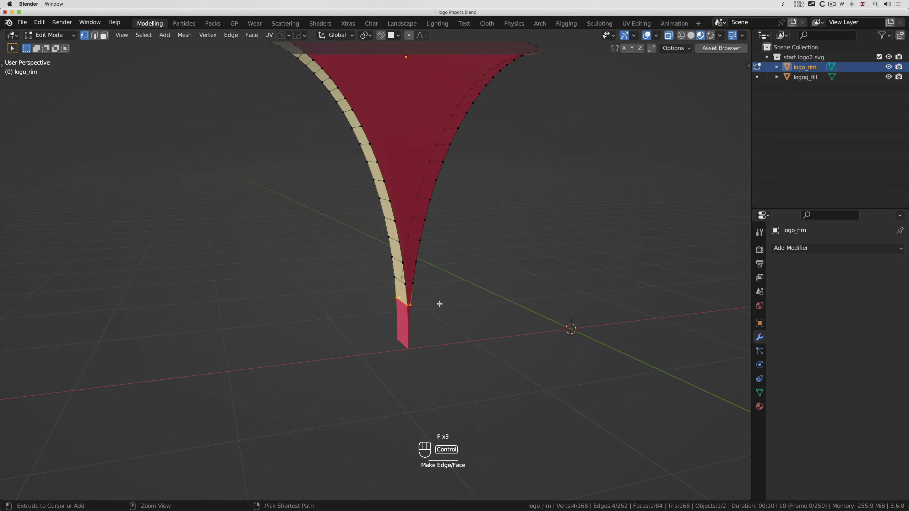
key("shift+Tab")
scroll(440, 304, "down", 2)
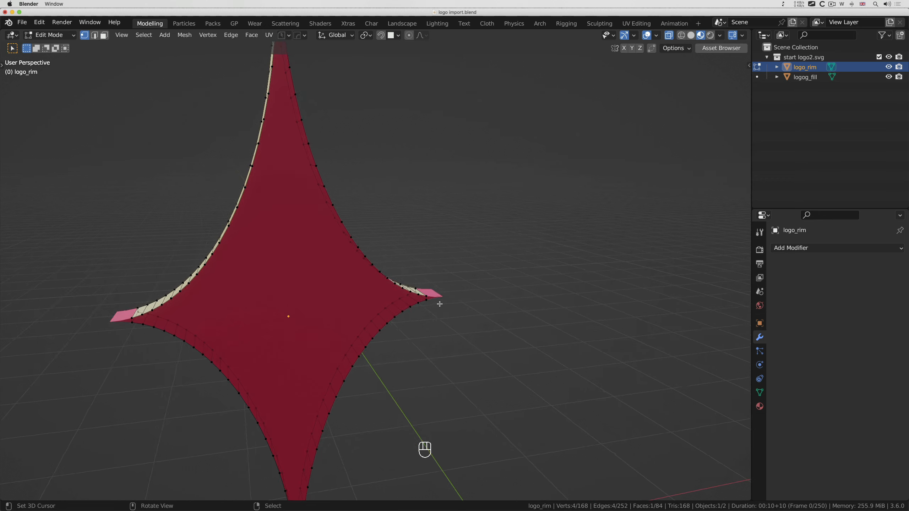
key("super+s")
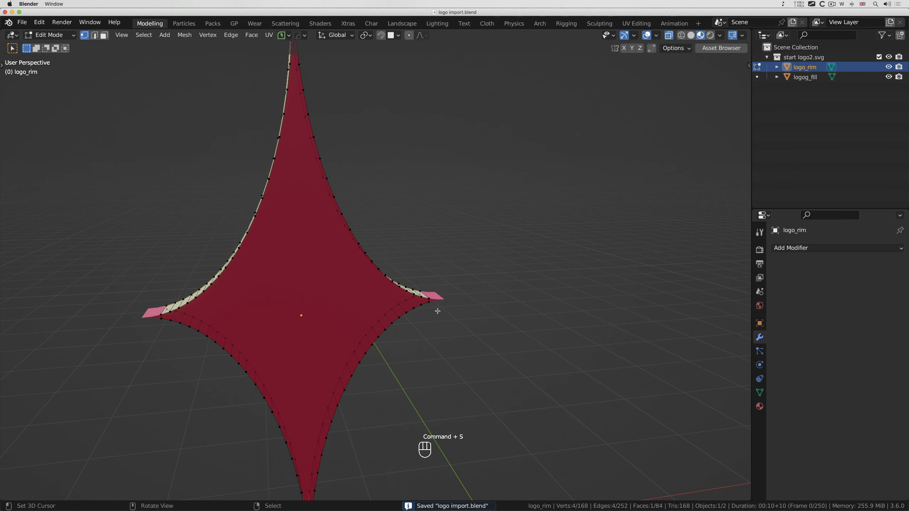
Step: Return to Object Mode and add a Solidify modifier to the rim with Even Thickness on and a thickness of -0.002 m
key("Tab")
left_click(435, 255)
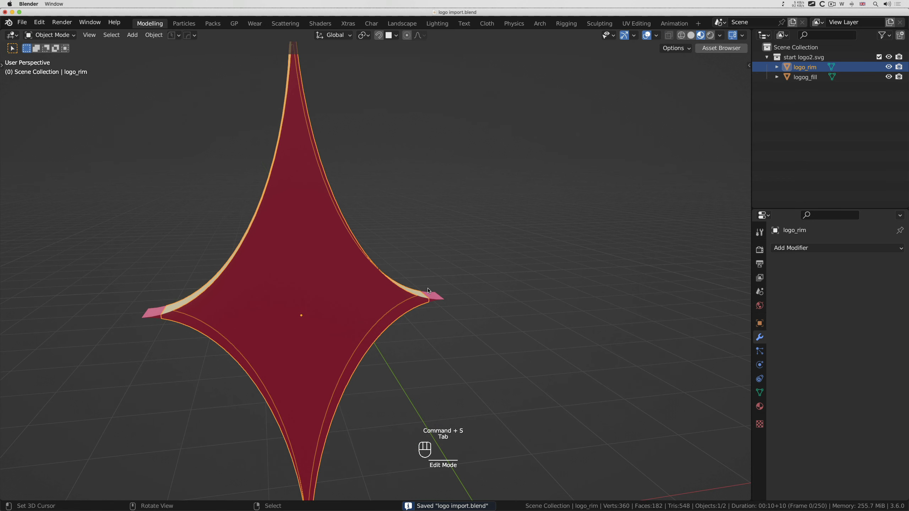
left_click(787, 250)
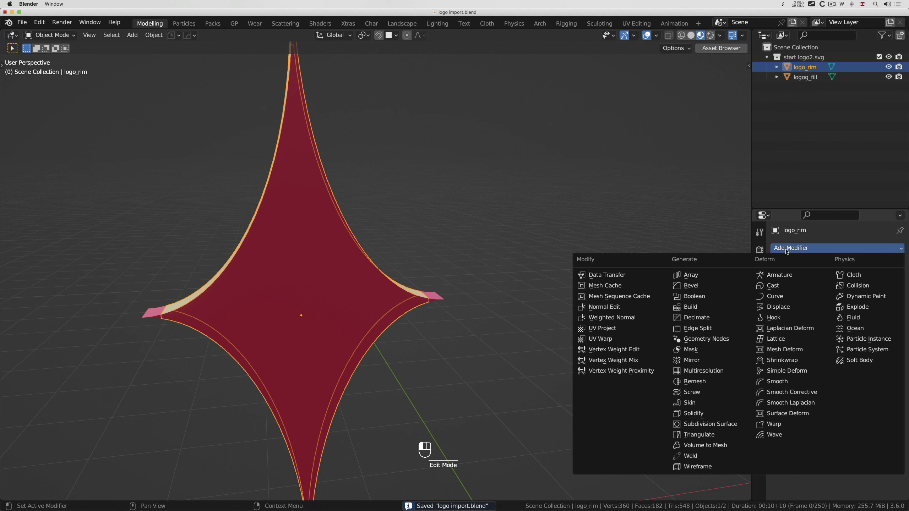
left_click(721, 414)
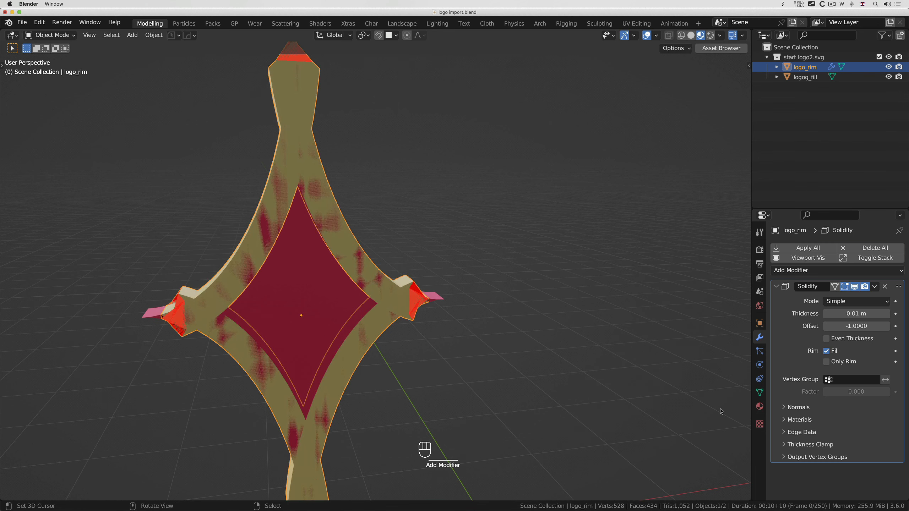
left_click(827, 339)
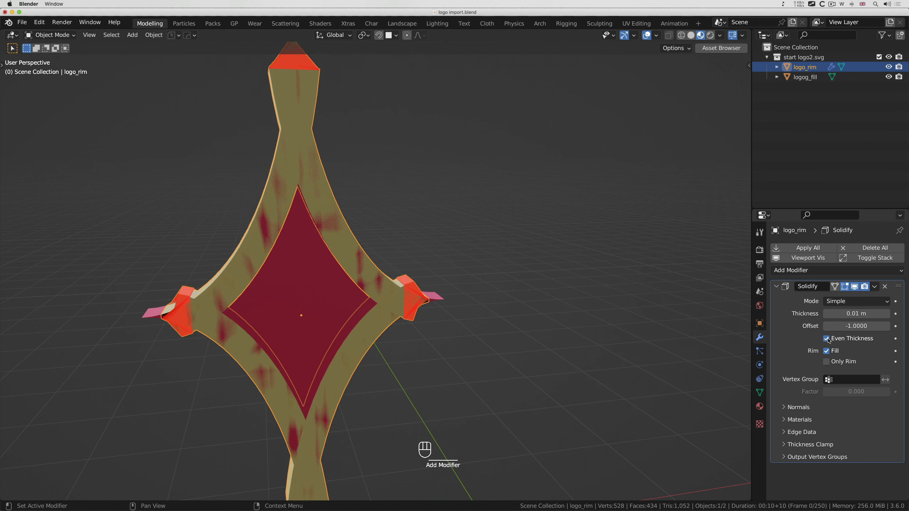
mouse_move(856, 313)
left_mouse_down("shift")
mouse_move(830, 313)
mouse_move(858, 313)
mouse_move(848, 313)
left_mouse_up("shift")
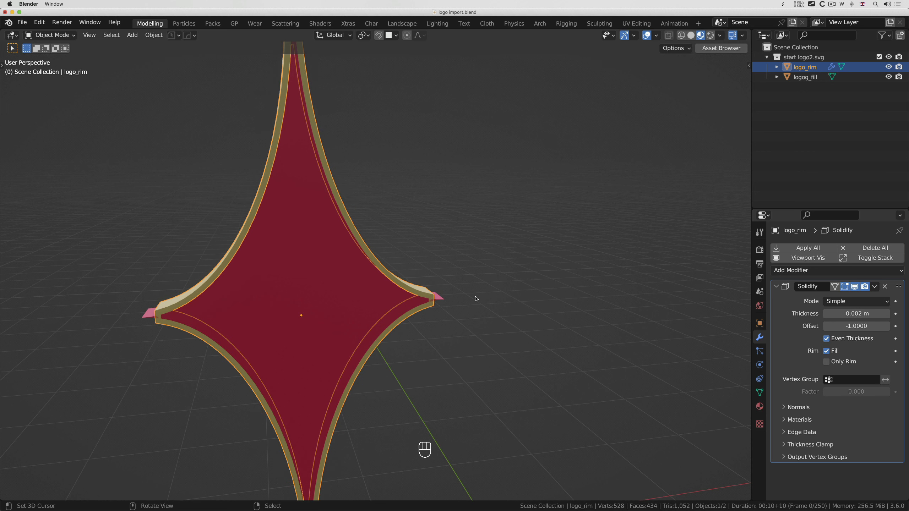
Step: Select the logo's fill object and enter Edit Mode on it
middle_click_drag(476, 299, 455, 304)
left_click(344, 304)
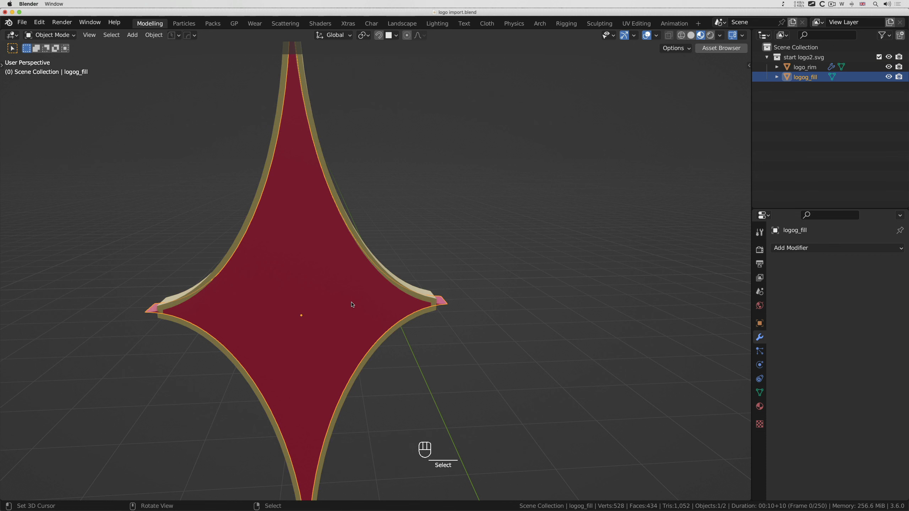
key("Tab")
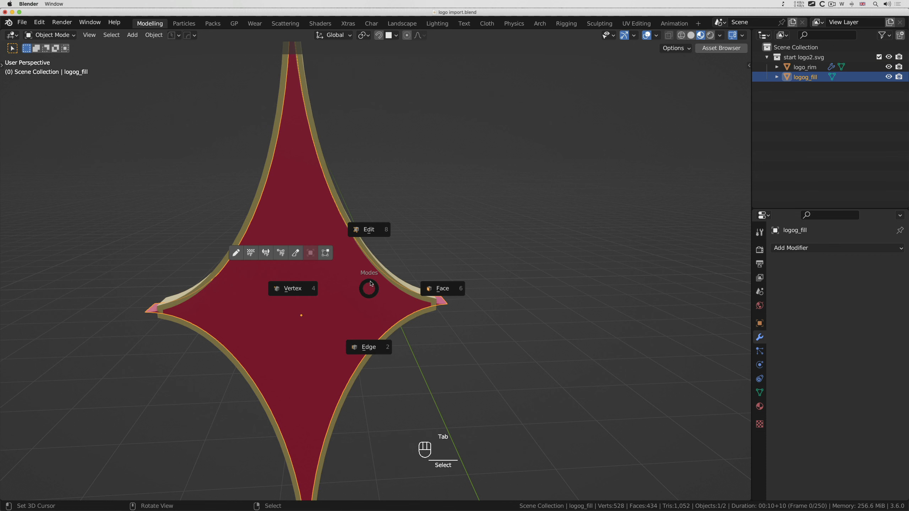
left_click(372, 234)
middle_click_drag(446, 309, 437, 304)
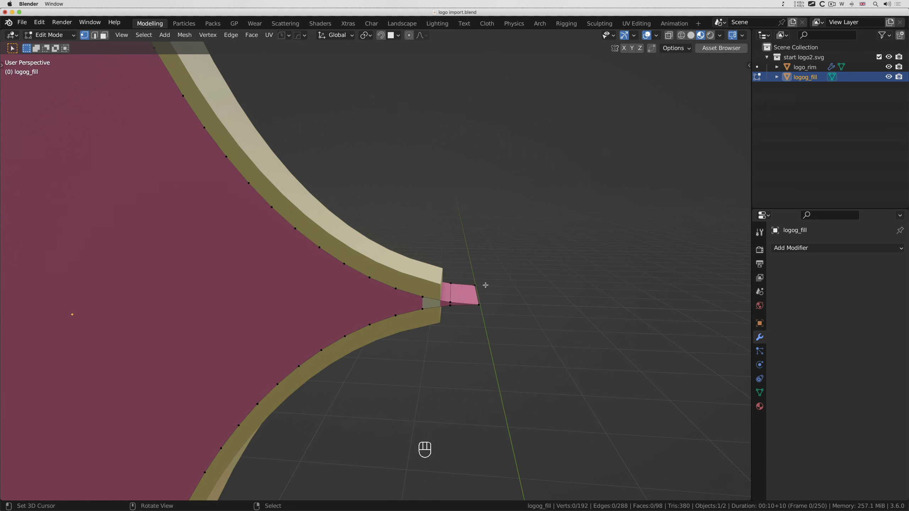
Step: Deselect everything, box-select the vertices at the fill's right tip and turn on X-ray
key("a")
key("a")
key("b")
left_click_drag(446, 277, 495, 330)
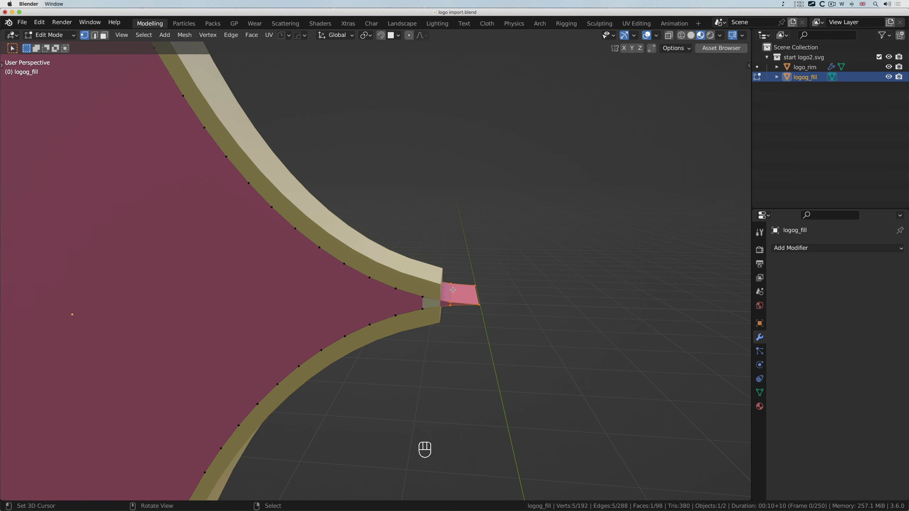
middle_click_drag(453, 289, 452, 302)
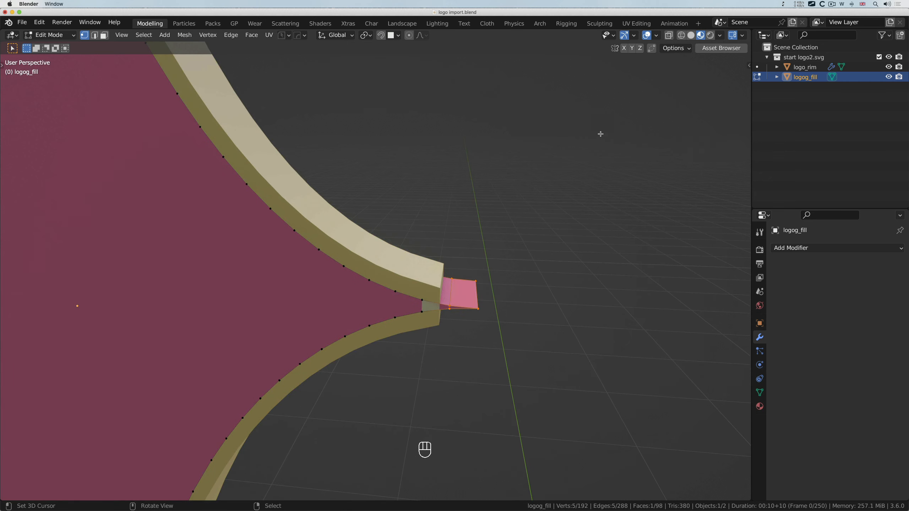
left_click(669, 37)
Step: Try deleting all six vertices at the fill's right tip, and undo the deletion
middle_click_drag(466, 249, 447, 269)
key("b")
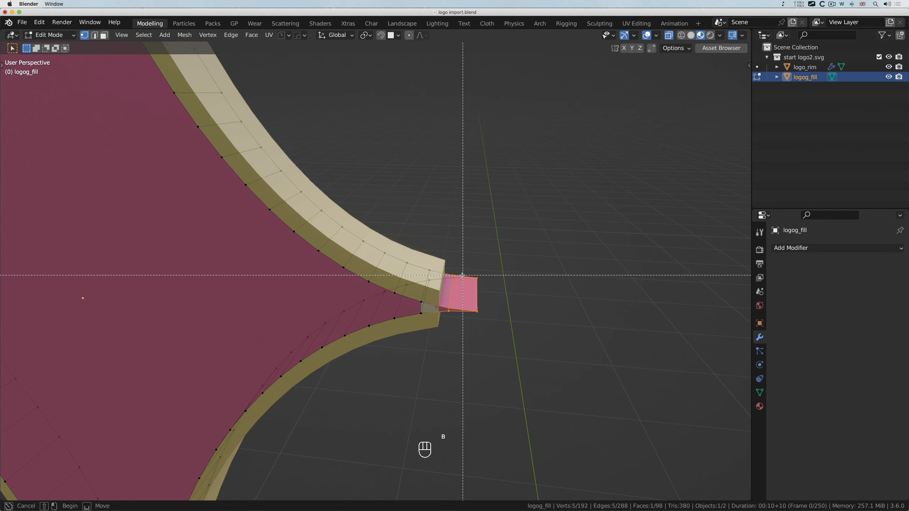
left_click_drag(445, 269, 493, 327)
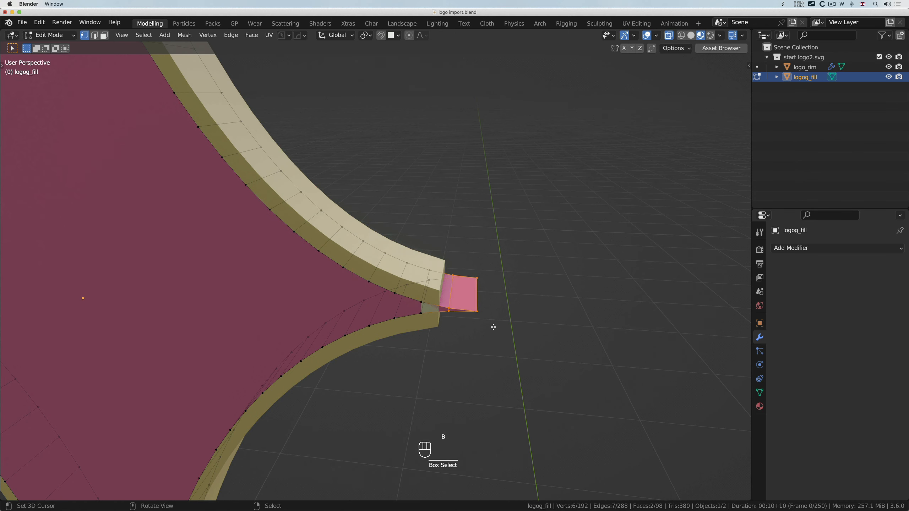
key("x")
left_click(493, 327)
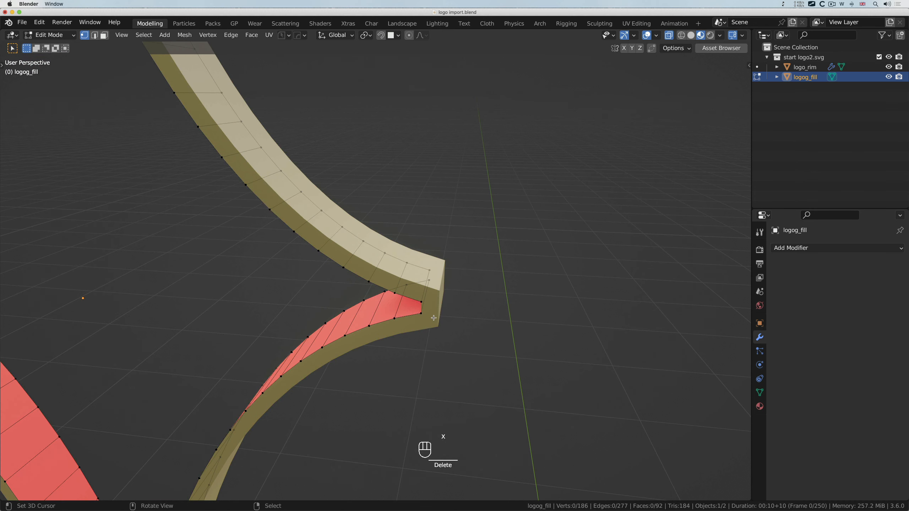
key("super+z")
Step: Clear the selection, reselect the fill's six right-tip vertices, try deleting them once more, and undo it
middle_click_drag(449, 310, 455, 307, "ctrl")
scroll(455, 308, "up", 4, "ctrl")
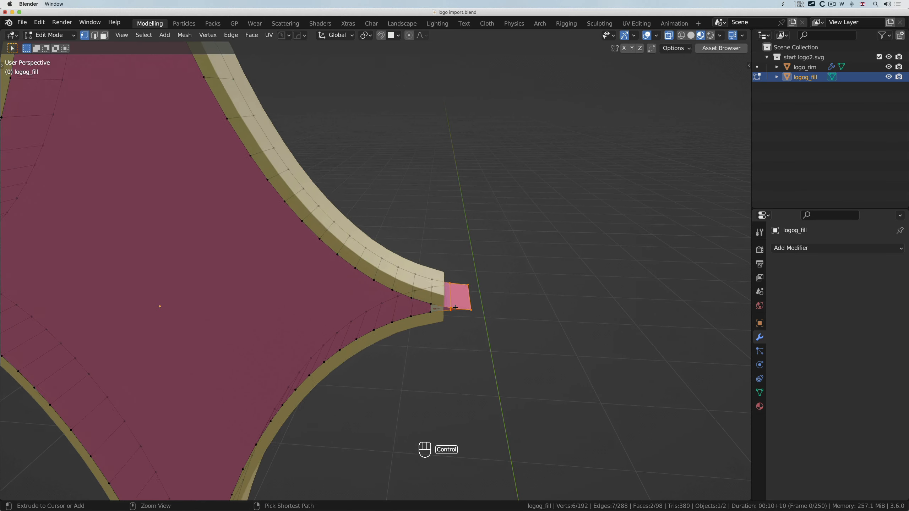
key("a")
key("a")
key("b")
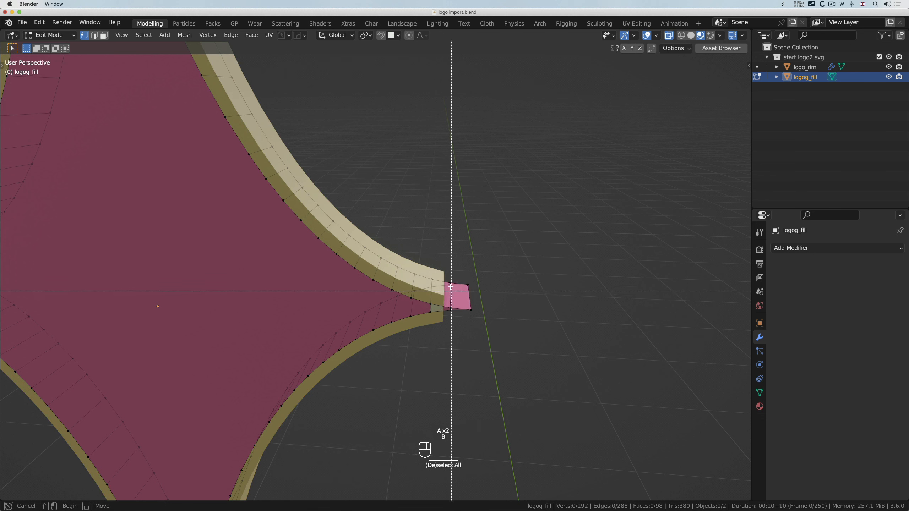
left_click_drag(445, 279, 488, 323)
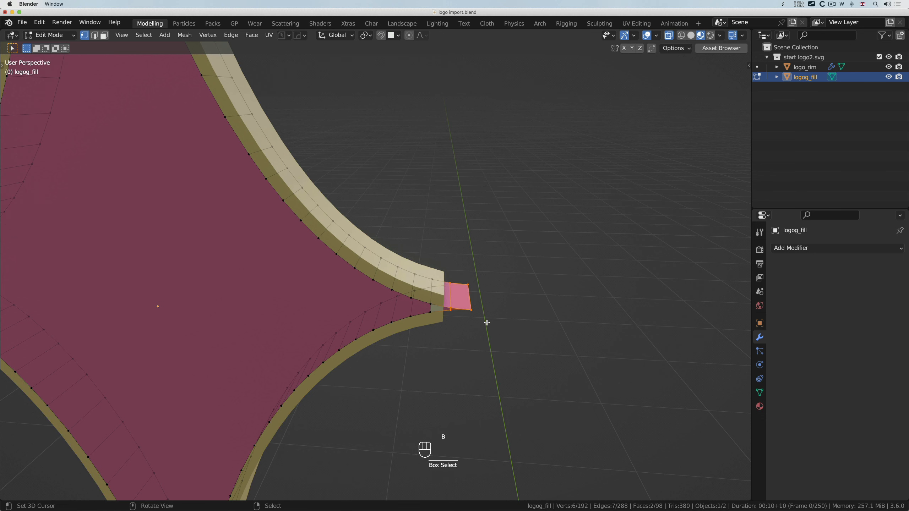
key("x")
left_click(487, 323)
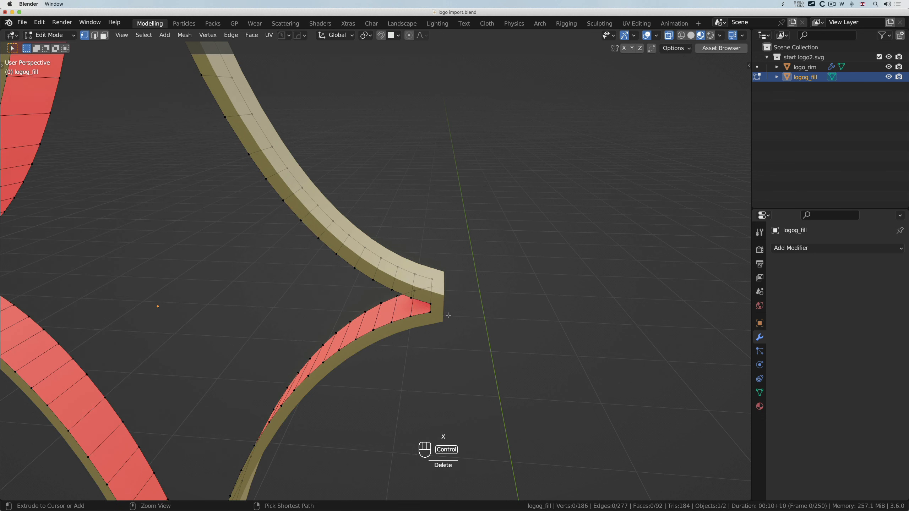
scroll(447, 315, "down", 5)
key("super+z")
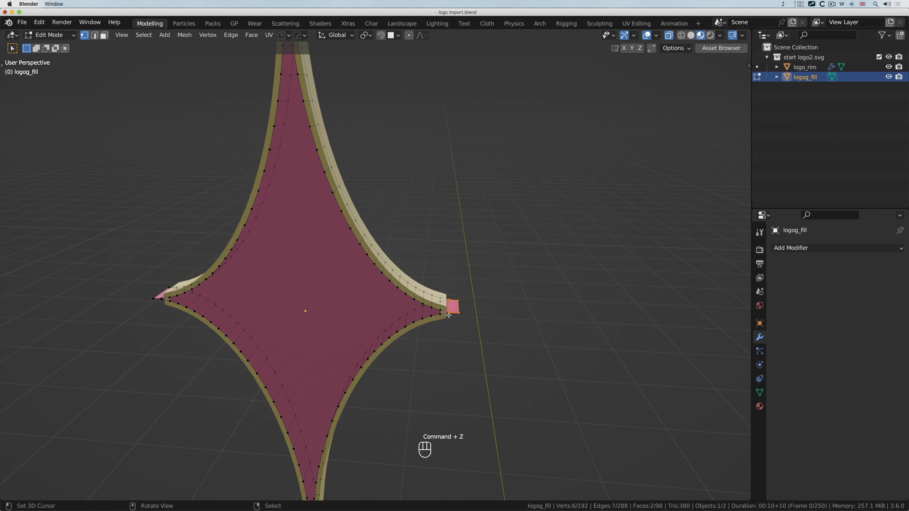
Step: Select only the two vertices of one crosswise edge at the fill's right tip and delete them
scroll(448, 315, "up", 1, "ctrl")
scroll(448, 316, "down", 3, "ctrl")
scroll(449, 315, "up", 8, "ctrl")
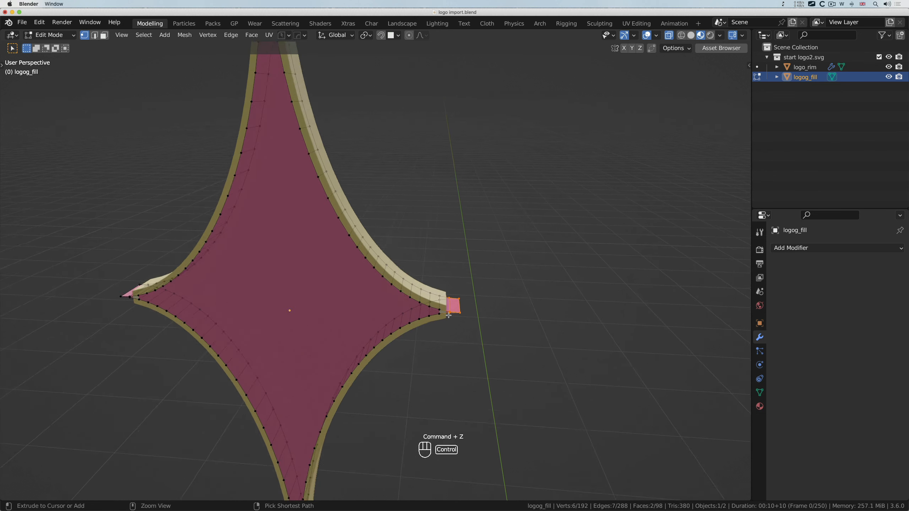
scroll(448, 316, "right", 4)
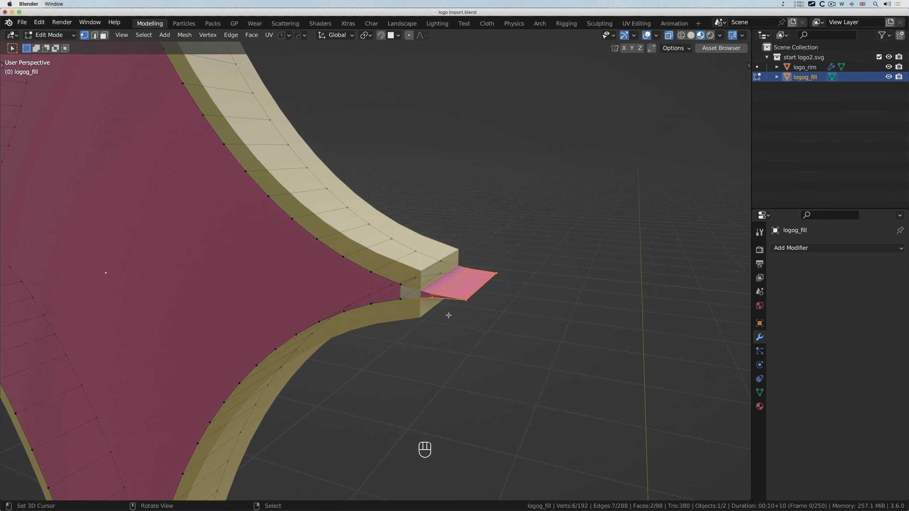
left_click(433, 298)
left_click(497, 275, "shift")
key("x")
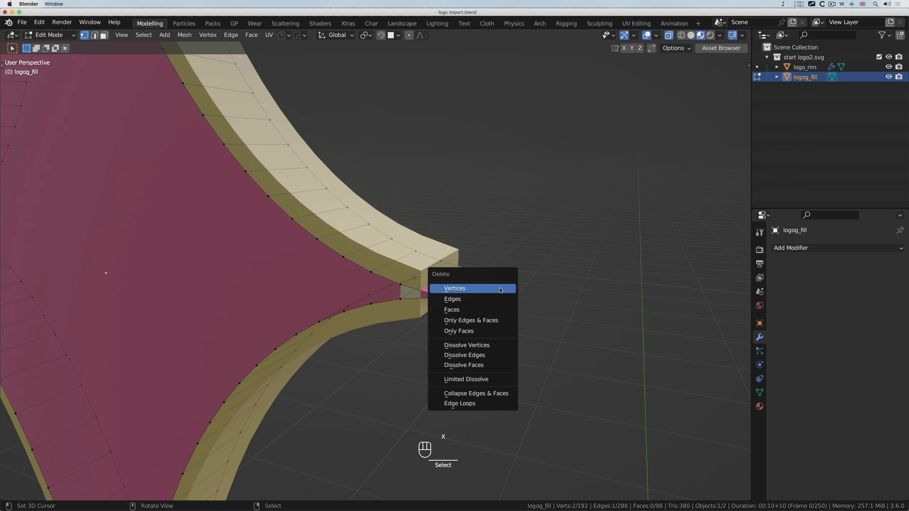
left_click(500, 290)
scroll(479, 286, "down", 5, "ctrl")
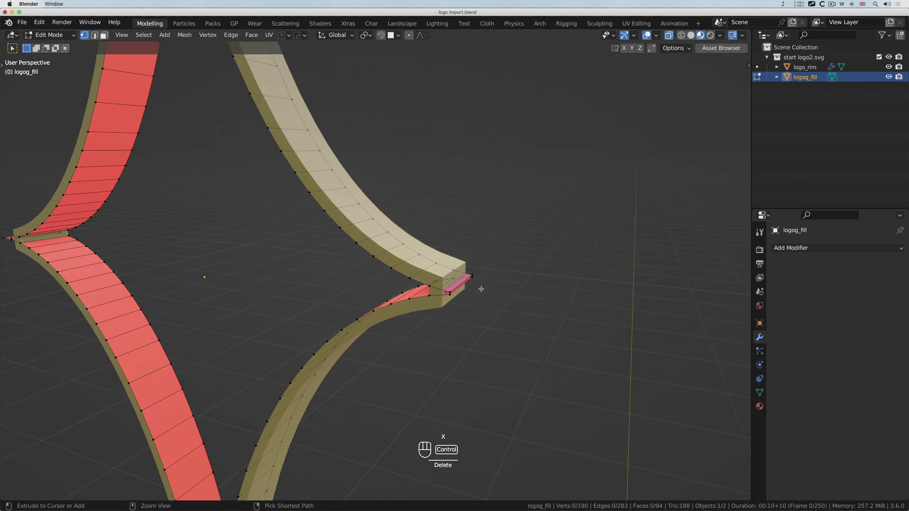
Step: Select the four vertices of the leftover sliver at the fill's right tip and delete them
scroll(482, 288, "up", 6)
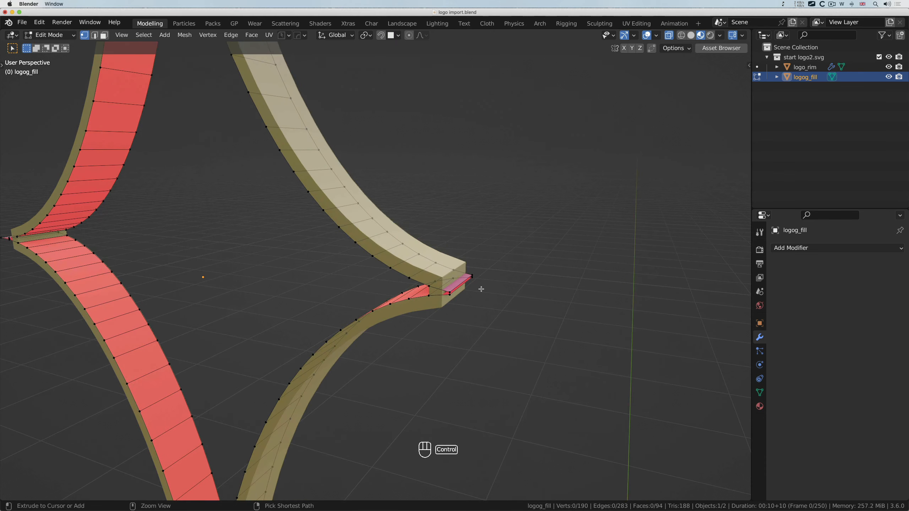
left_click(420, 294)
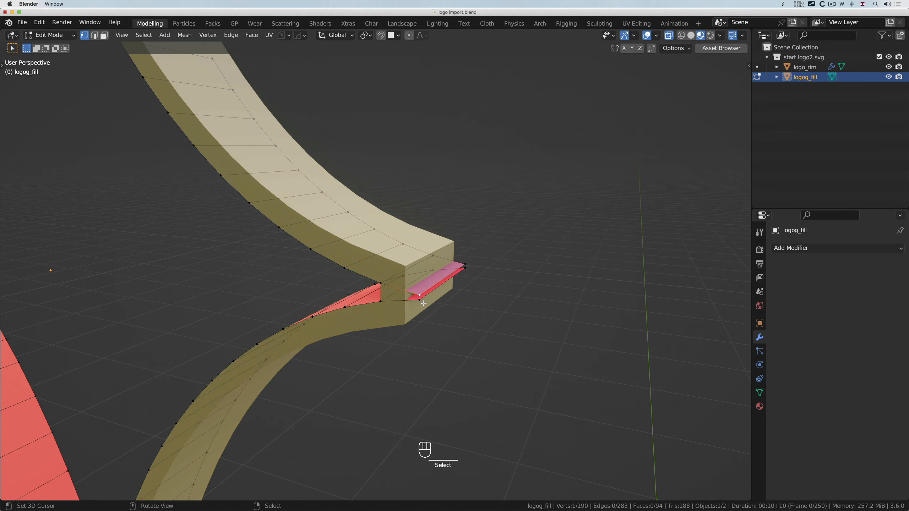
left_click(421, 300, "shift")
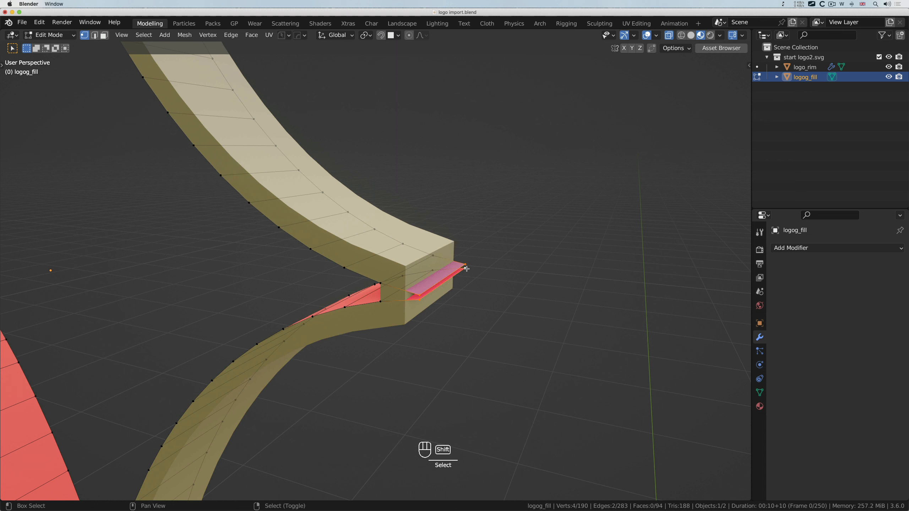
key("x")
left_click(473, 289)
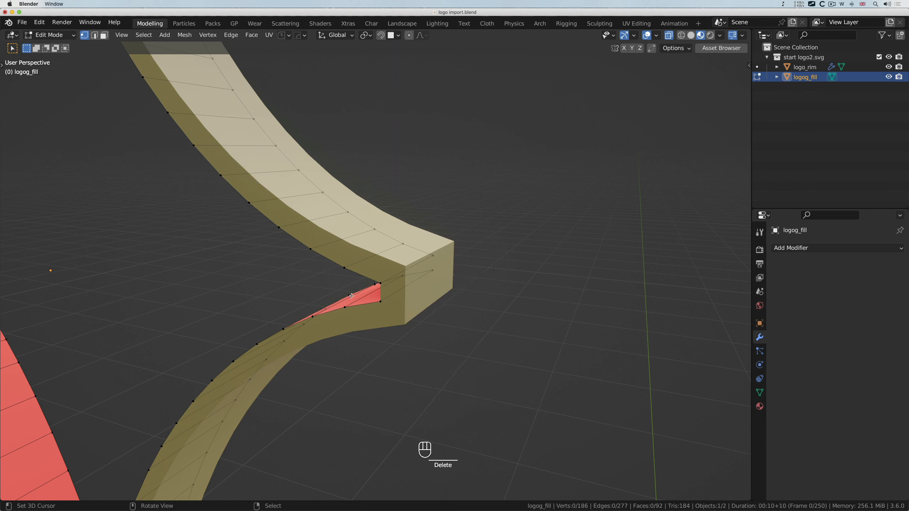
Step: Hide the logo_rim object and close the fill's open right end with a face across its four corner vertices
left_click(889, 67)
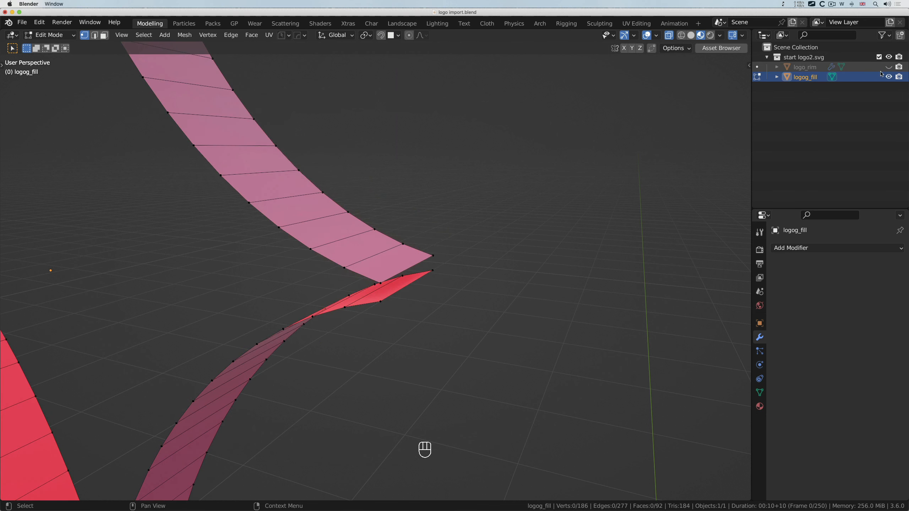
left_click(380, 283)
left_click(380, 302, "shift")
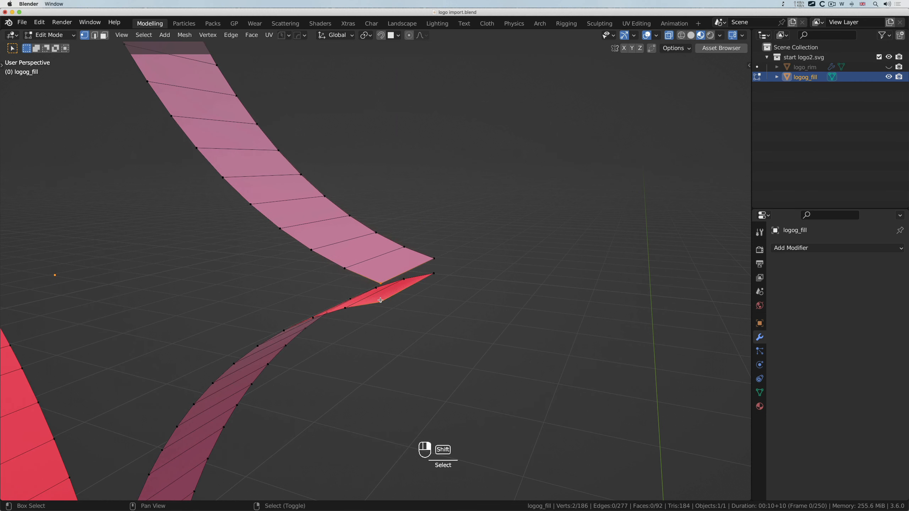
left_click(435, 274, "shift")
key("f")
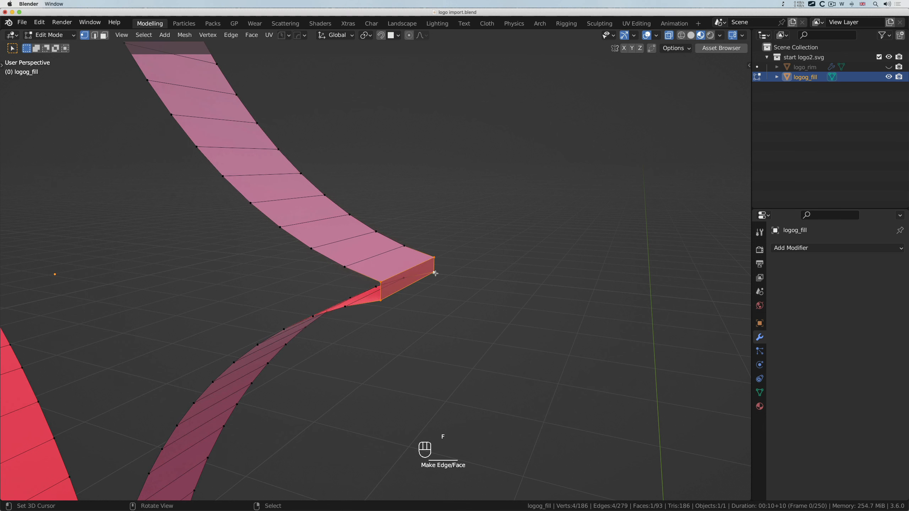
scroll(435, 274, "down", 2)
left_click(393, 280)
left_click(394, 293, "shift")
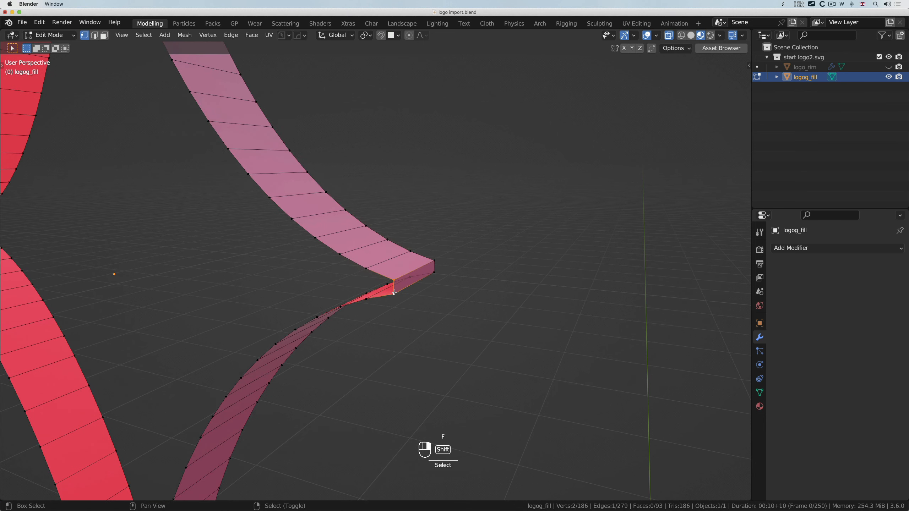
Step: Clear the selection, box-select the six vertices at the fill's left tip and delete them
scroll(437, 279, "left", 15, "shift")
scroll(438, 278, "left", 4)
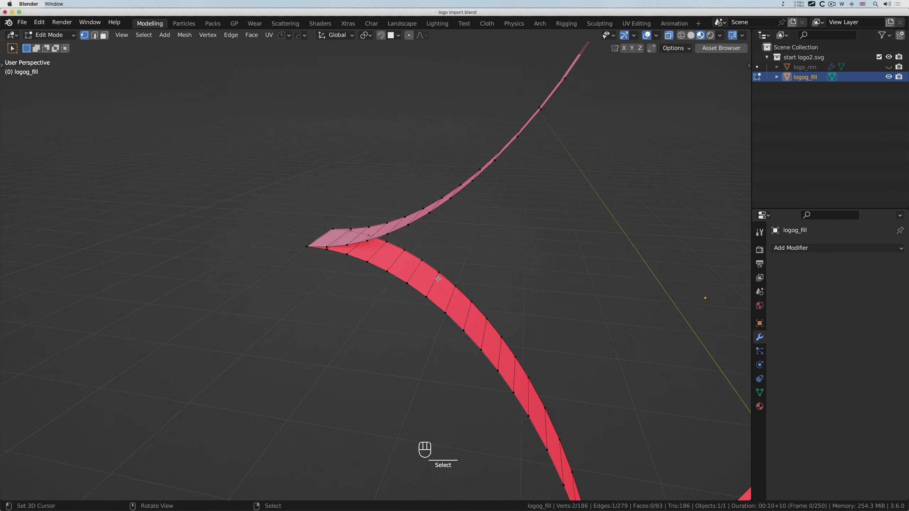
scroll(437, 279, "up", 3)
key("a")
key("a")
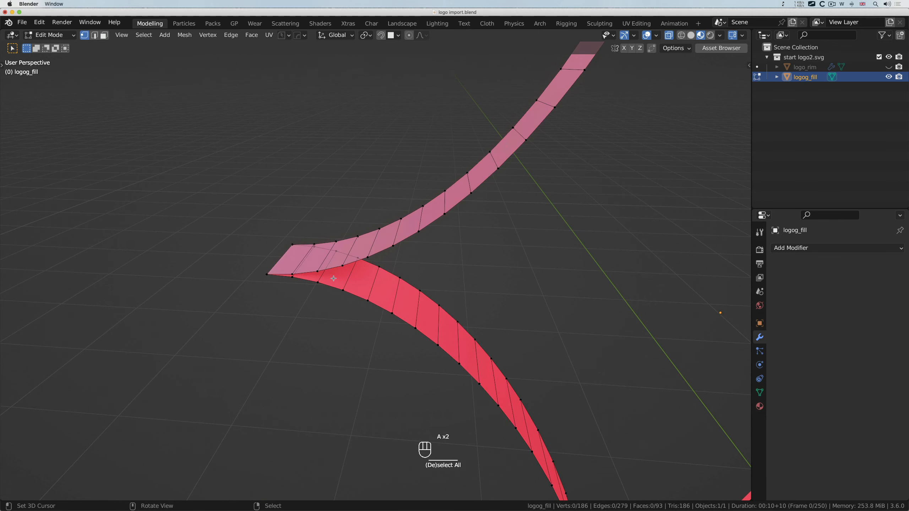
key("b")
left_click_drag(261, 225, 310, 314)
key("b")
left_click_drag(306, 242, 318, 255)
key("x")
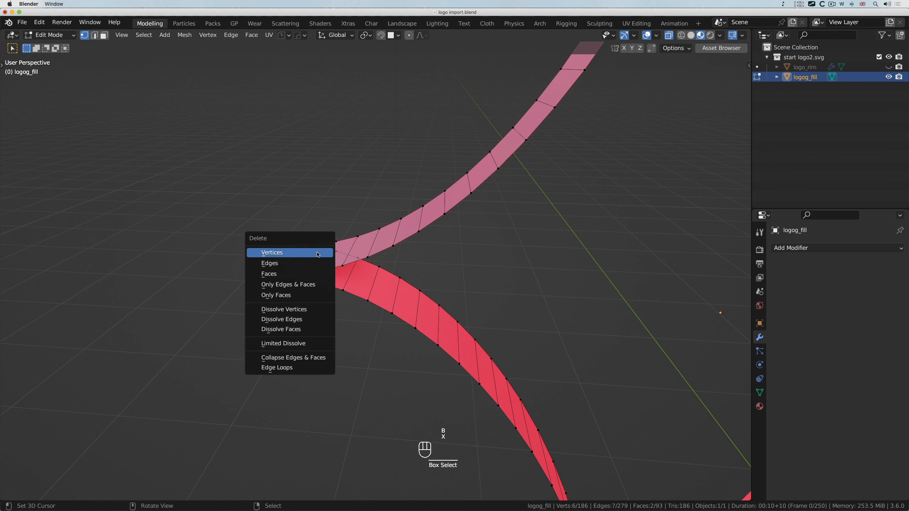
left_click(318, 254)
Step: Close the fill's open left end with a face across its four corner vertices
middle_click_drag(318, 254, 301, 253)
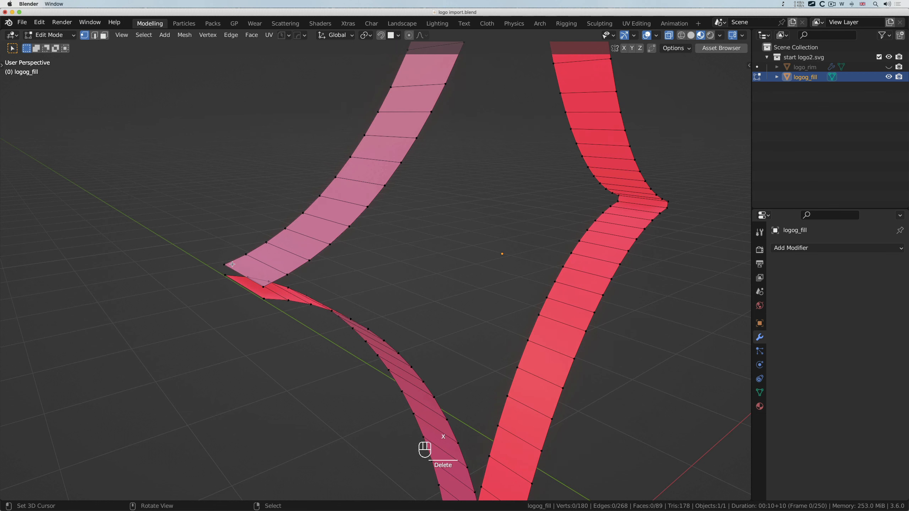
middle_click_drag(226, 264, 226, 275)
left_click(227, 275, "shift")
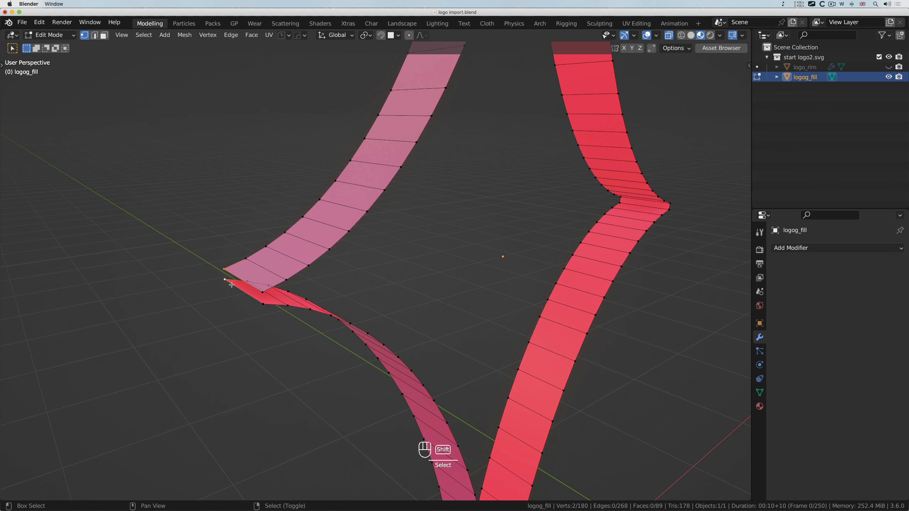
left_click(263, 302, "shift")
middle_click_drag(263, 303, 328, 288)
key("f")
Step: Clear the selection, box-select the six vertices at the fill's bottom tip and delete them
scroll(328, 288, "down", 10, "shift")
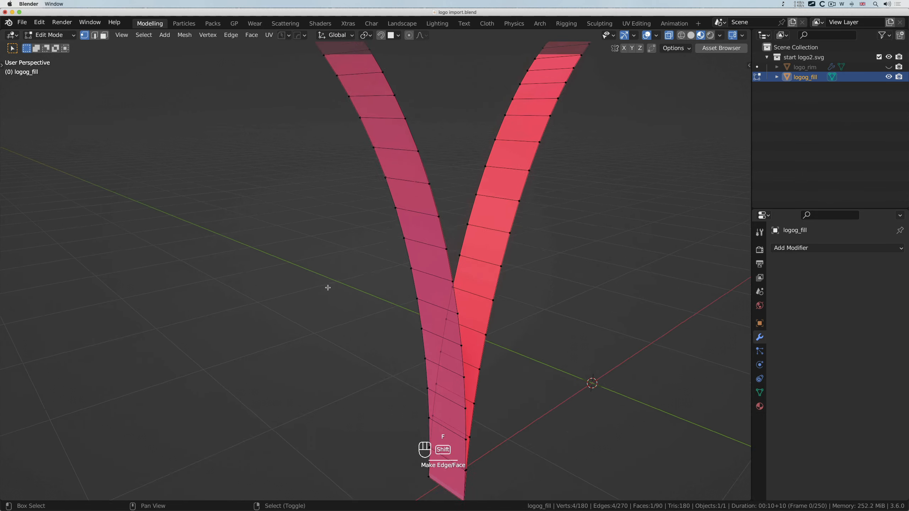
scroll(328, 288, "right", 3)
key("a")
key("a")
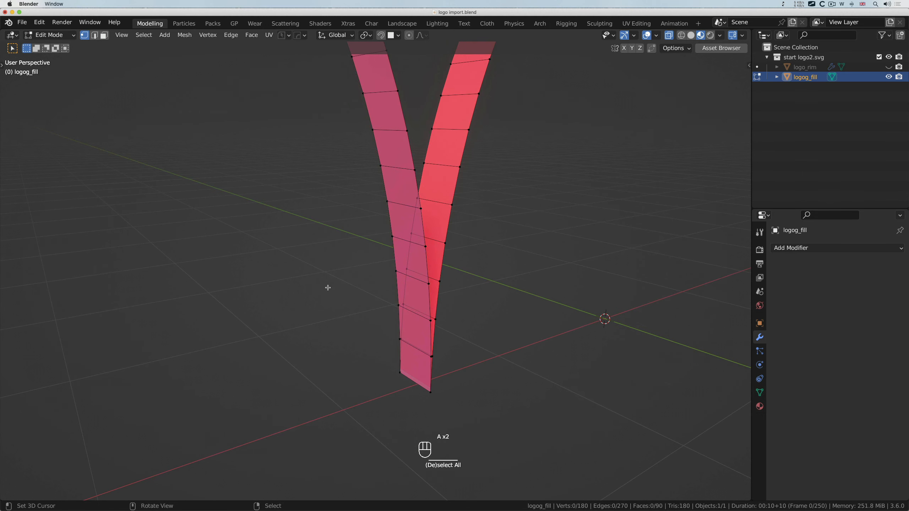
key("b")
left_click_drag(378, 329, 471, 415)
key("x")
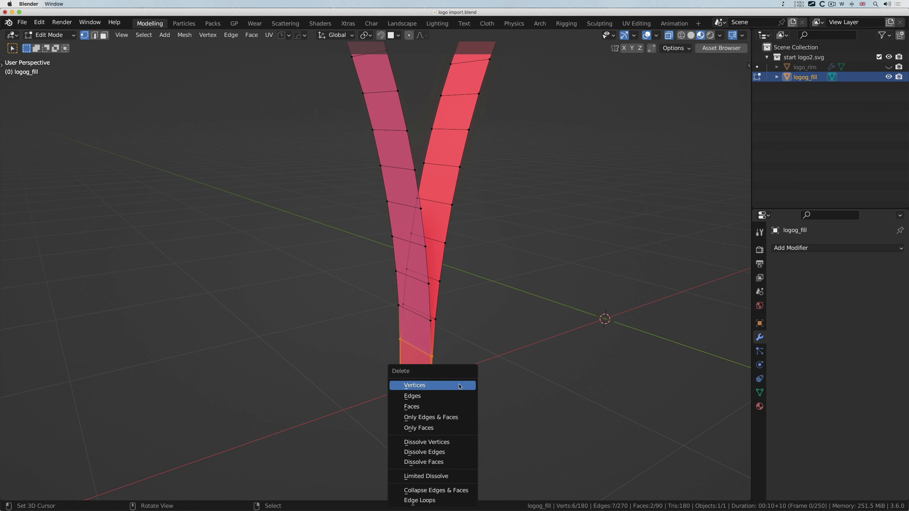
left_click(453, 384)
Step: Close the fill's open bottom end with a face across its four corner vertices
left_click(400, 306)
left_click(414, 311, "shift")
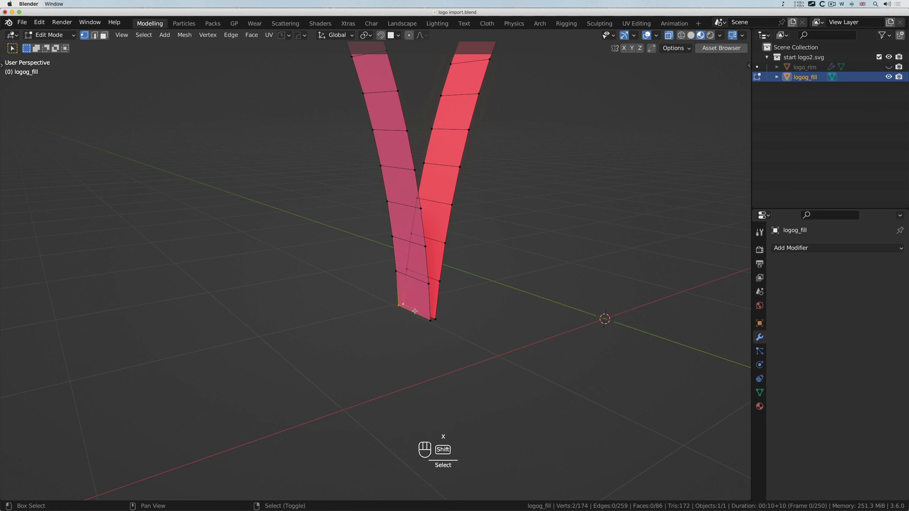
left_click(436, 319, "shift")
key("f")
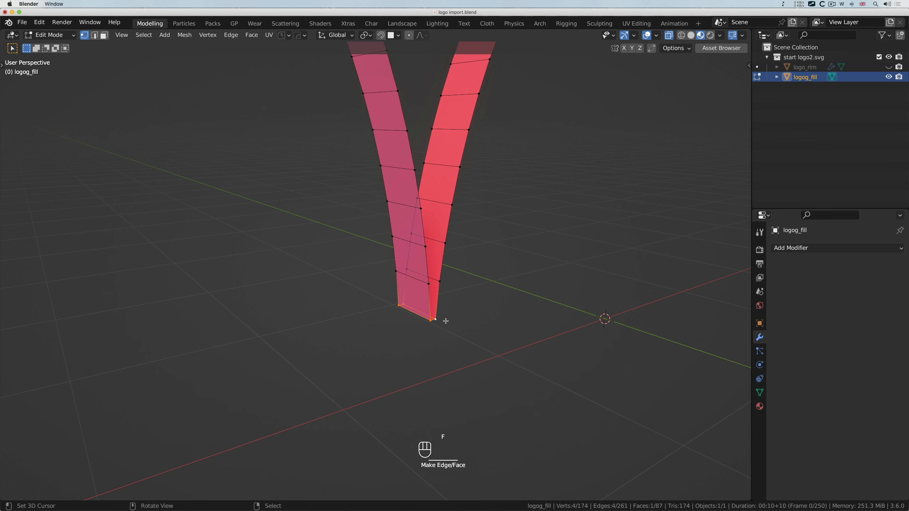
Step: Clear the selection, box-select the six vertices at the fill's top tip and delete them
scroll(446, 321, "up", 10, "shift")
scroll(445, 321, "up", 15, "shift")
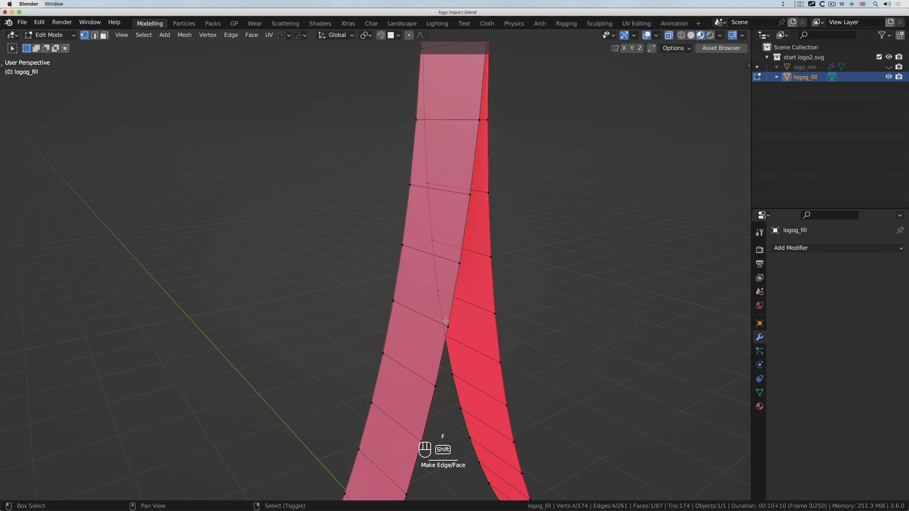
scroll(445, 321, "down", 10, "shift")
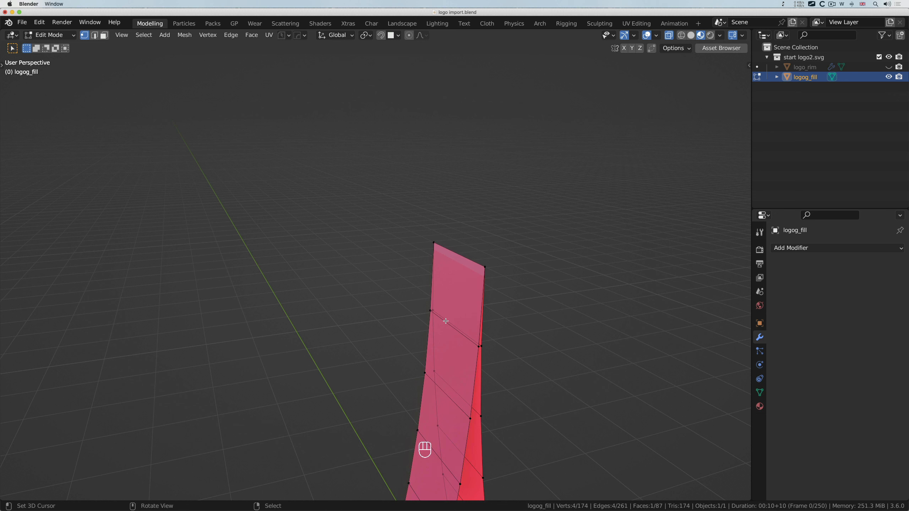
key("a")
key("a")
key("b")
left_click_drag(407, 223, 520, 359)
key("x")
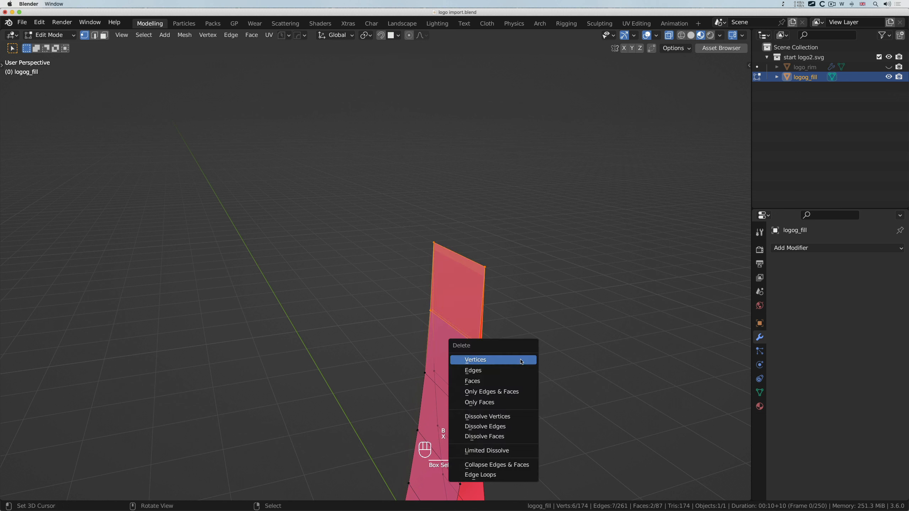
left_click(521, 360)
Step: Close the fill's open top end with a face across its four corner vertices
left_click(426, 373)
left_click(434, 371, "shift")
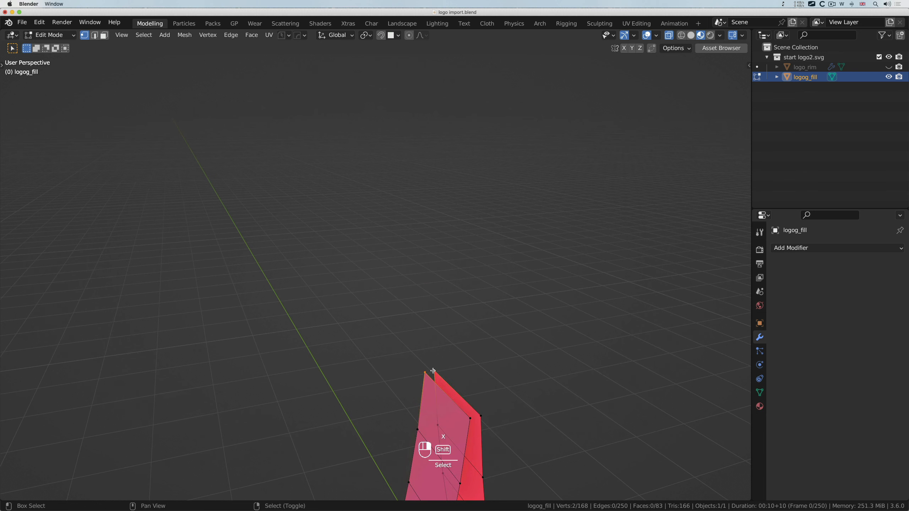
left_click(469, 418, "shift")
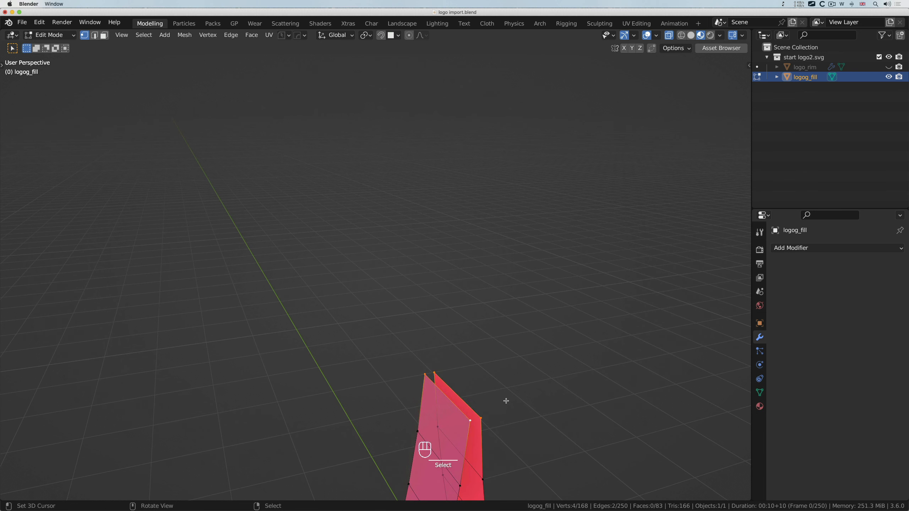
key("f")
Step: Loop-select the star outline on one open side of the fill and fill it with a single face
scroll(498, 379, "down", 5, "shift")
scroll(498, 379, "down", 3, "ctrl")
scroll(498, 379, "down", 5, "ctrl")
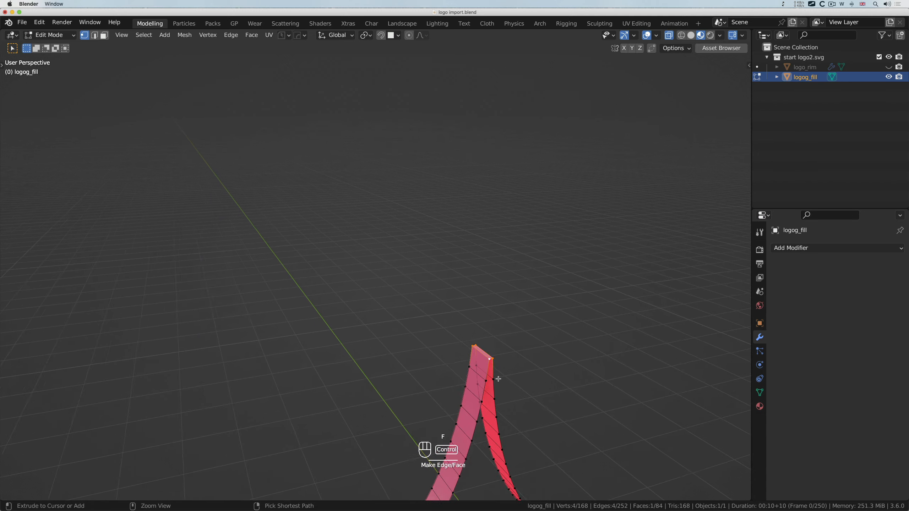
scroll(498, 379, "down", 10, "shift")
scroll(498, 379, "up", 2, "shift")
scroll(498, 378, "up", 2, "shift")
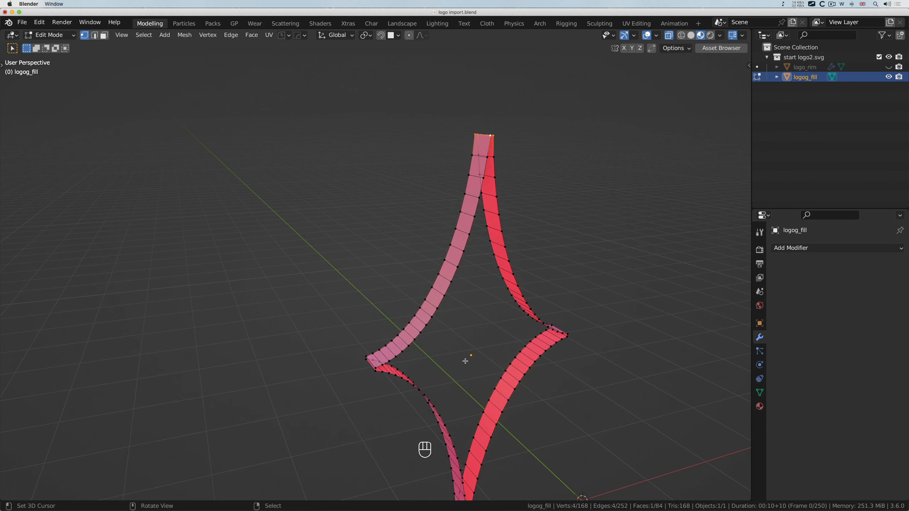
key("a")
key("a")
key("alt")
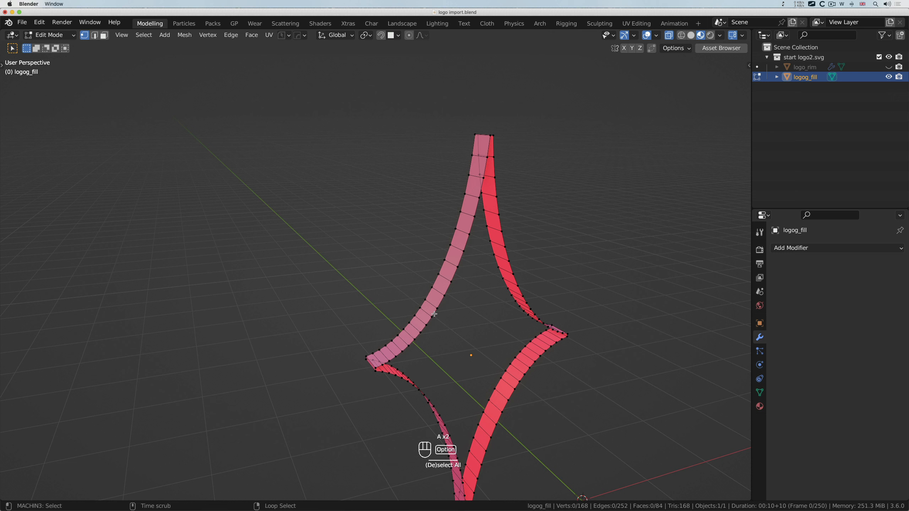
left_click(435, 312, "alt")
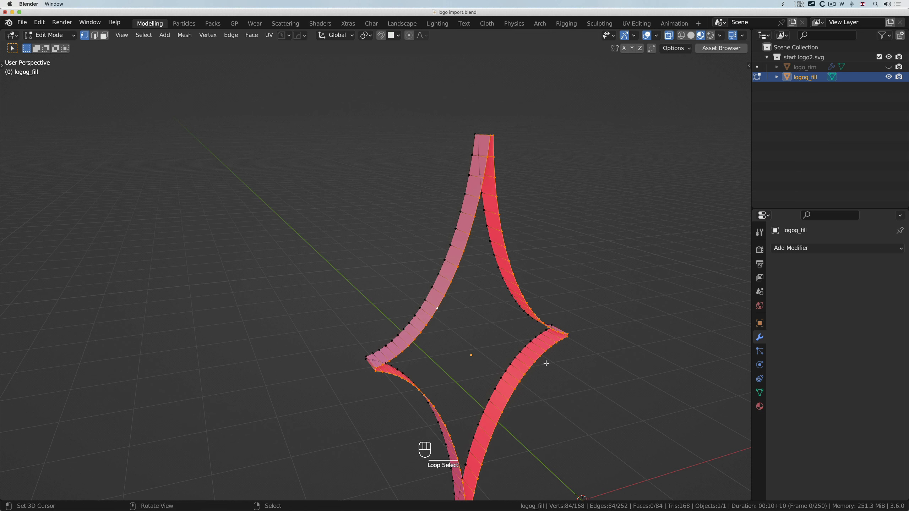
key("f")
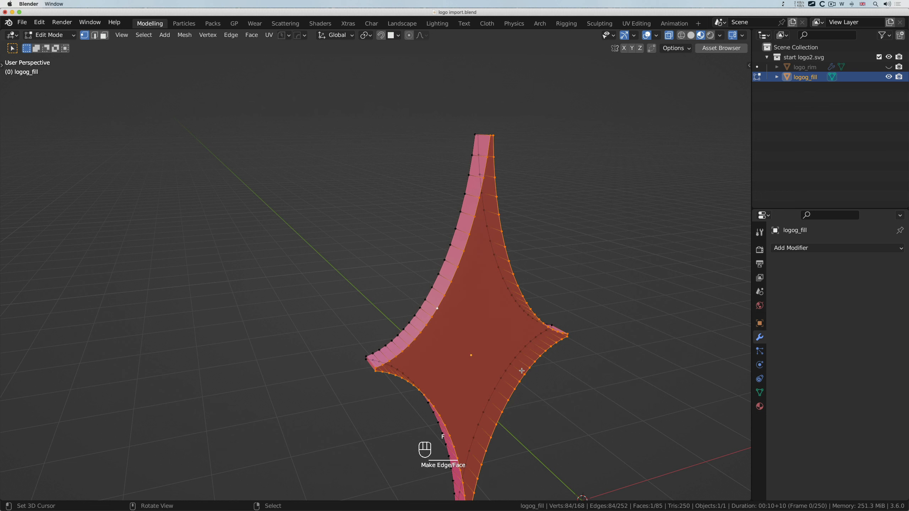
Step: Loop-select the star outline on the opposite open side of the fill and cap it with a face
middle_click_drag(522, 371, 519, 371)
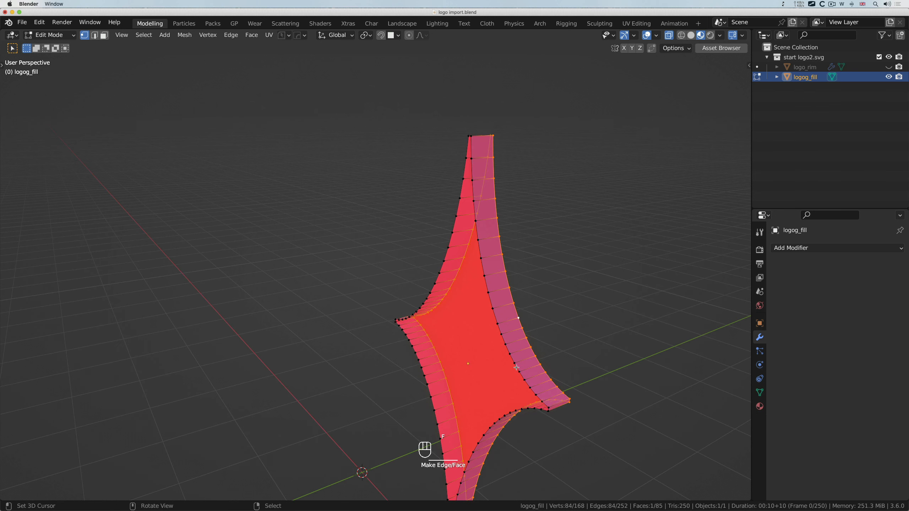
key("a")
key("a")
left_click(511, 358, "alt")
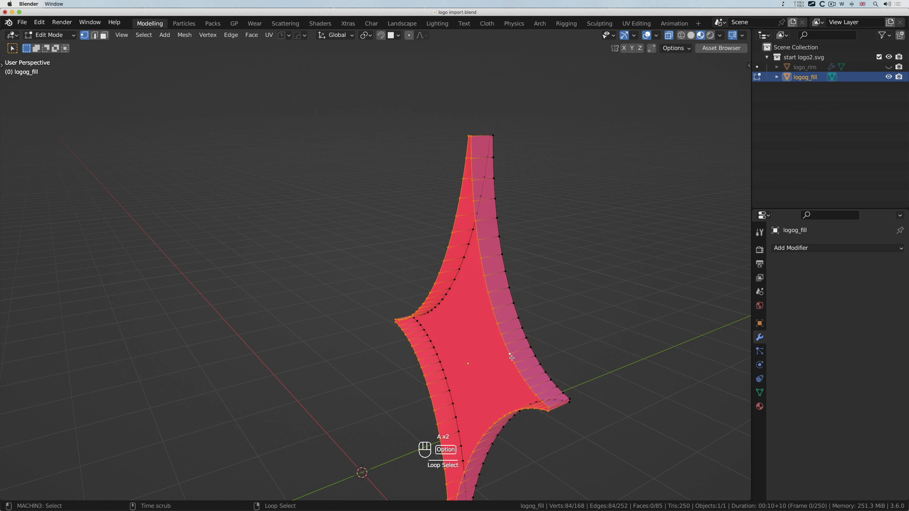
key("f")
scroll(512, 357, "left", 10)
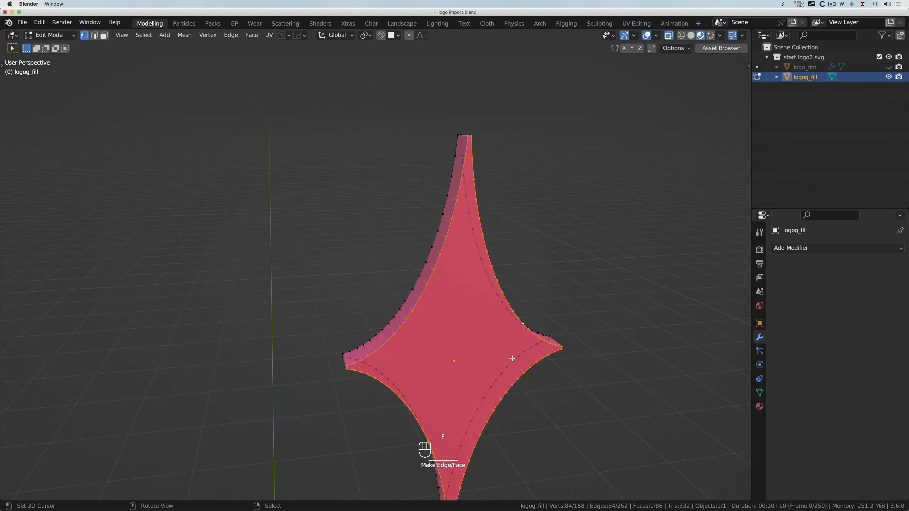
Step: Return the fill to Object Mode, make logo_rim visible again and save the file
key("Tab")
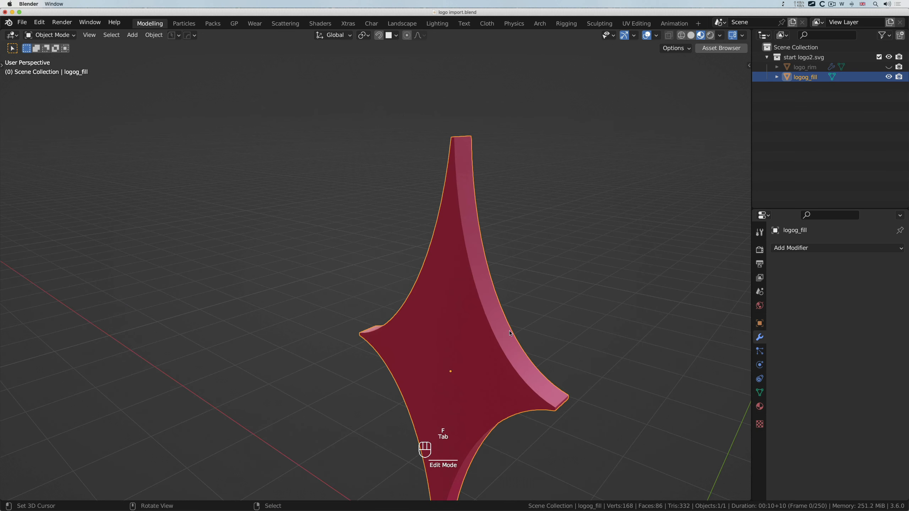
scroll(510, 333, "down", 1)
left_click(888, 68)
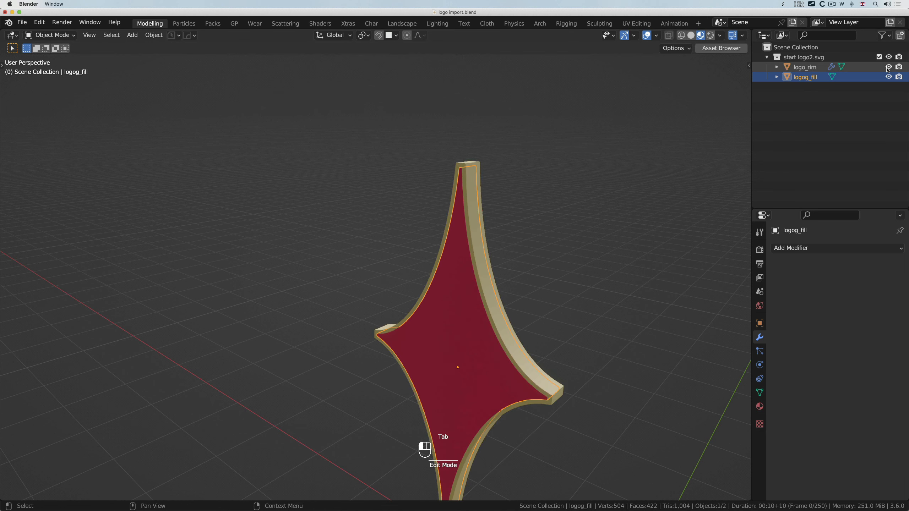
scroll(568, 255, "down", 3, "ctrl")
scroll(569, 255, "left", 3)
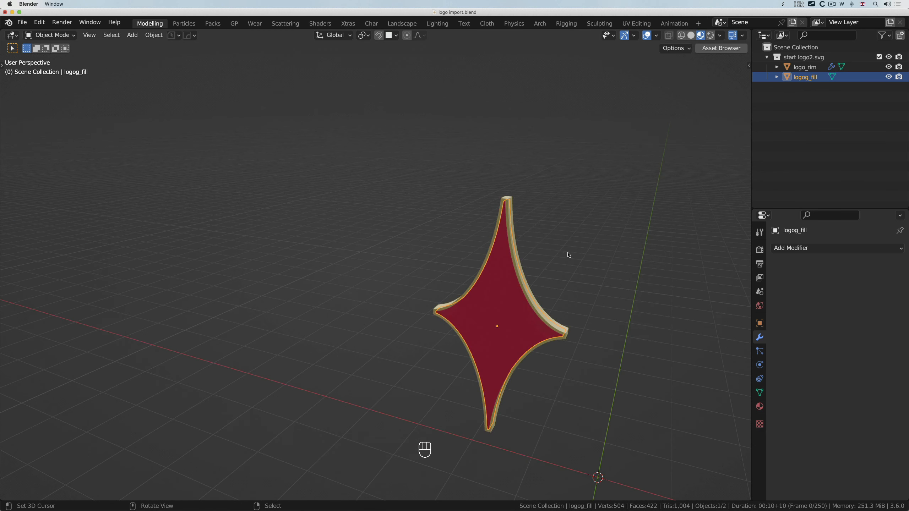
scroll(569, 255, "up", 3)
scroll(569, 255, "left", 2)
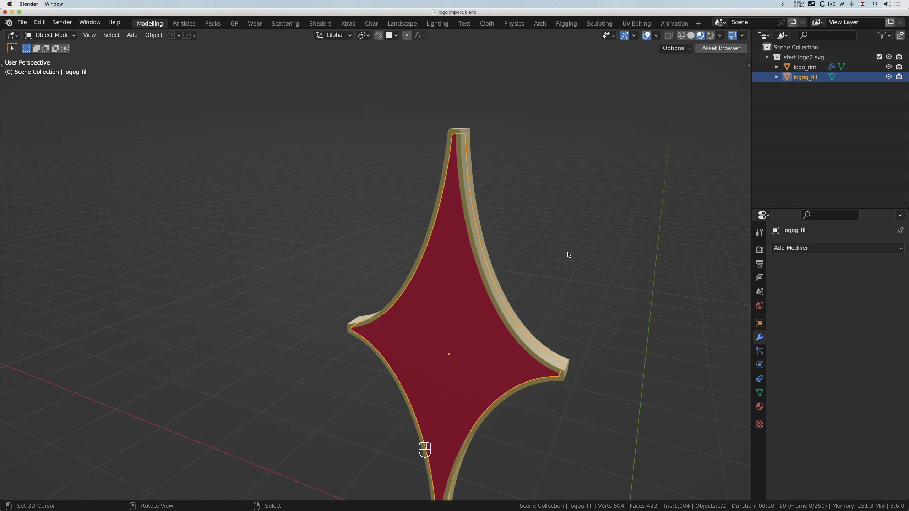
key("super+s")
scroll(564, 261, "left", 2)
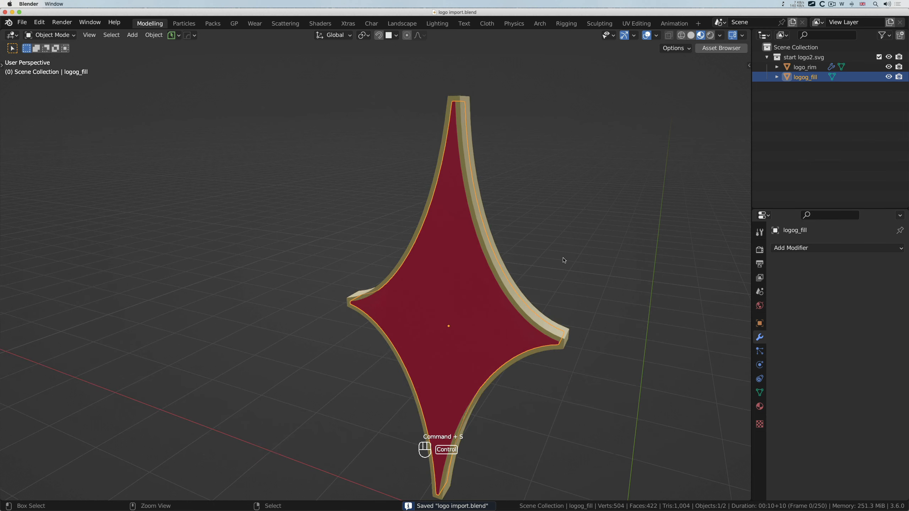
Step: Select logo_rim, collapse its Solidify settings and add a Bevel modifier below it
scroll(563, 261, "up", 5)
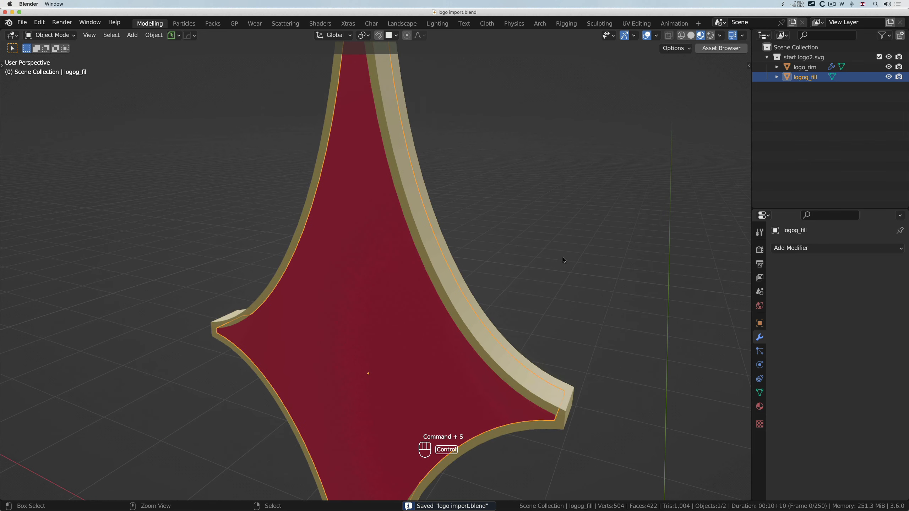
left_click(454, 314)
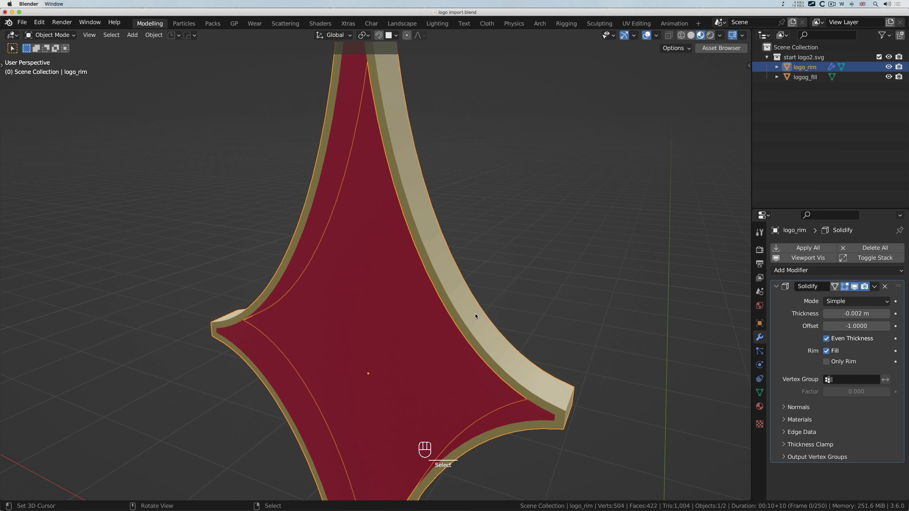
scroll(490, 337, "left", 1)
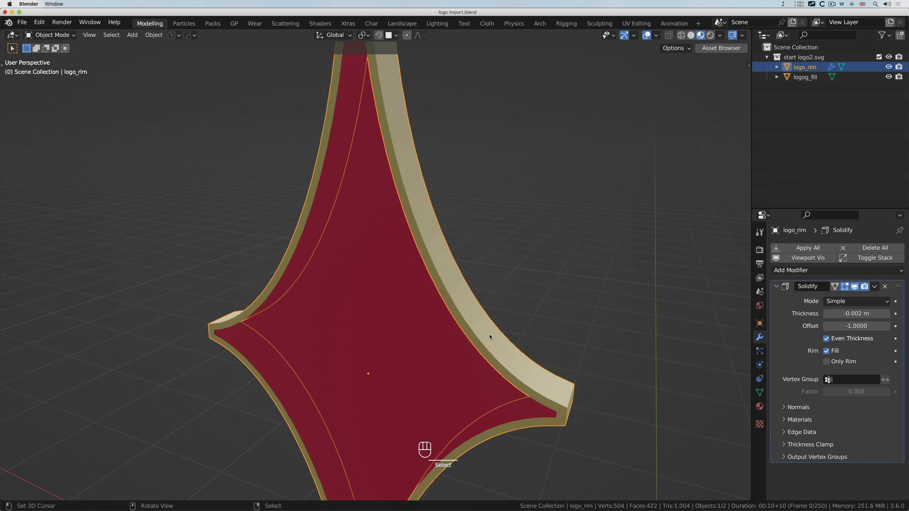
left_click(775, 287)
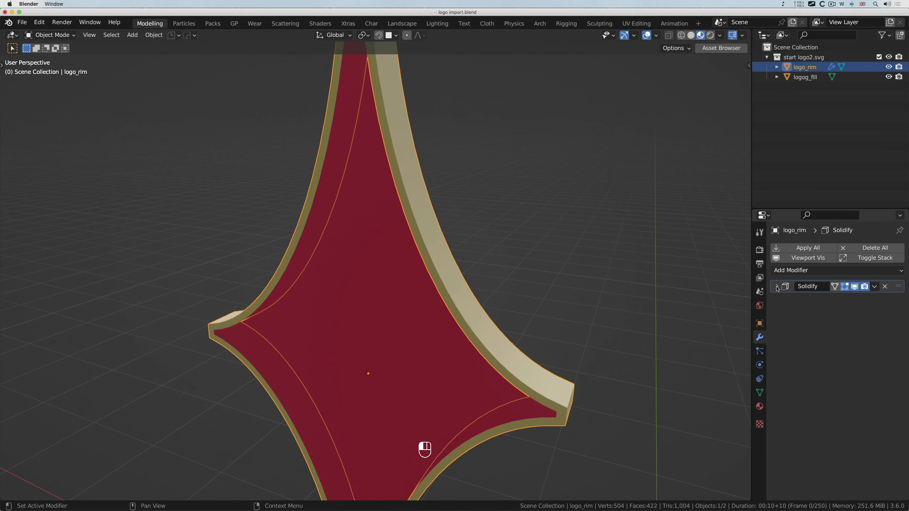
left_click(800, 270)
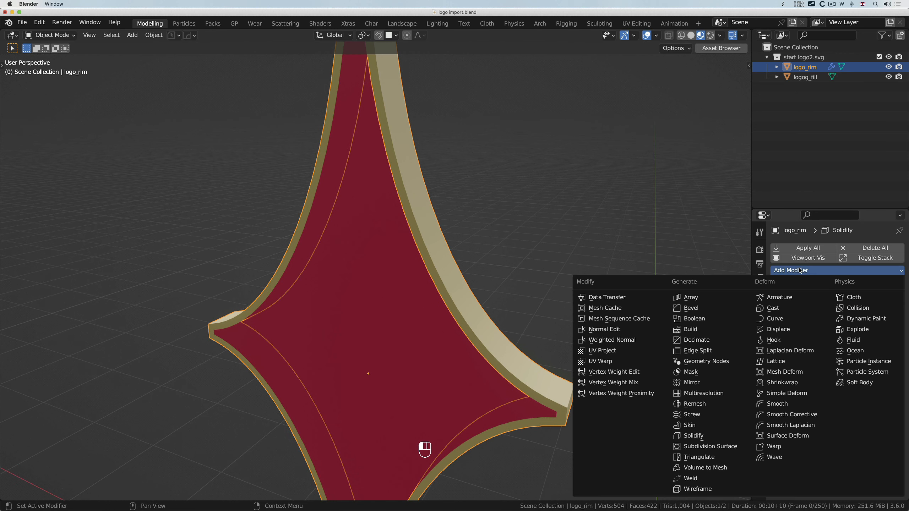
left_click(723, 307)
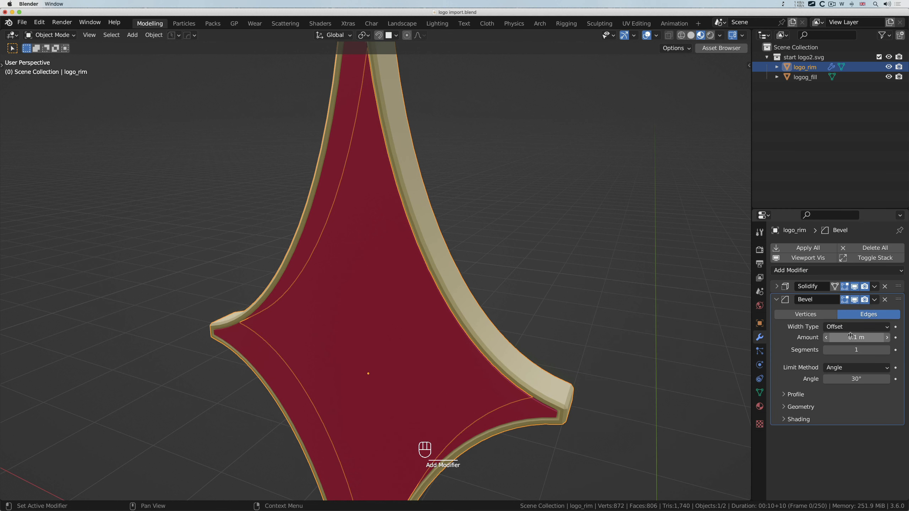
Step: Set the segments of the rim's Bevel modifier to 5
left_click(887, 351)
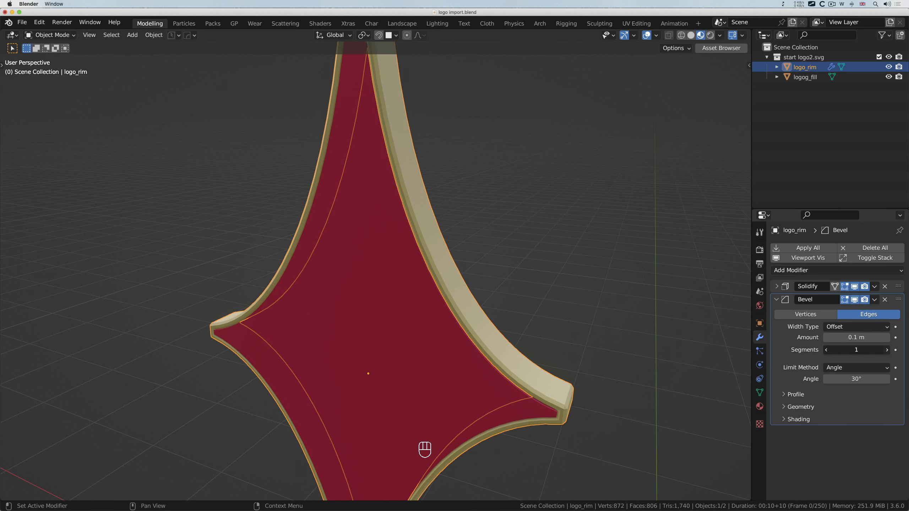
left_click(888, 350)
left_click(888, 350)
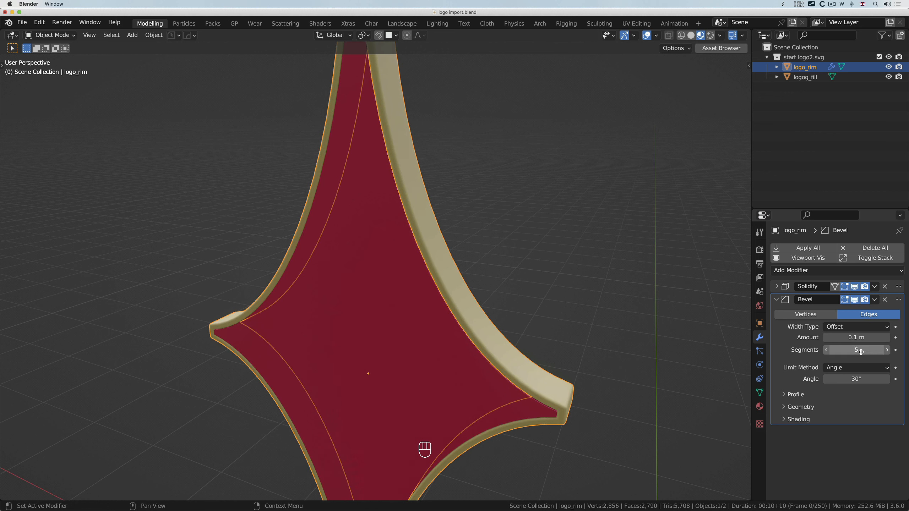
left_click(827, 351)
left_click(827, 350)
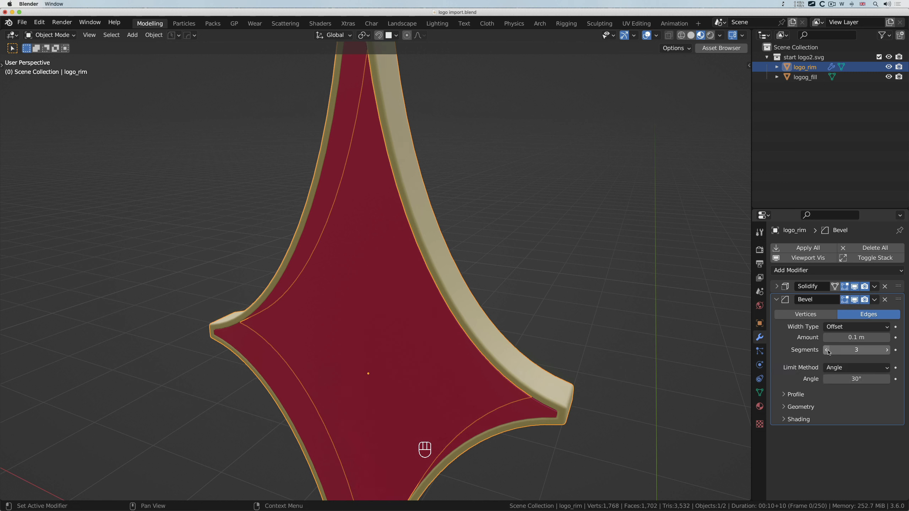
left_click(887, 351)
left_click(888, 350)
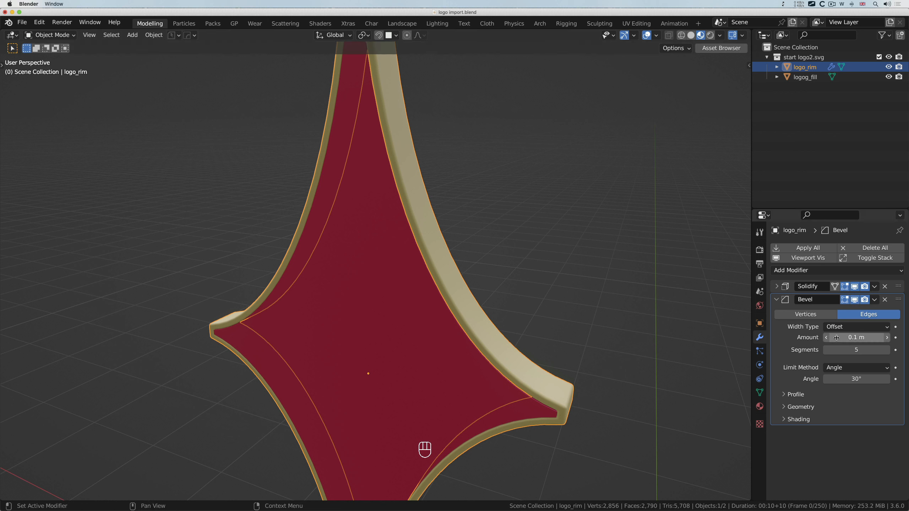
Step: Fine-tune the amount of the rim's Bevel modifier to 0.069 m
left_click_drag(848, 338, 846, 338, "shift")
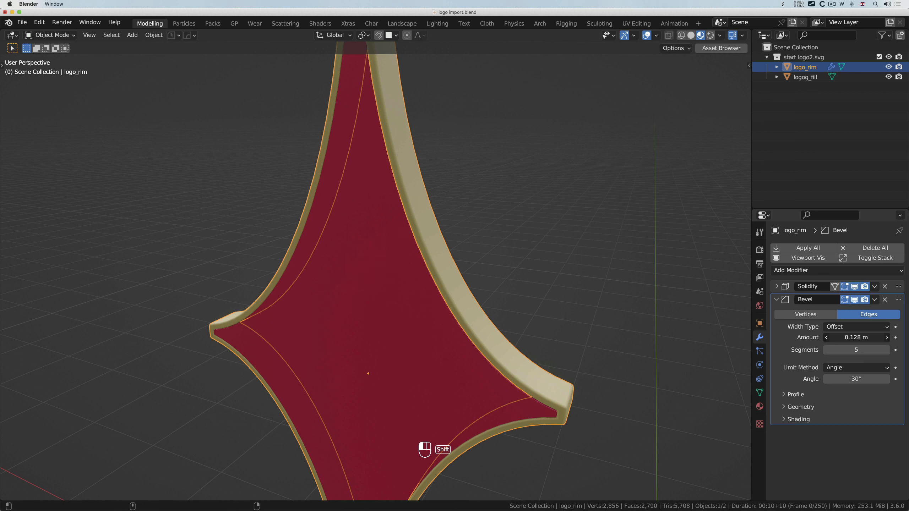
left_click_drag(846, 338, 845, 338, "shift")
left_click_drag(845, 338, 846, 338, "shift")
Step: Add a Bevel modifier to logog_fill with 5 segments and an amount of about 0.044 m
middle_click_drag(304, 348, 331, 349)
left_click(333, 352)
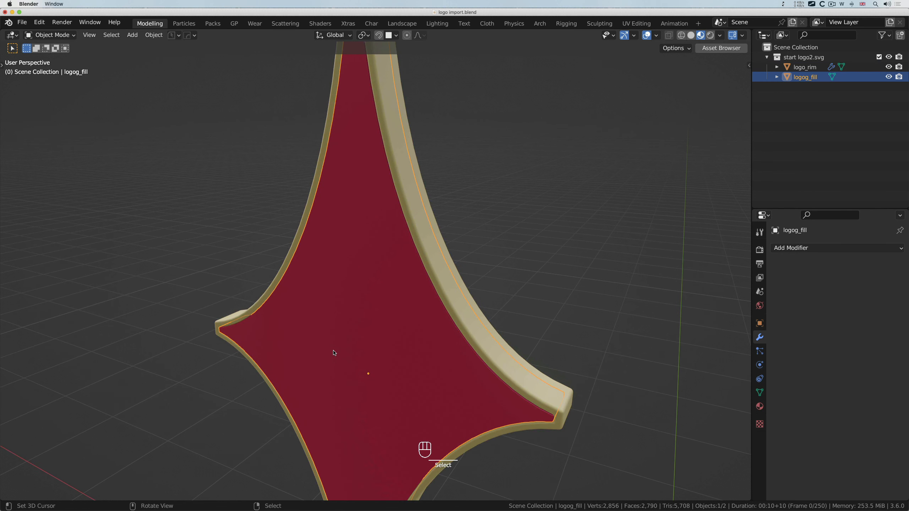
left_click(799, 249)
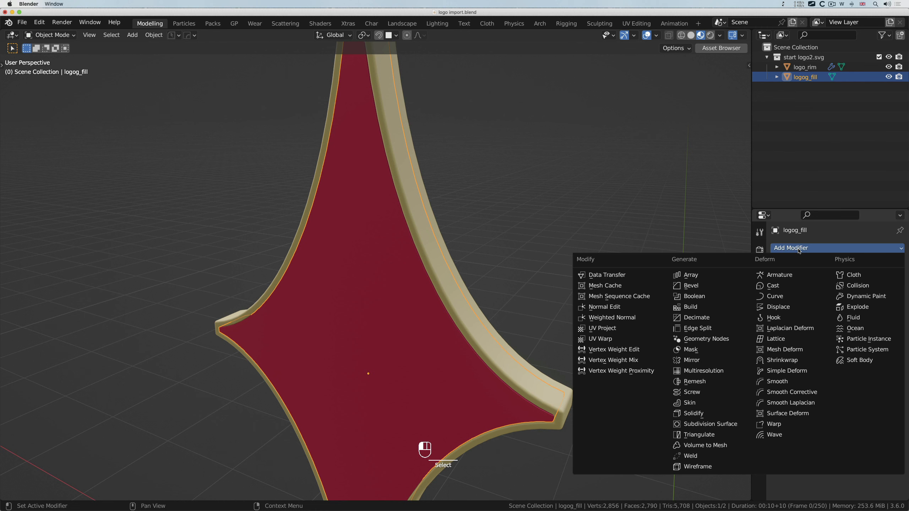
left_click(728, 287)
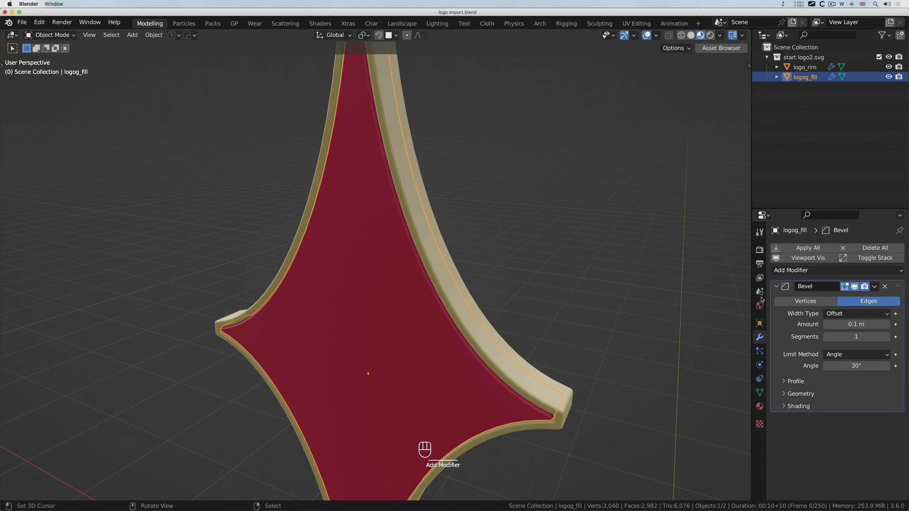
mouse_move(851, 338)
left_mouse_down()
mouse_move(872, 338)
mouse_move(841, 324)
left_mouse_up()
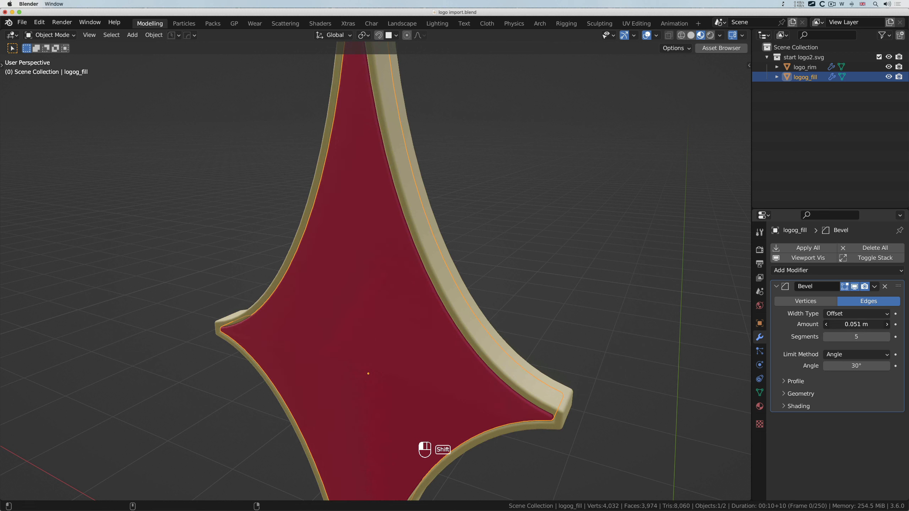
Step: Copy the 0.069 m bevel amount from logo_rim and paste it into logog_fill's Bevel modifier
left_click(533, 397)
middle_click_drag(533, 397, 537, 396)
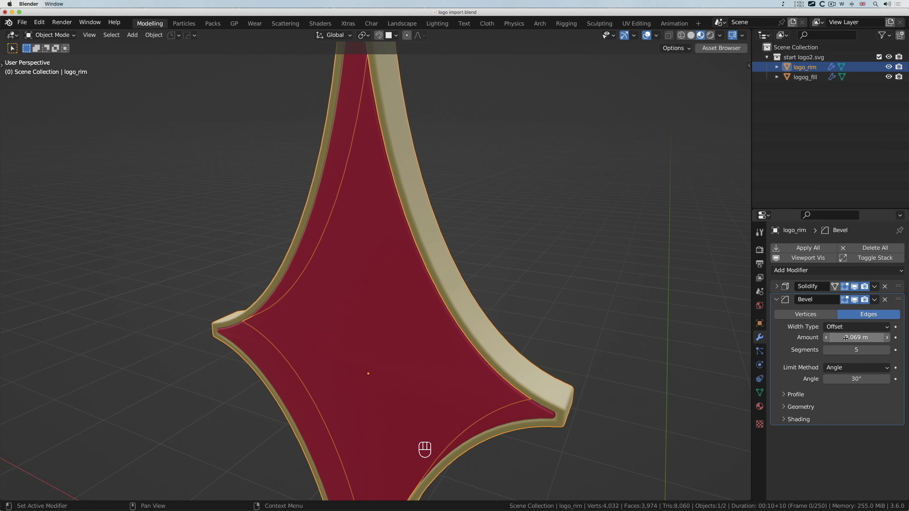
key("super+c")
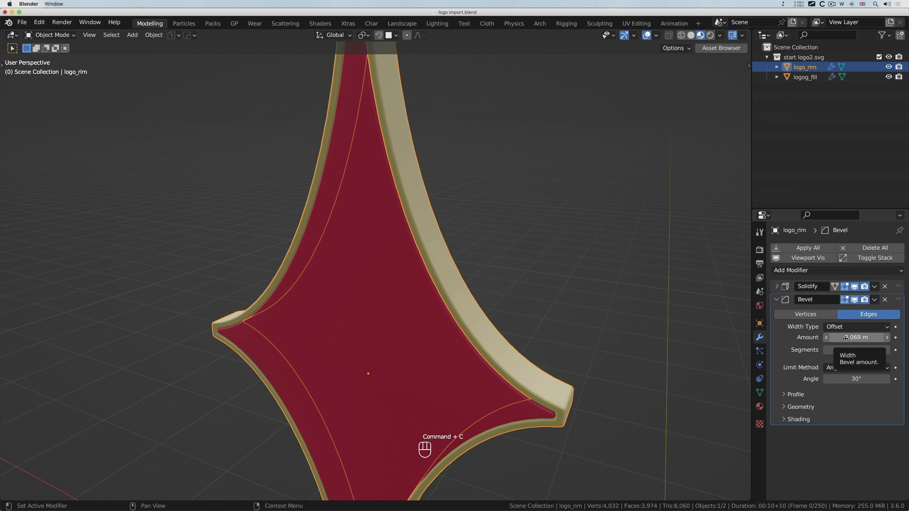
left_click(539, 421)
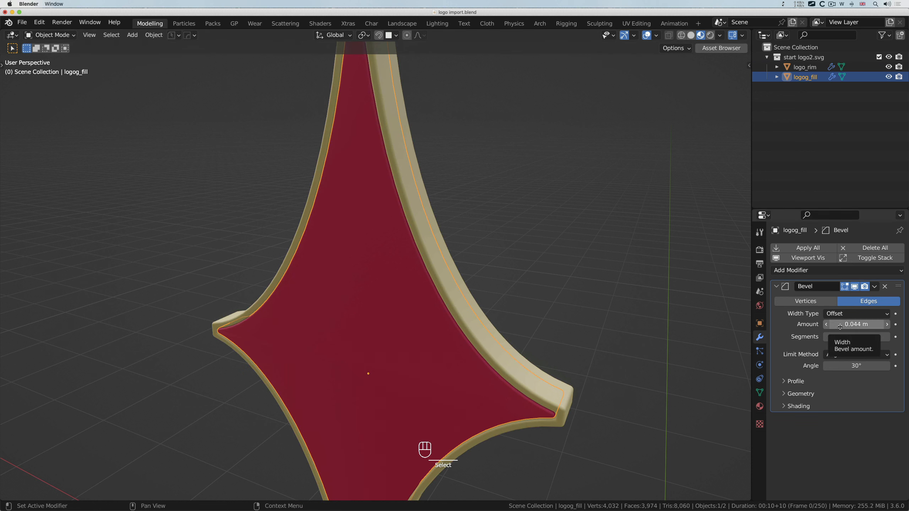
key("super+v")
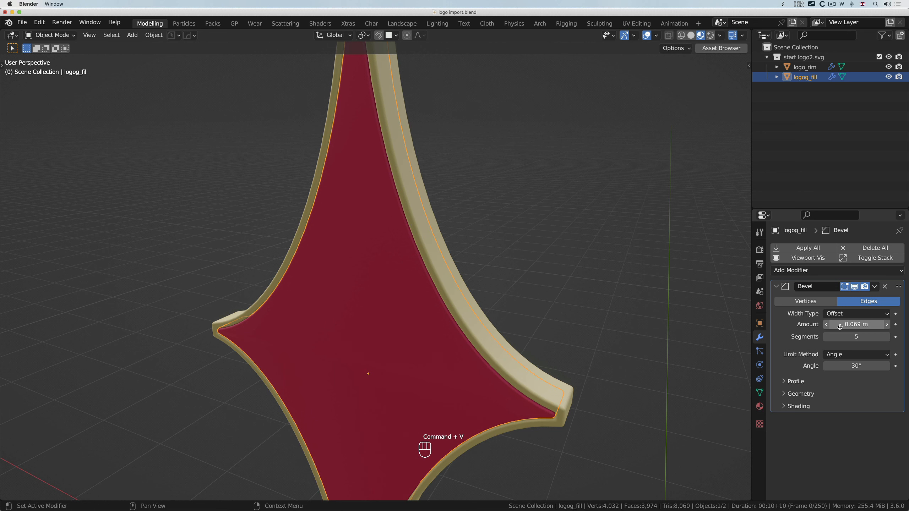
Step: Deselect all objects and save the file
middle_click_drag(538, 400, 539, 399)
key("a")
key("a")
key("super+s")
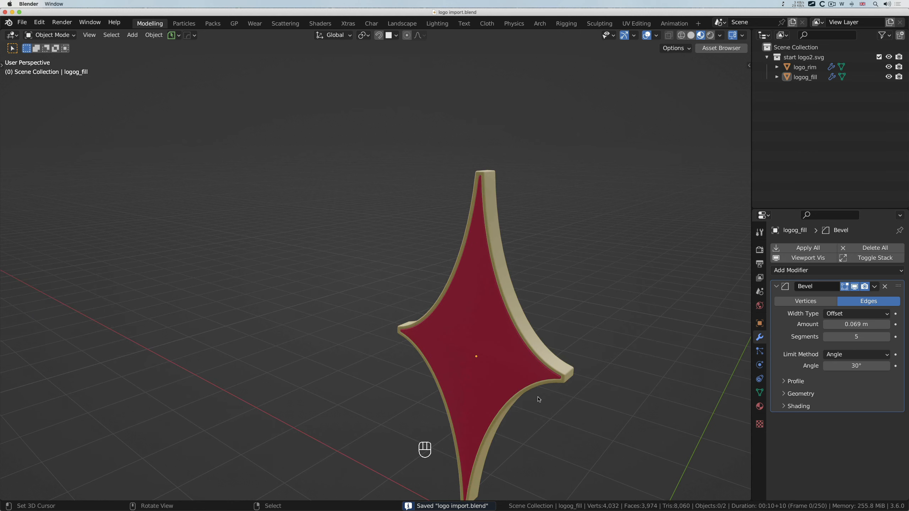
Step: Show the fill's material settings, switch to a front orthographic view and place the 3D cursor just below the star's lower tip
left_click(759, 407)
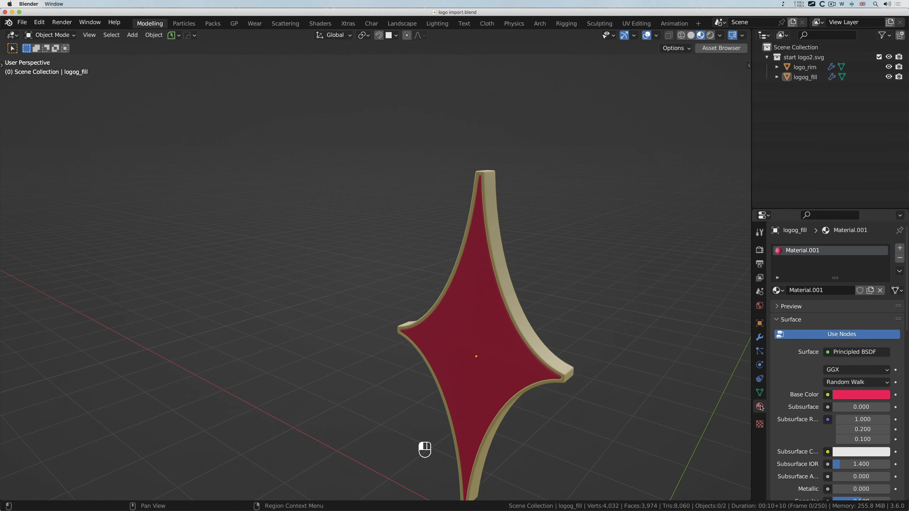
middle_click_drag(508, 318, 508, 318)
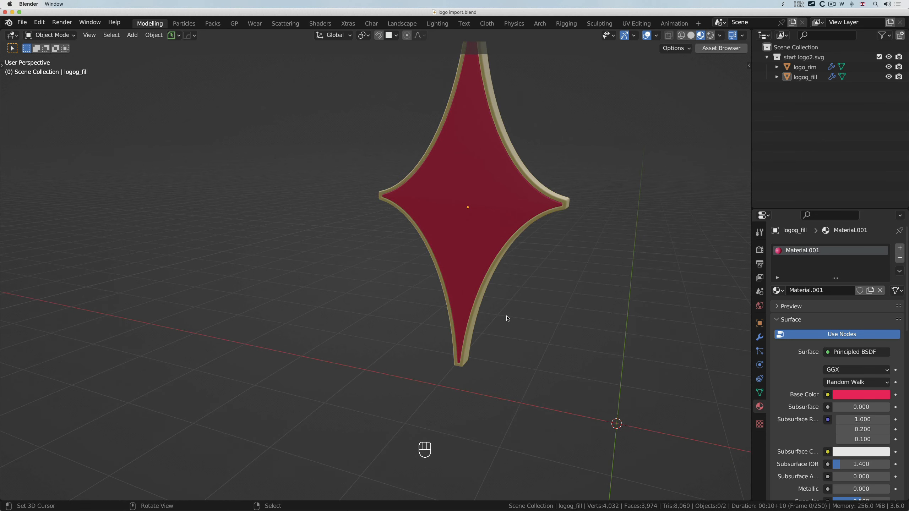
middle_click_drag(499, 360, 498, 361)
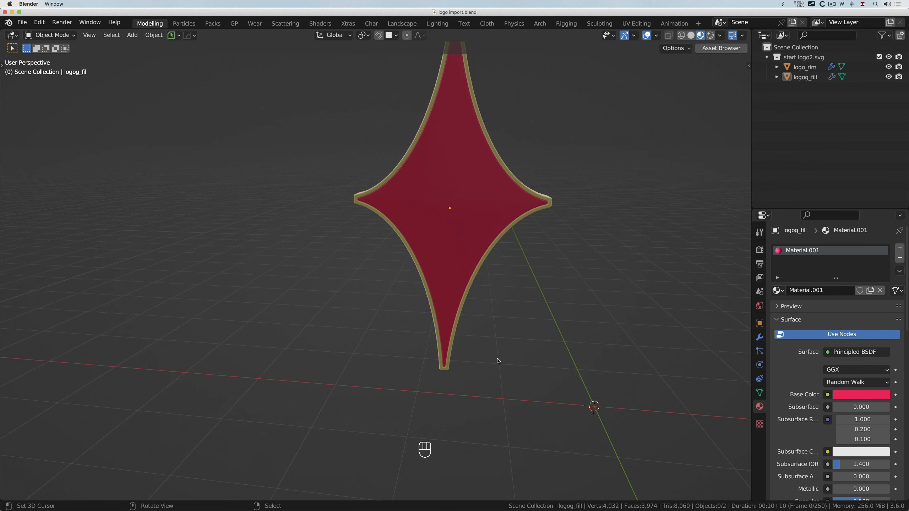
key("KP_1")
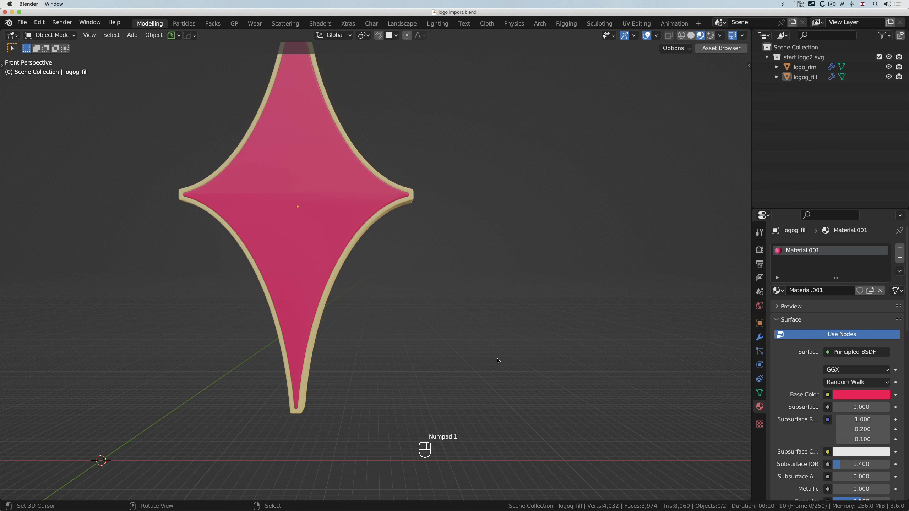
scroll(499, 361, "down", 2)
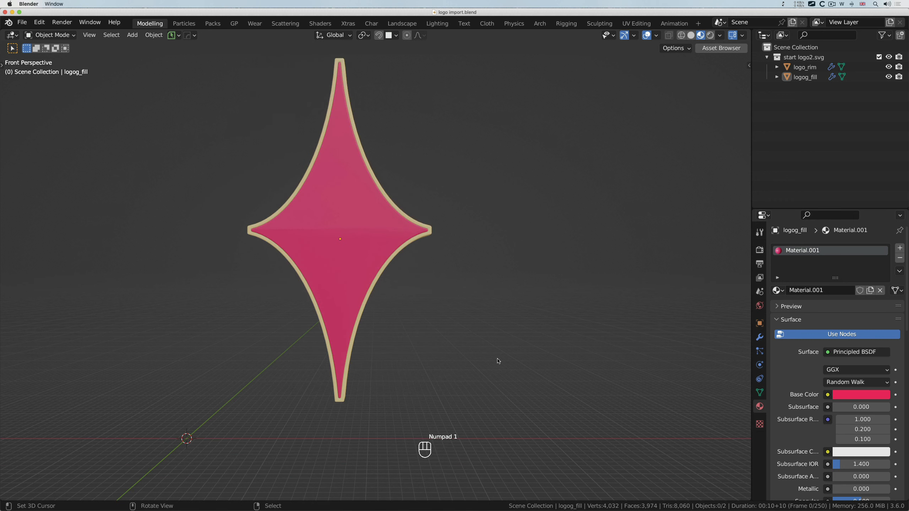
key("KP_5")
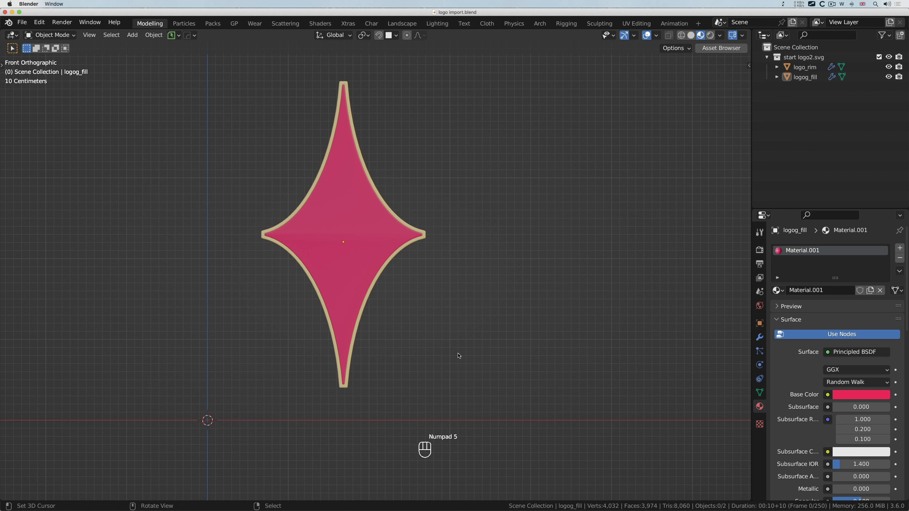
left_click(340, 422)
Step: Add a cube at the 3D cursor and scale it down uniformly by a factor of about 0.264
key("shift+a")
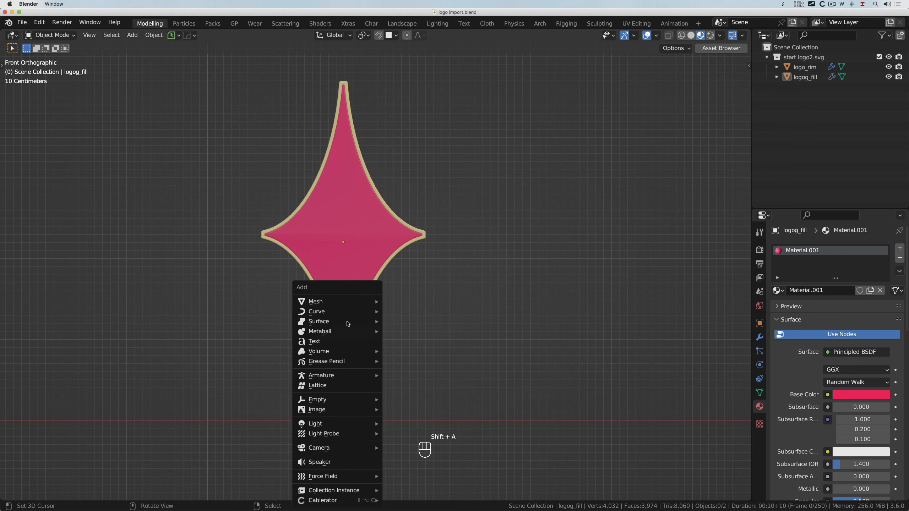
mouse_move(343, 303)
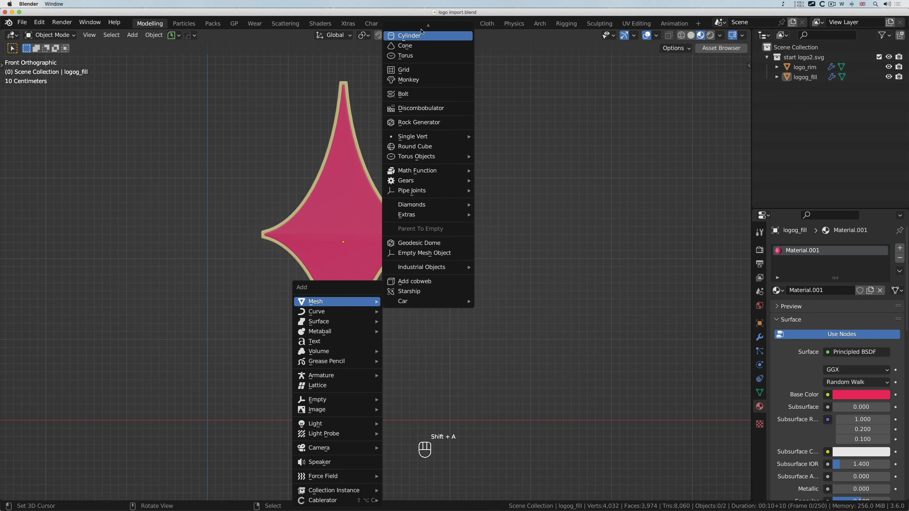
mouse_move(420, 25)
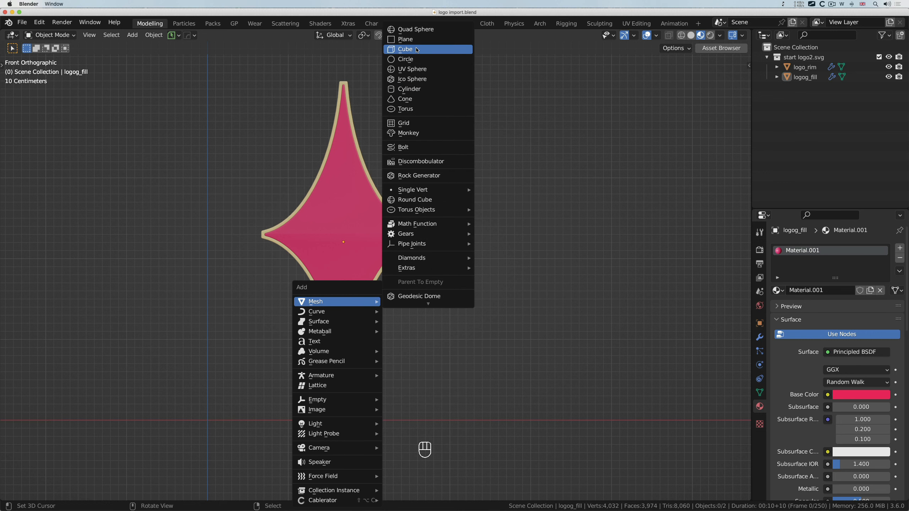
left_click(417, 50)
key("s")
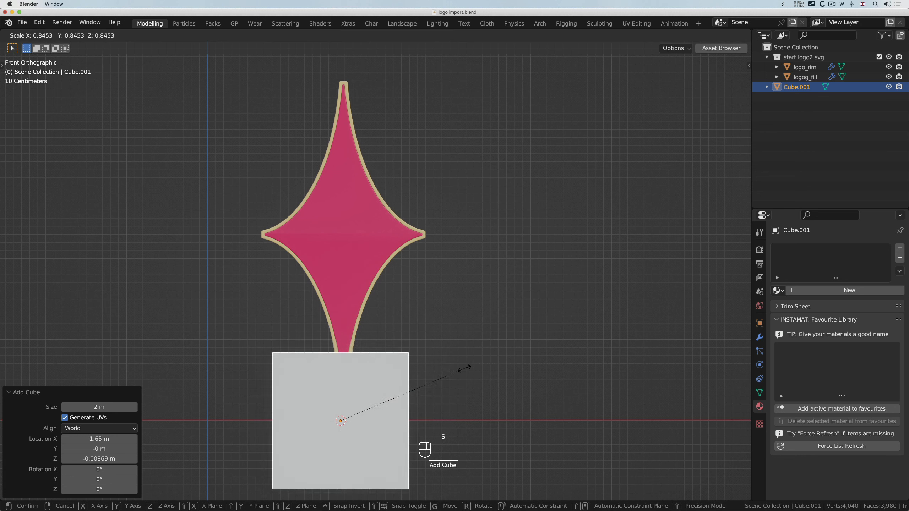
left_click(384, 403)
Step: Stretch the cube along the global X axis by a factor of about 2.785
key("s")
key("x")
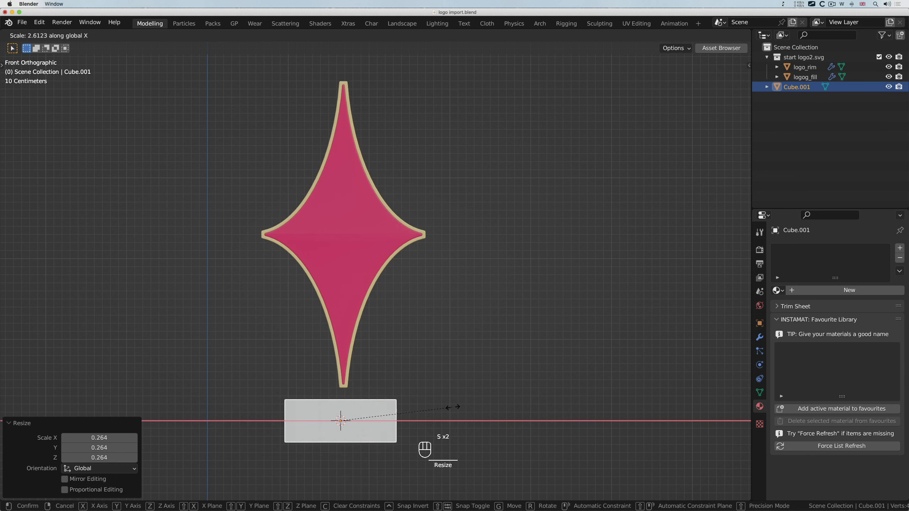
left_click(441, 413)
key("g")
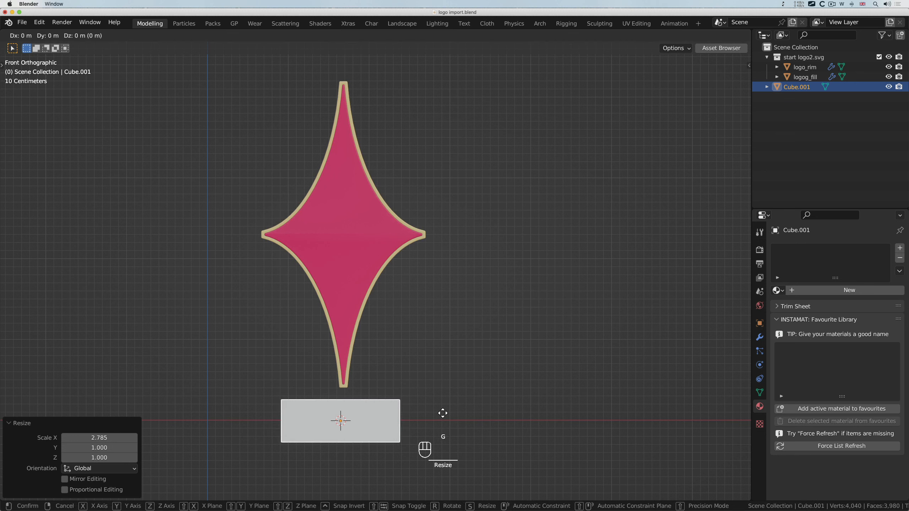
key("z")
key("1")
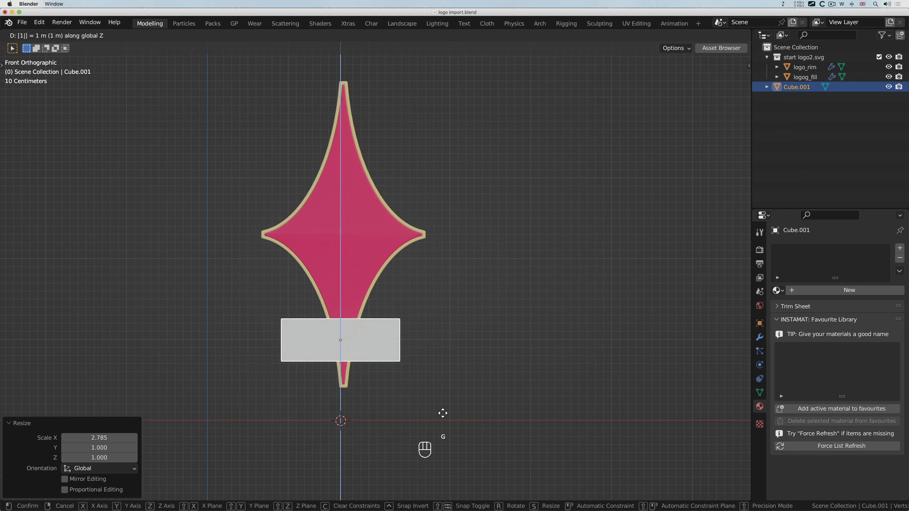
right_click(441, 413)
Step: Move the cube up along the global Z axis so its top meets the star's lower tip
key("g")
key("z")
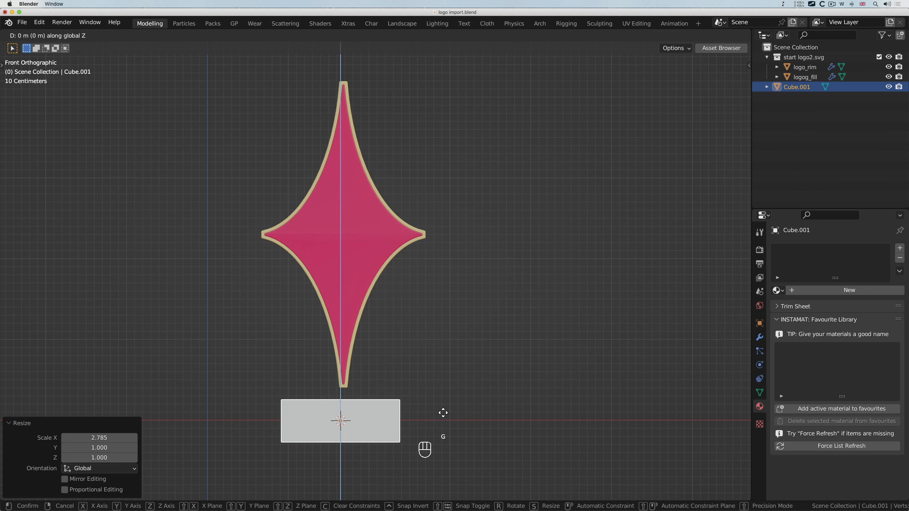
left_click(444, 391)
Step: Try to select the star's rim and fill together and move them along the Y axis
middle_click_drag(341, 383, 342, 383)
left_click(326, 347)
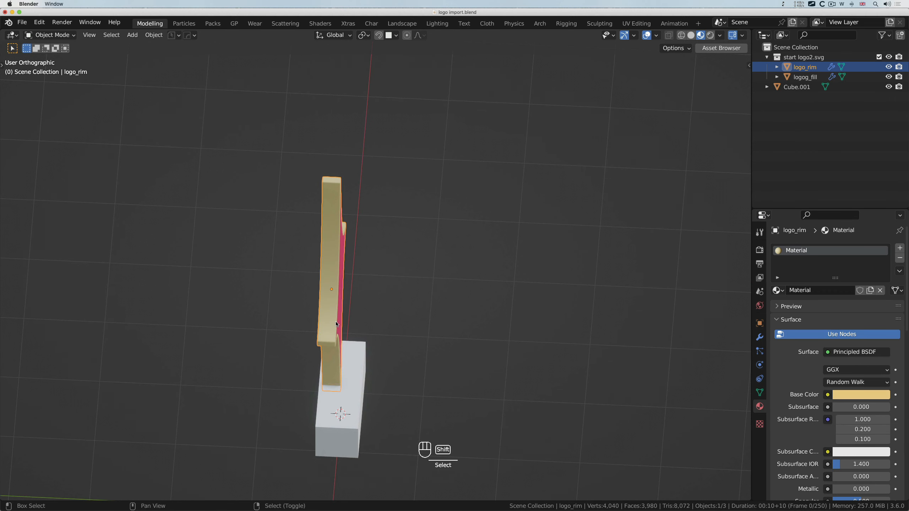
left_click(339, 324, "shift")
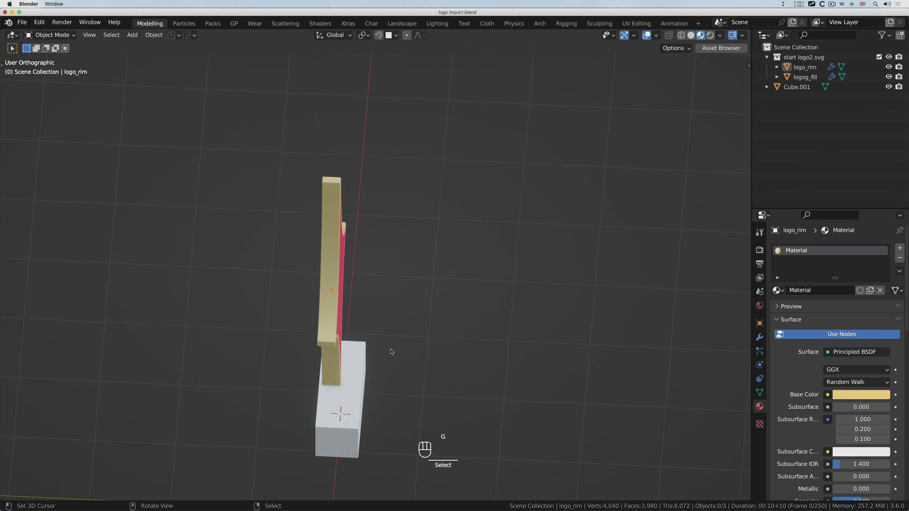
key("y")
scroll(409, 301, "right", 5)
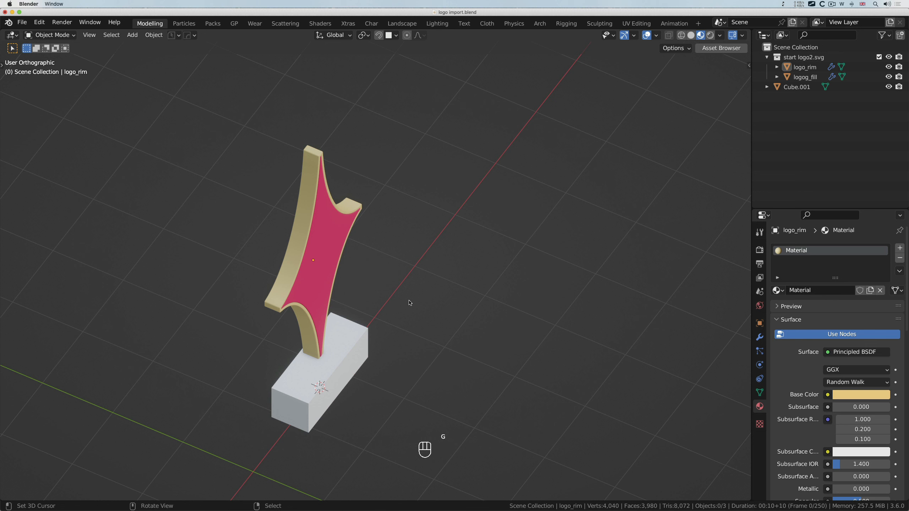
key("y")
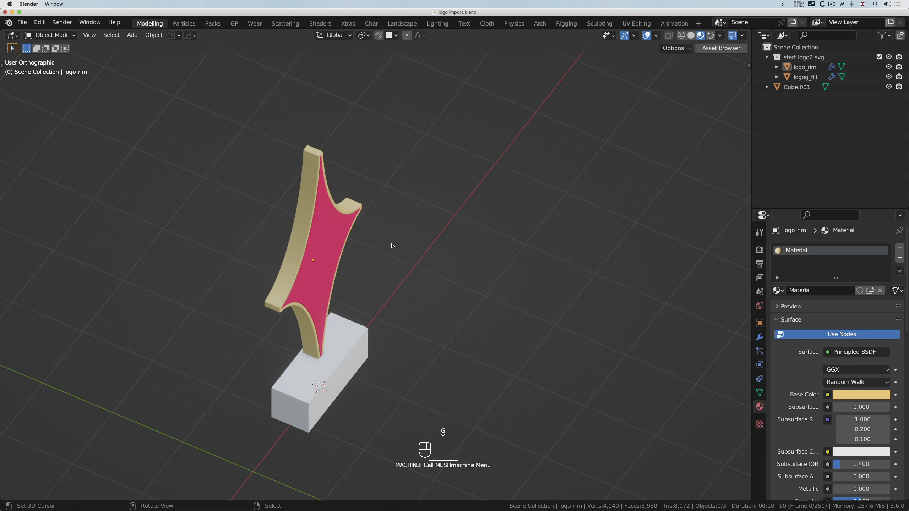
scroll(393, 246, "right", 5)
Step: Select logog_fill and logo_rim together and move them about -0.122 m along global Y to centre the star on the cube
left_click(328, 249)
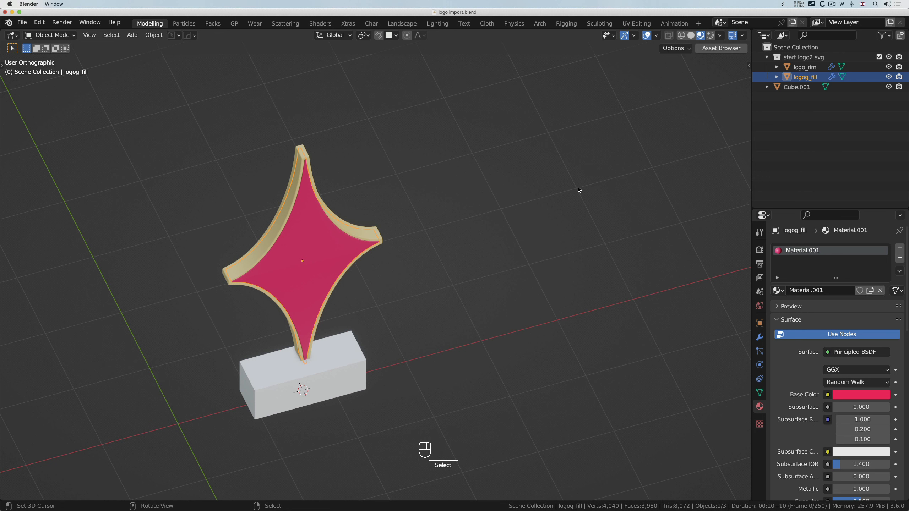
left_click(788, 67, "shift")
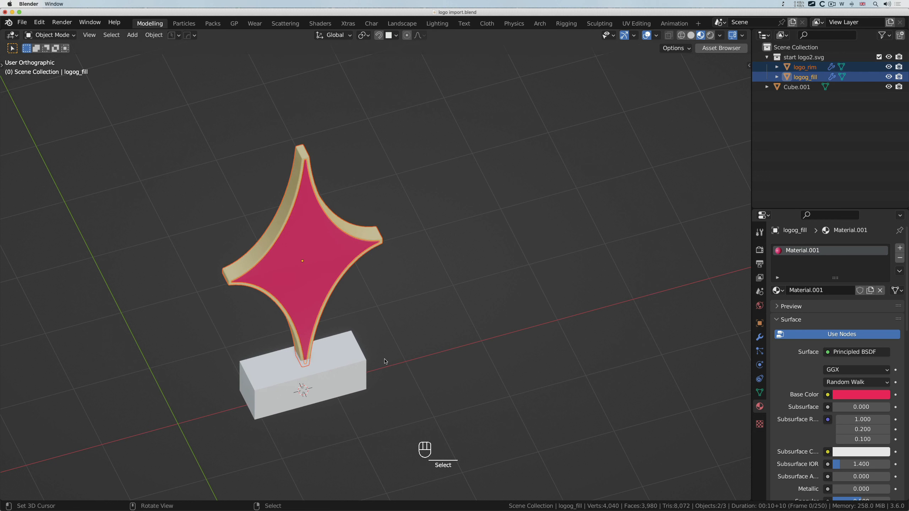
scroll(424, 321, "right", 2)
key("g")
key("y")
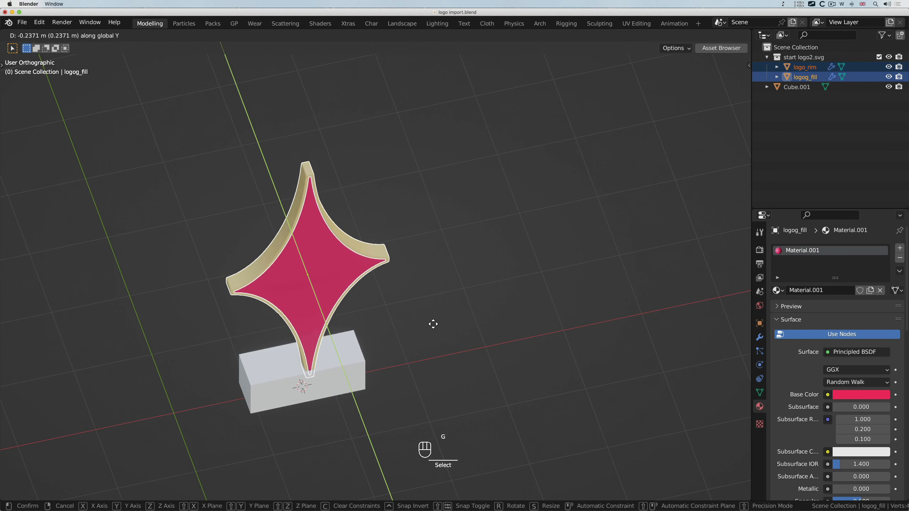
left_click(432, 314)
Step: Select the cube under the star and add a Bevel modifier to it
scroll(406, 311, "left", 3)
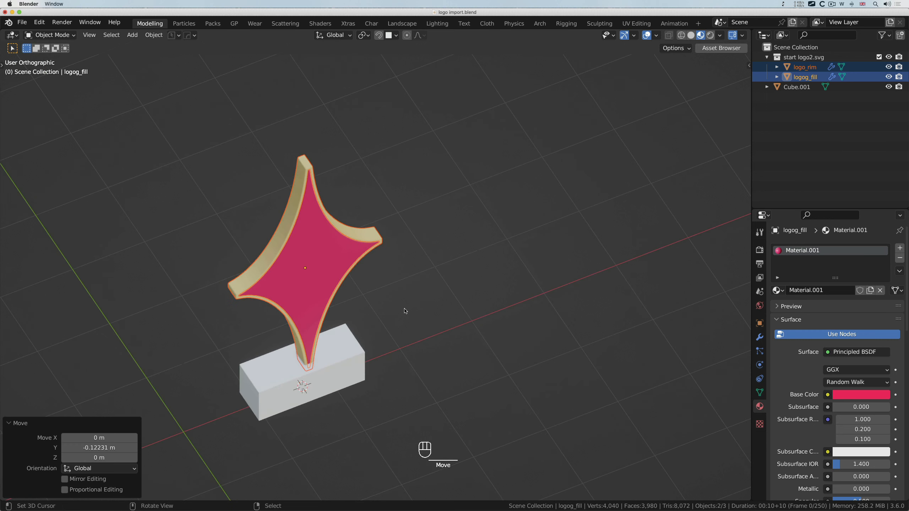
scroll(406, 311, "left", 1)
right_click(353, 360)
scroll(419, 331, "right", 4)
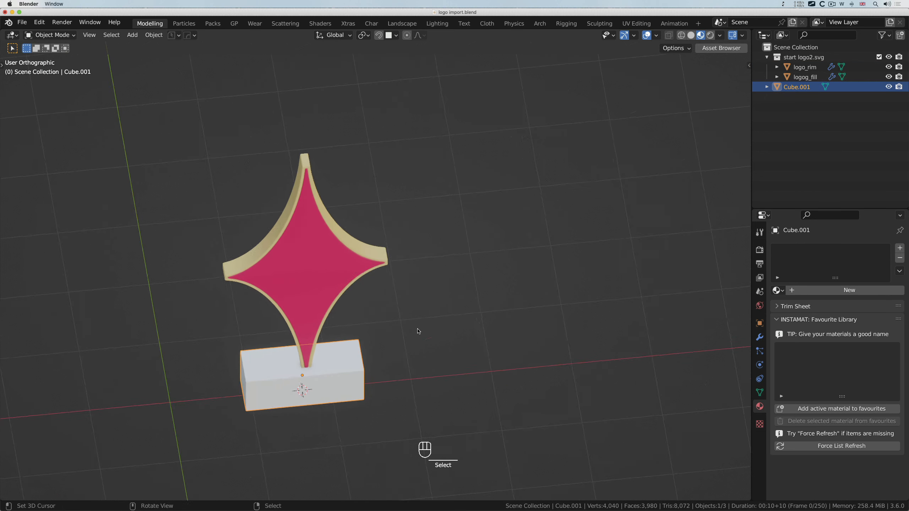
scroll(419, 331, "right", 2)
scroll(418, 331, "right", 2)
scroll(418, 331, "down", 3)
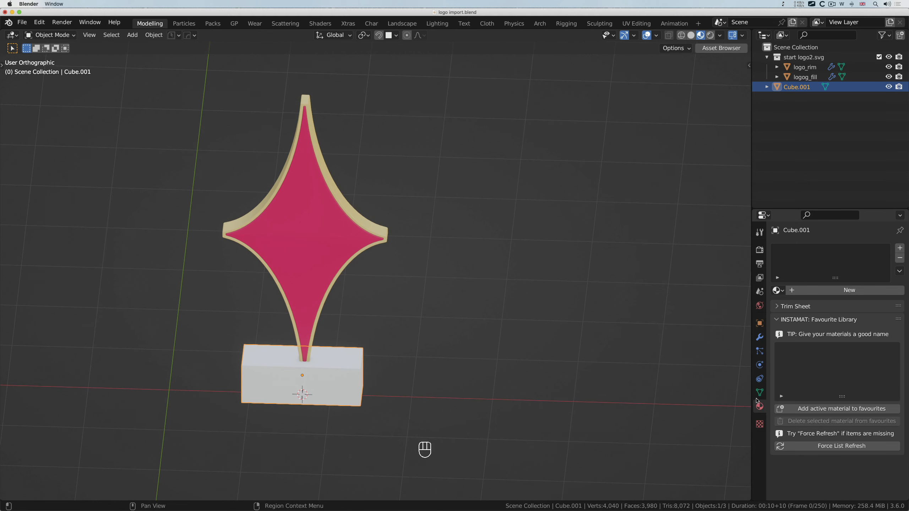
left_click(759, 337)
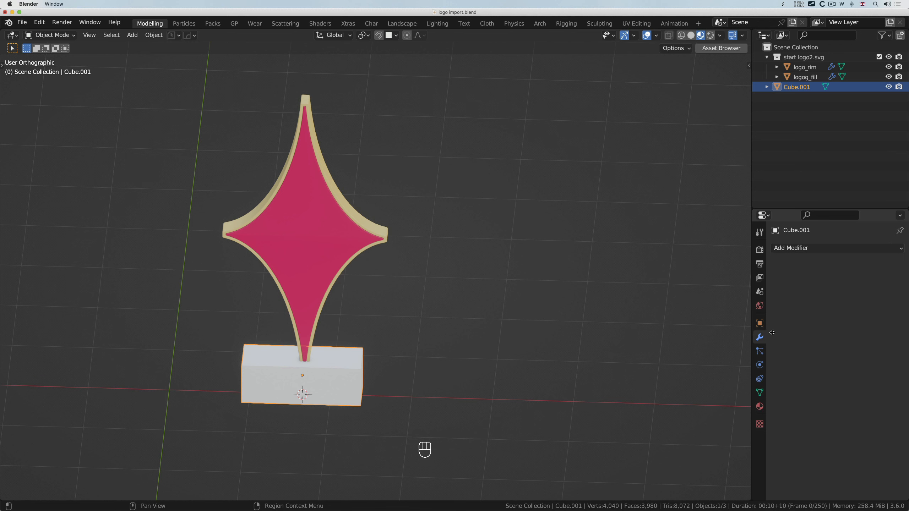
left_click(800, 249)
left_click(686, 286)
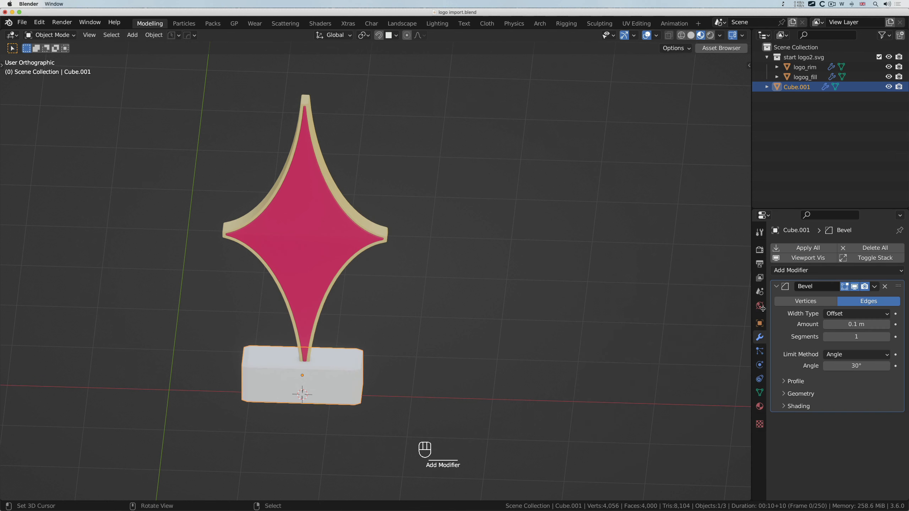
Step: Set the cube's Bevel modifier to 5 segments with an amount of about 0.098 m
left_click(888, 339)
left_click(888, 338)
left_click(888, 339)
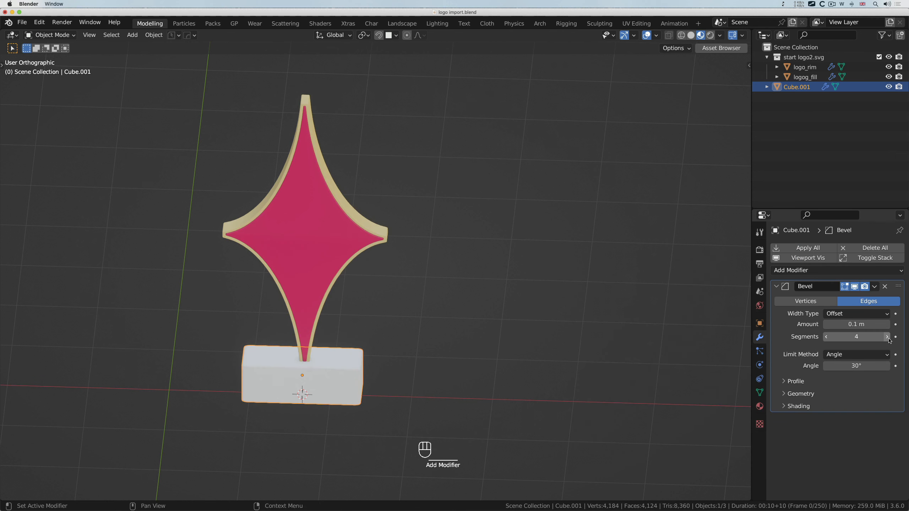
left_click(889, 339)
left_click_drag(859, 324, 852, 324, "shift")
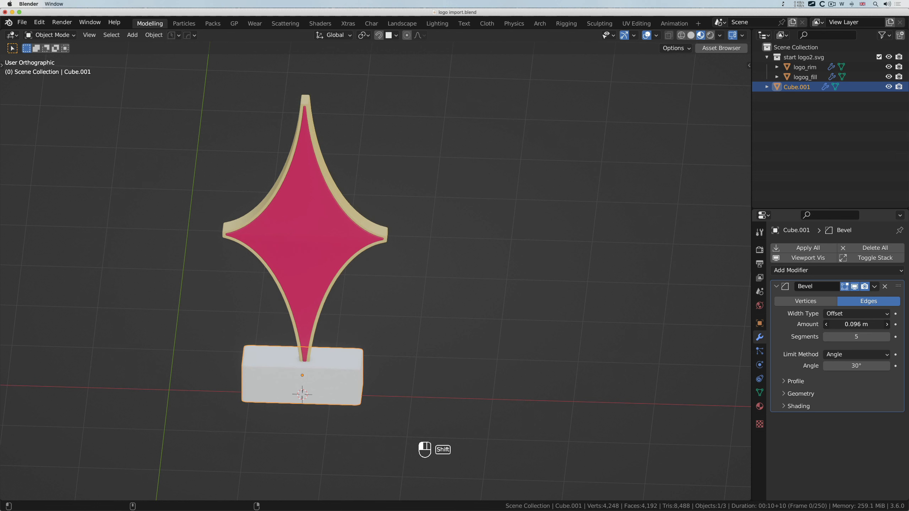
Step: Check the cube's bevelled edges up close and apply Shade Auto Smooth to the cube
scroll(423, 331, "down", 5)
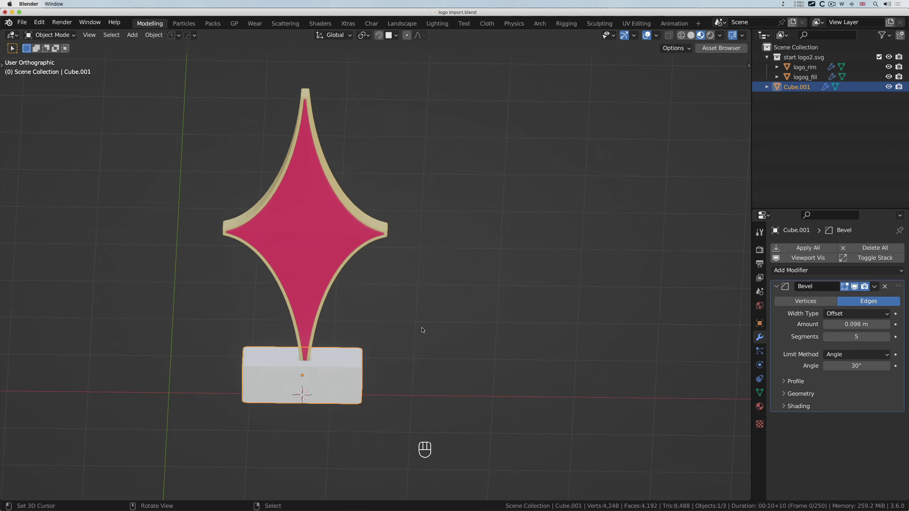
scroll(424, 330, "down", 4, "shift")
scroll(423, 330, "up", 4, "ctrl")
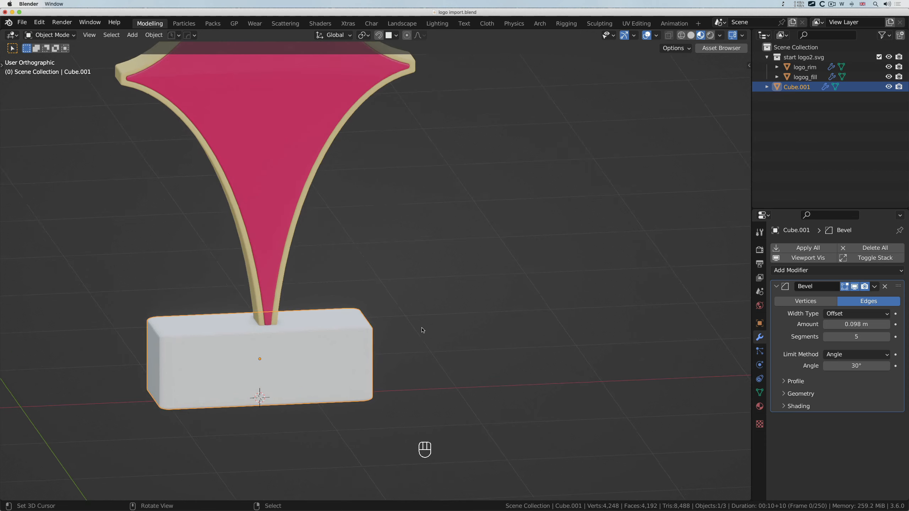
scroll(423, 331, "right", 1)
scroll(423, 330, "up", 2, "shift")
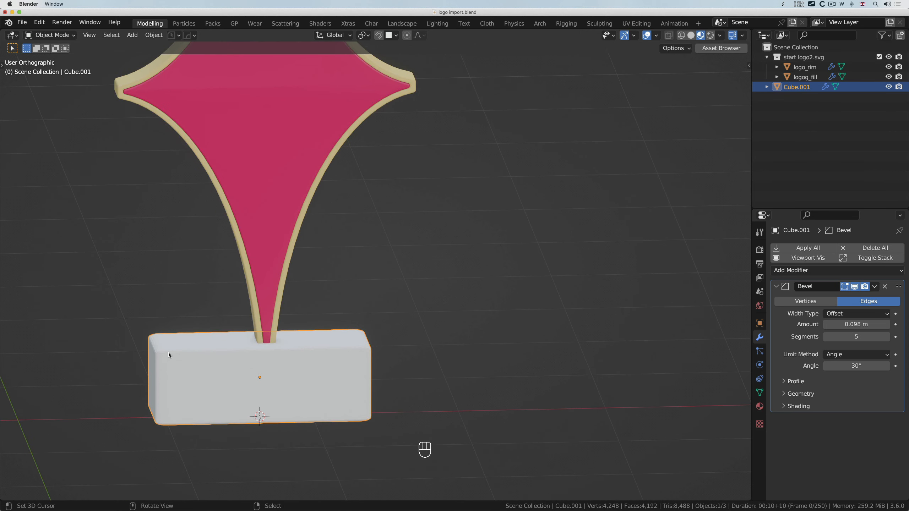
scroll(143, 359, "up", 5)
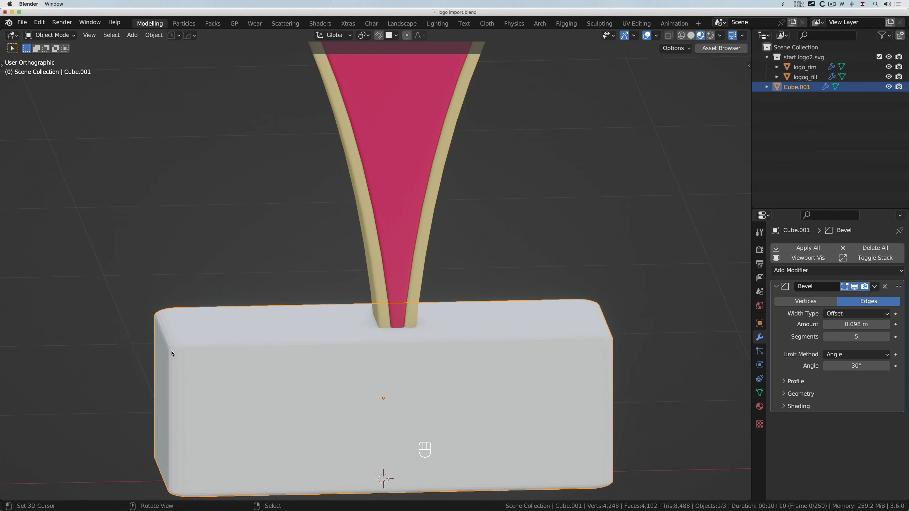
key("w")
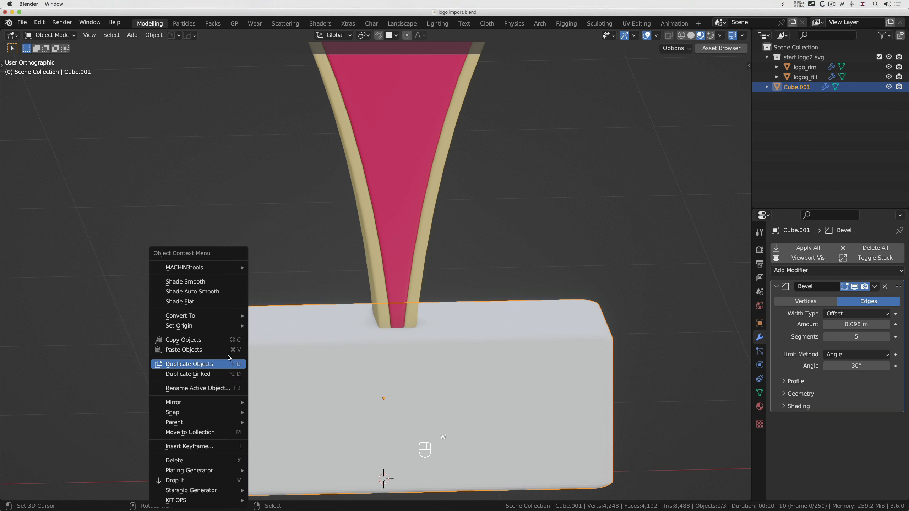
left_click(218, 292)
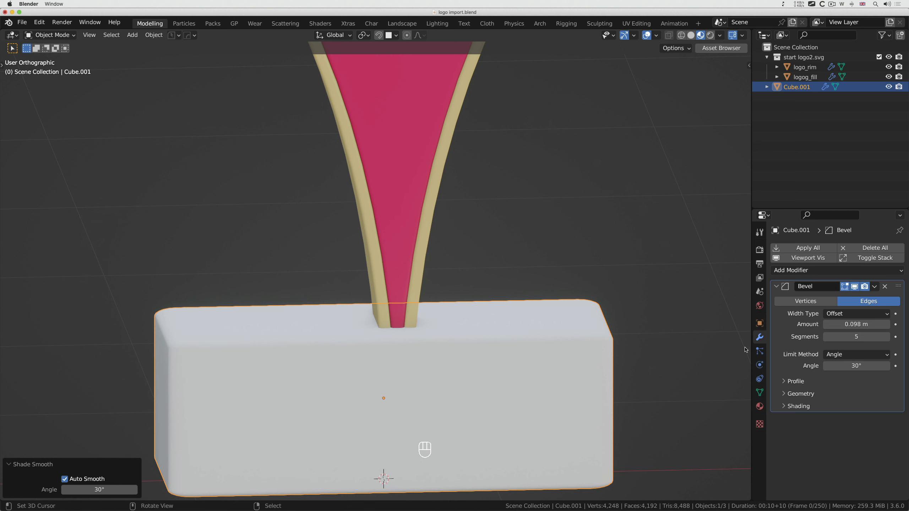
Step: Create a new material for the cube with a golden yellow base color, about hue 0.096, saturation 0.911 and value 0.8
left_click(759, 406)
left_click(809, 294)
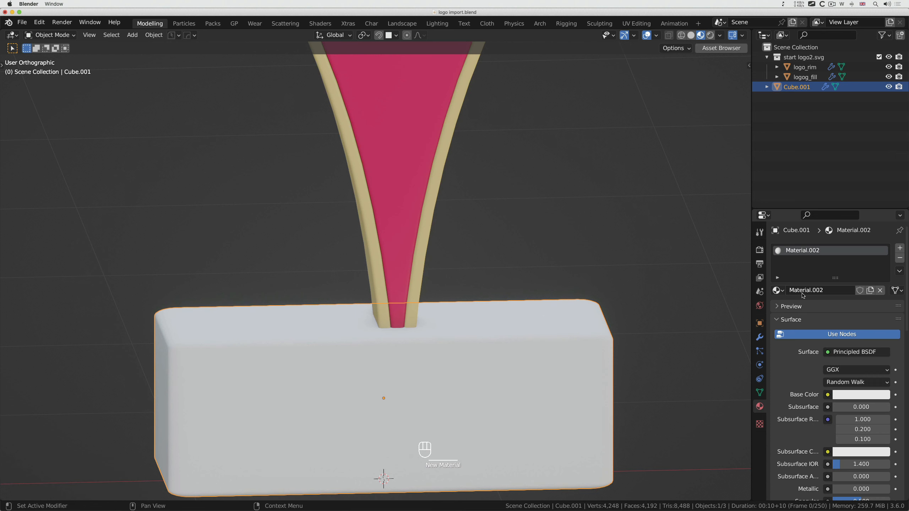
left_click(839, 395)
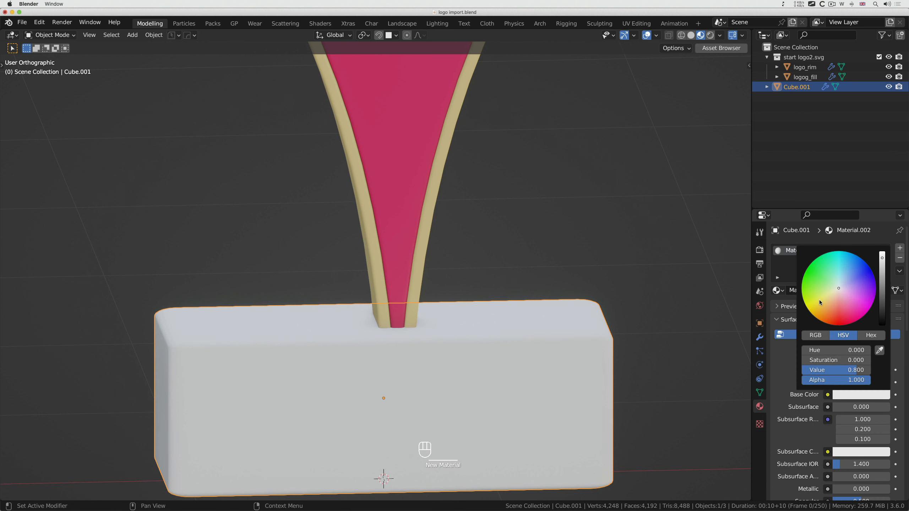
left_click_drag(820, 302, 822, 309)
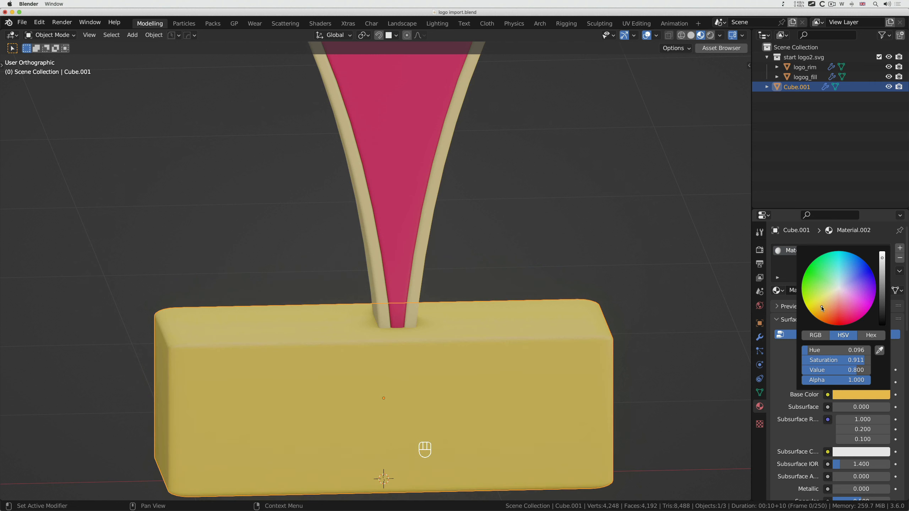
Step: Bring the whole star and its base into view and save the file
key("ctrl")
mouse_move(534, 277)
middle_mouse_down("ctrl")
mouse_move(534, 304)
mouse_move(526, 276)
mouse_move(535, 276)
middle_mouse_up("ctrl")
key("super+s")
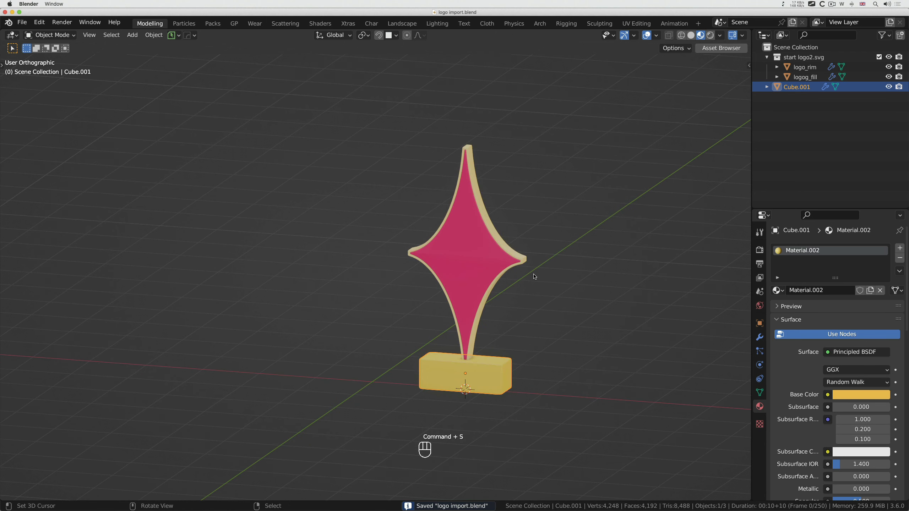